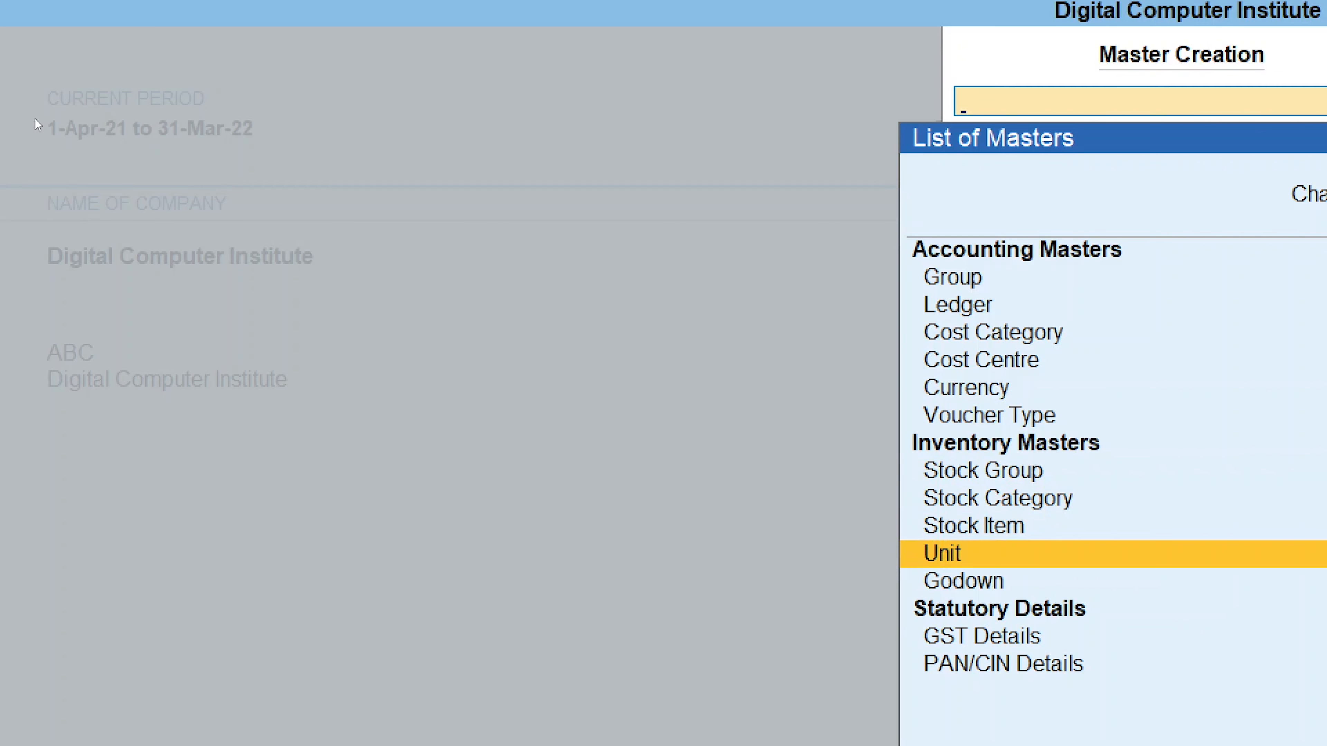
- Start a new simple unit of measure with the symbol nos and the formal name Numbers
key("Return")
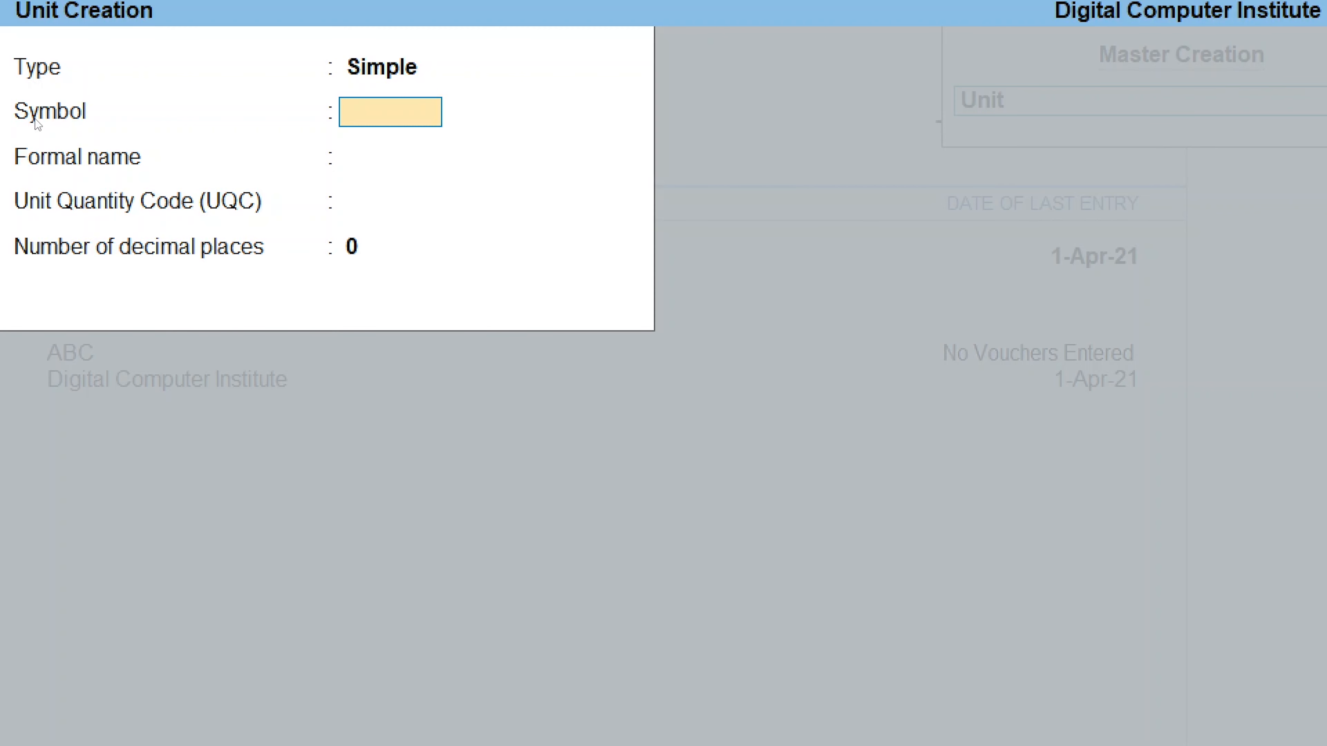
type("nos")
key("Return")
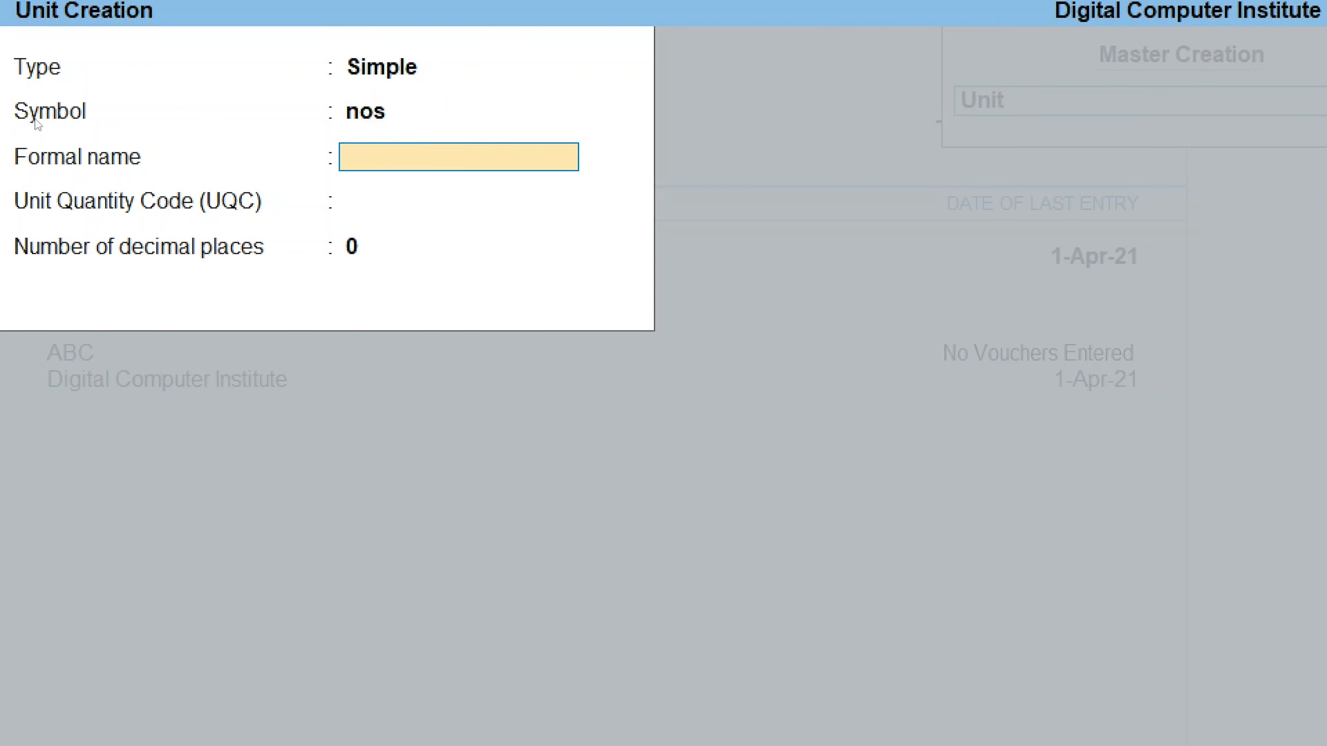
type("Numbers")
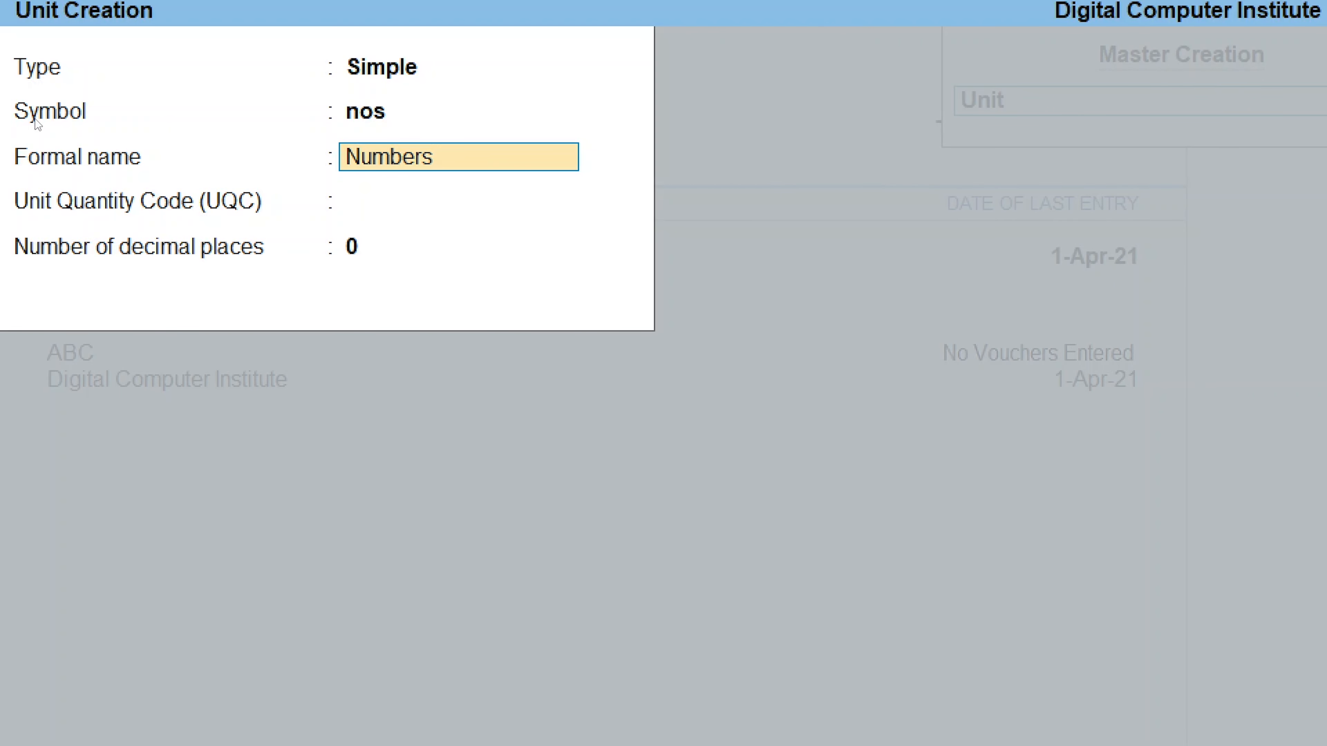
key("Return")
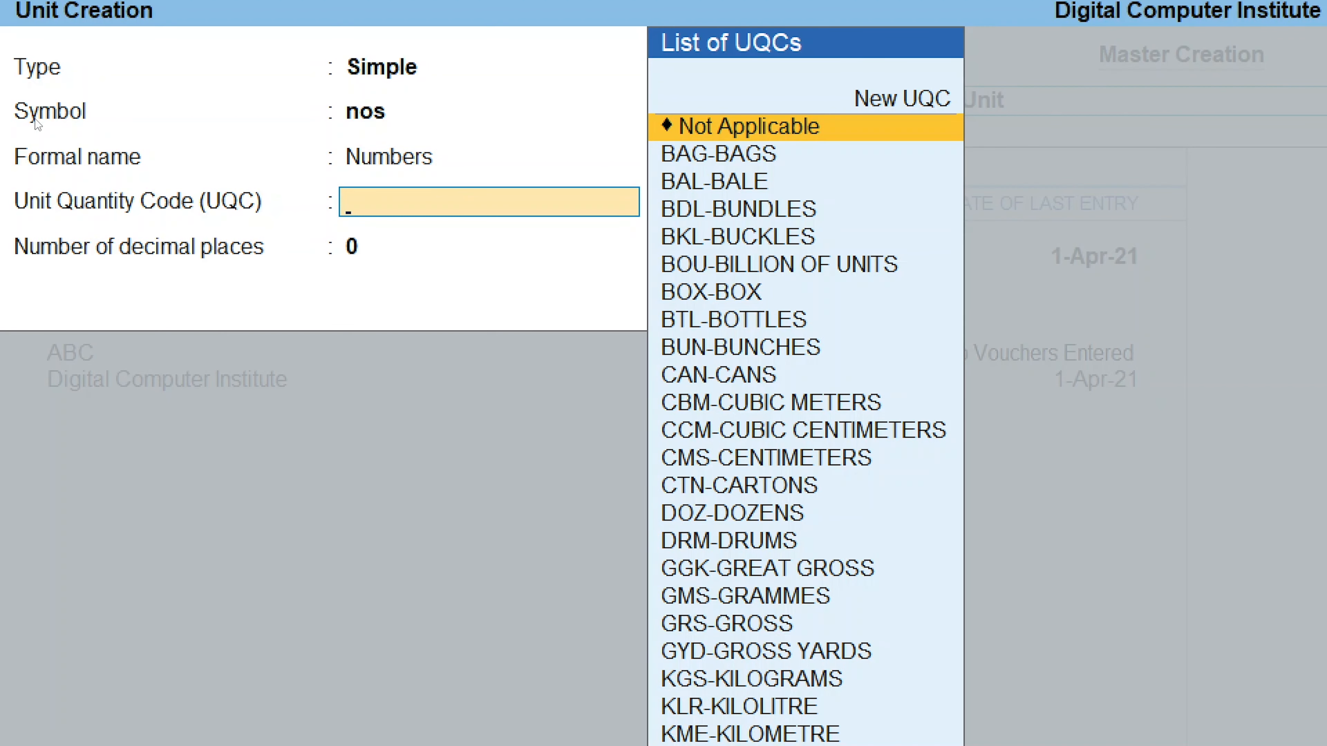
- Set the unit's Unit Quantity Code to NOS-NUMBERS
key("Down")
key("Down")
key("Down")
key("Down")
key("Down")
key("Down")
key("Down")
key("Down")
key("Down")
key("Down")
key("Down")
key("Down")
key("Down")
key("Down")
key("Down")
key("Down")
key("Down")
key("Down")
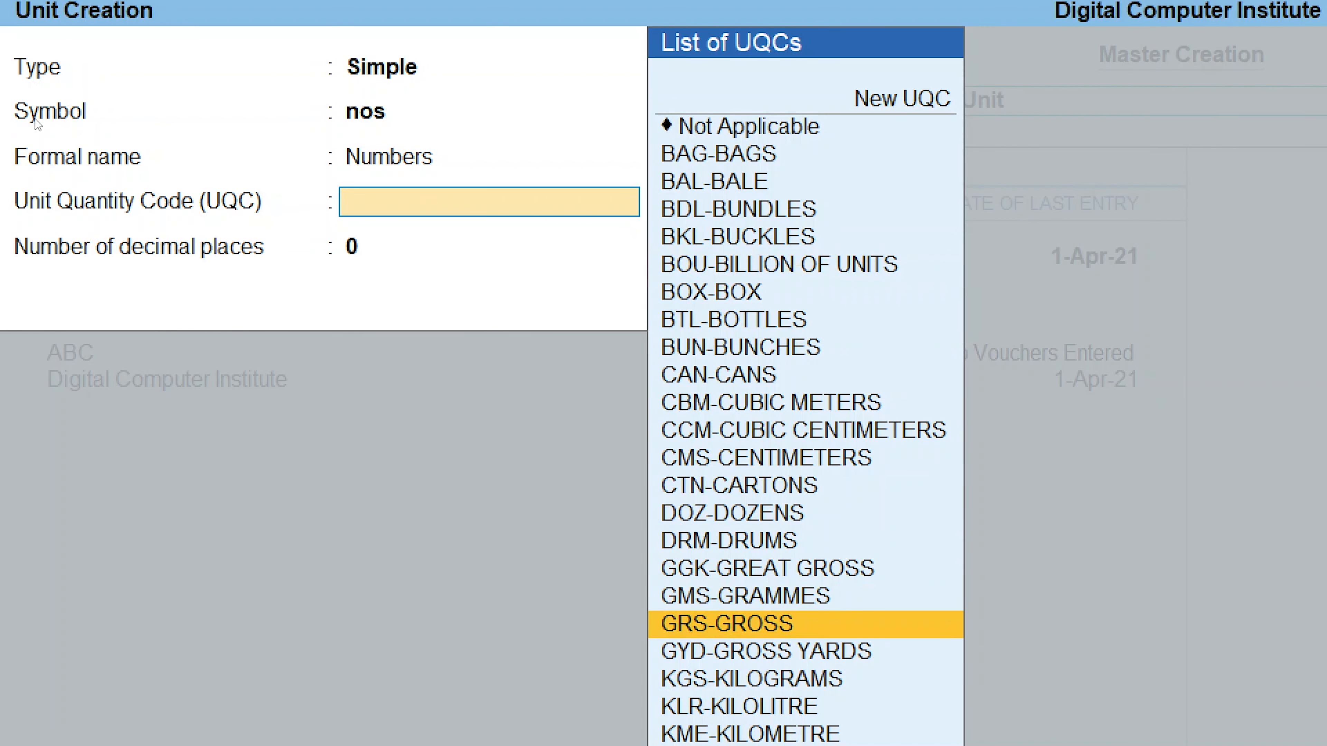
type("nu")
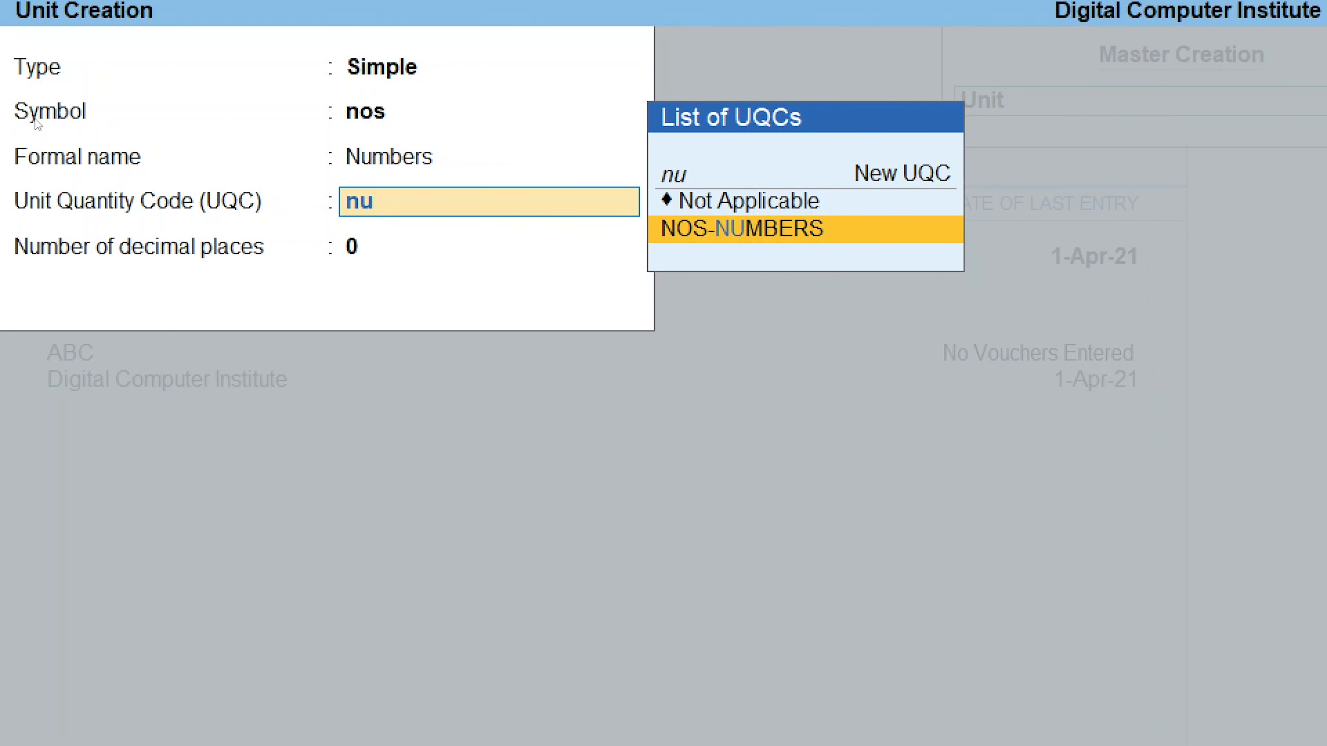
key("Return")
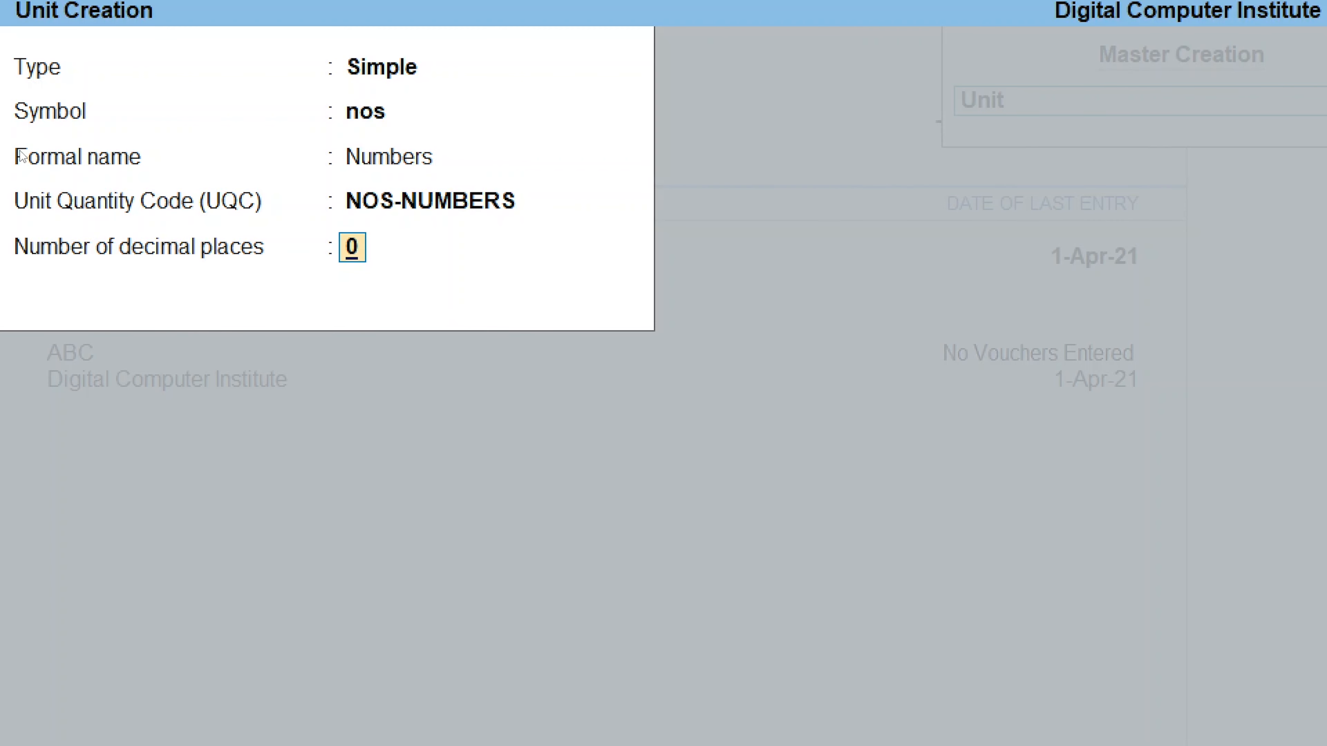
- Set the unit's number of decimal places to 0, save the unit and leave unit creation
type("2")
key("BackSpace")
type("0")
key("Return")
type("0")
key("Return")
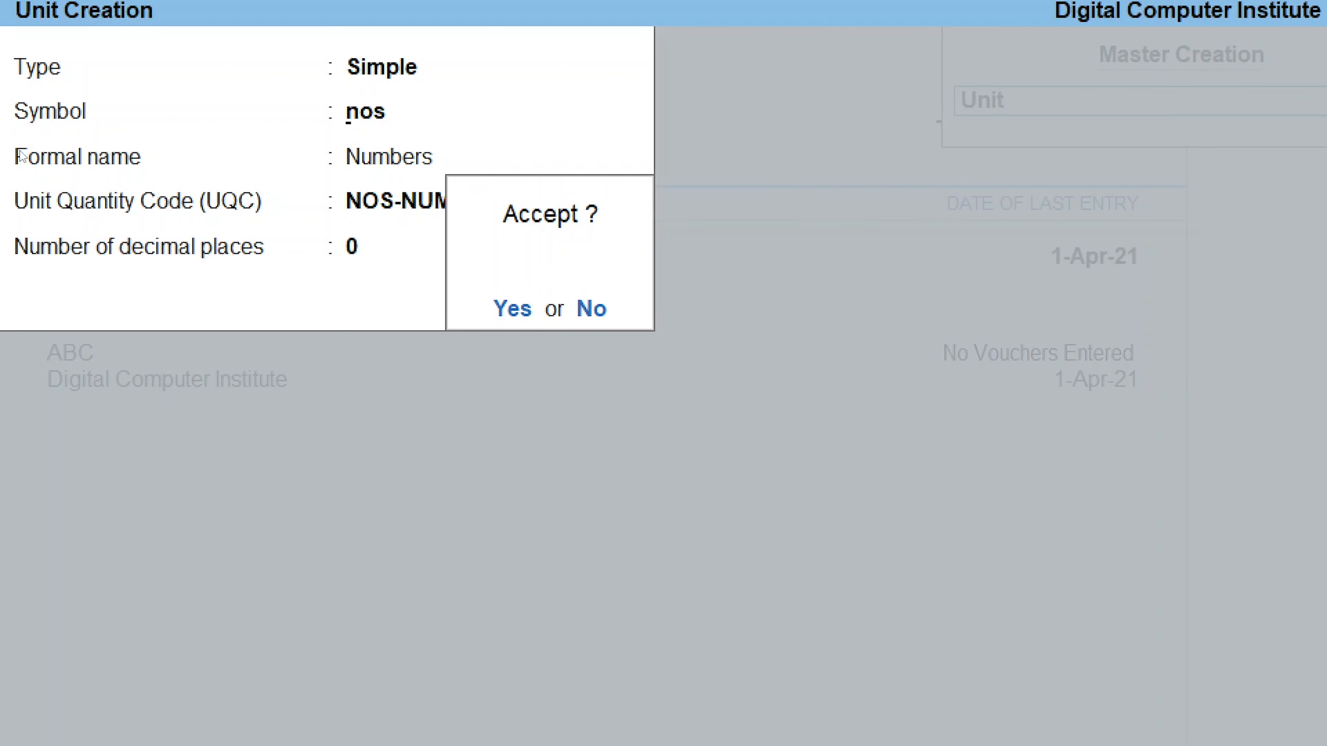
key("Return")
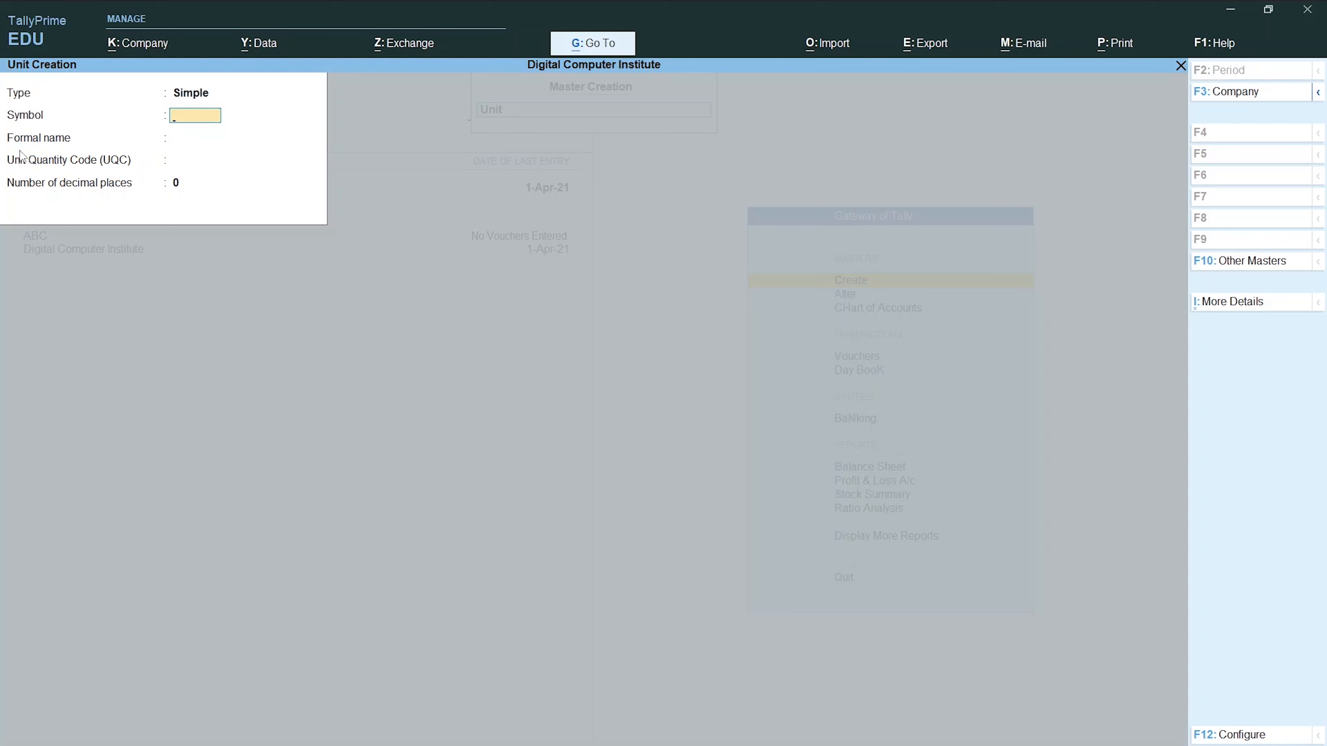
key("Escape")
key("n")
key("Escape")
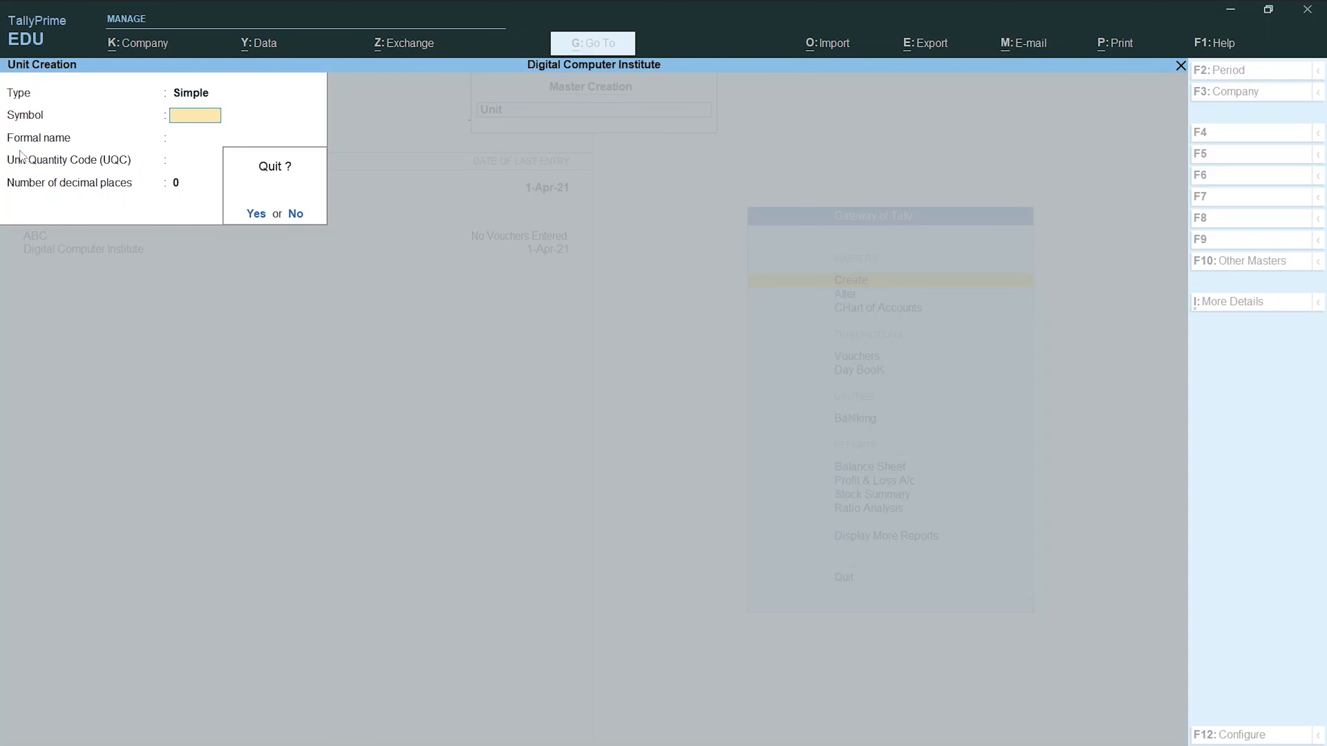
key("y")
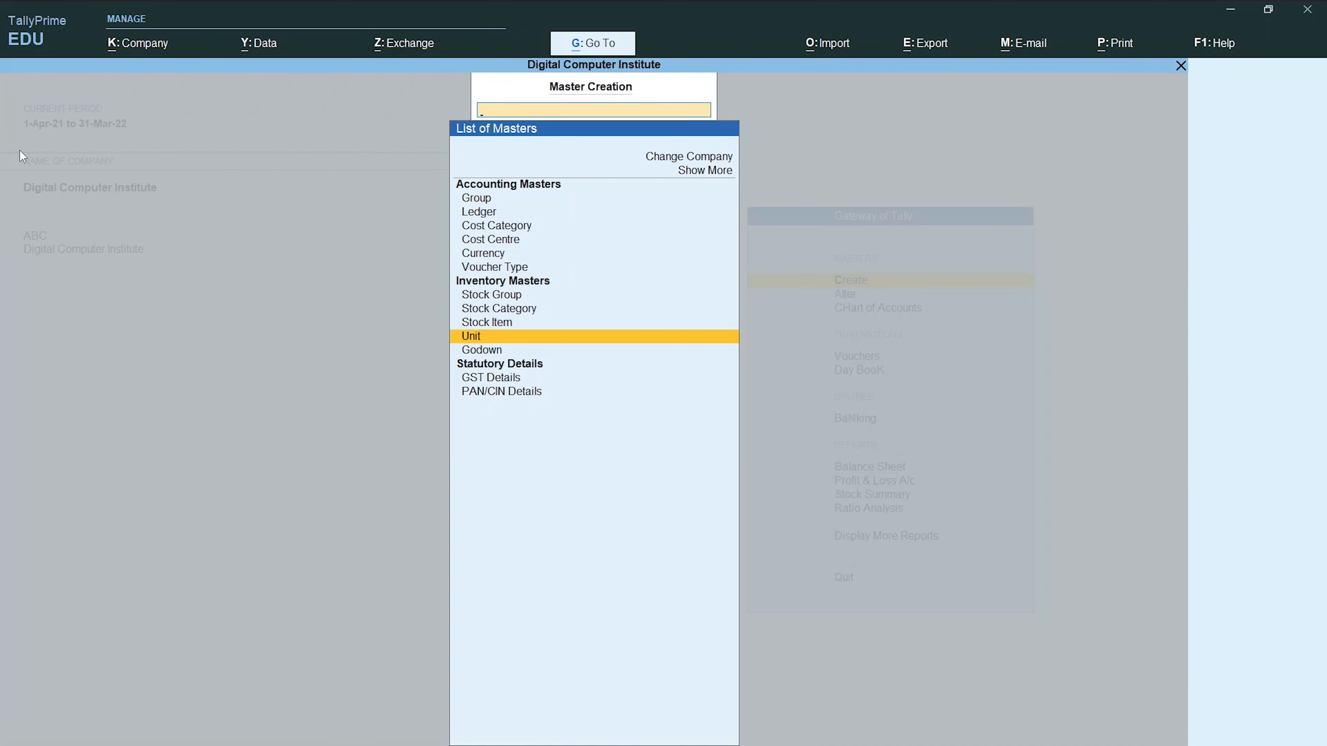
- Create a stock category named Samsung under Primary, without an alias
key("Up")
key("Up")
key("Up")
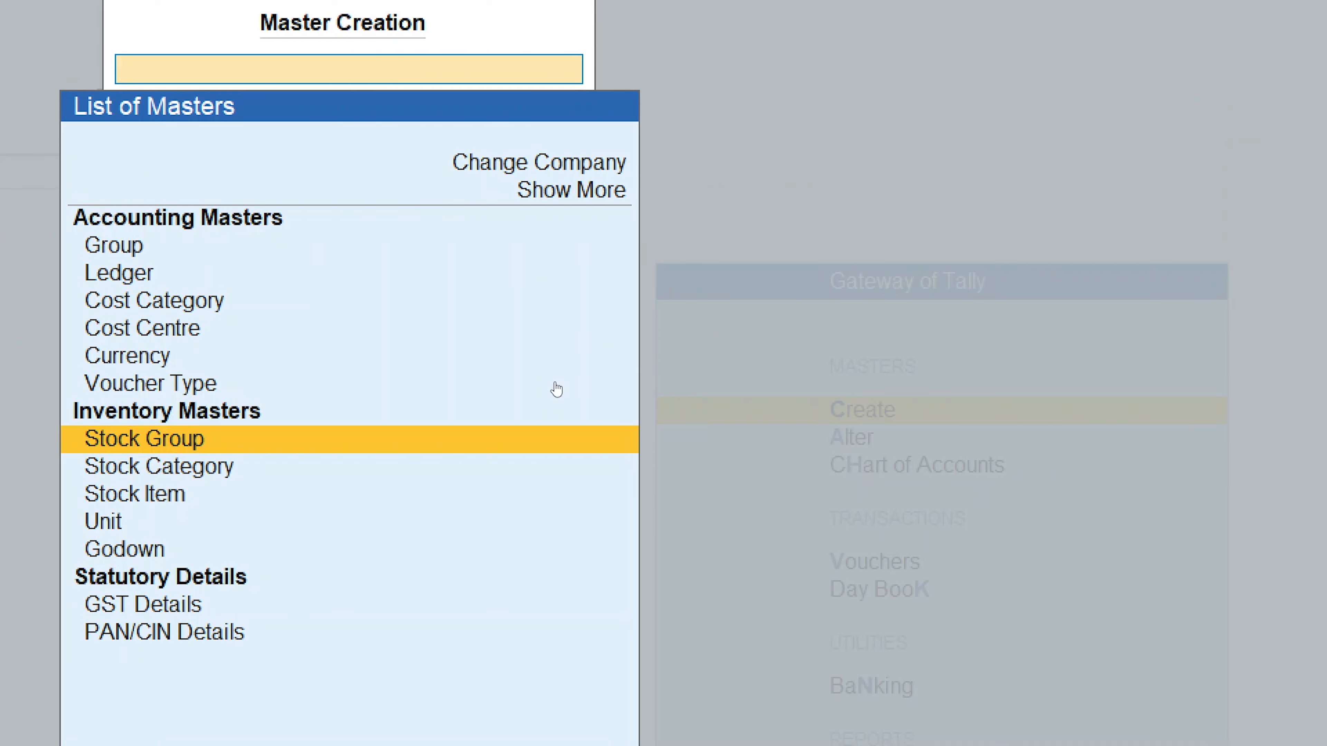
key("Down")
key("Down")
key("Down")
key("Up")
key("Up")
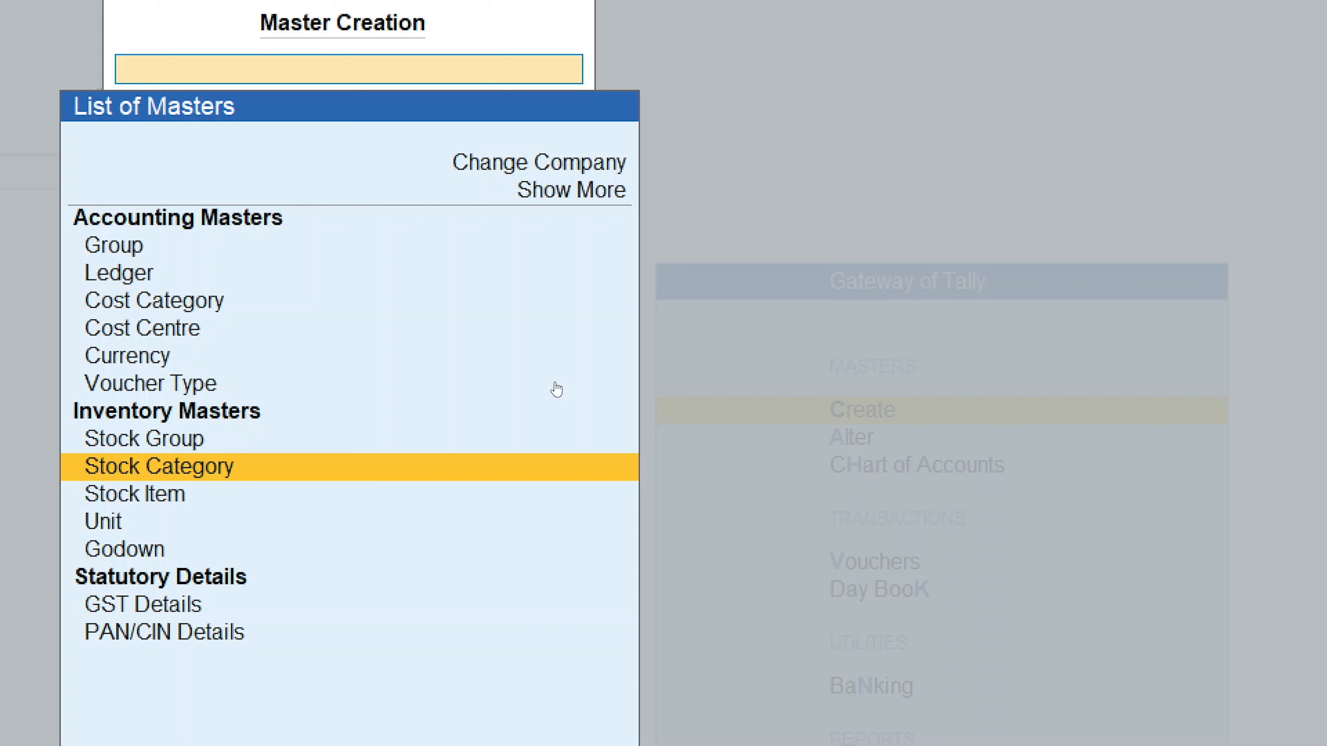
key("Return")
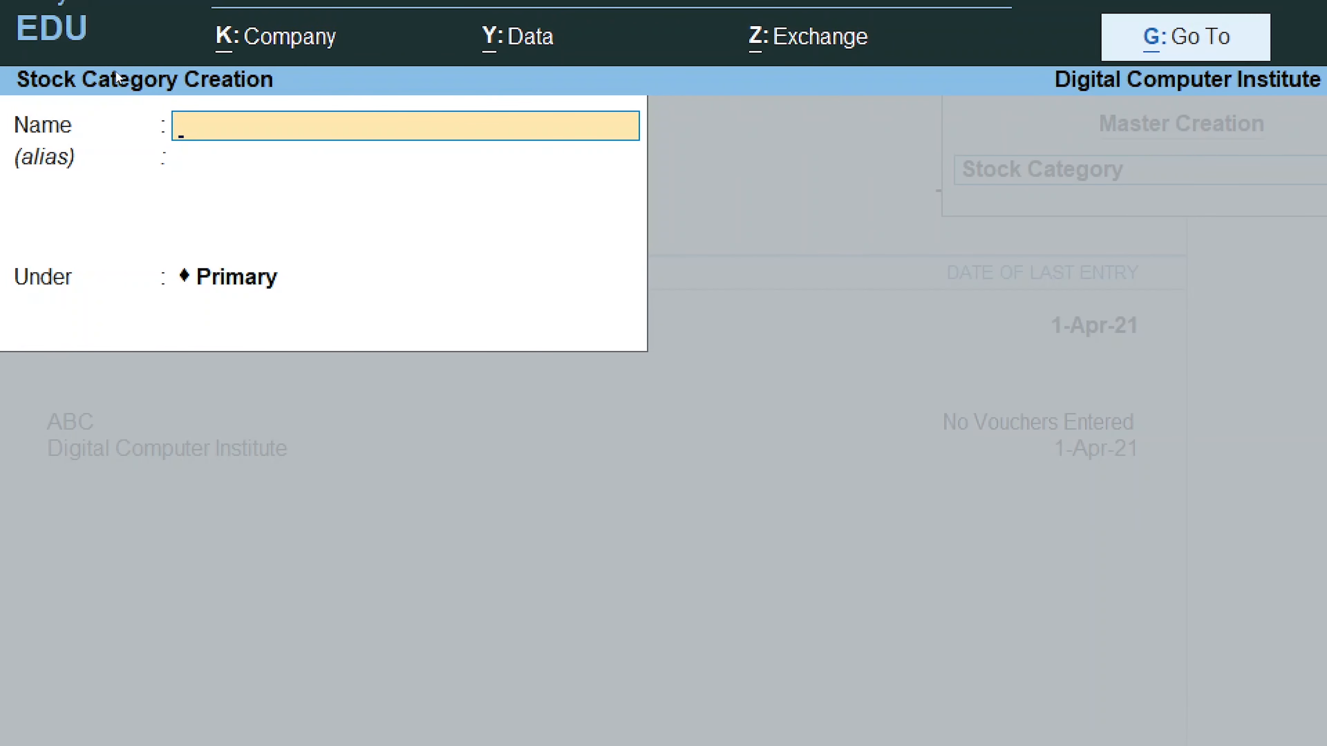
type("Samsung")
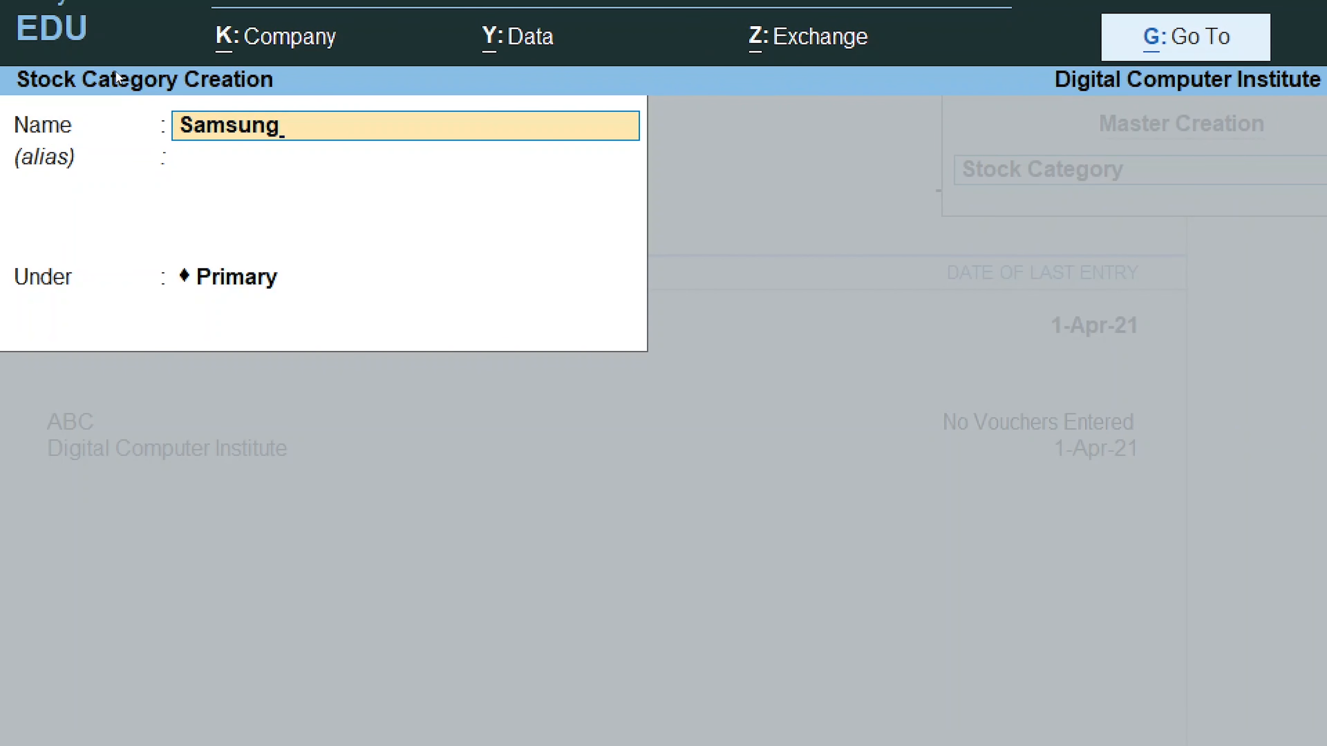
key("Return")
key("Return")
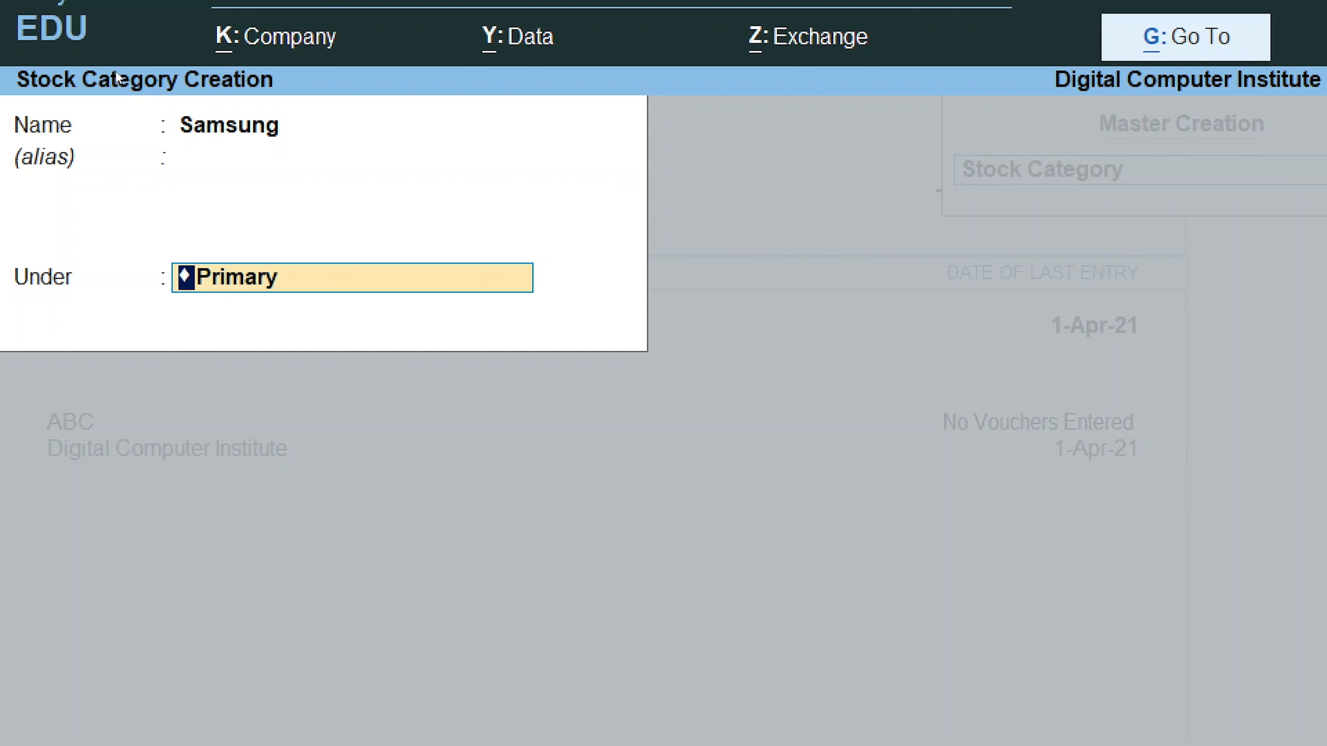
key("Return")
key("Return")
- Create a stock category named Sony under Primary, without an alias
type("Sony")
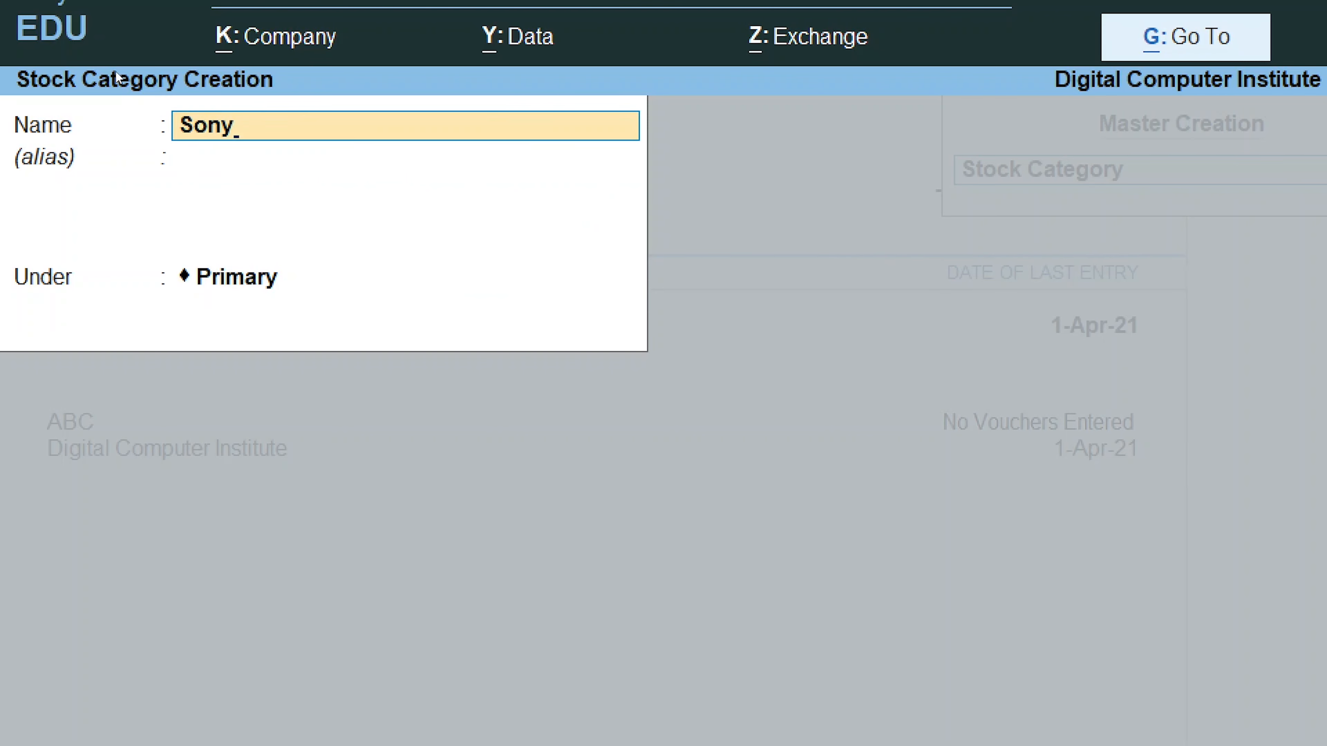
key("Return")
key("Return")
key("Return")
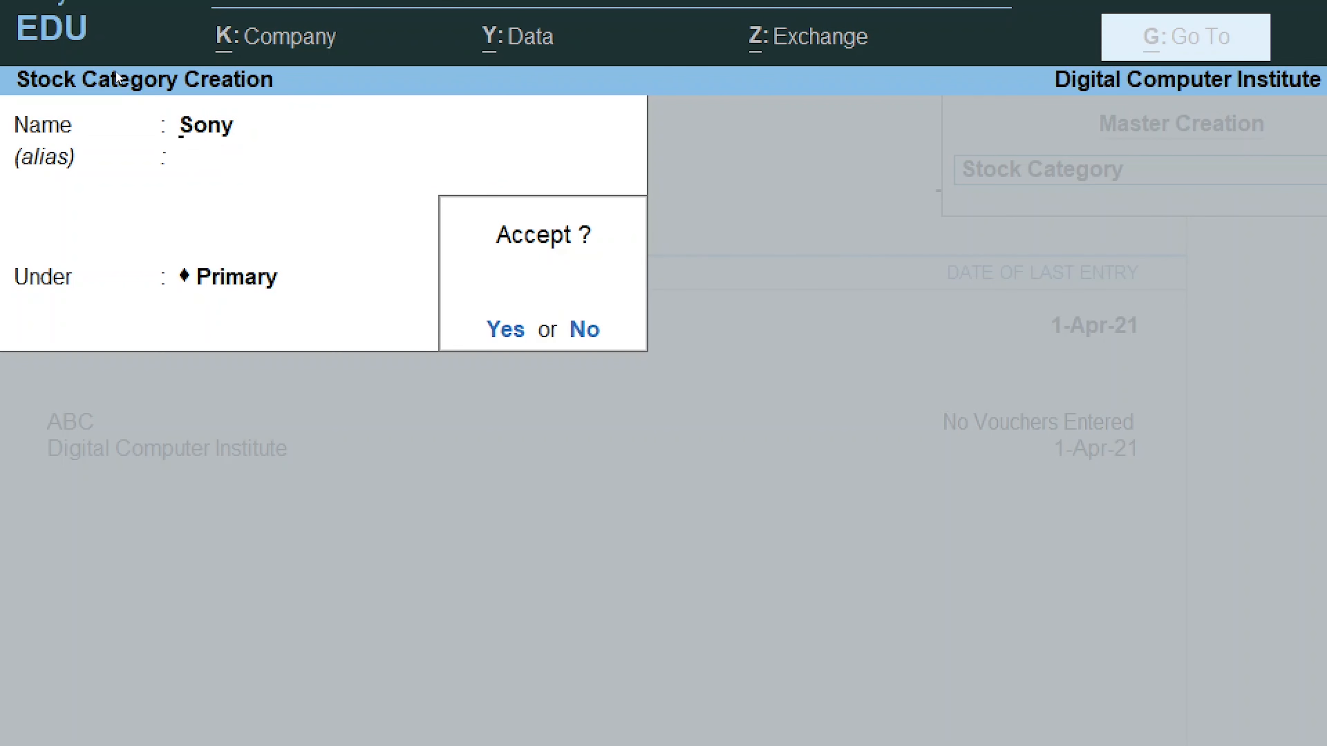
key("Return")
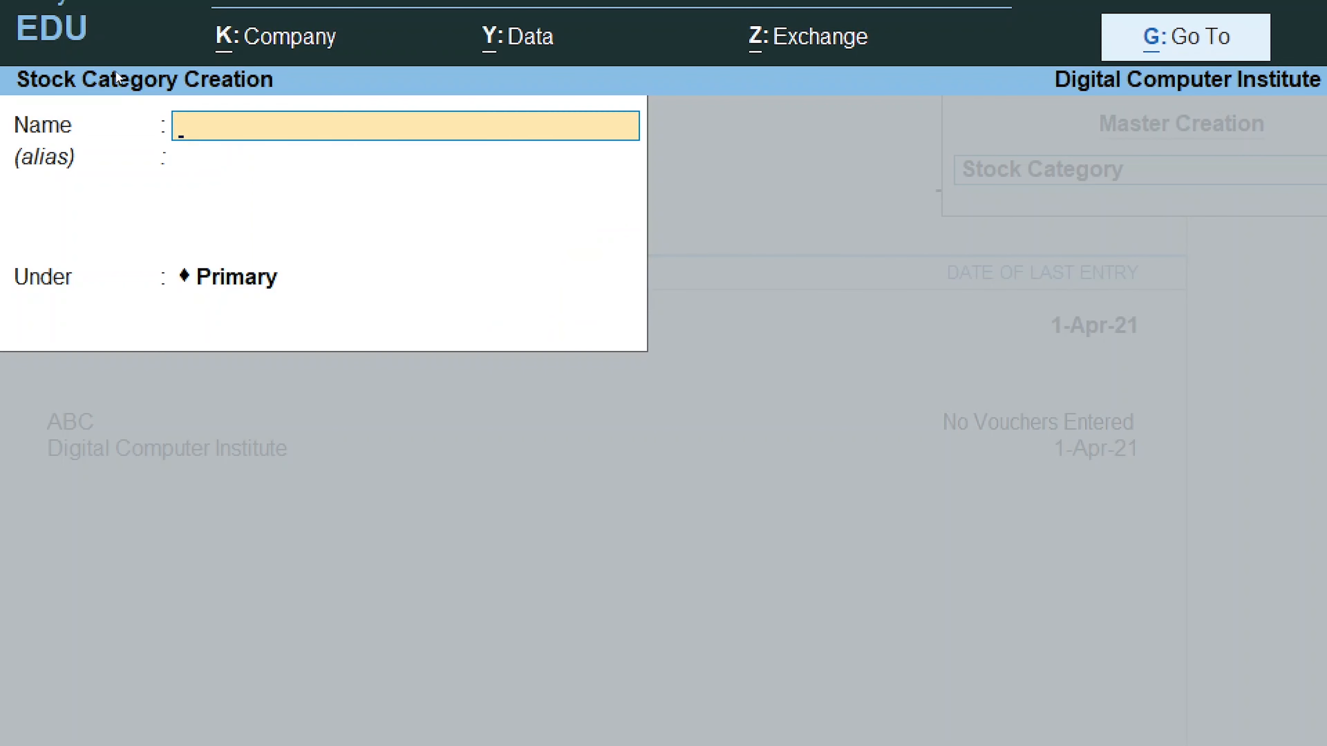
- Create a stock category named Dell under Primary and return to the list of masters
type("Dell")
key("Return")
key("Return")
key("Return")
key("Return")
key("Escape")
key("Return")
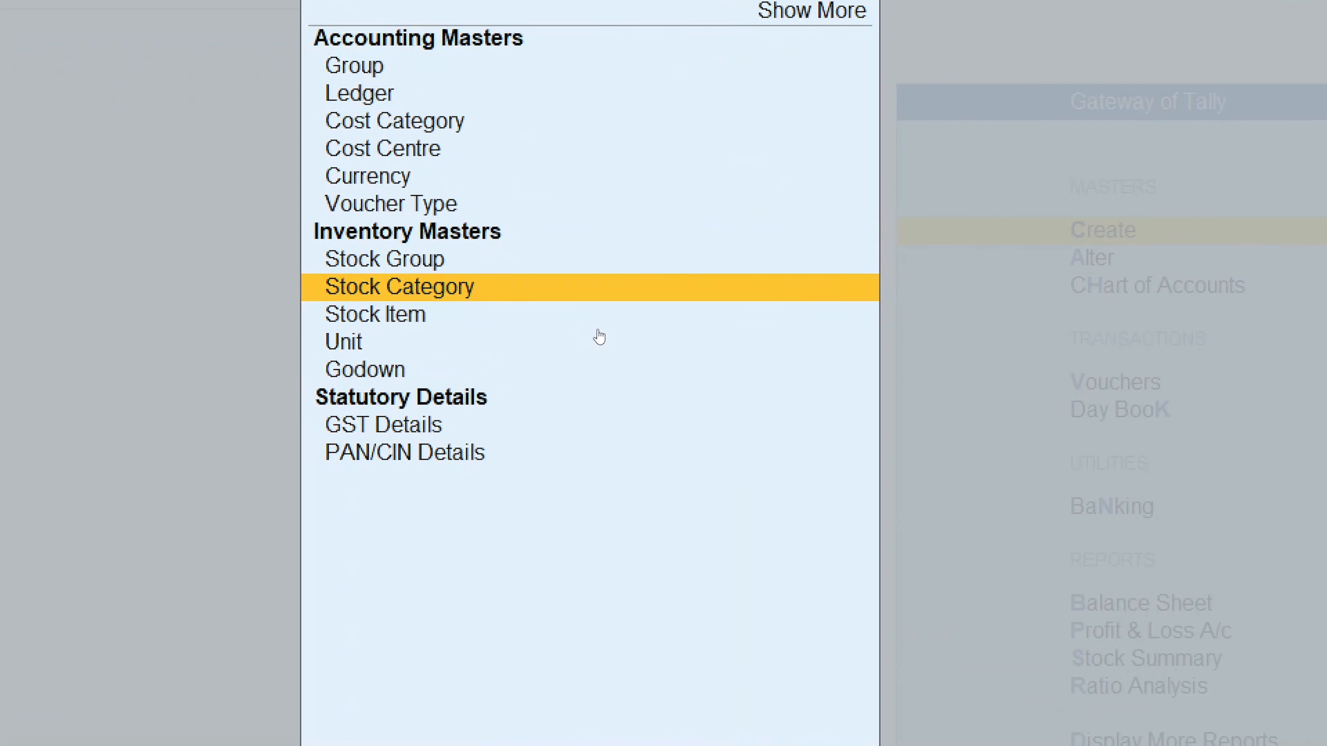
- Create a stock group named Computer under Primary with item quantities added set to Yes, and return to the list of masters
key("Up")
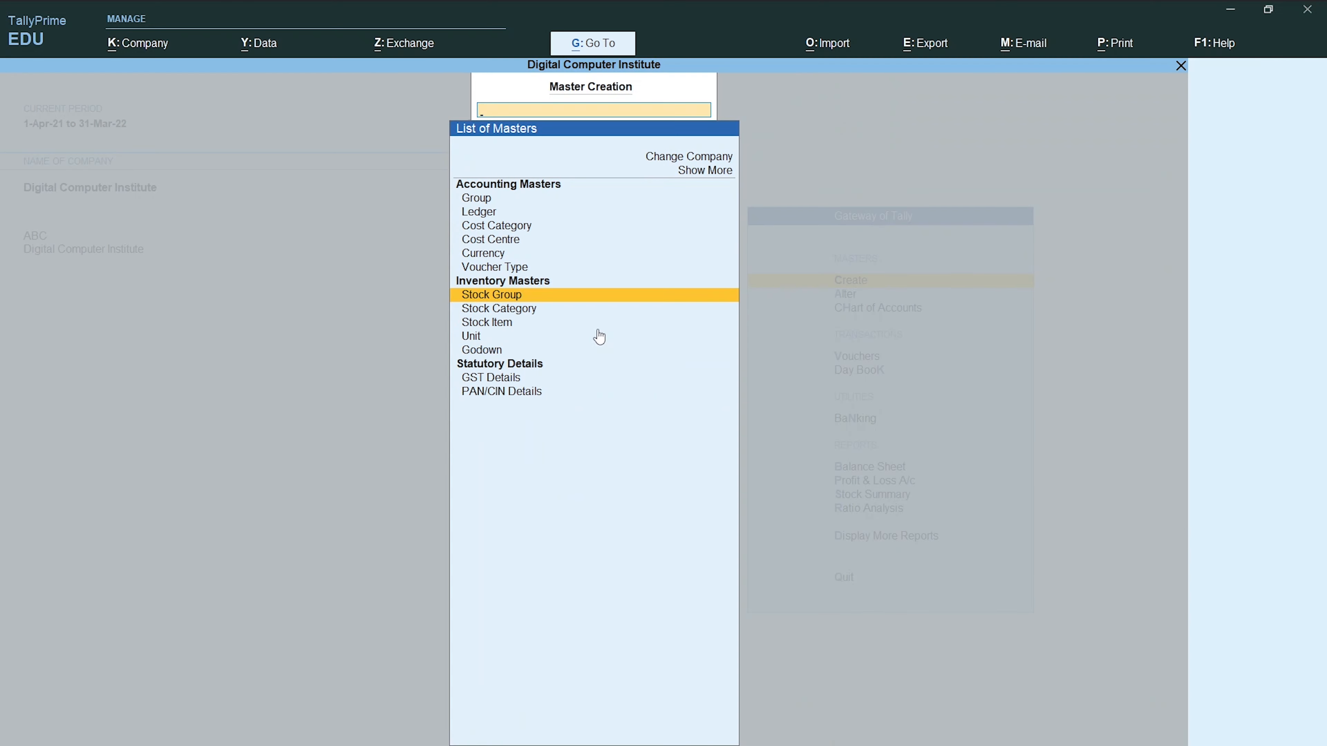
key("Return")
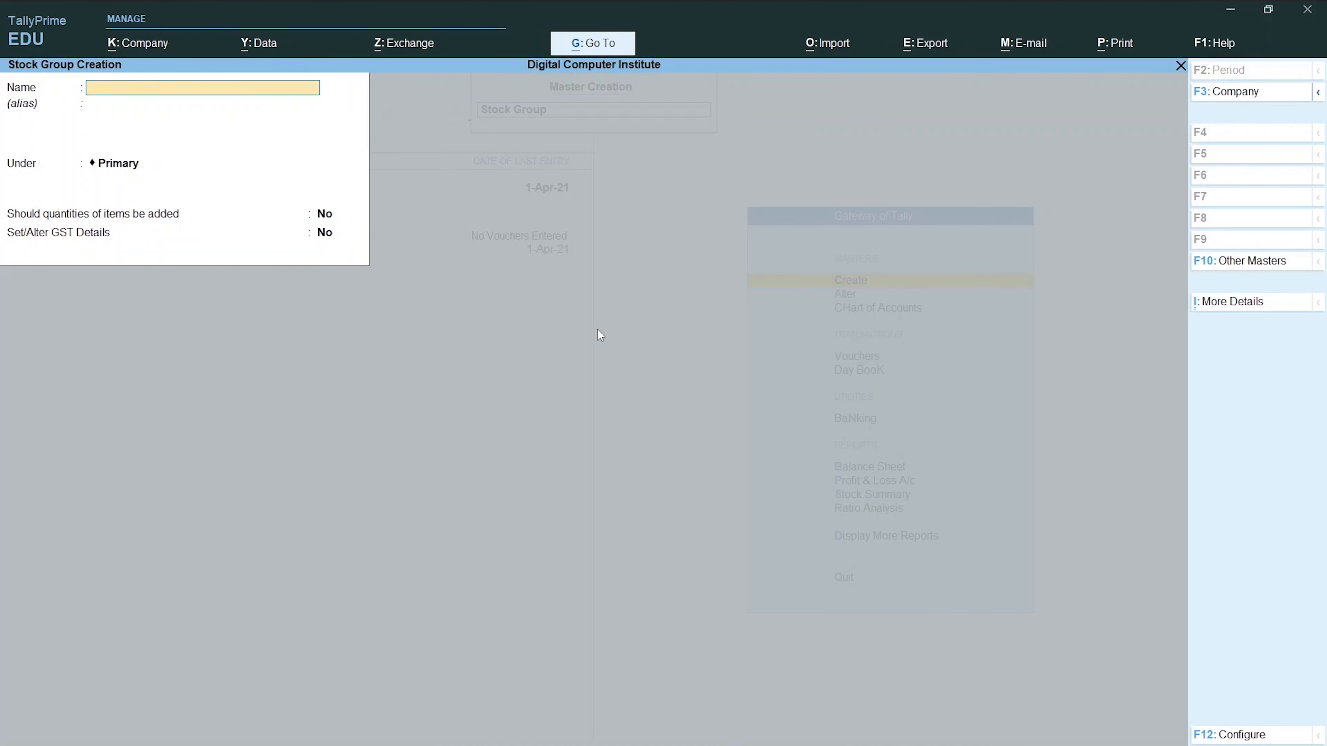
type("Computer")
key("Return")
key("Return")
key("Return")
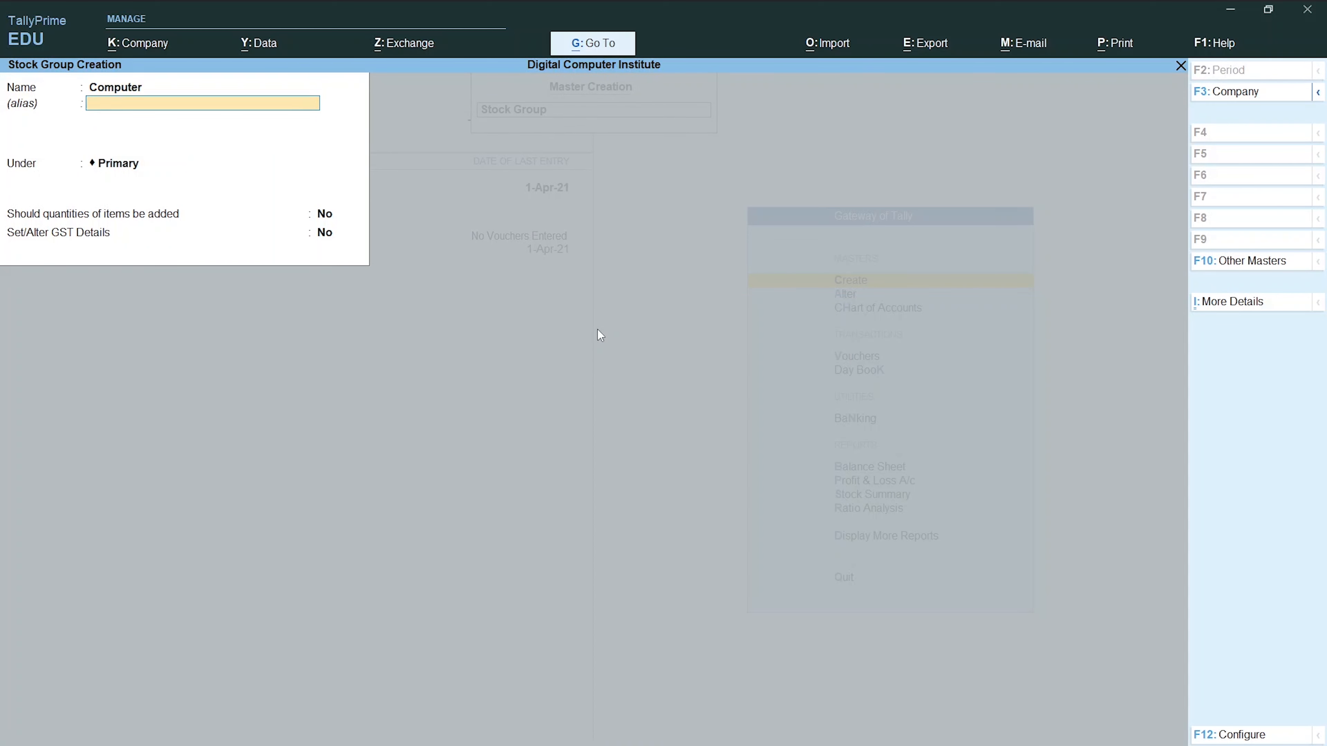
type("y")
key("Return")
key("Return")
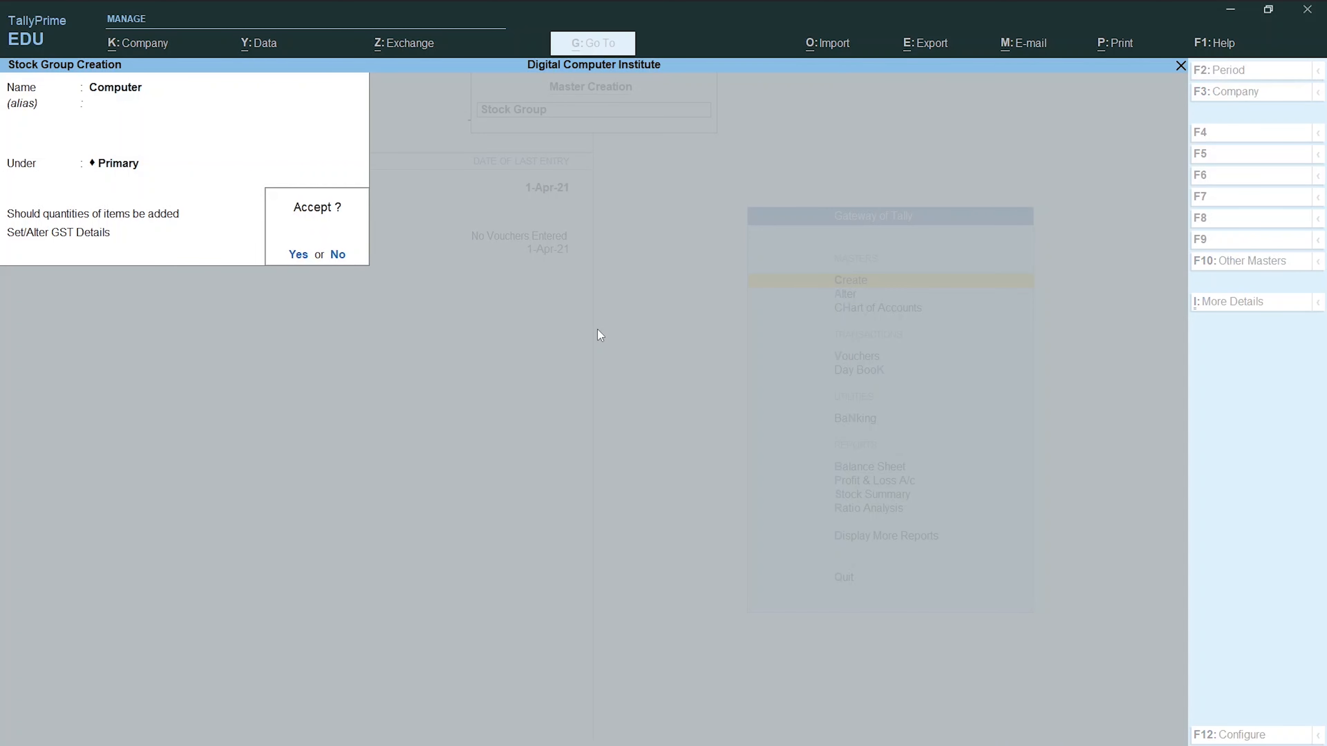
key("y")
key("Escape")
key("y")
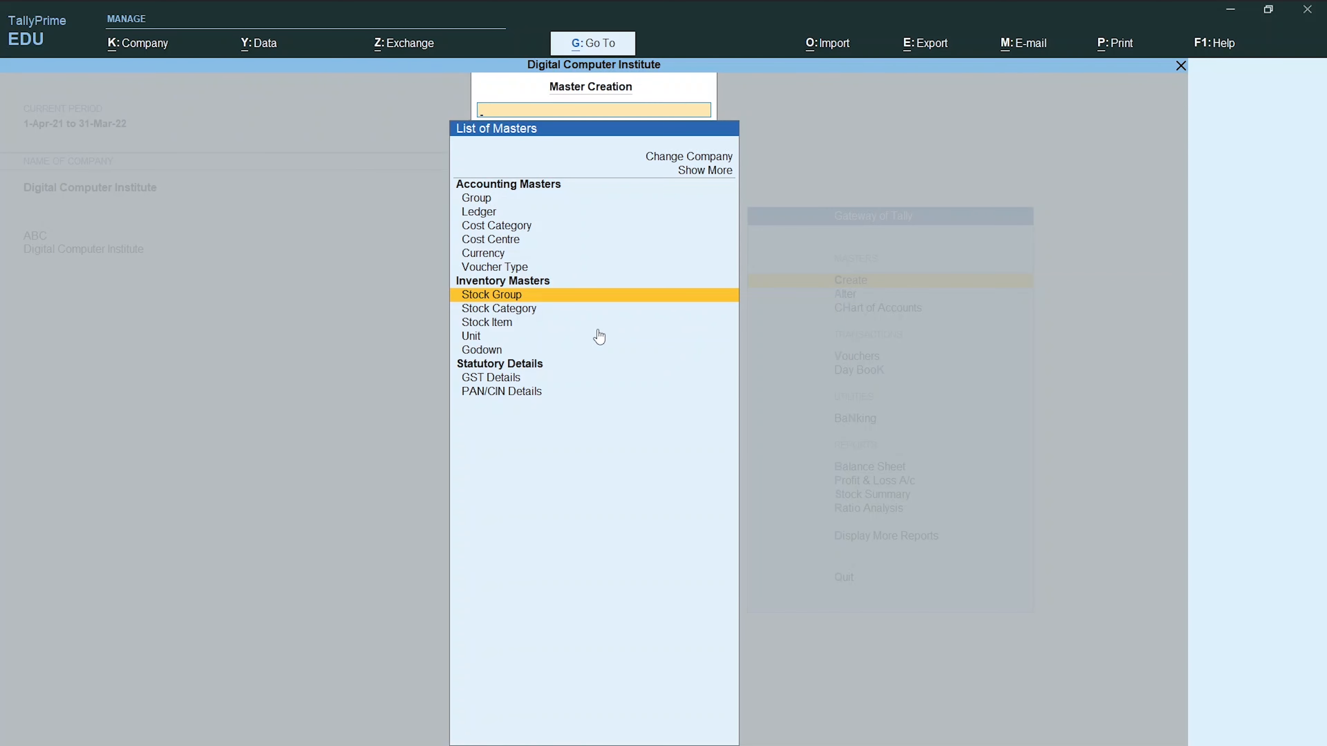
key("Down")
key("Down")
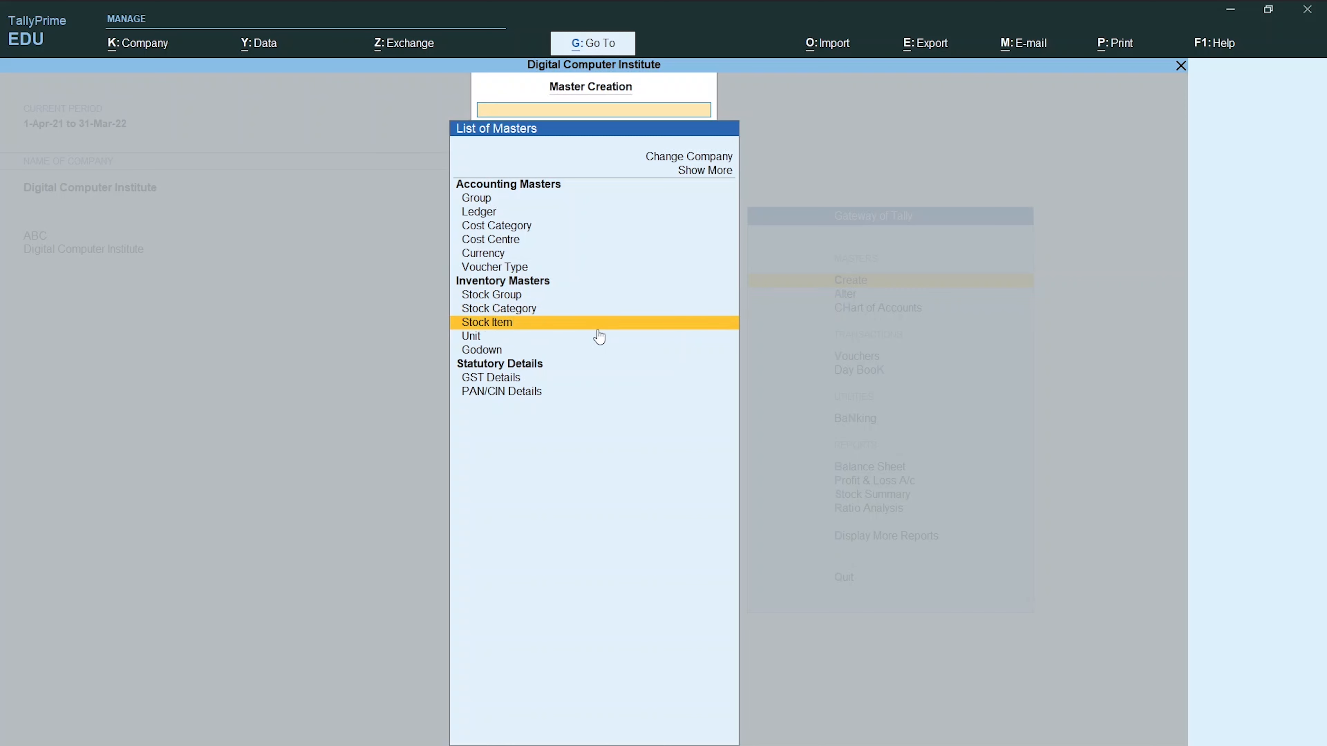
key("Up")
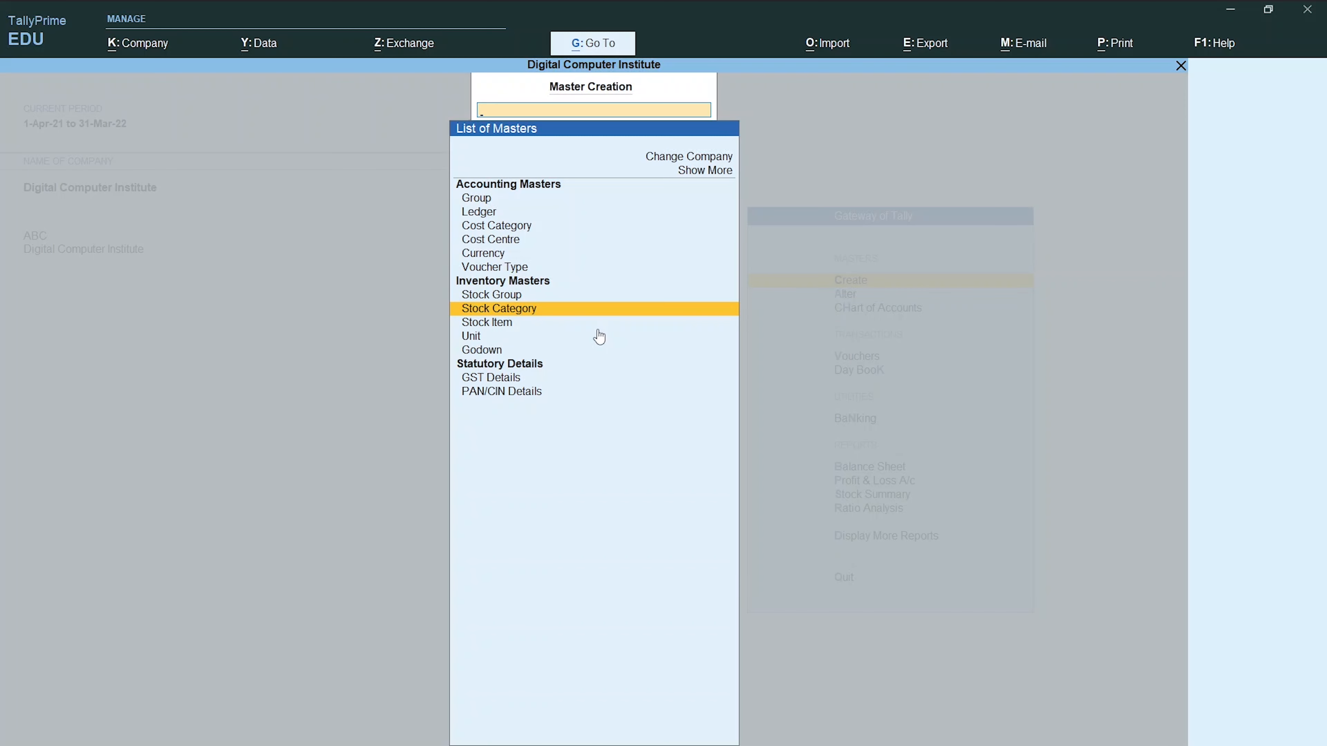
type("c")
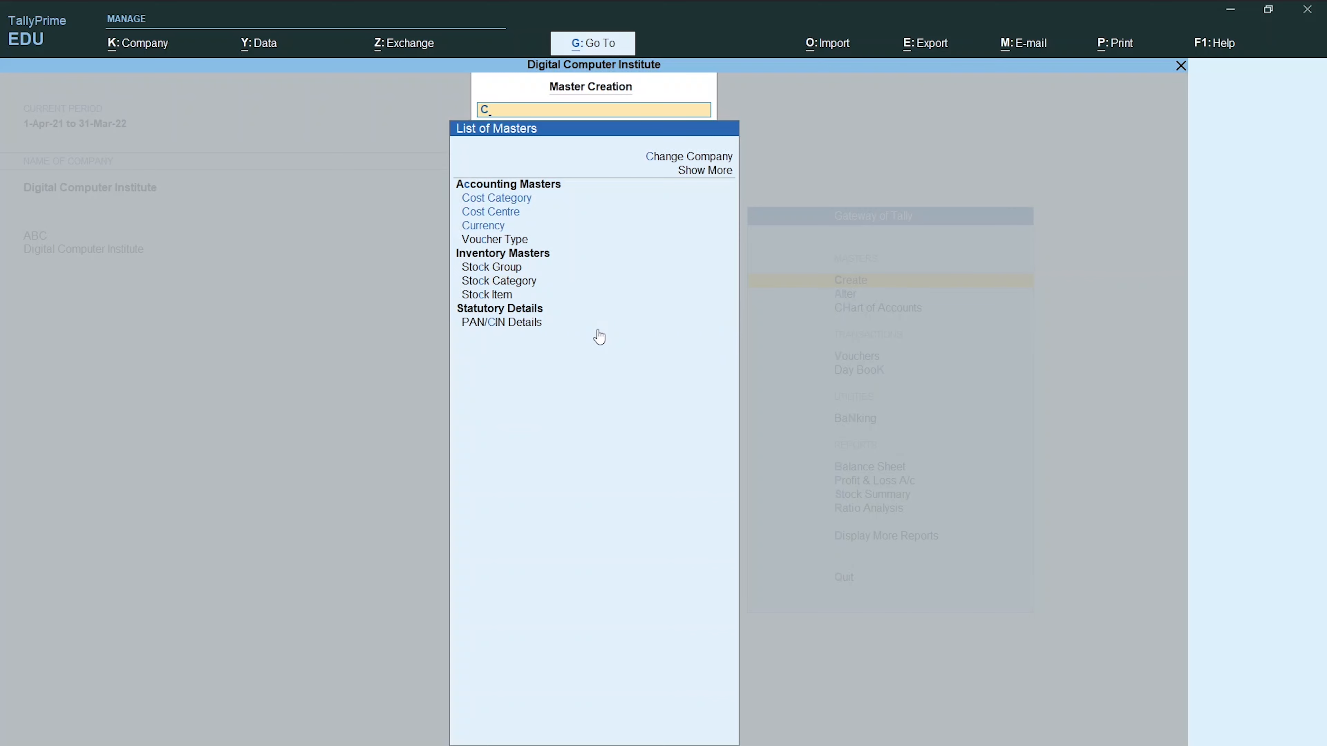
key("BackSpace")
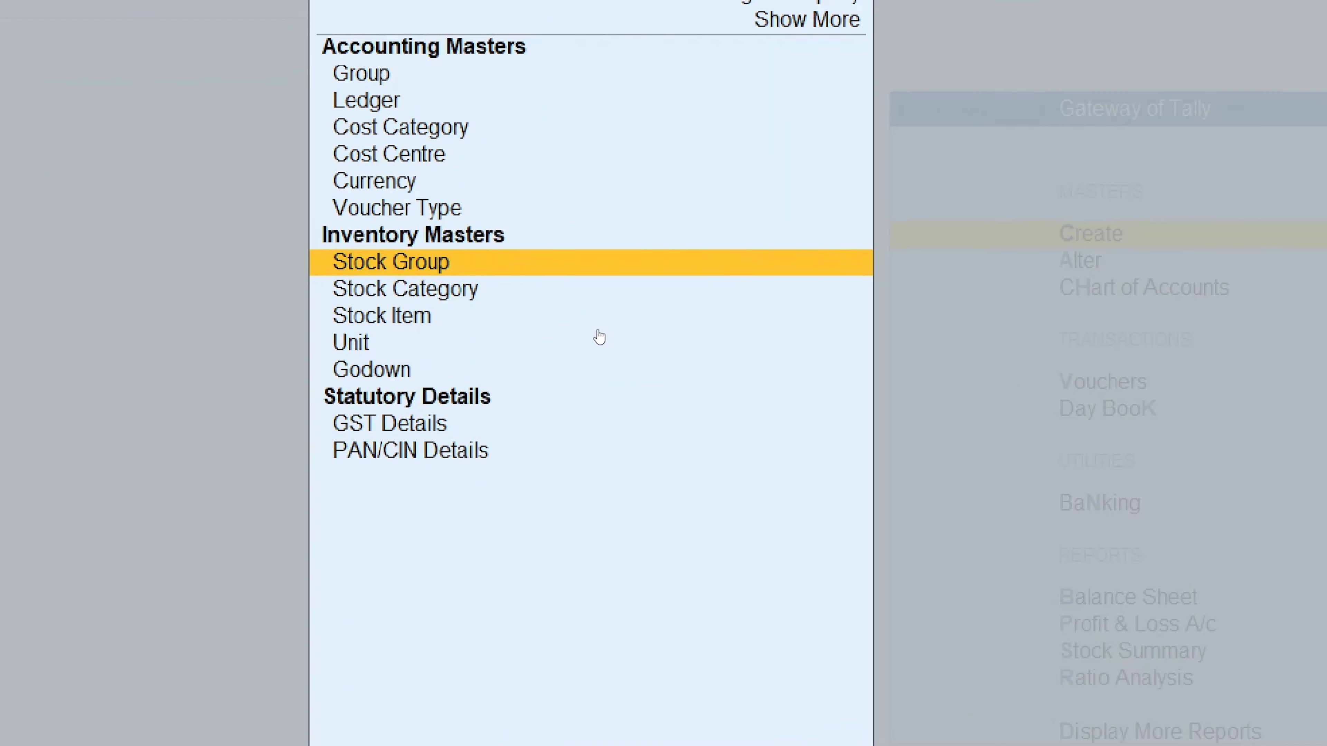
key("Down")
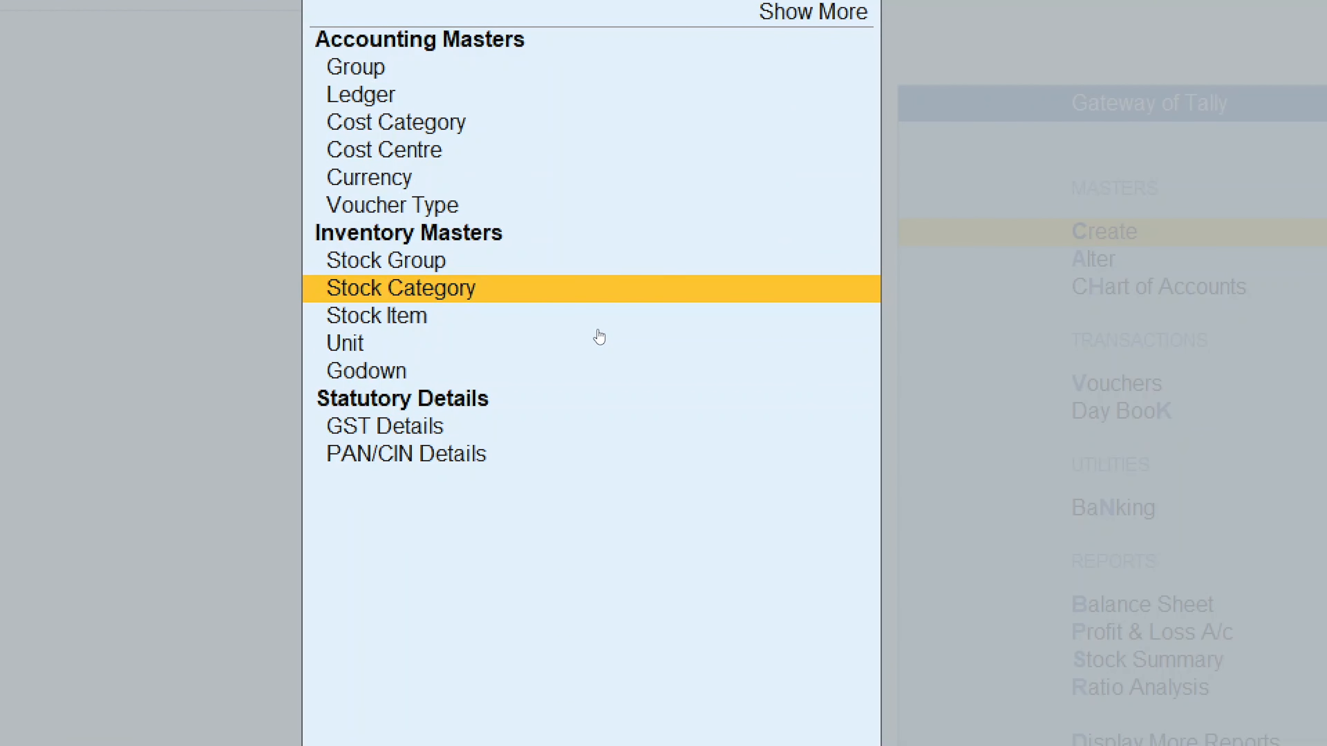
key("Down")
key("Down")
key("Up")
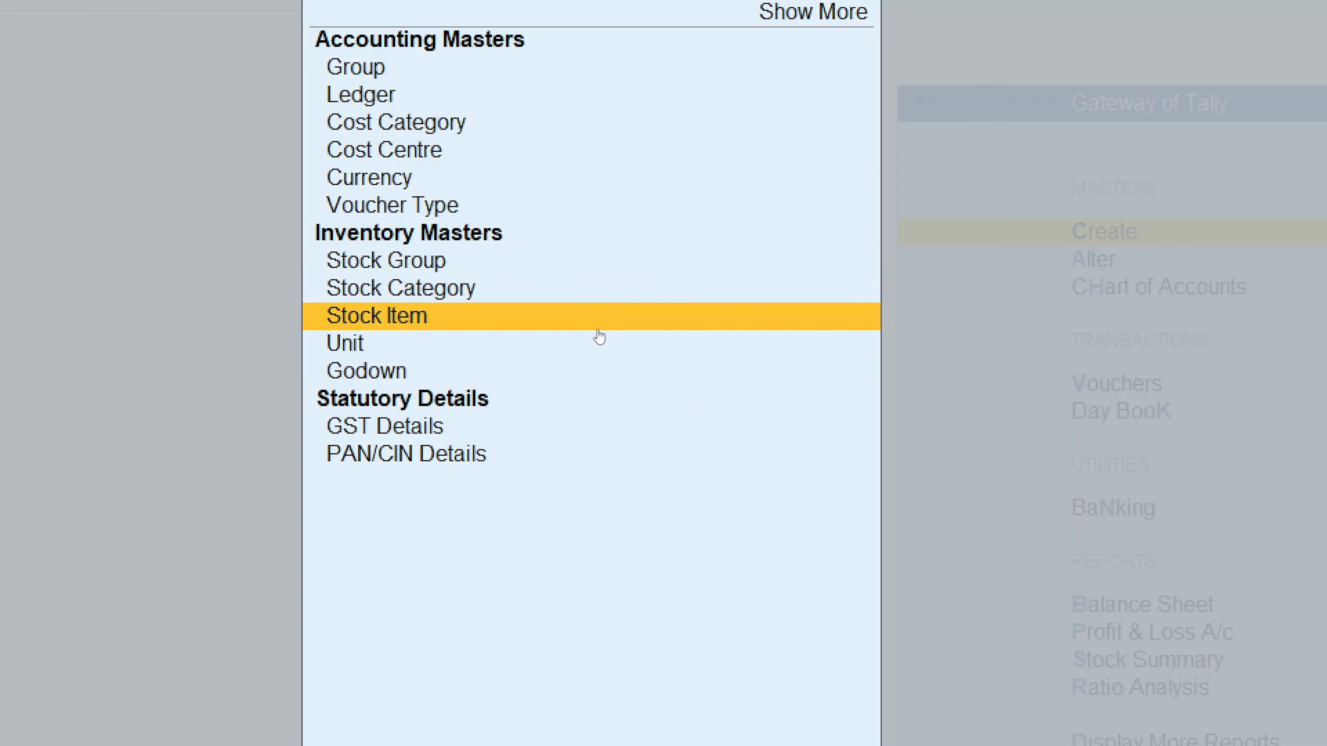
key("Down")
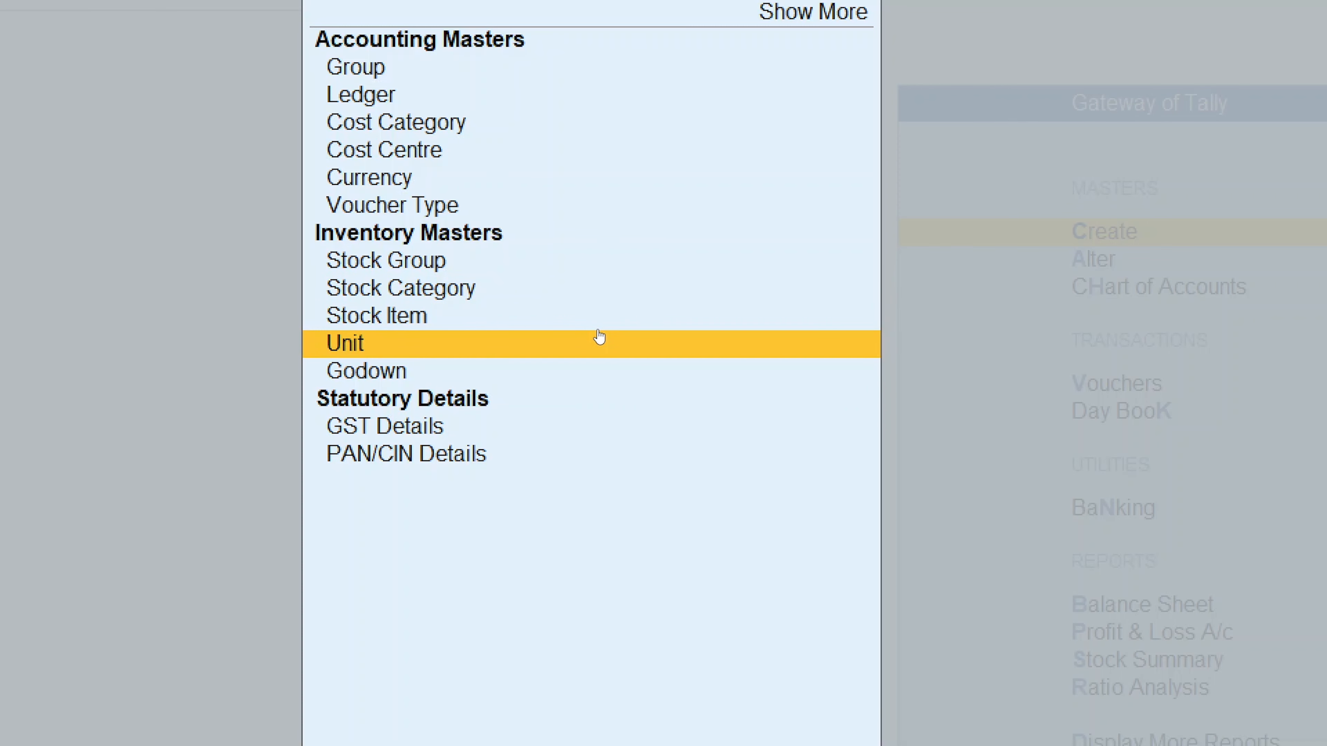
key("Down")
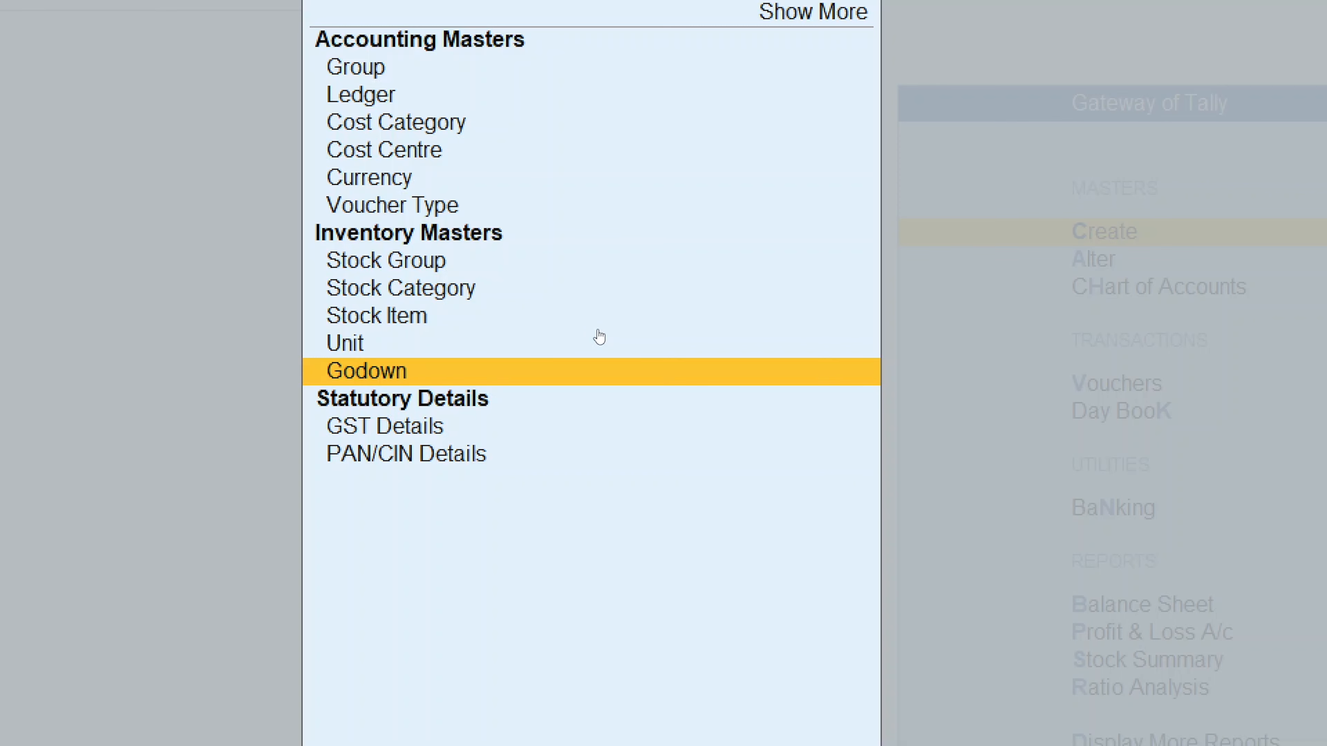
key("Up")
key("Up")
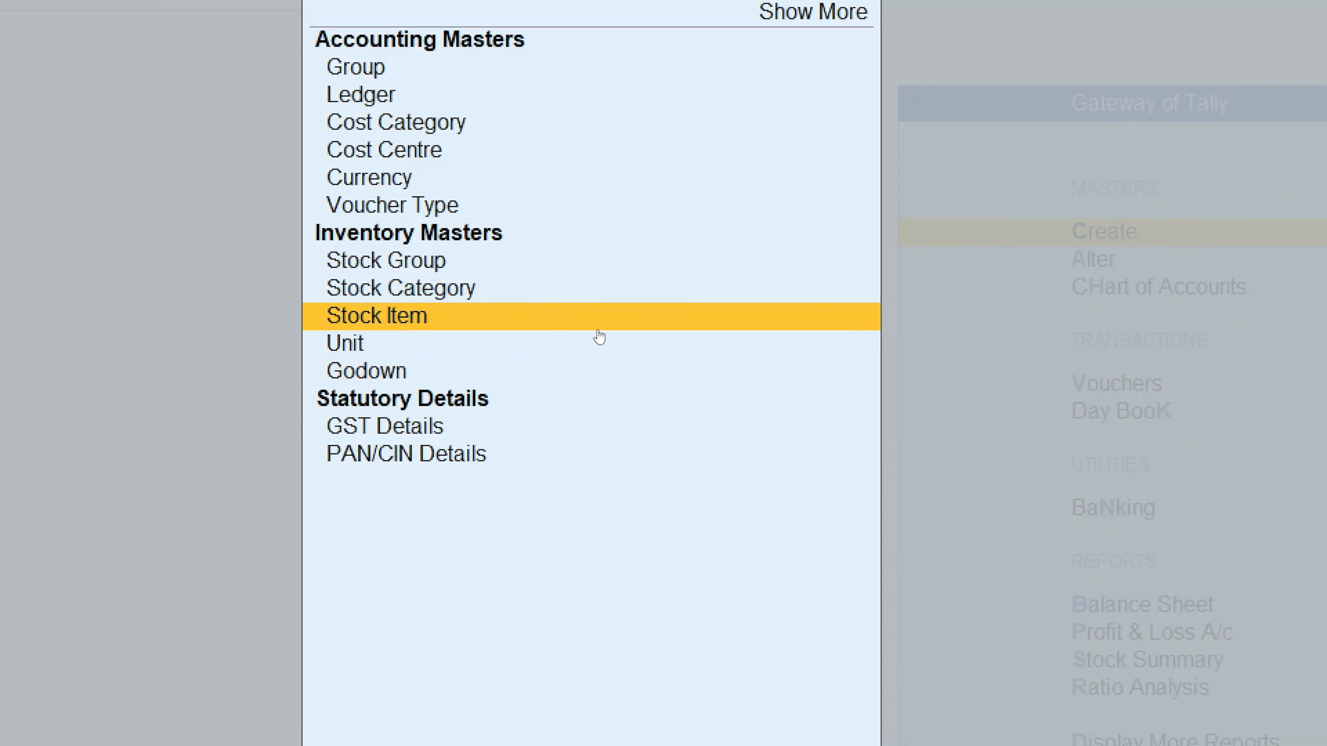
key("Down")
key("Down")
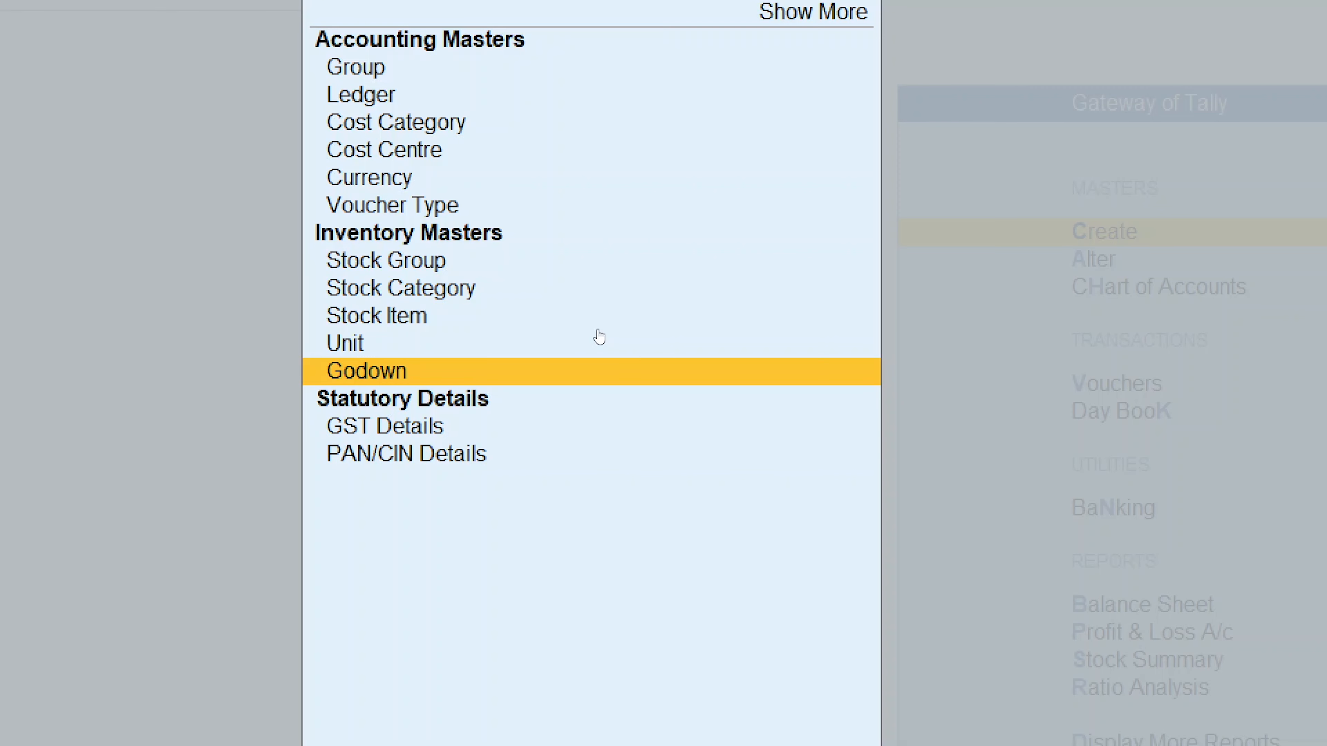
- Create a new godown named XYZ Godown under Primary, without an alias
key("Return")
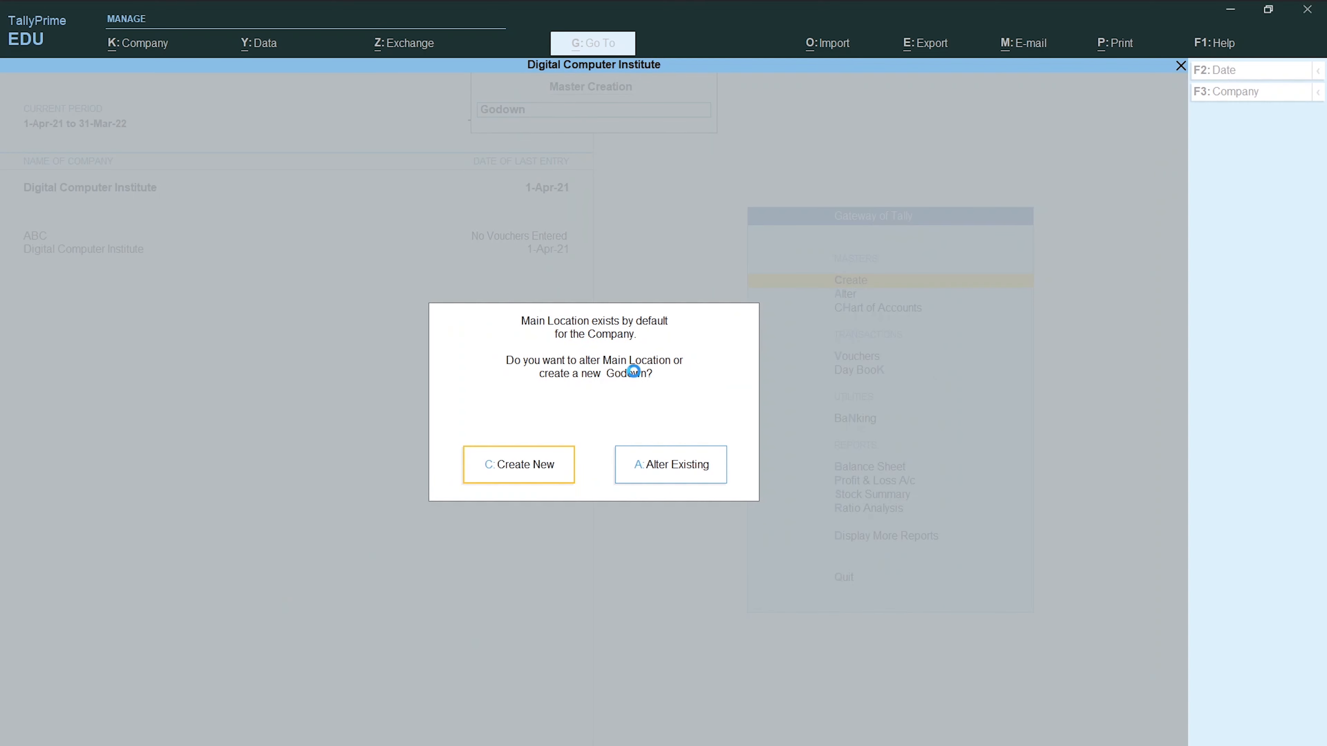
key("c")
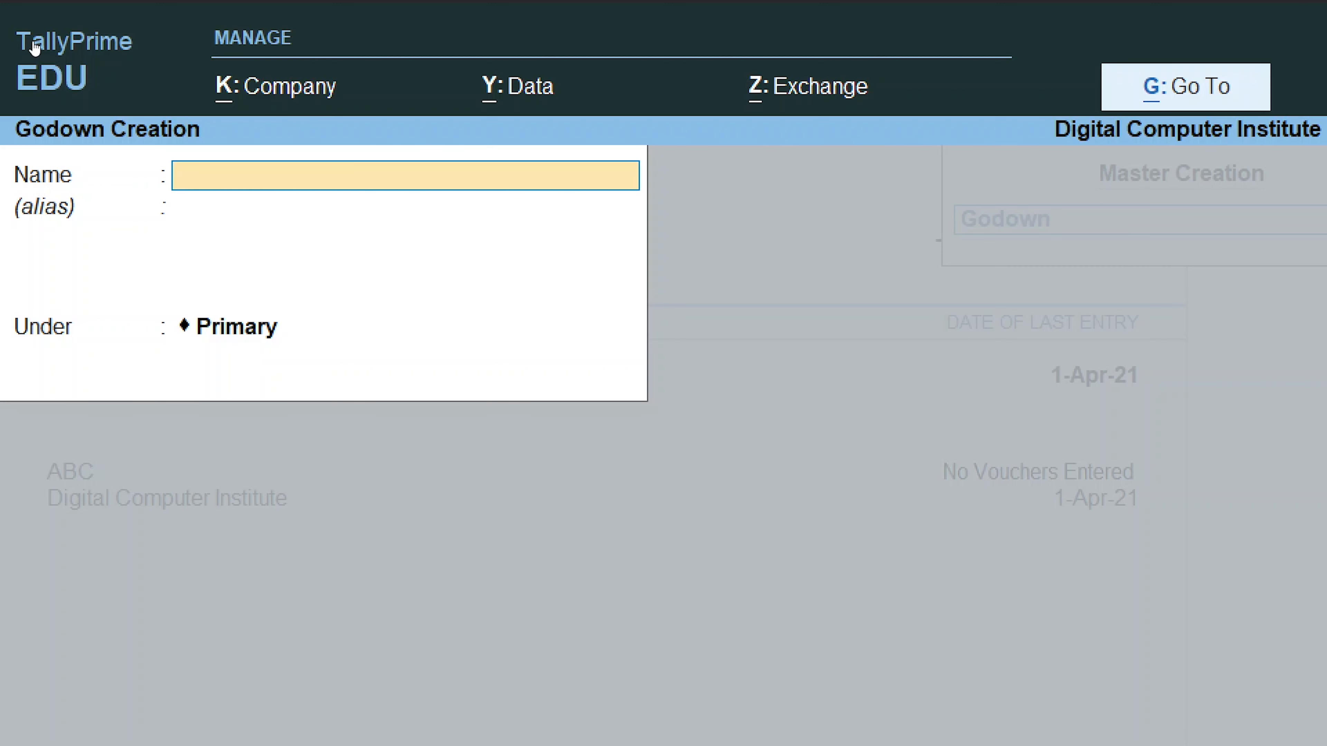
type("XYZ Godown")
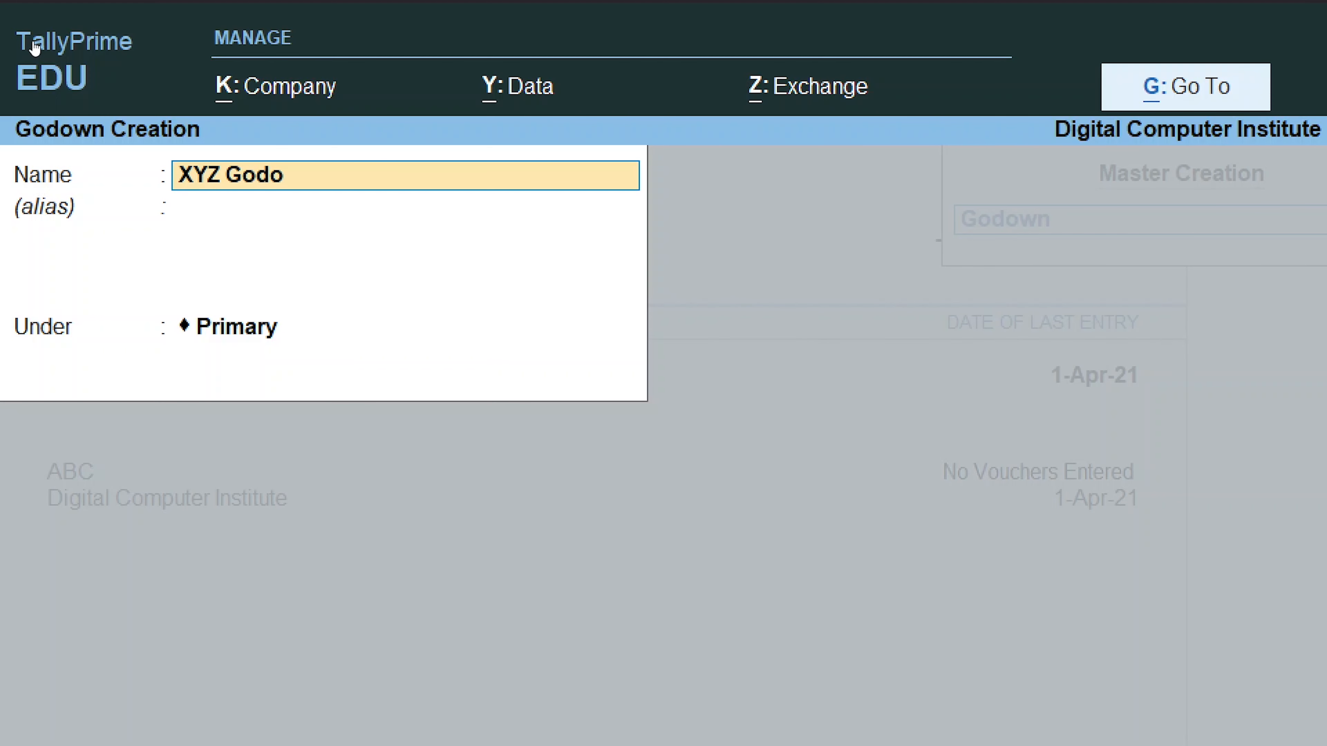
key("Return")
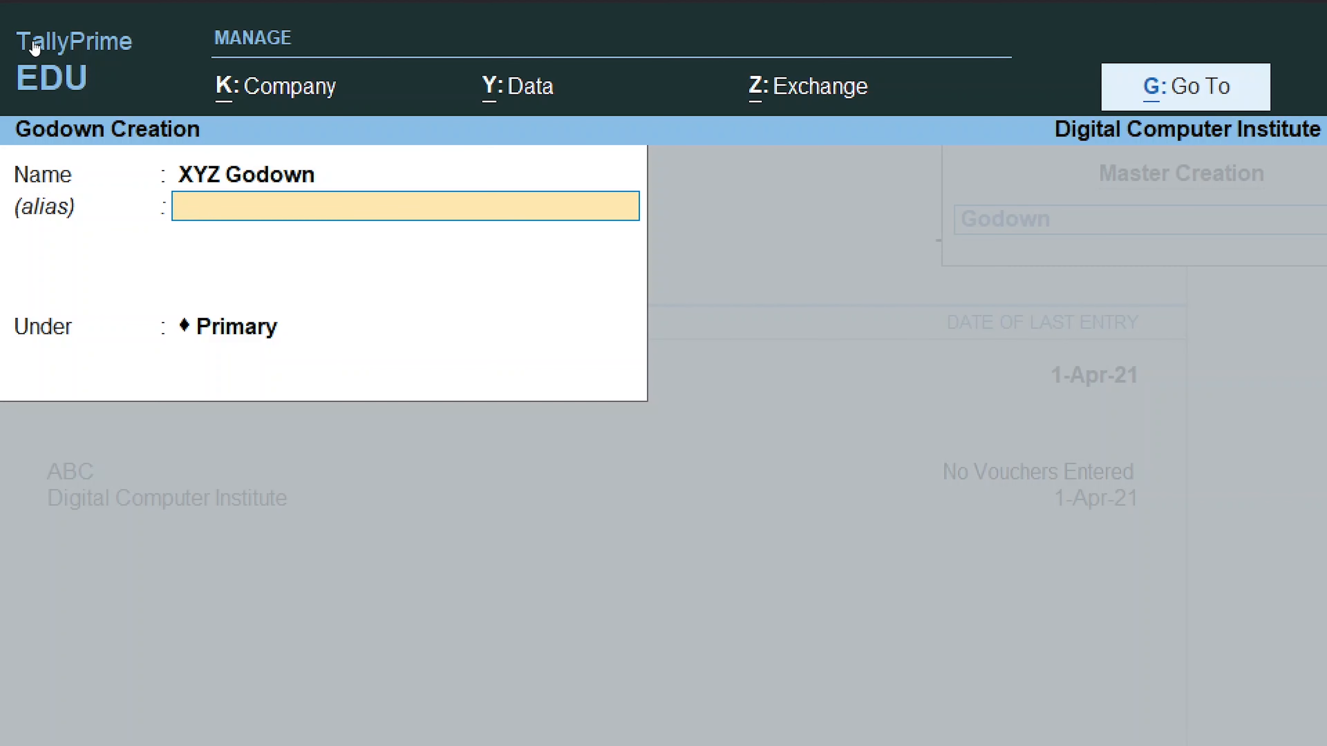
key("Return")
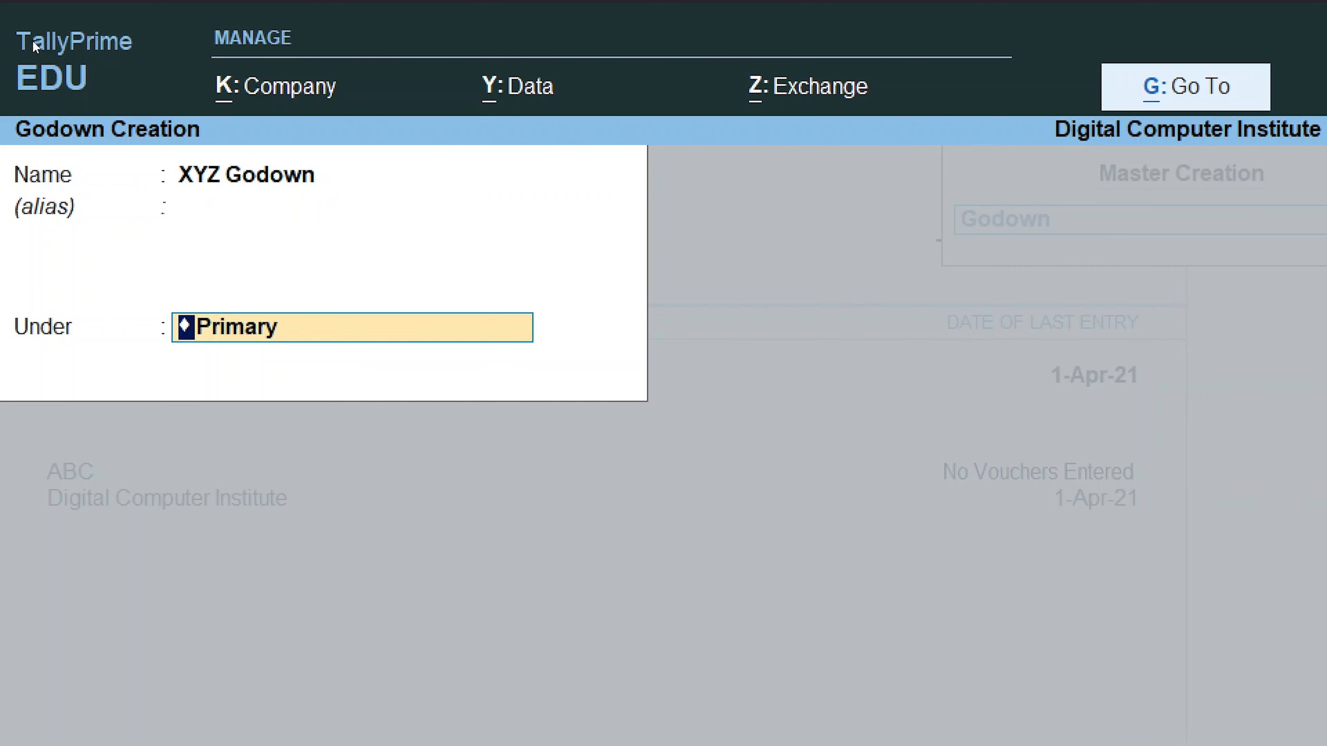
key("Return")
key("Return")
- Create a godown named Abc Godown under Primary, without an alias, and return to the Gateway of Tally
type("Abc")
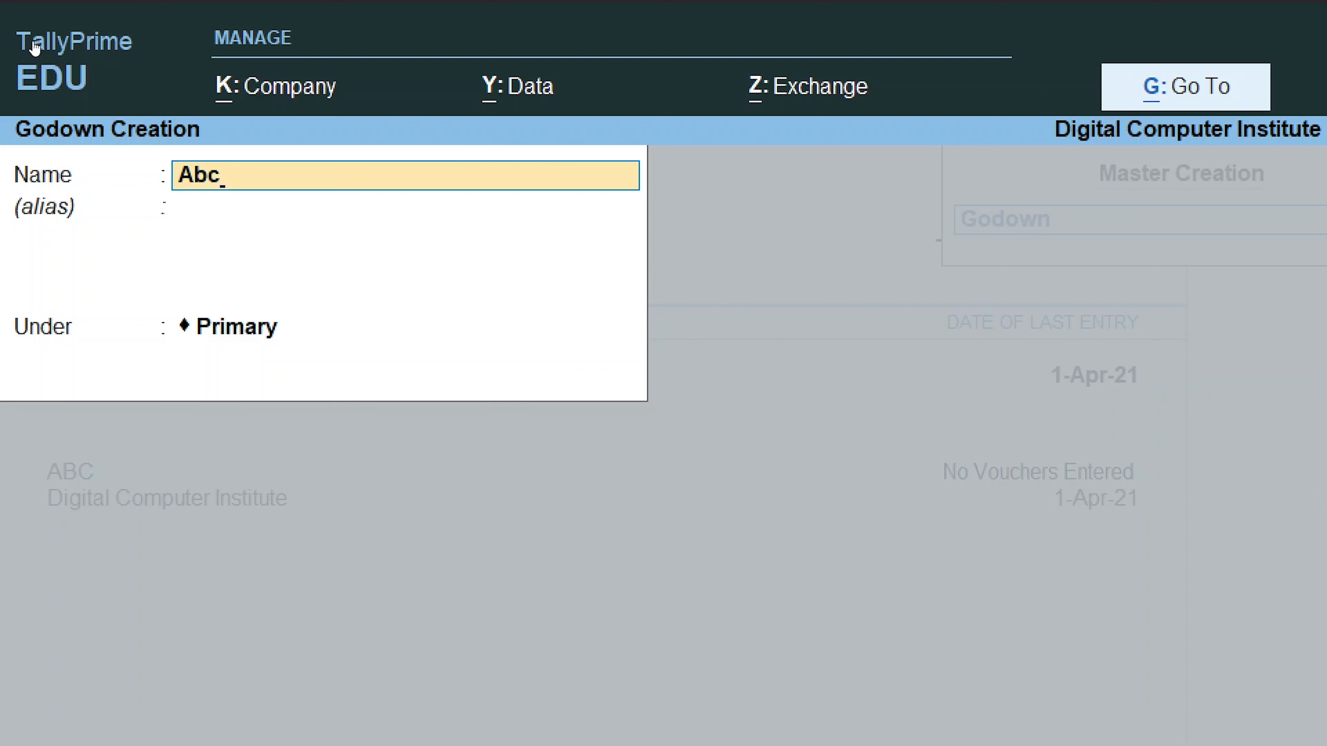
type(" Godown")
key("Return")
key("Return")
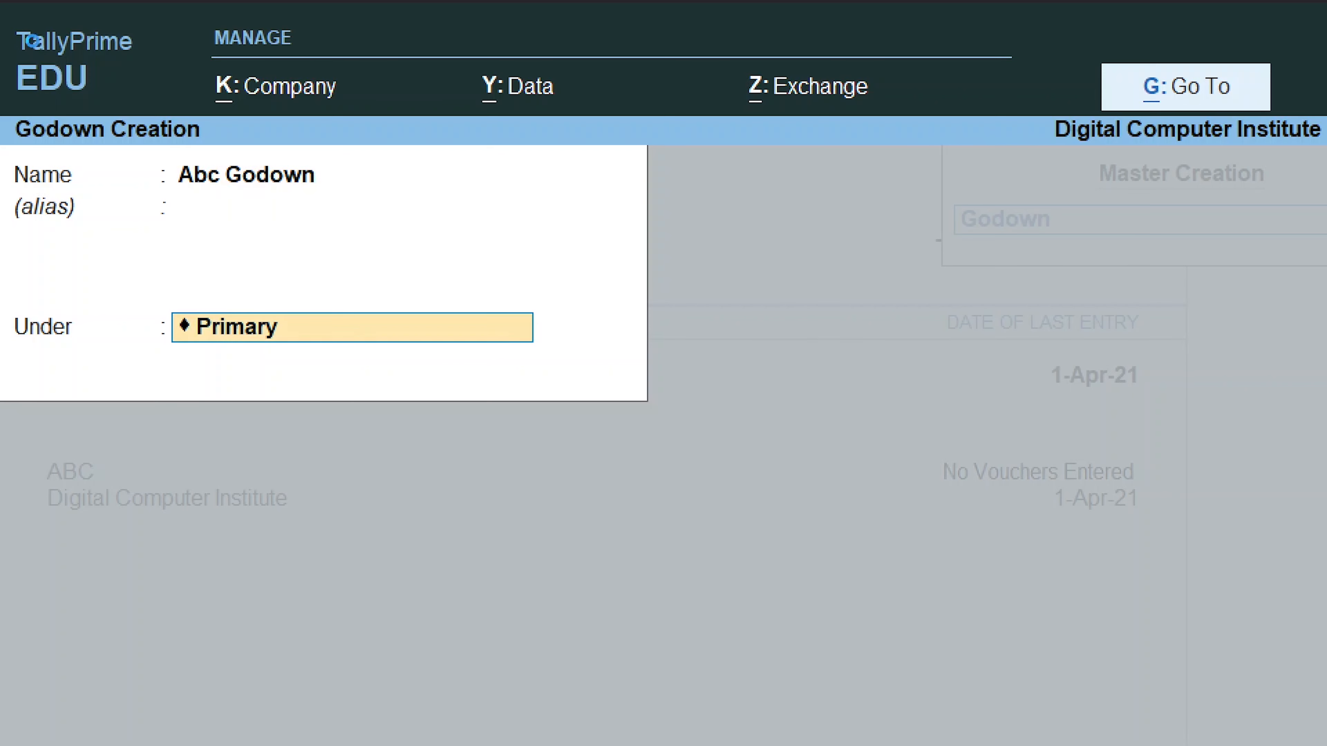
key("Return")
key("Return")
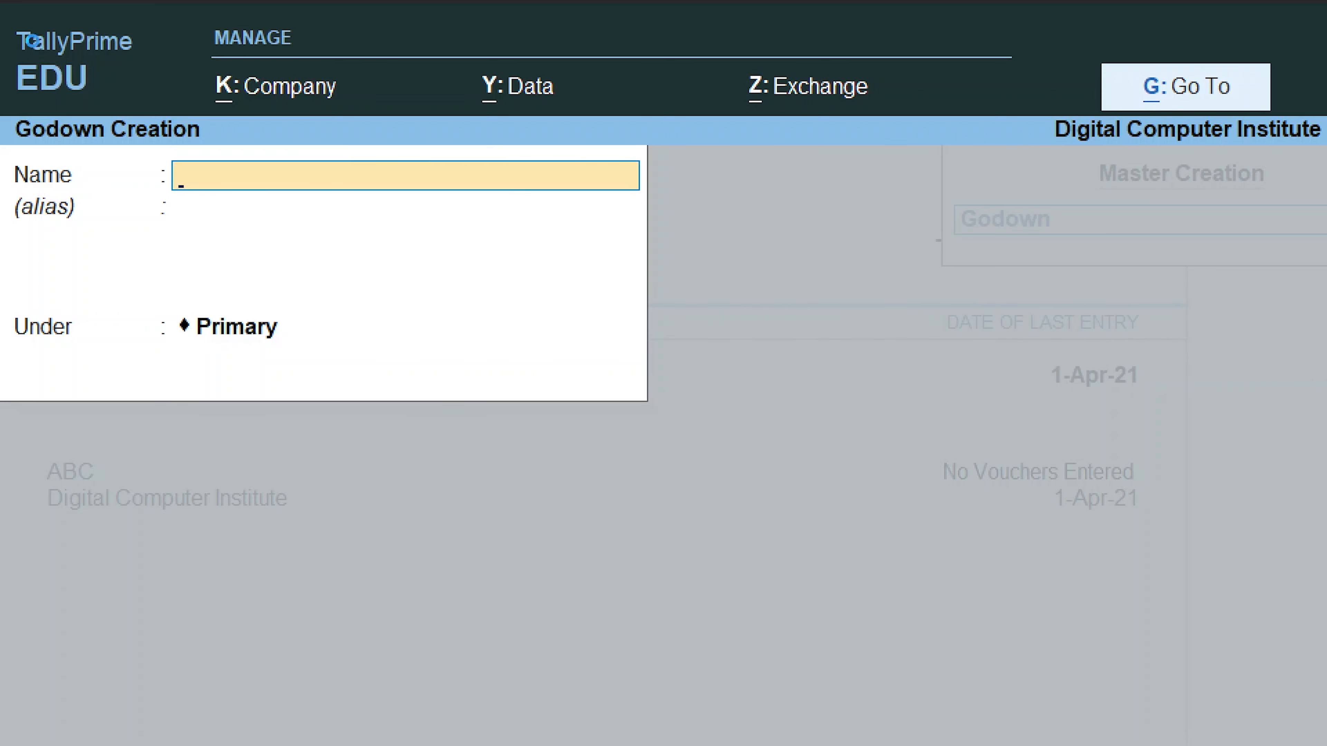
key("Escape")
key("Escape")
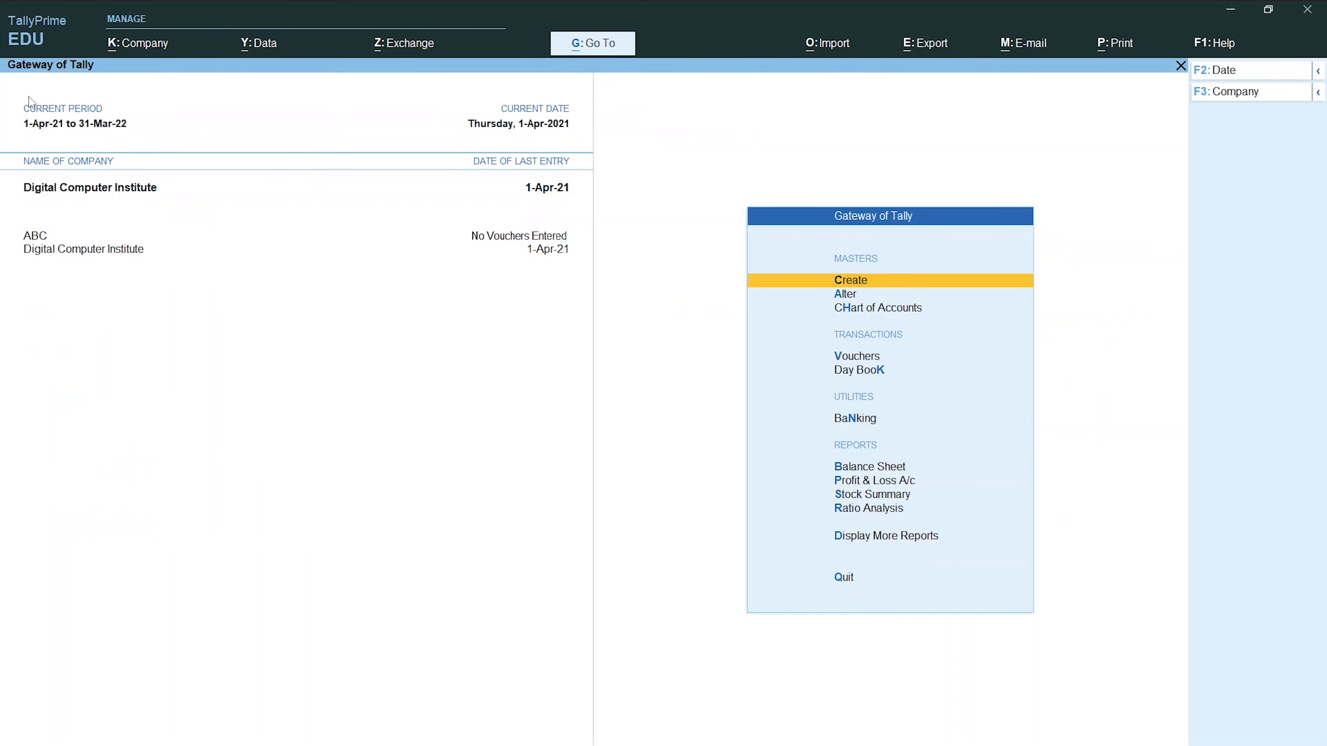
- Open the creation form for a new stock item from the inventory masters
key("c")
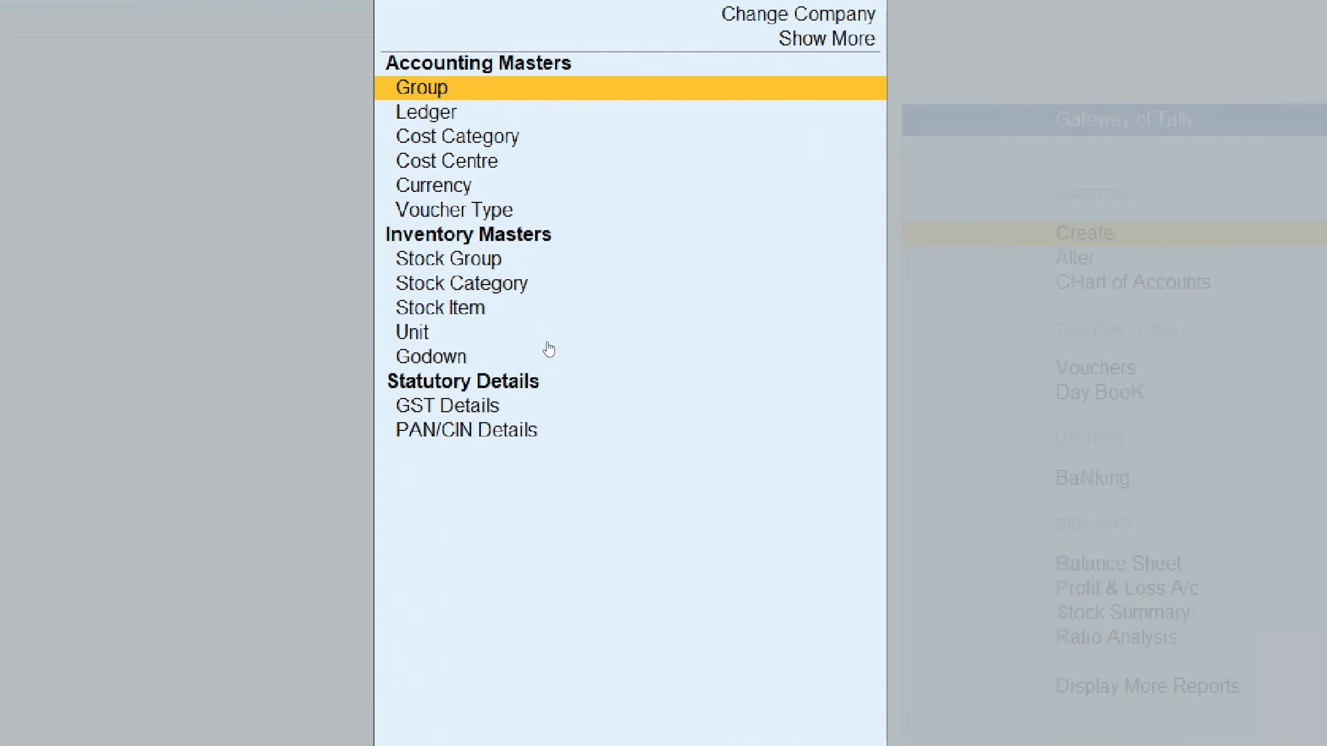
key("Down")
key("Down")
key("Down")
key("Down")
key("Down")
key("Down")
key("Down")
key("Down")
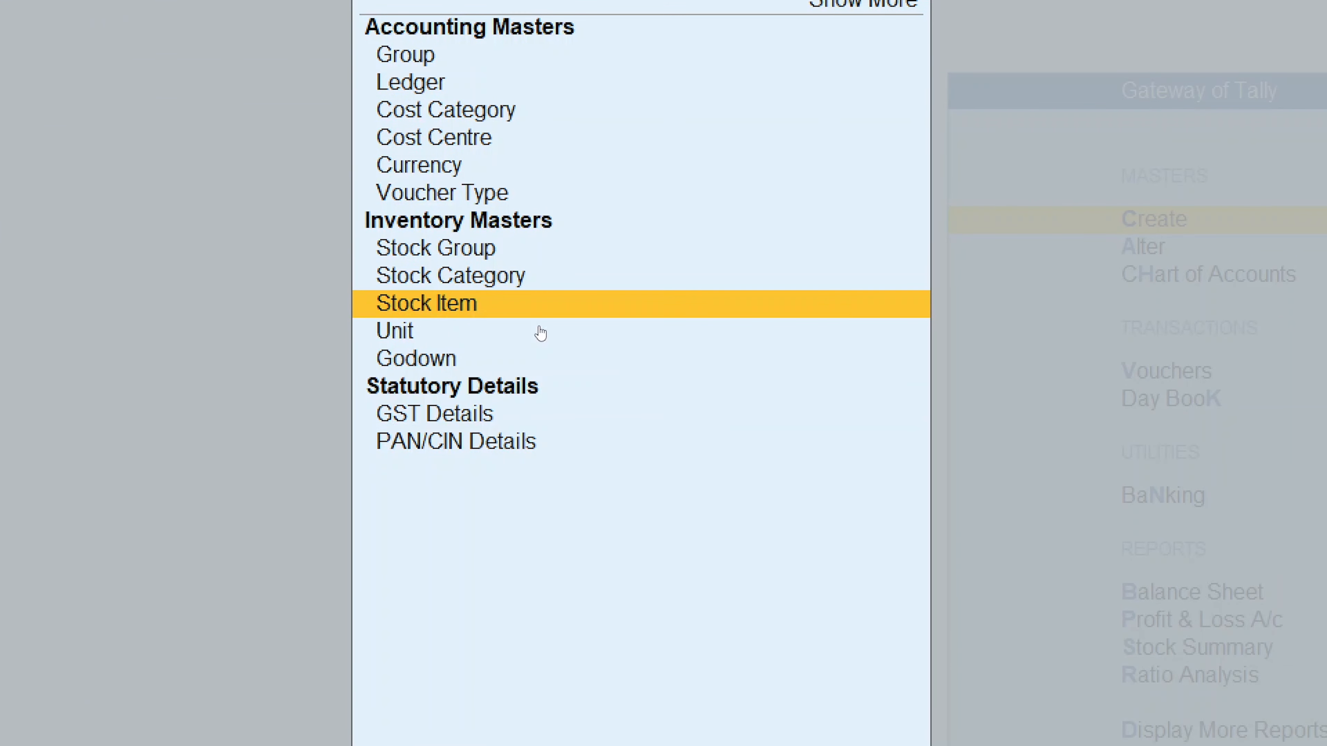
key("Down")
key("Up")
key("Up")
key("Up")
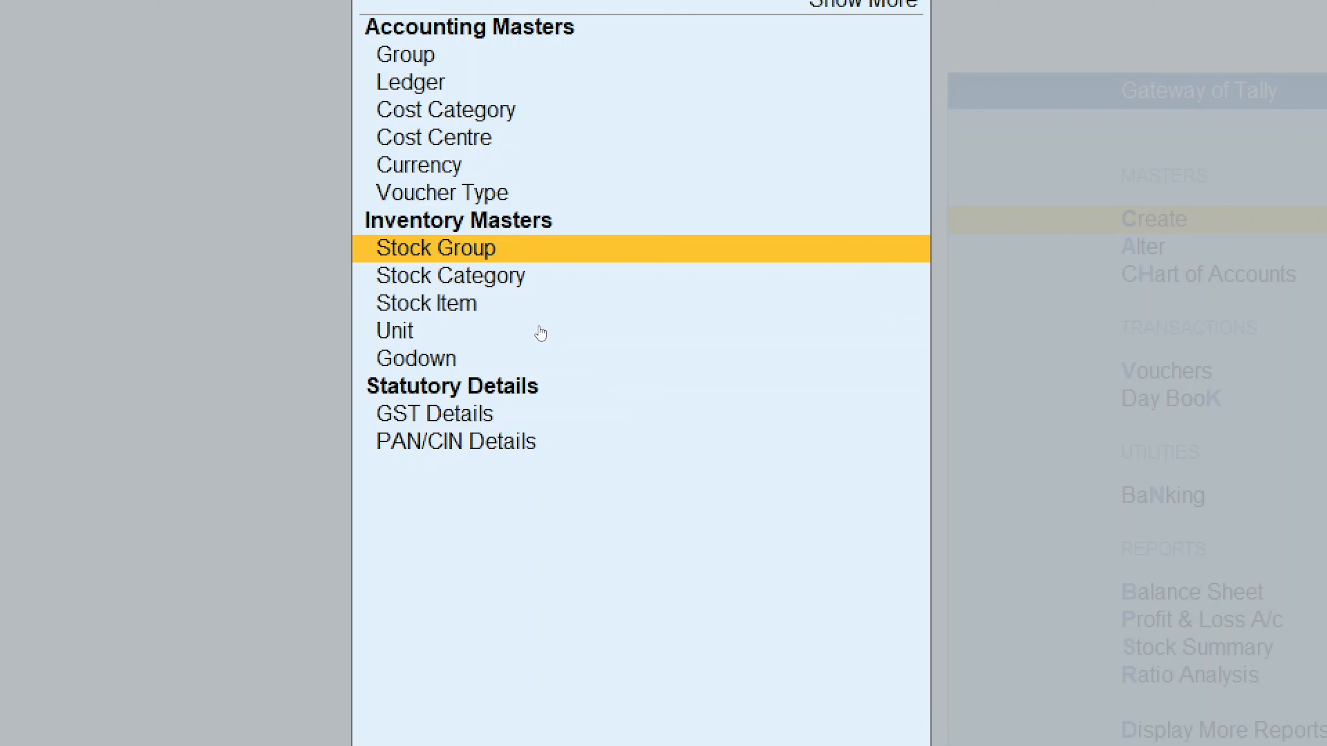
key("Down")
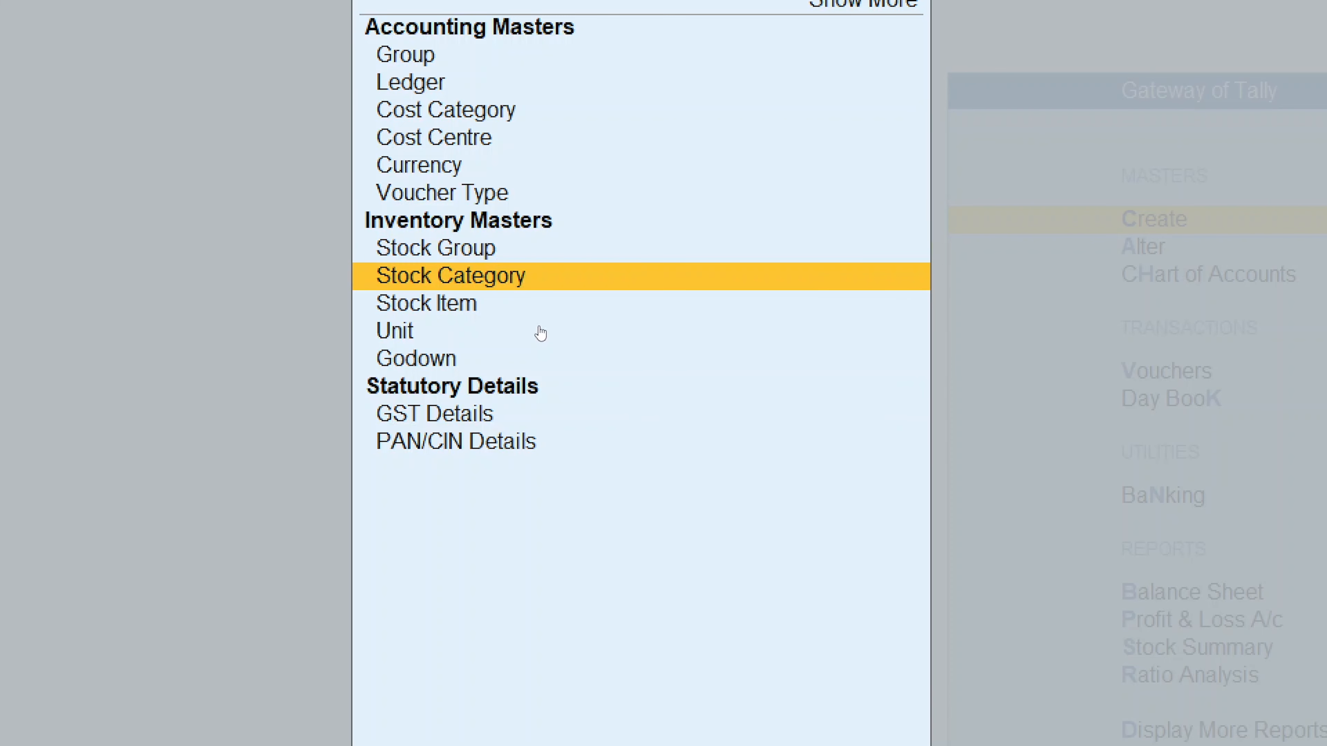
key("Down")
key("Down")
key("Down")
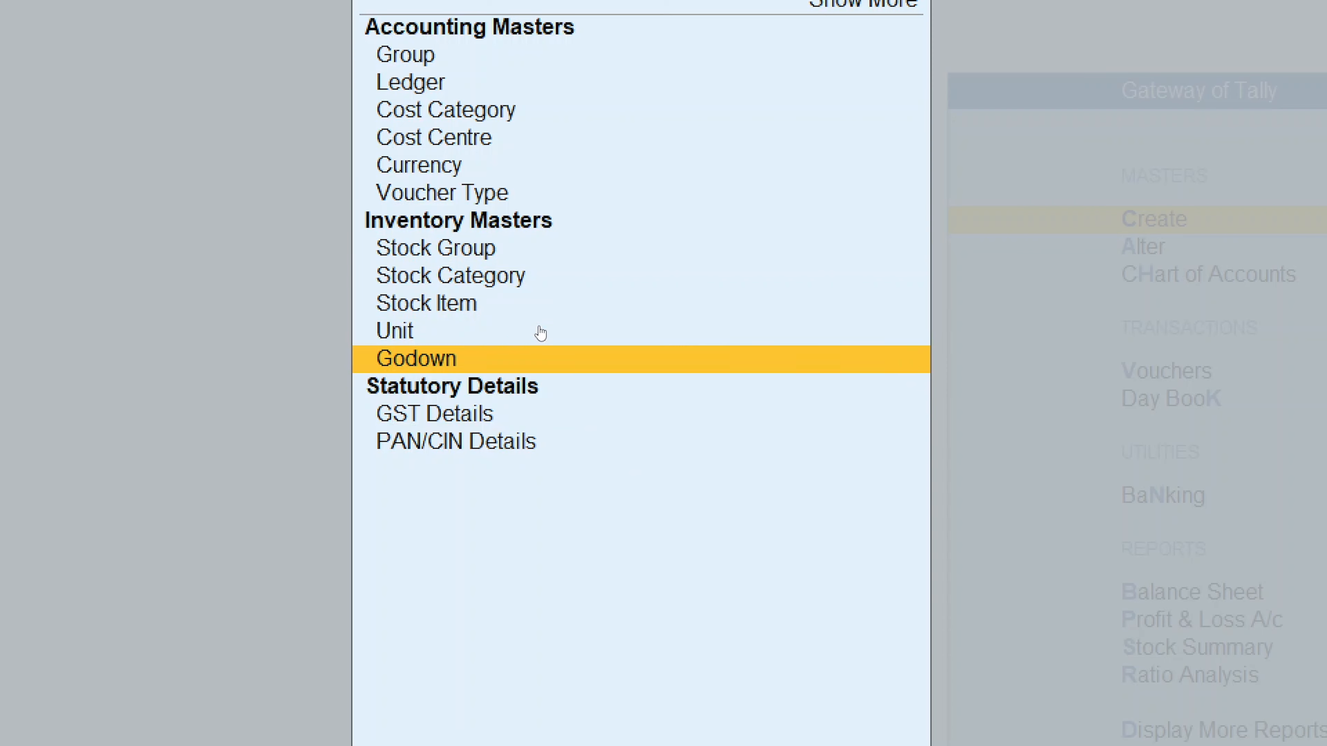
key("Up")
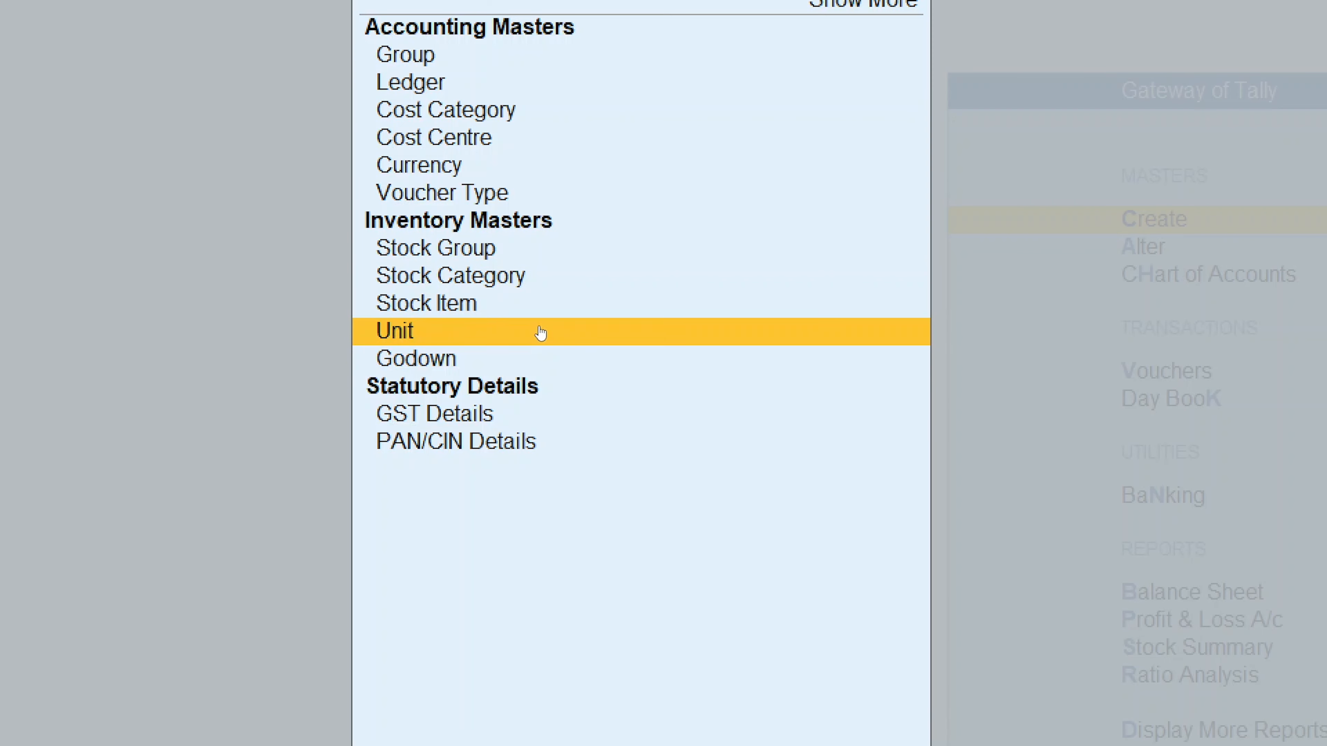
key("Up")
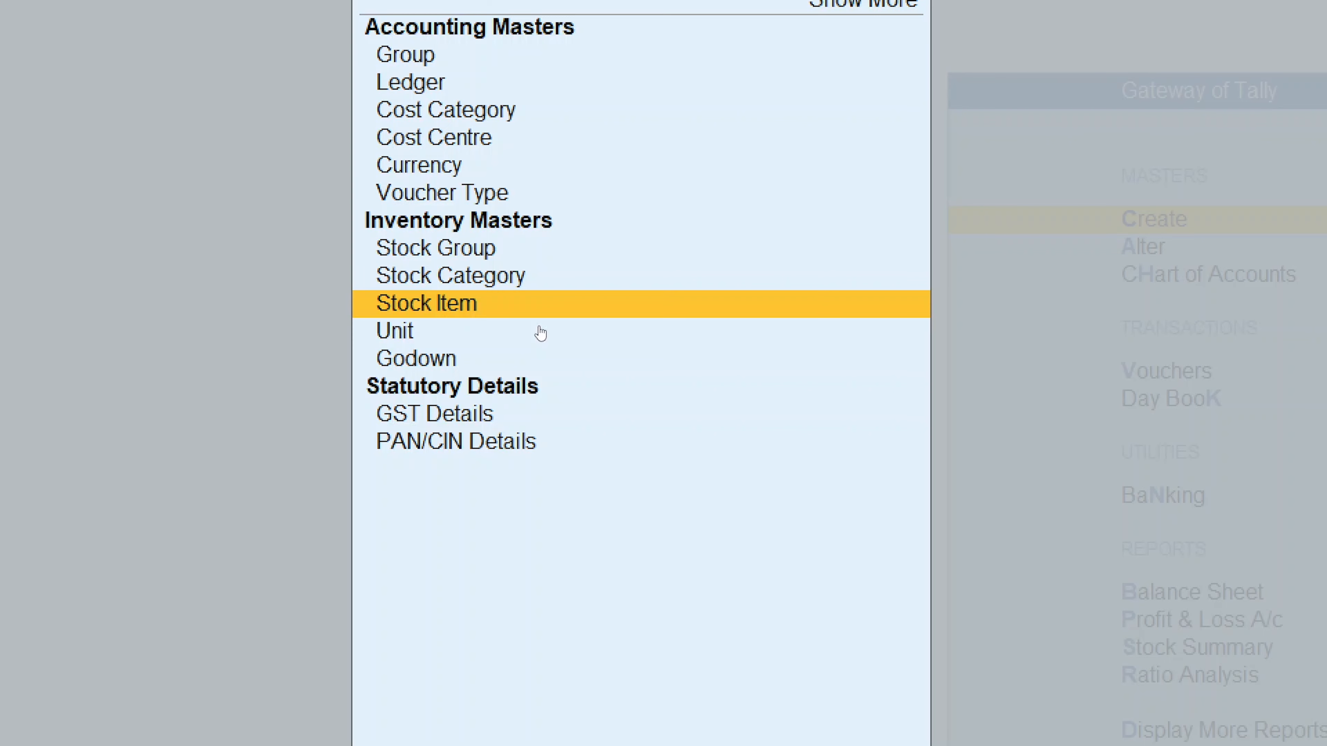
key("Return")
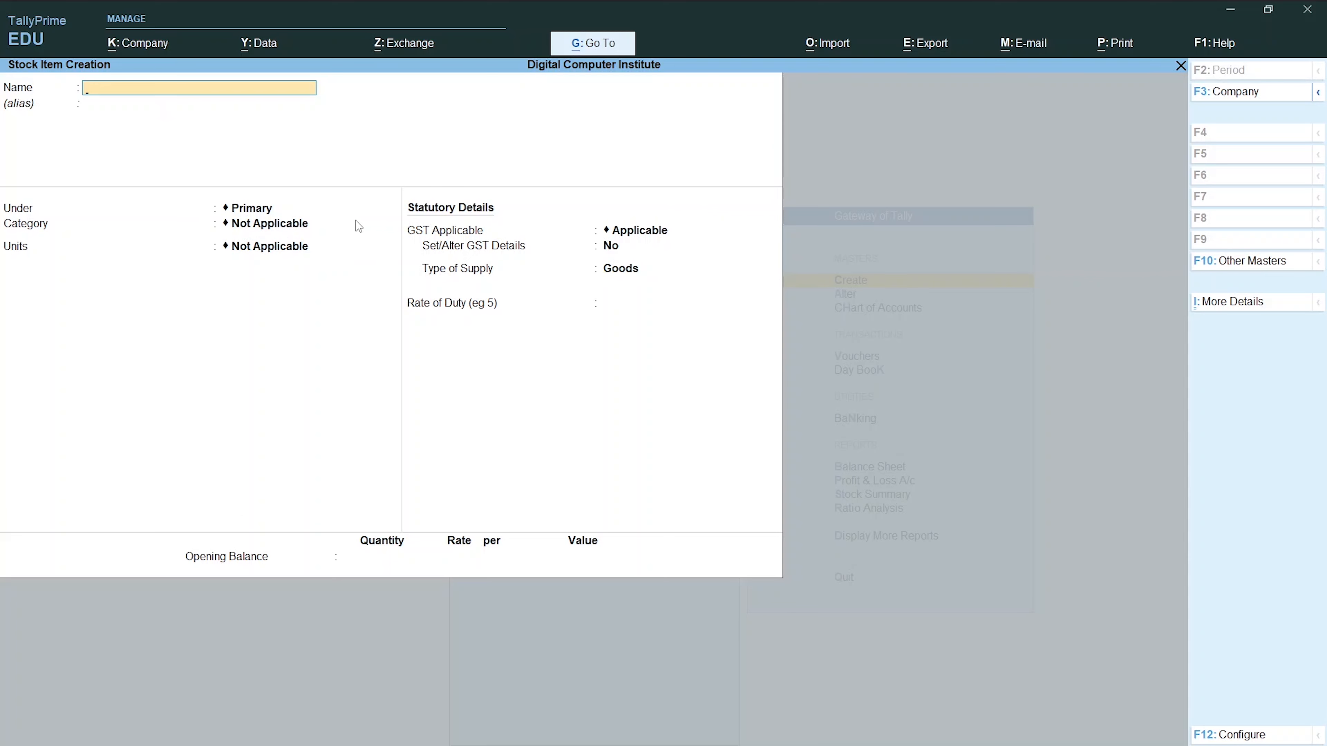
- Consult the model list in the Word document and name the stock item Tv 1001/32" under Primary, without an alias
key("alt+Tab")
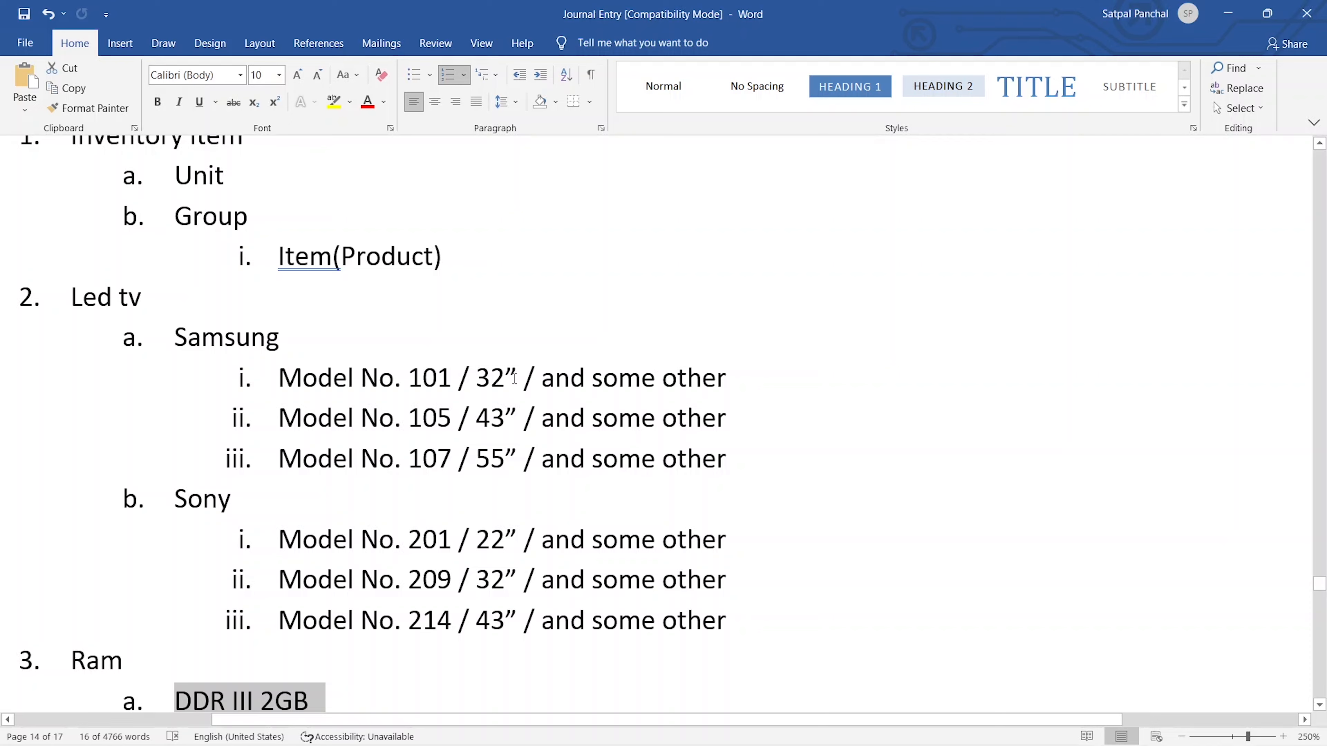
key("alt+Tab")
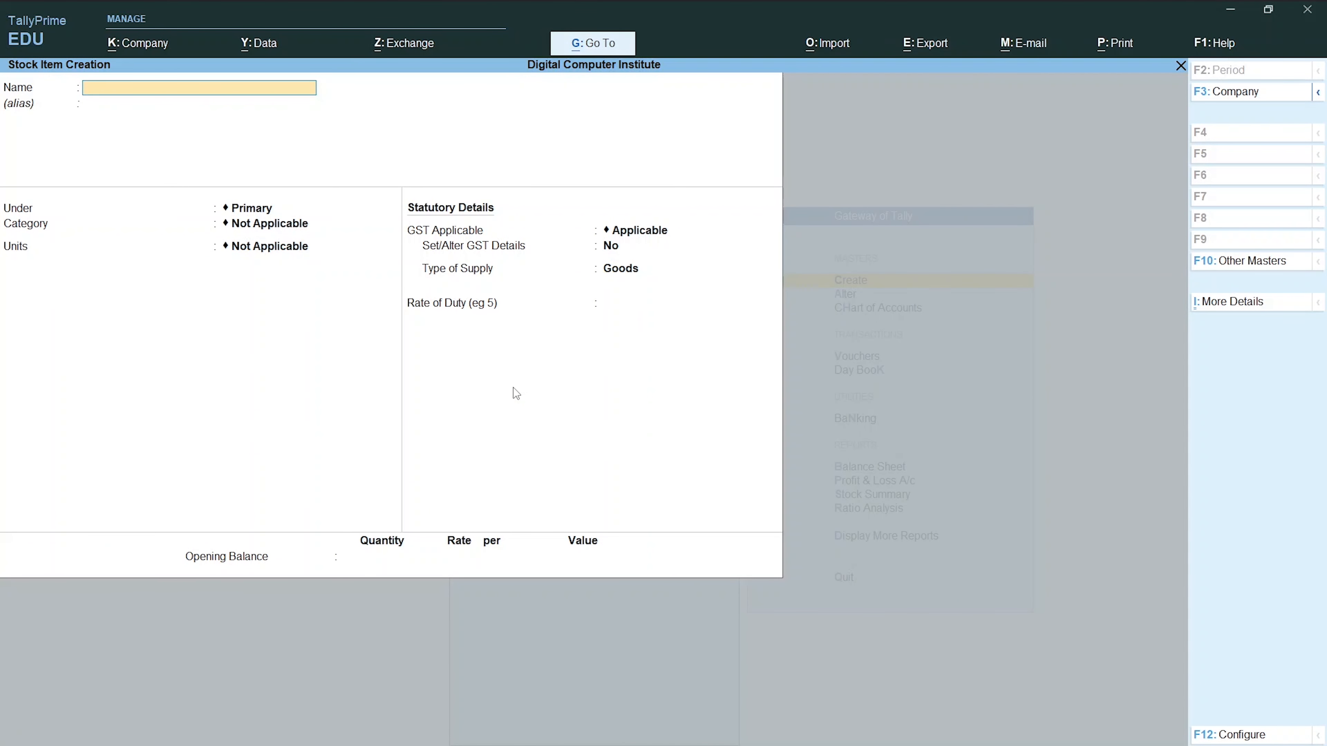
type("Tv 1001/32")
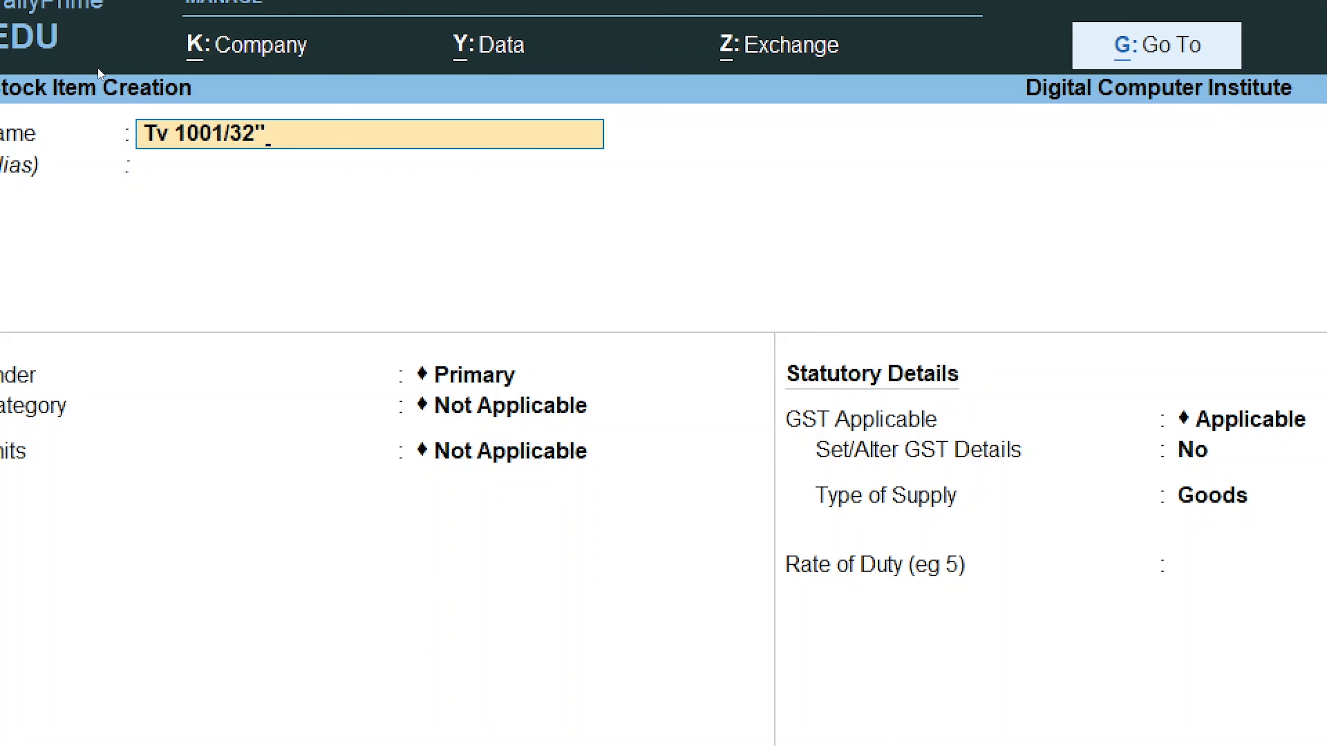
type("\"")
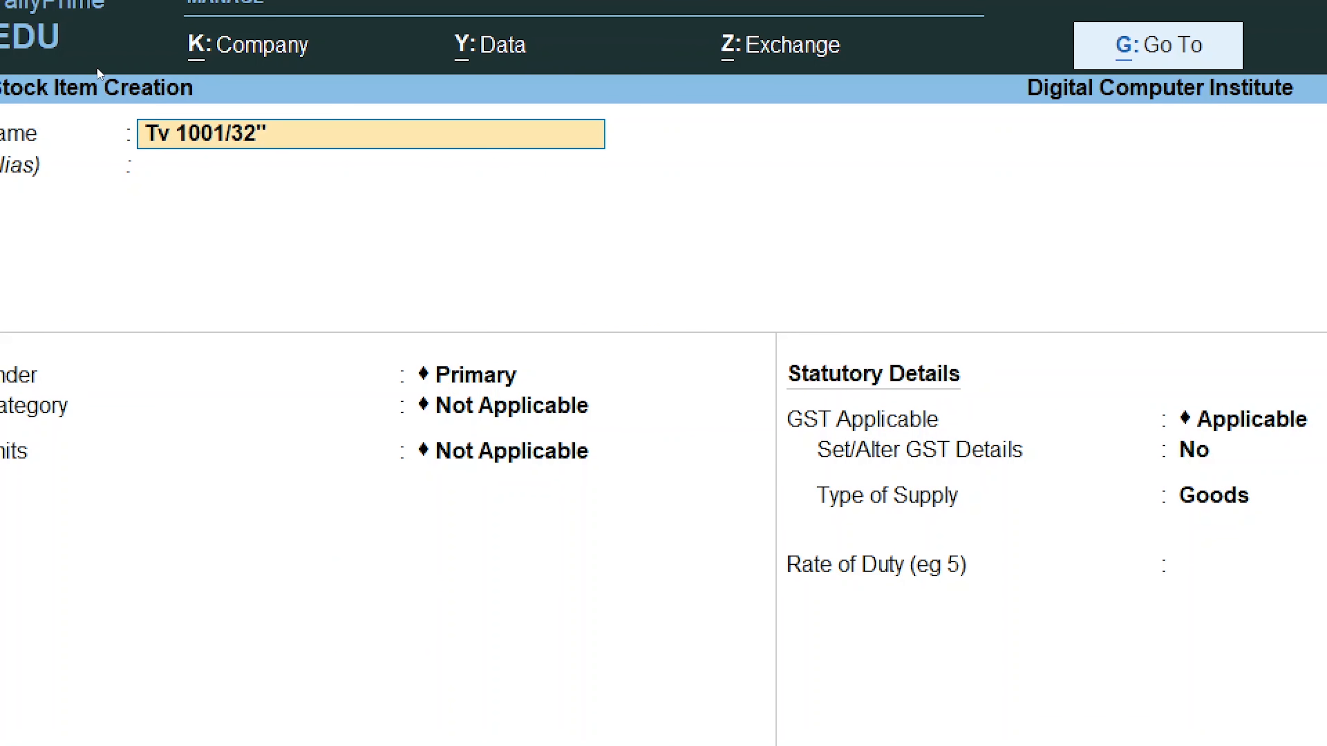
key("Return")
key("Return")
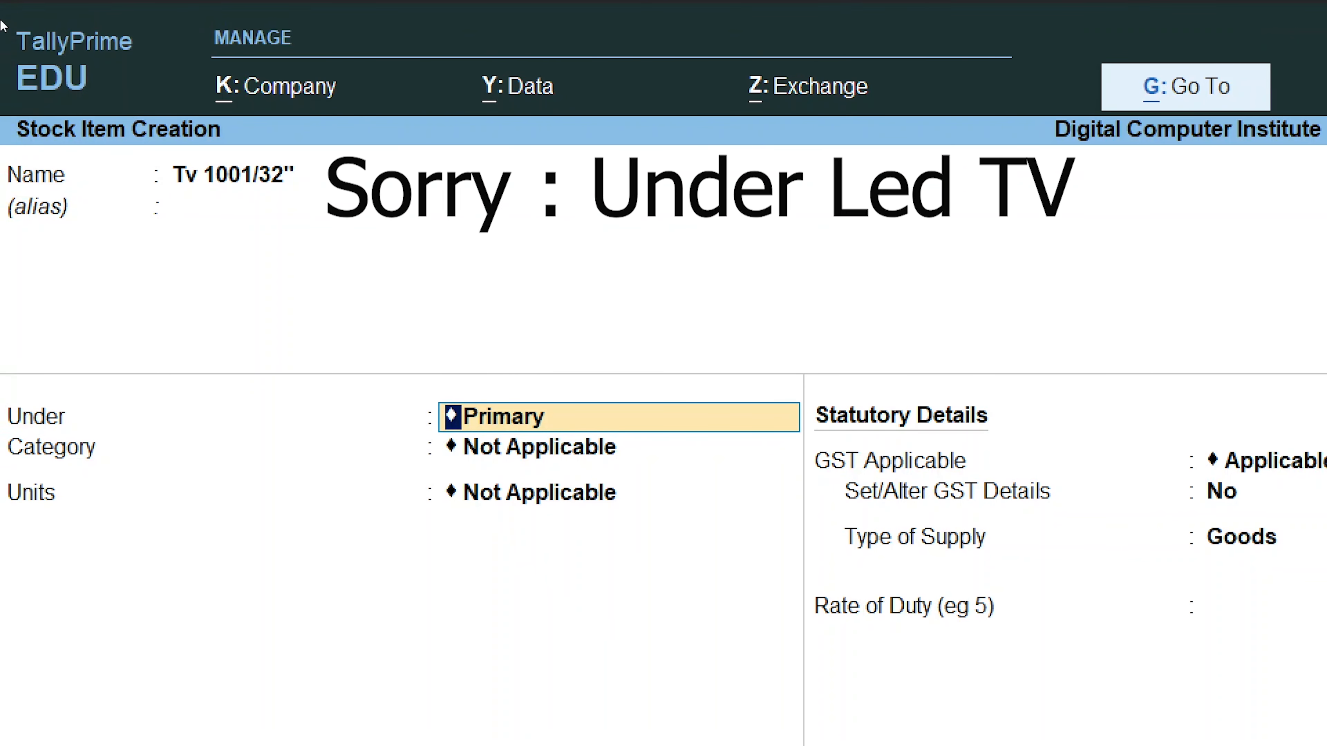
key("Return")
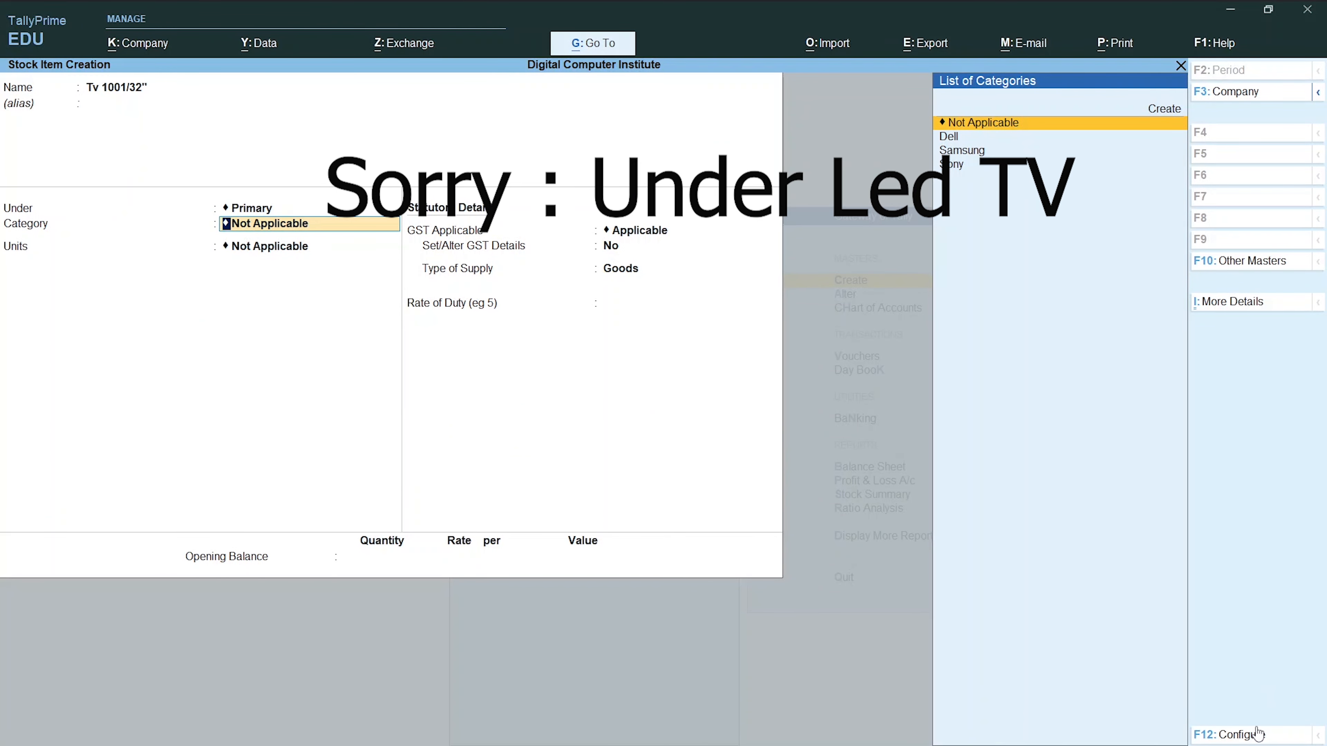
- Examine the stock item configuration, including the stock group and stock category options, and accept it unchanged
left_click(1241, 739)
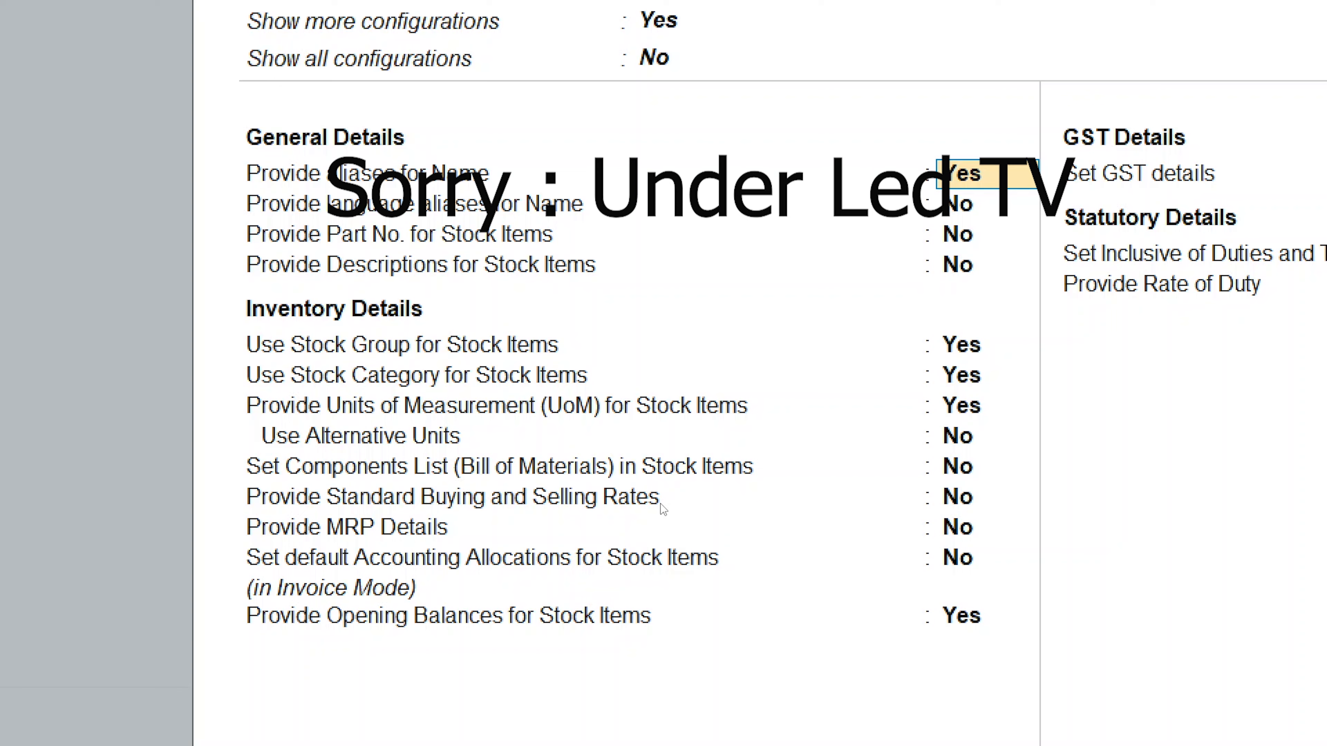
key("Return")
key("Return")
key("Return")
key("Return")
key("Return")
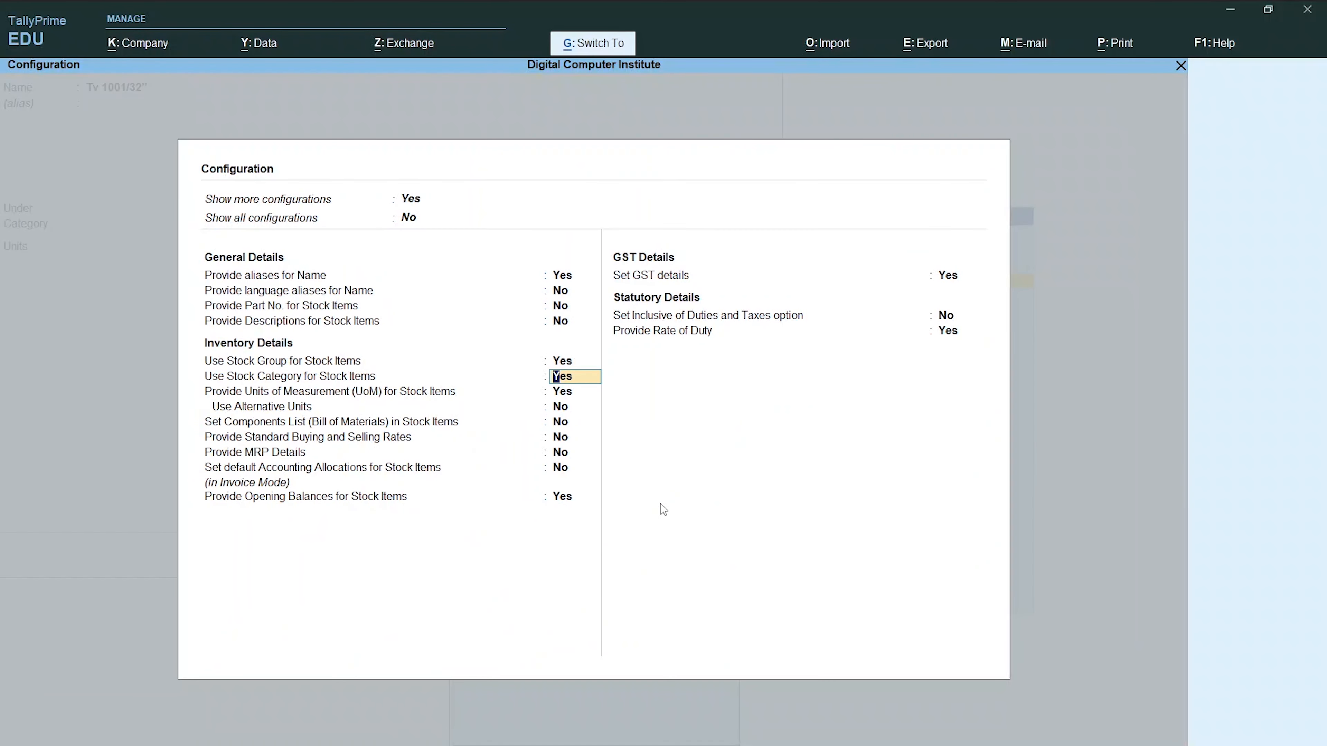
key("ctrl+a")
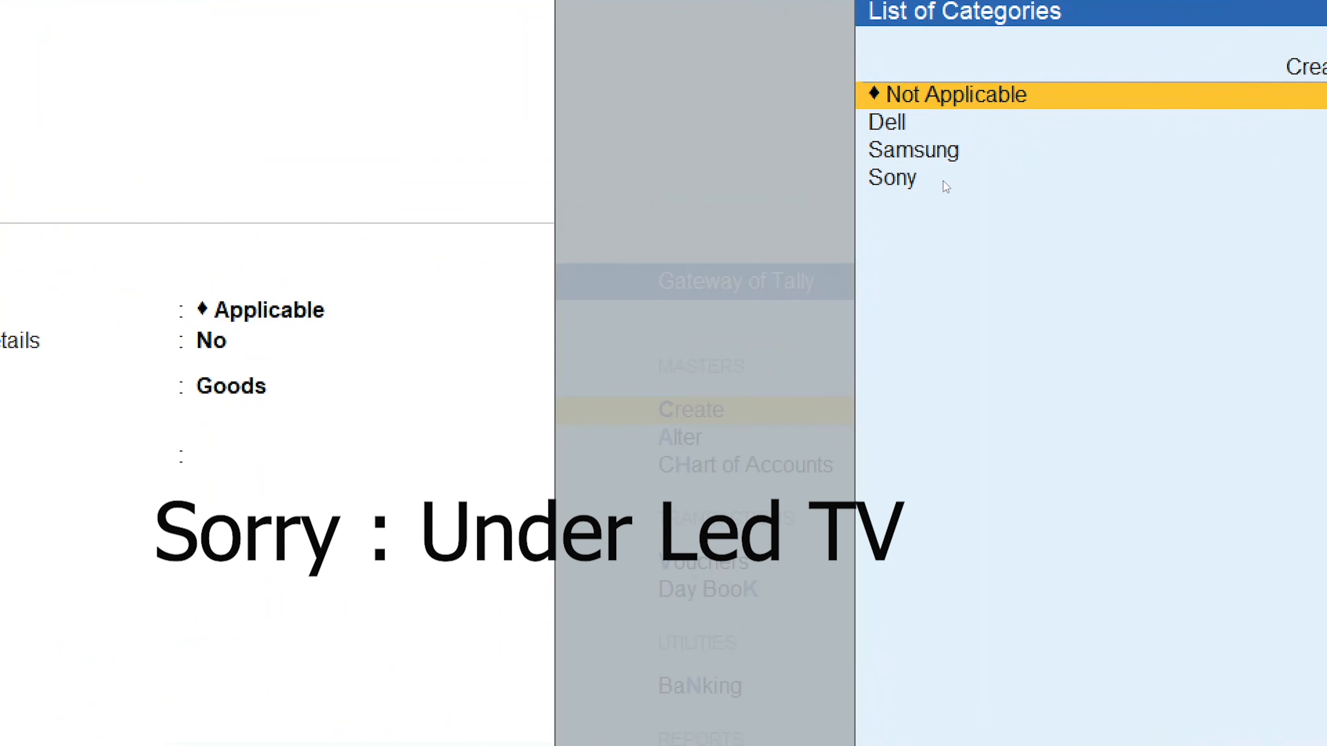
- Assign the Samsung category and the unit nos to the stock item
key("Down")
key("Down")
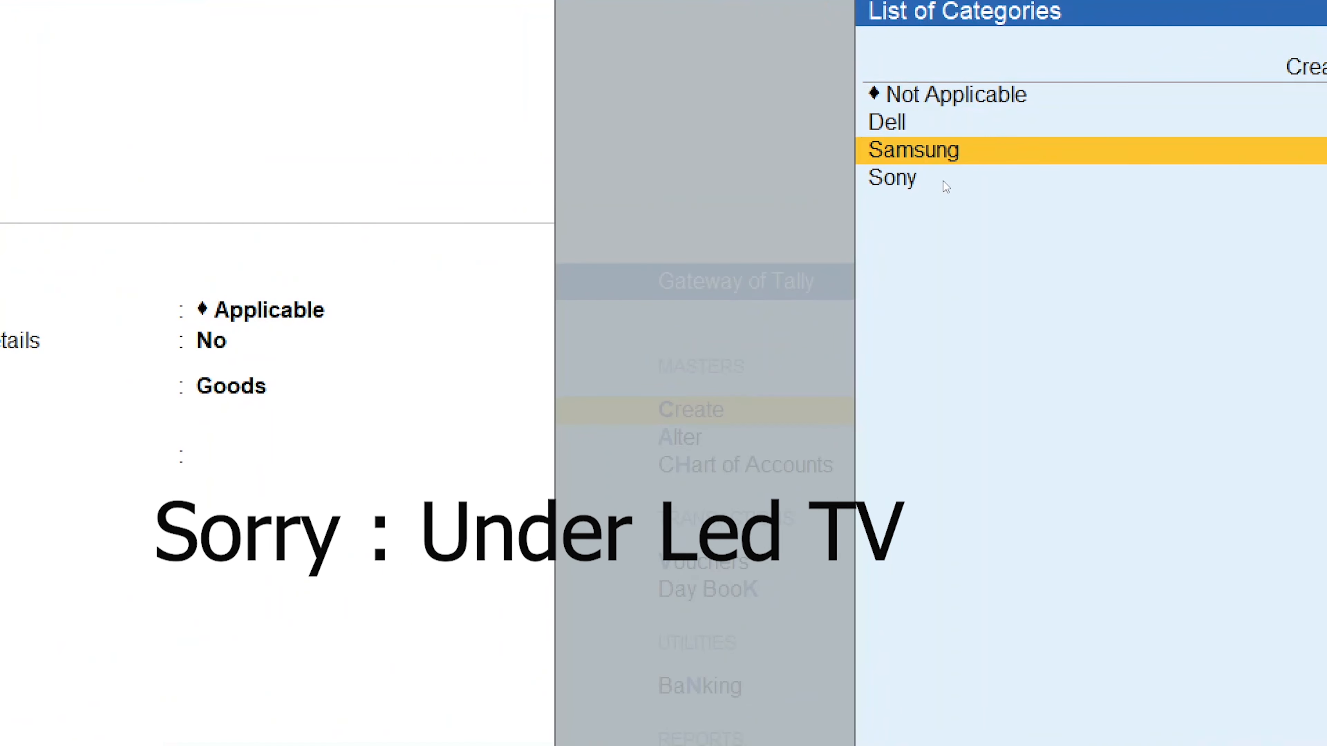
key("Return")
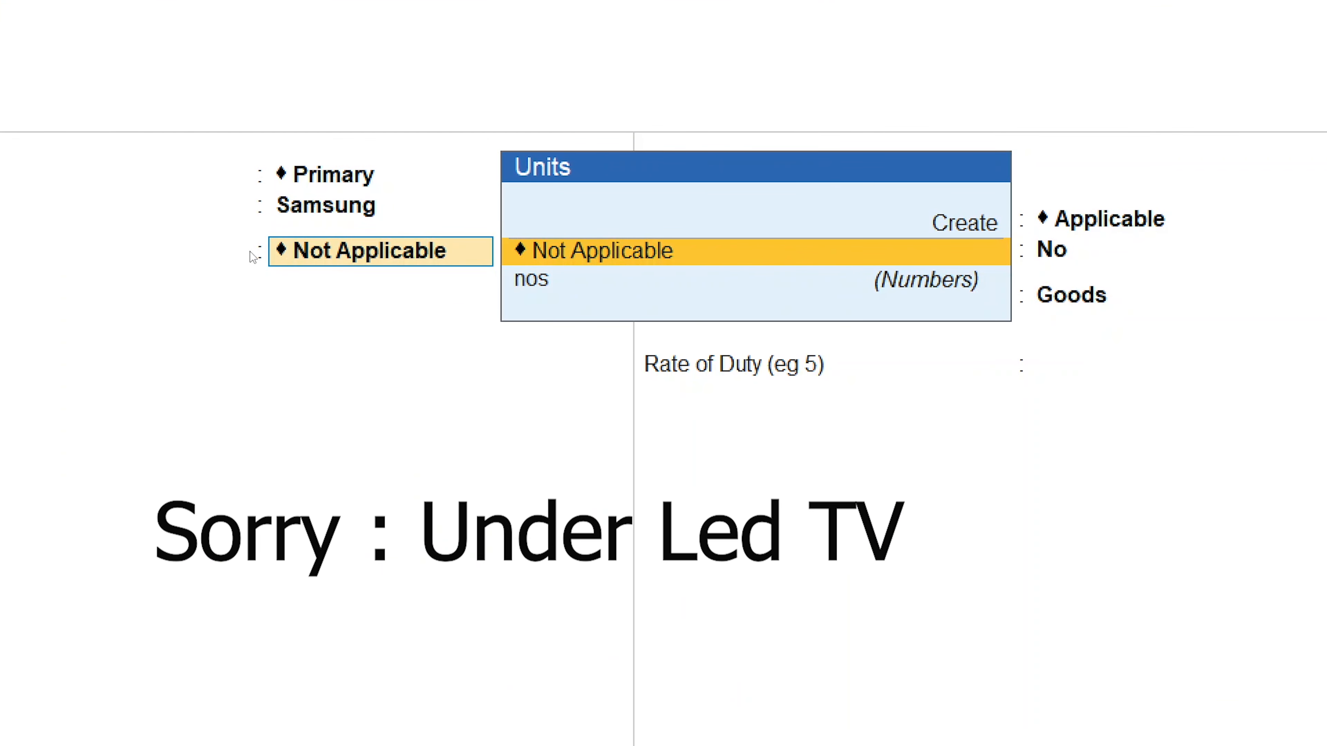
key("Down")
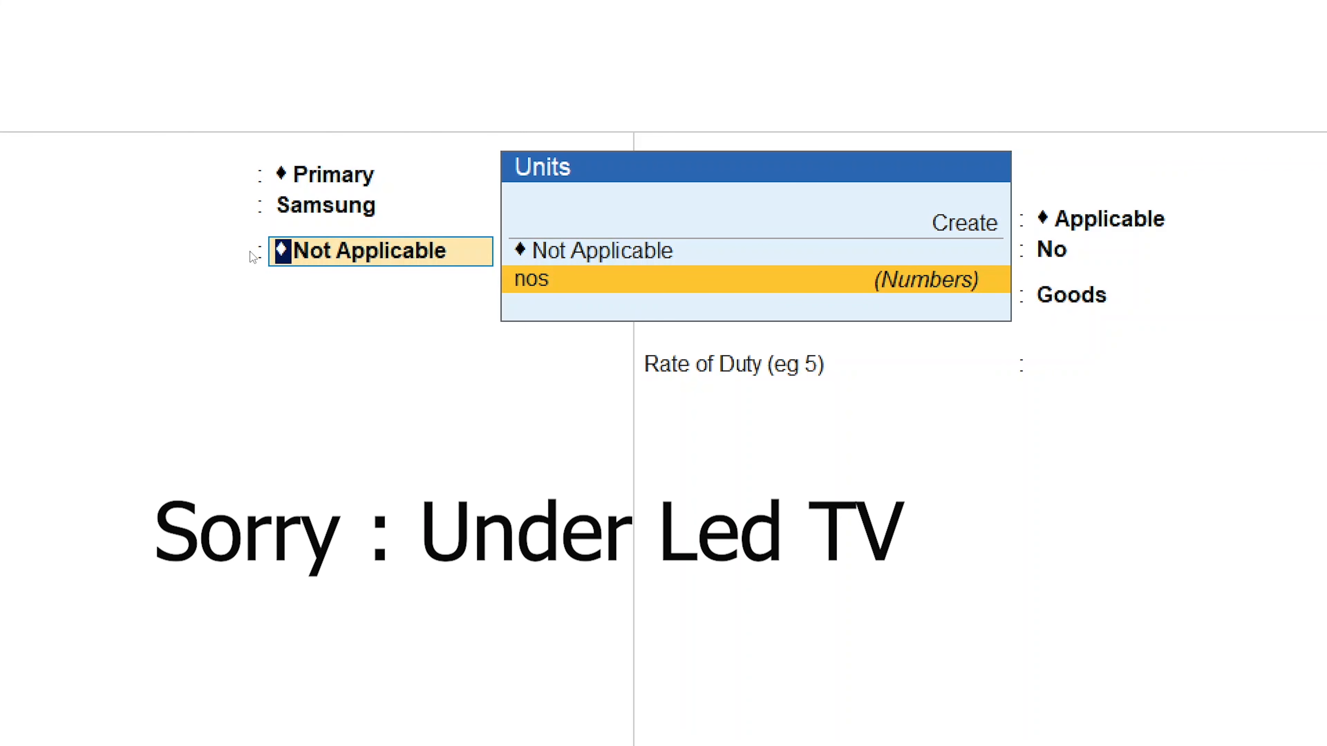
key("Up")
key("Up")
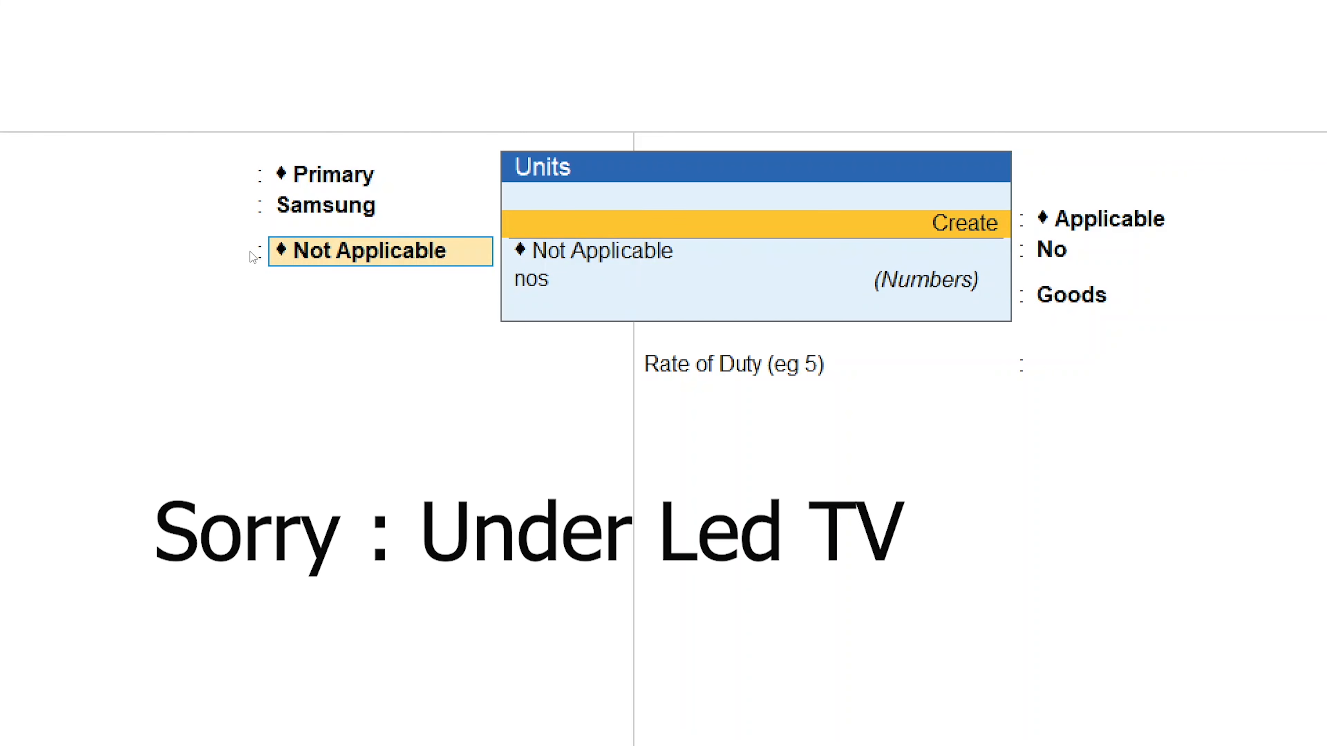
key("Down")
key("Down")
key("Return")
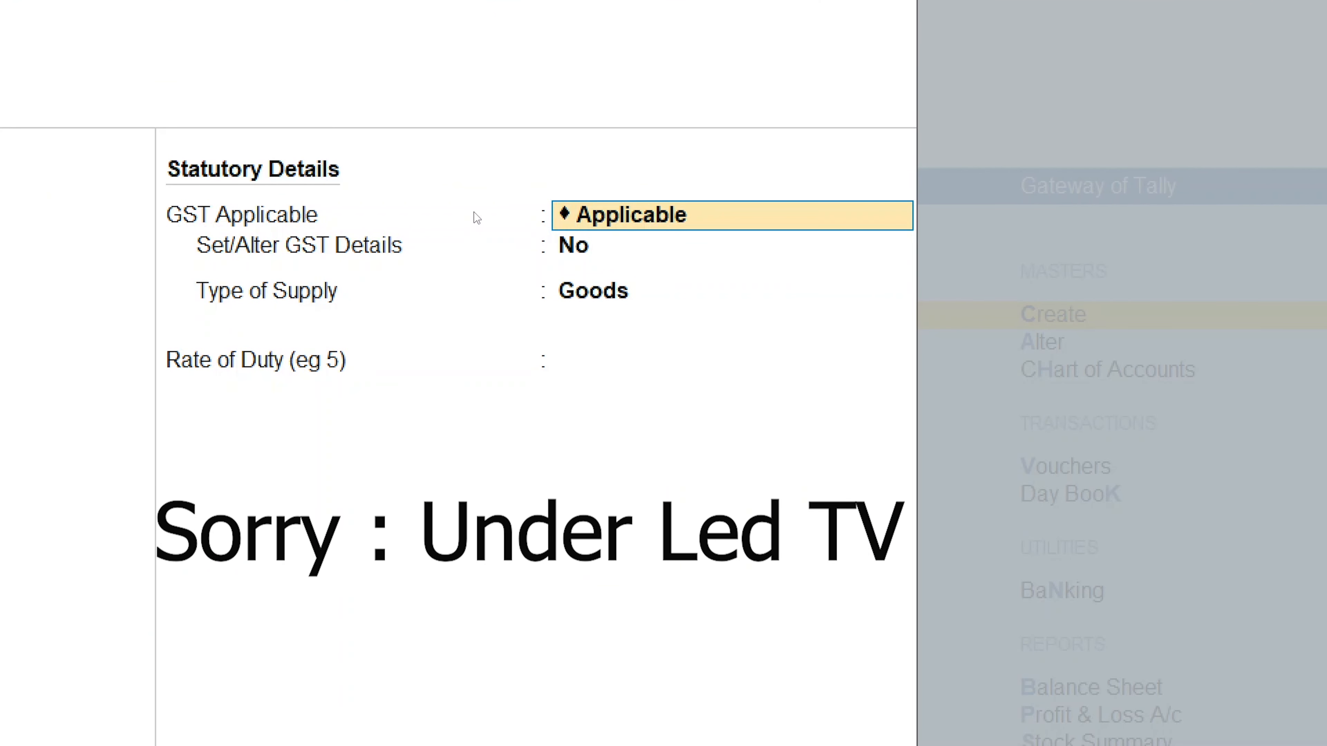
- Keep GST applicable without GST details and the supply type Goods, leave the opening balance empty, and save the stock item
key("Return")
key("Return")
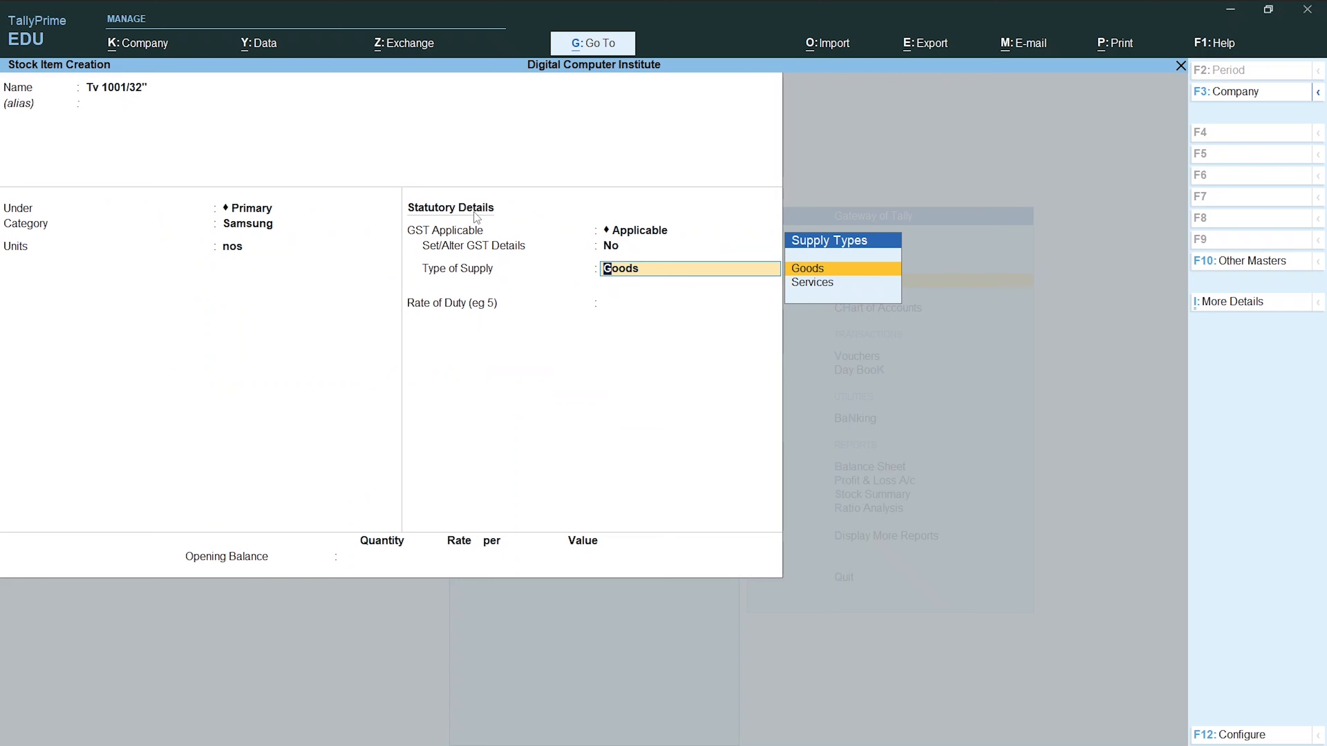
key("Return")
key("Return")
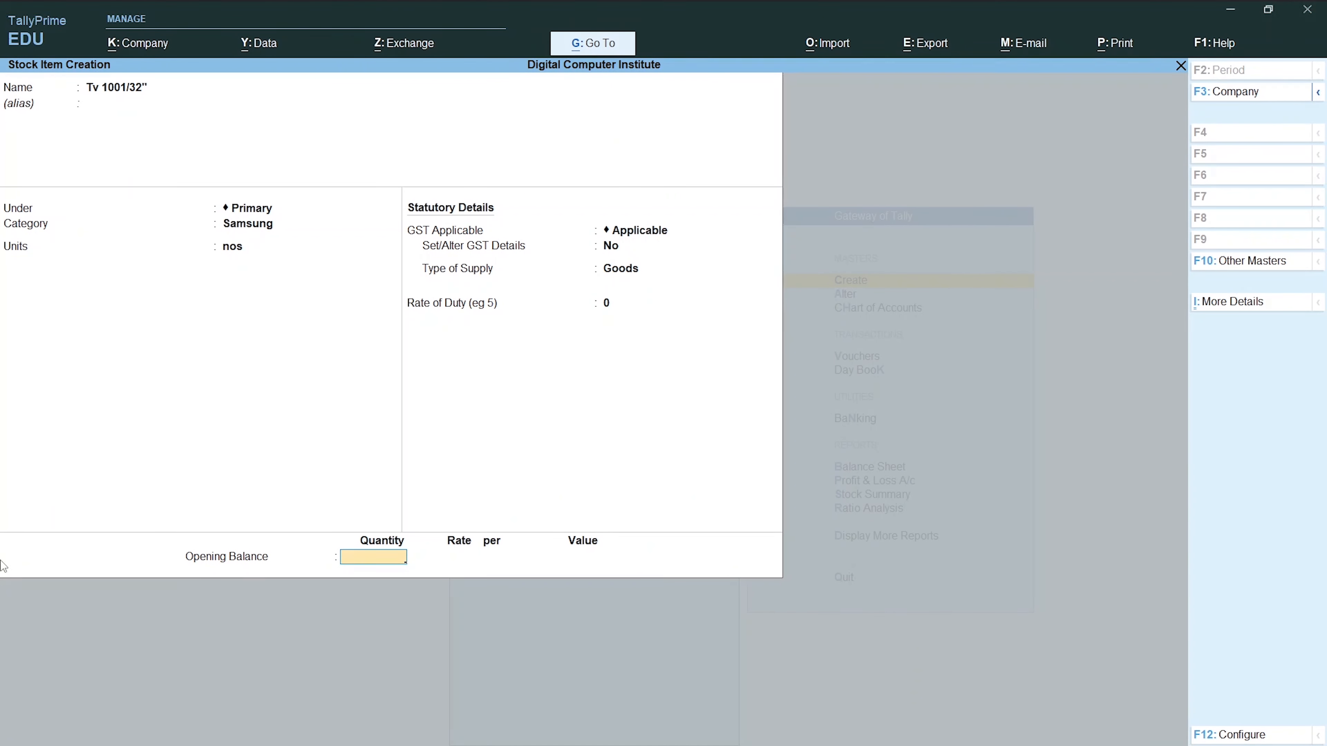
key("Return")
key("Return")
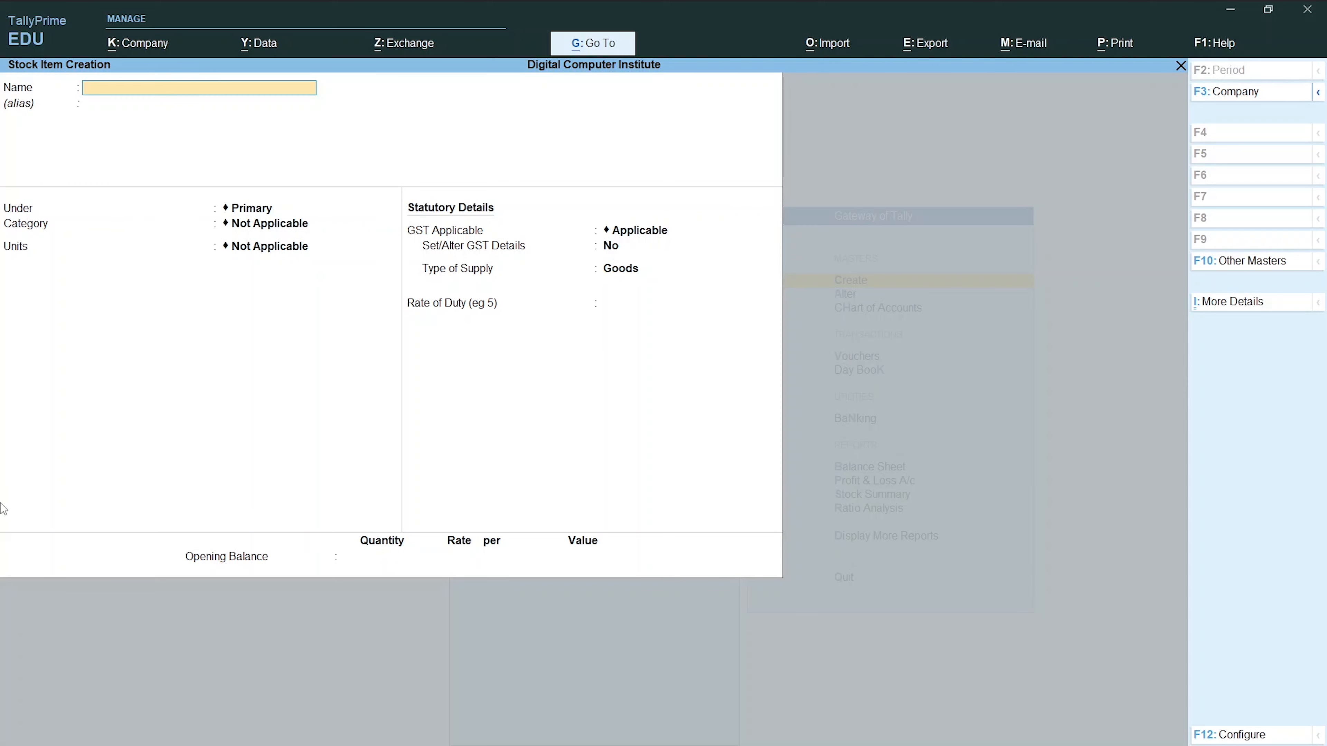
- Consult the Samsung model list in the Word document and name the new stock item Tv 105/43", without an alias
key("alt+Tab")
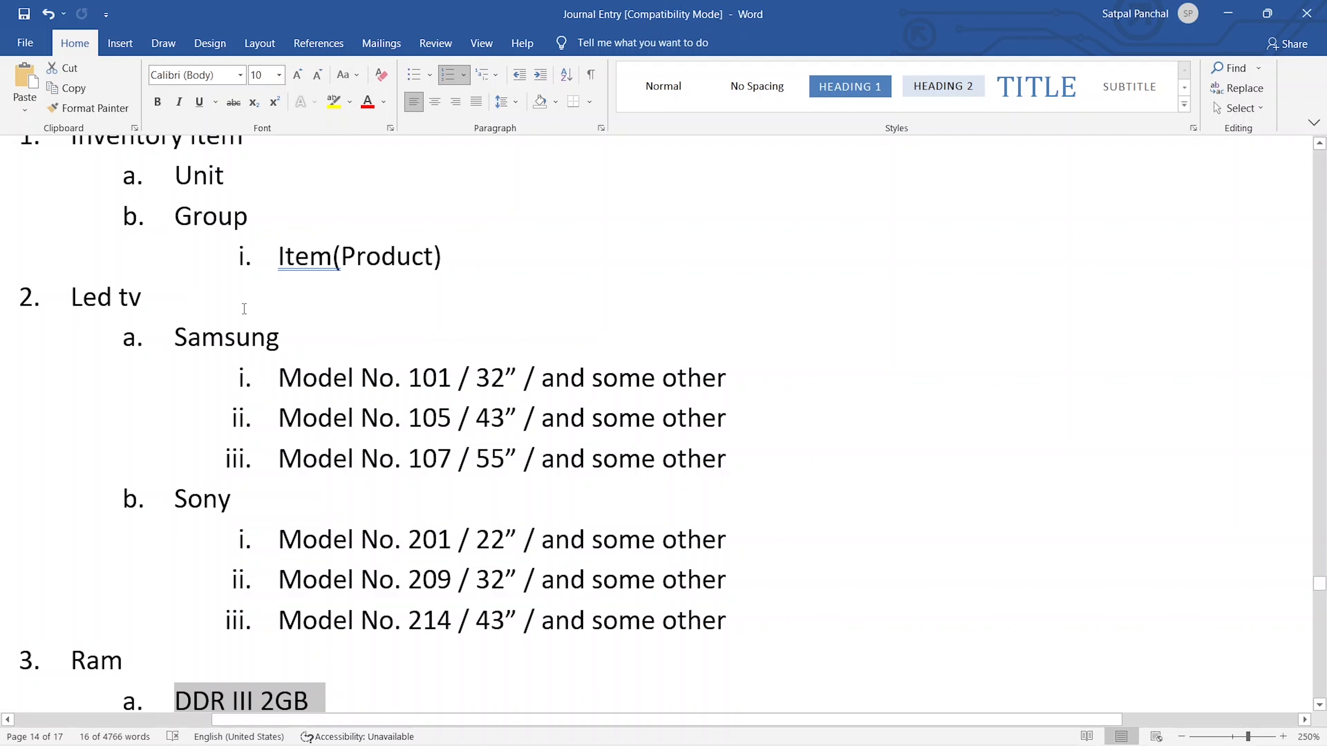
key("alt+Tab")
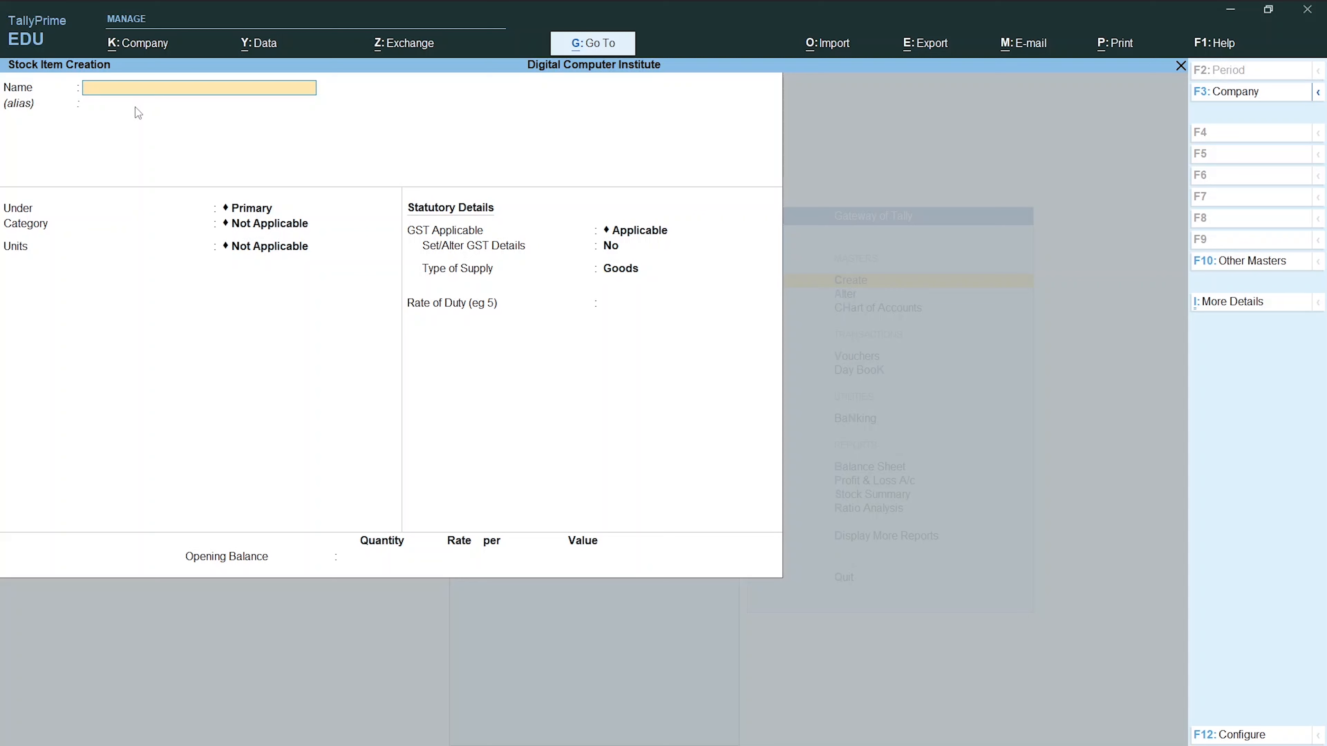
type("Tv")
key("Return")
key("Return")
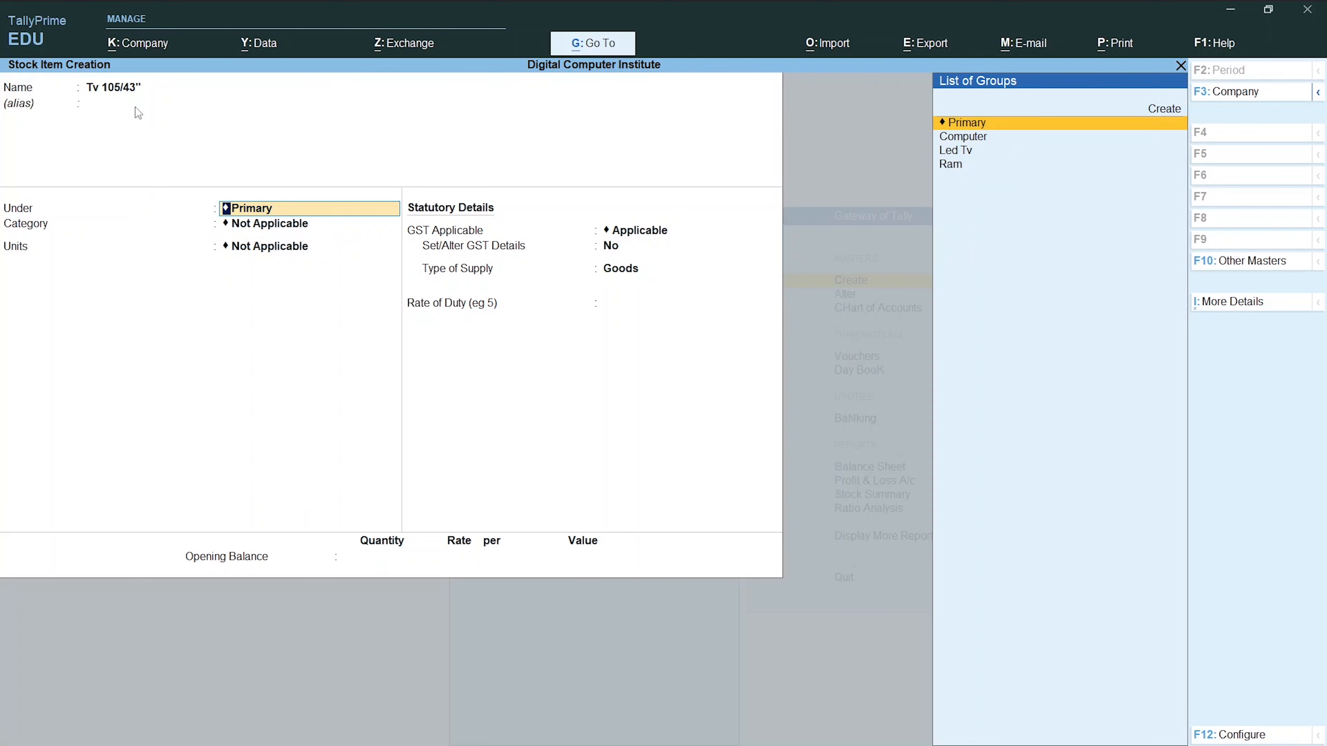
- Place the stock item Tv 105/43" under the Led Tv stock group
key("Down")
key("Down")
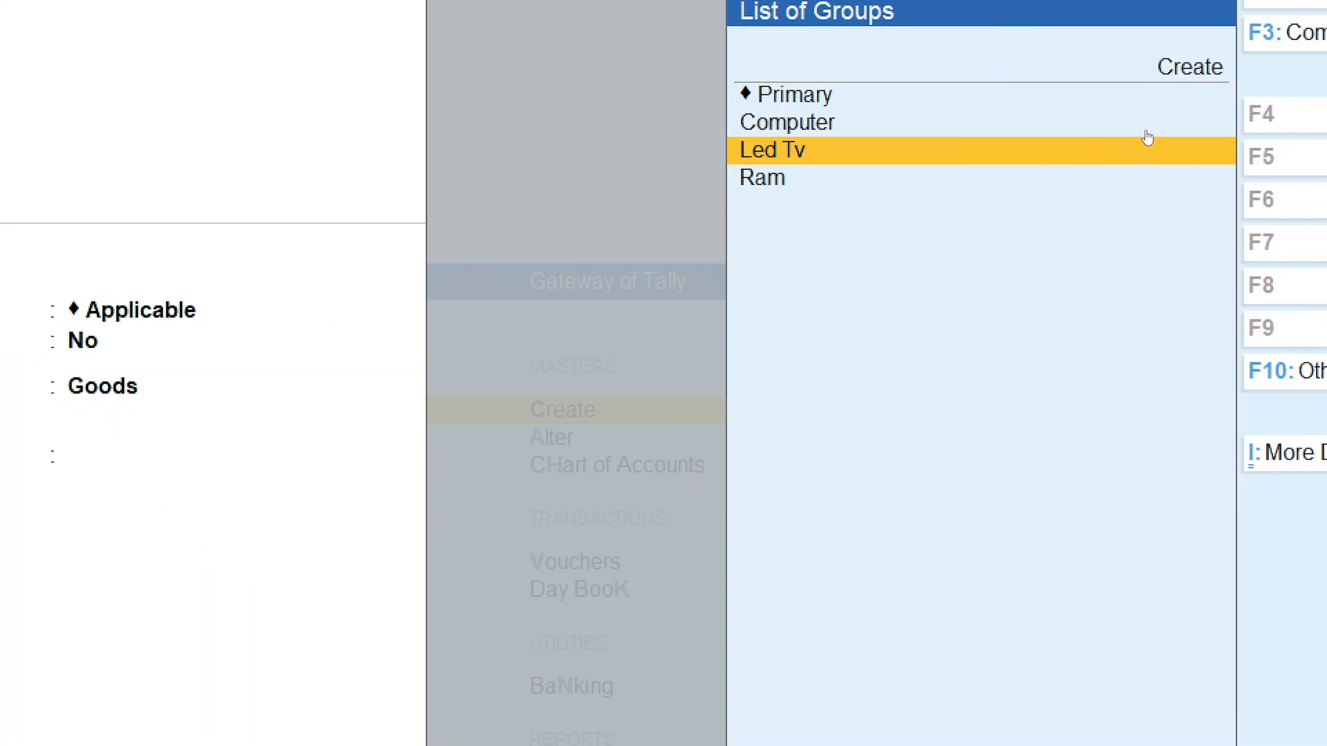
key("Up")
key("Down")
key("Down")
key("Up")
key("Up")
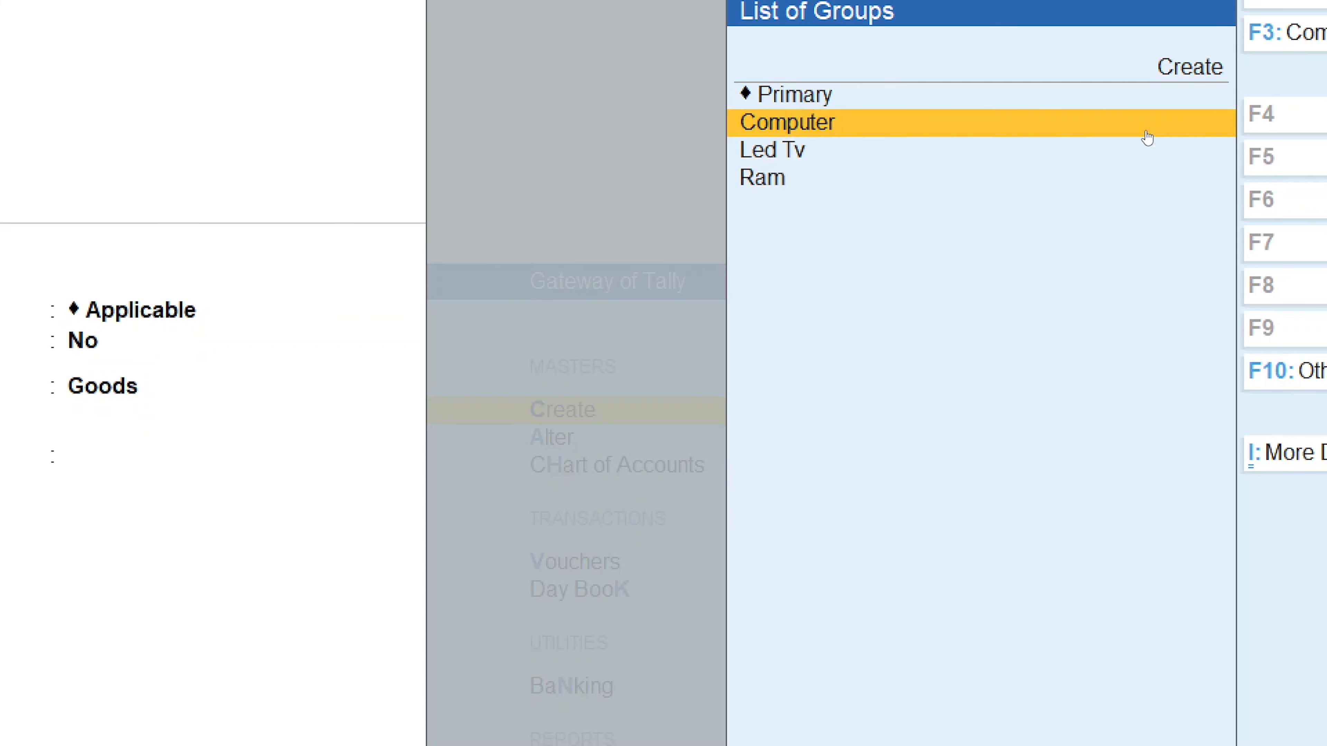
key("Down")
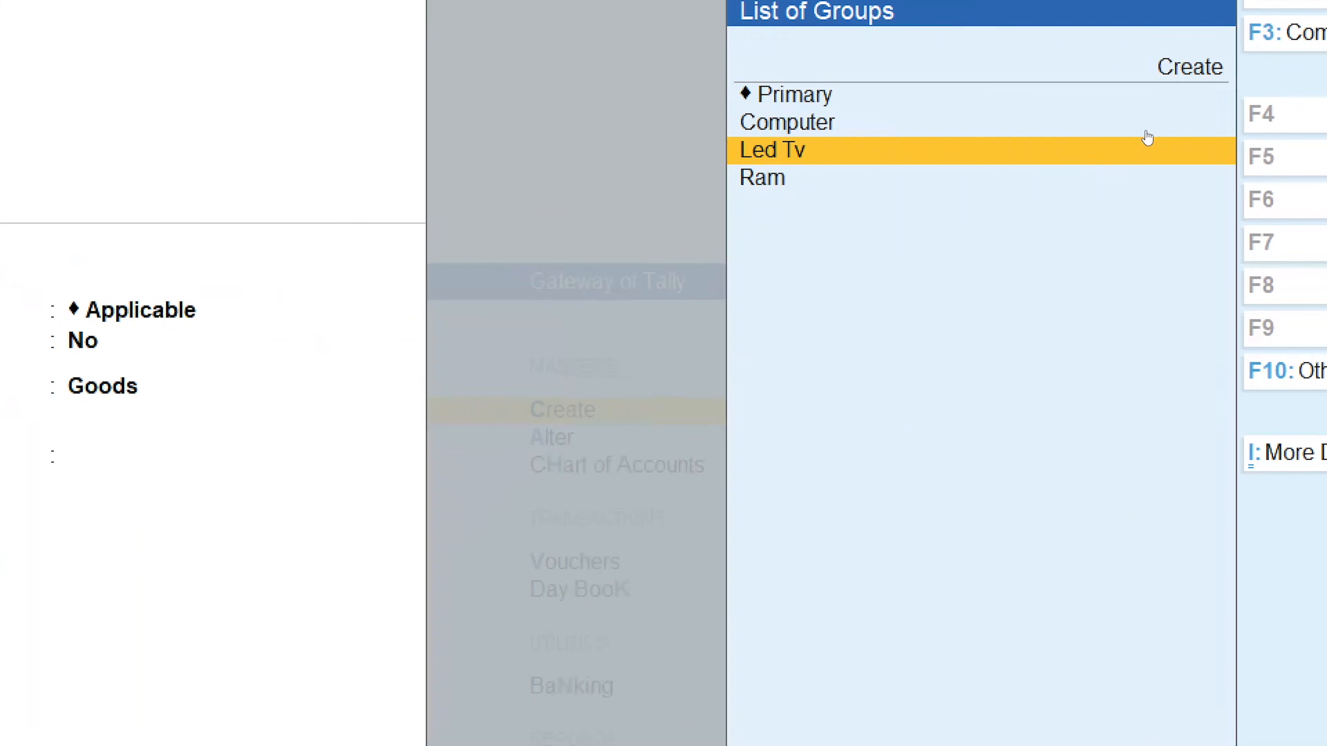
key("Return")
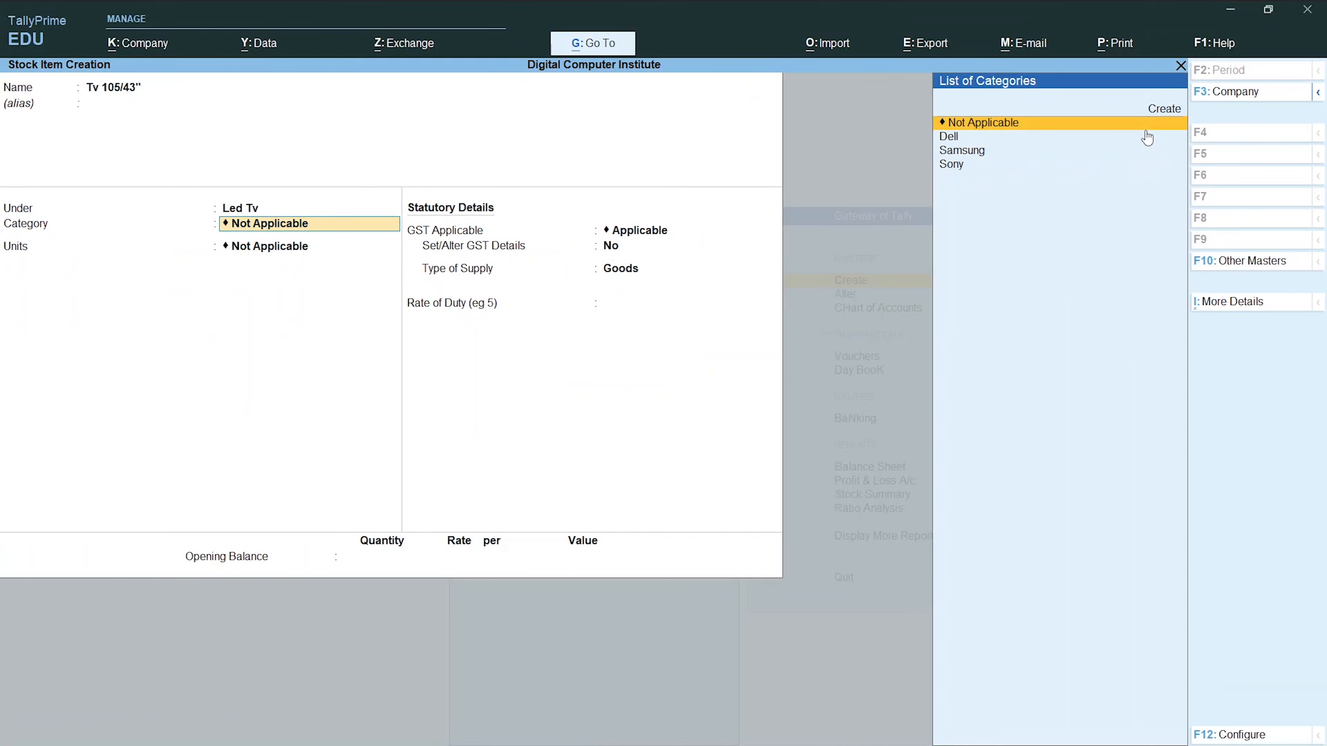
- Assign the Samsung category and the unit nos to Tv 105/43"
key("Down")
key("Down")
key("Return")
key("Down")
key("Return")
- Accept the default statutory details for Tv 105/43", leave the duty rate and opening balance empty, and save it
key("Return")
key("Return")
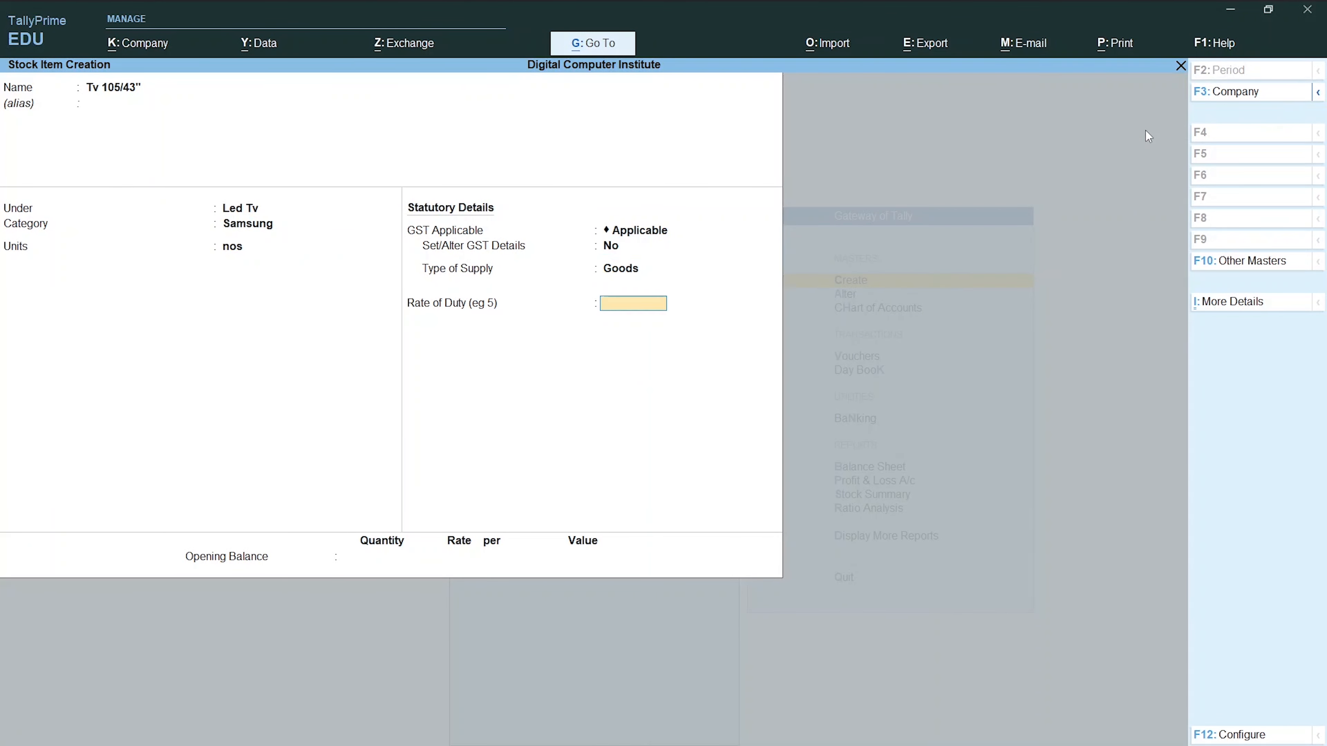
key("Return")
key("Return")
key("Return")
key("Return")
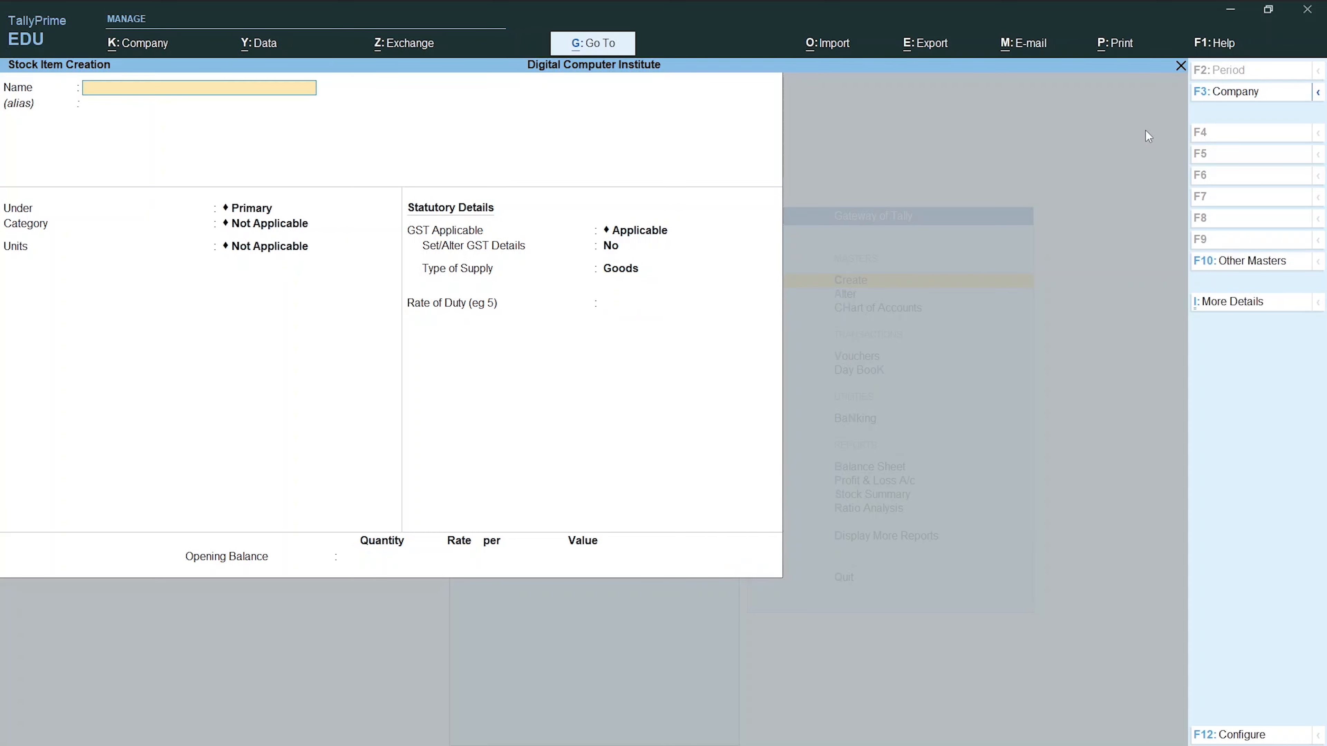
- Check the next Samsung model in the Word document and name the new stock item Tv 107/55"
key("alt+Tab")
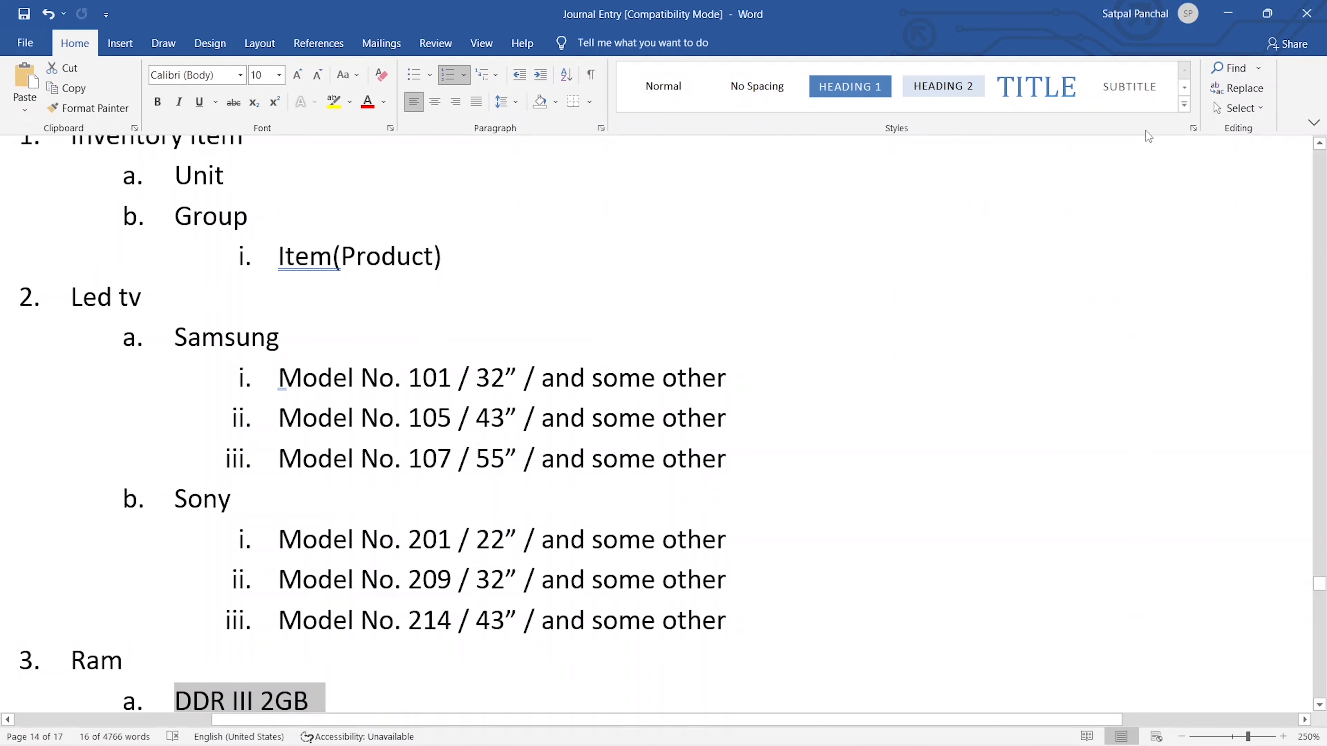
key("alt+Tab")
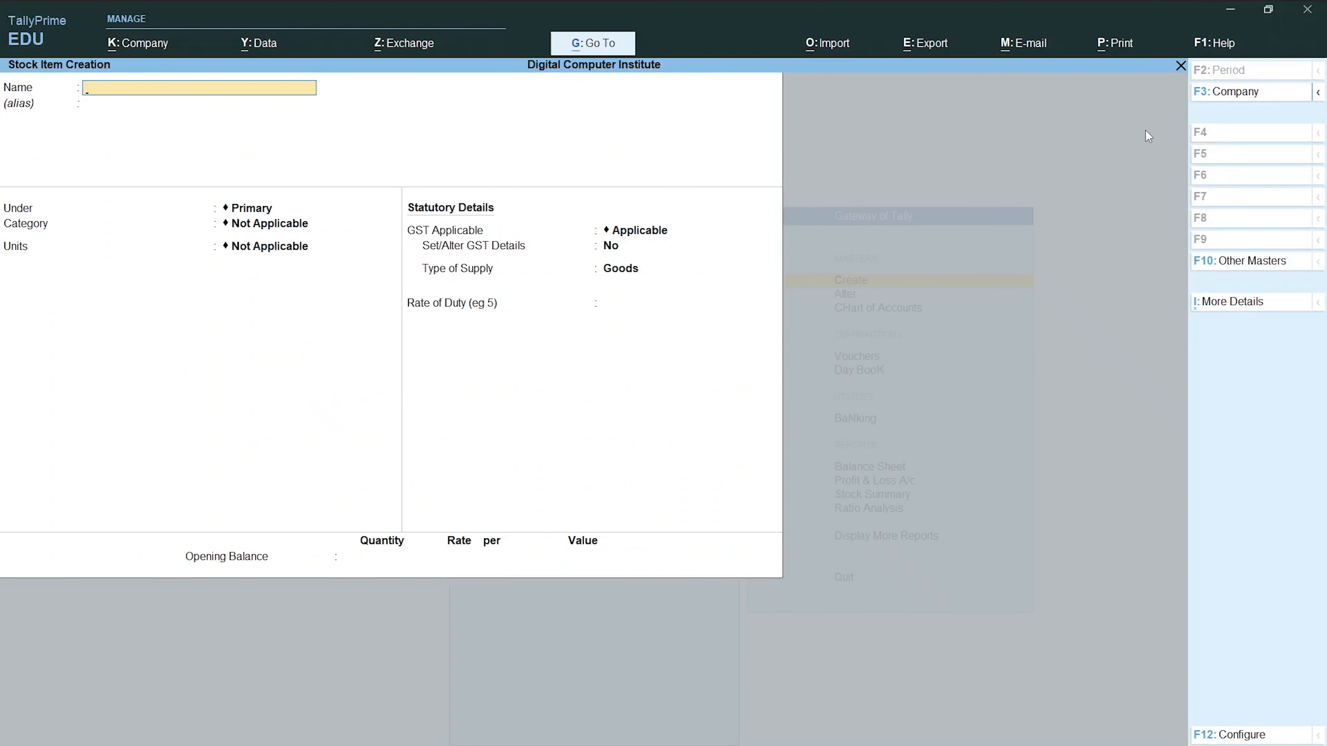
type("Tv 107/55\"")
key("Return")
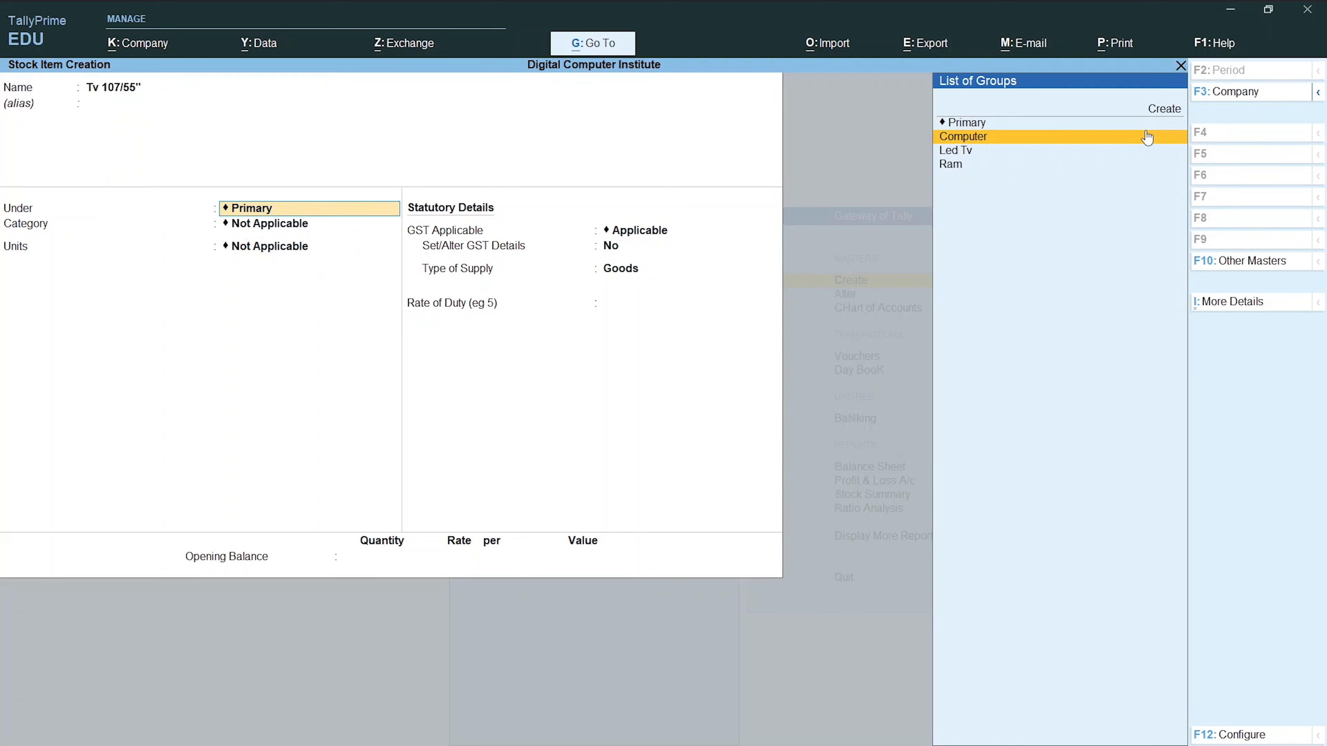
- Place Tv 107/55" under the Led Tv stock group and assign it the Samsung category
key("Down")
key("Up")
key("Down")
key("Return")
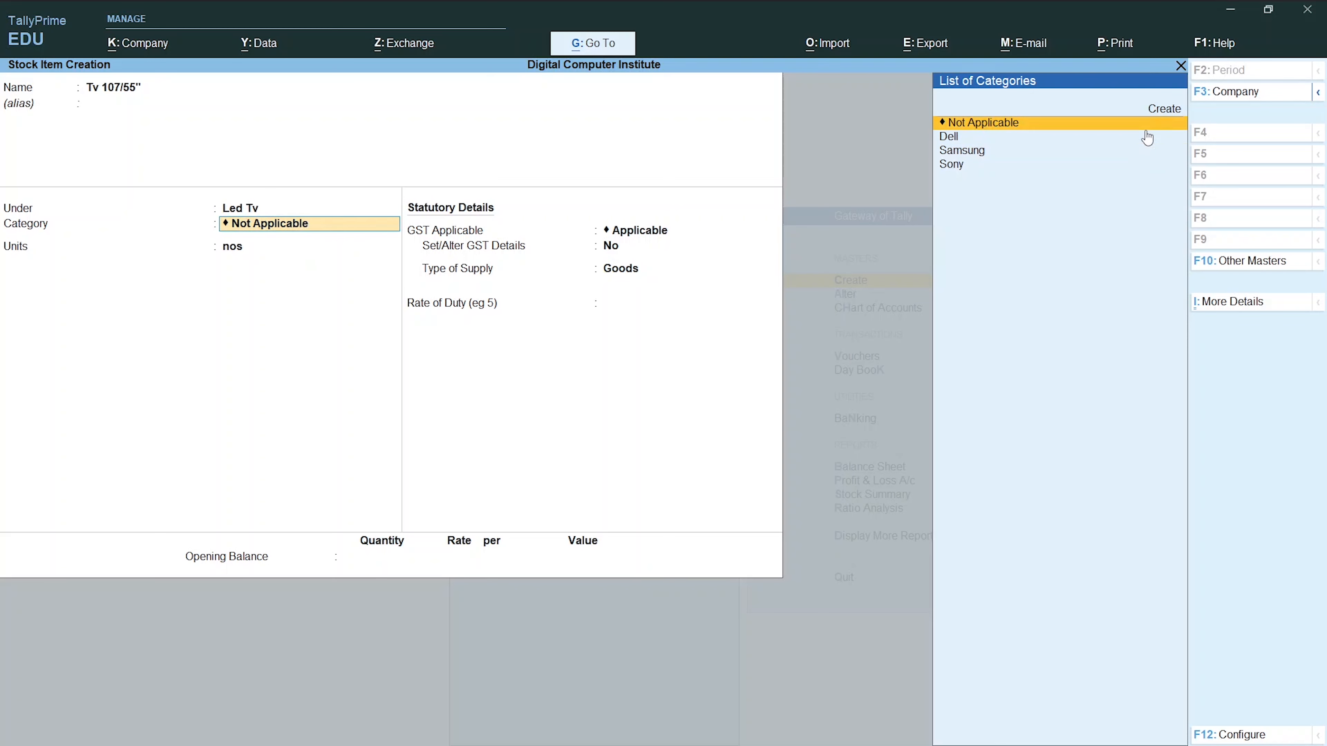
key("Down")
key("Down")
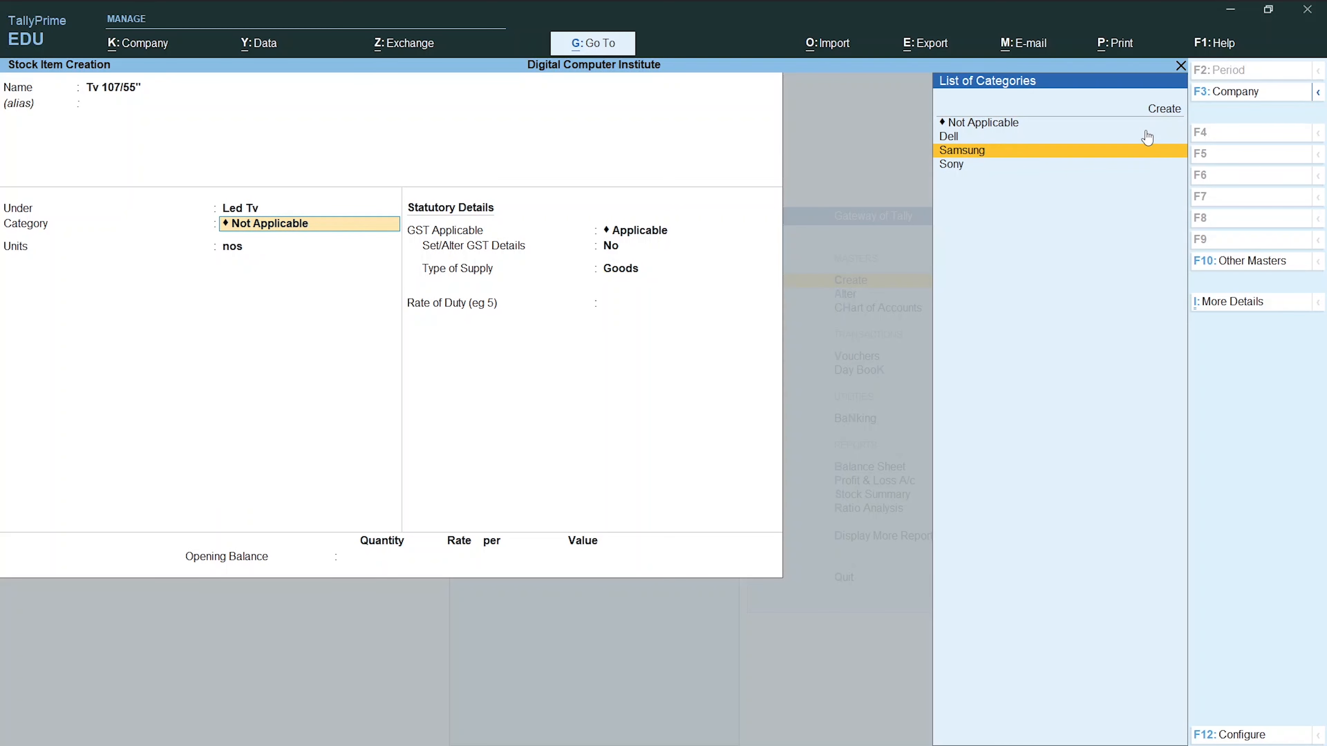
key("Return")
- Keep the unit nos and the default statutory details for Tv 107/55", leave the opening balance empty, and save it
key("Return")
key("Return")
key("Return")
key("Return")
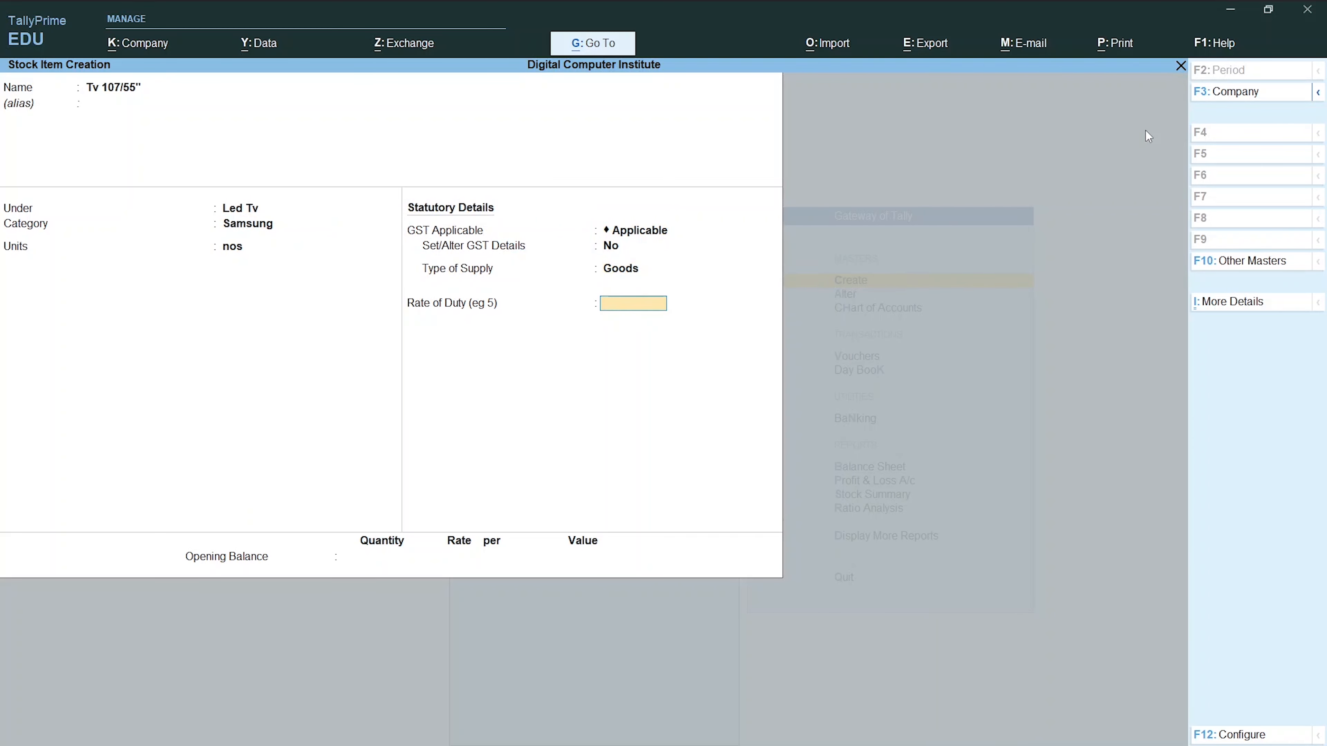
key("Return")
key("Return")
key("Return")
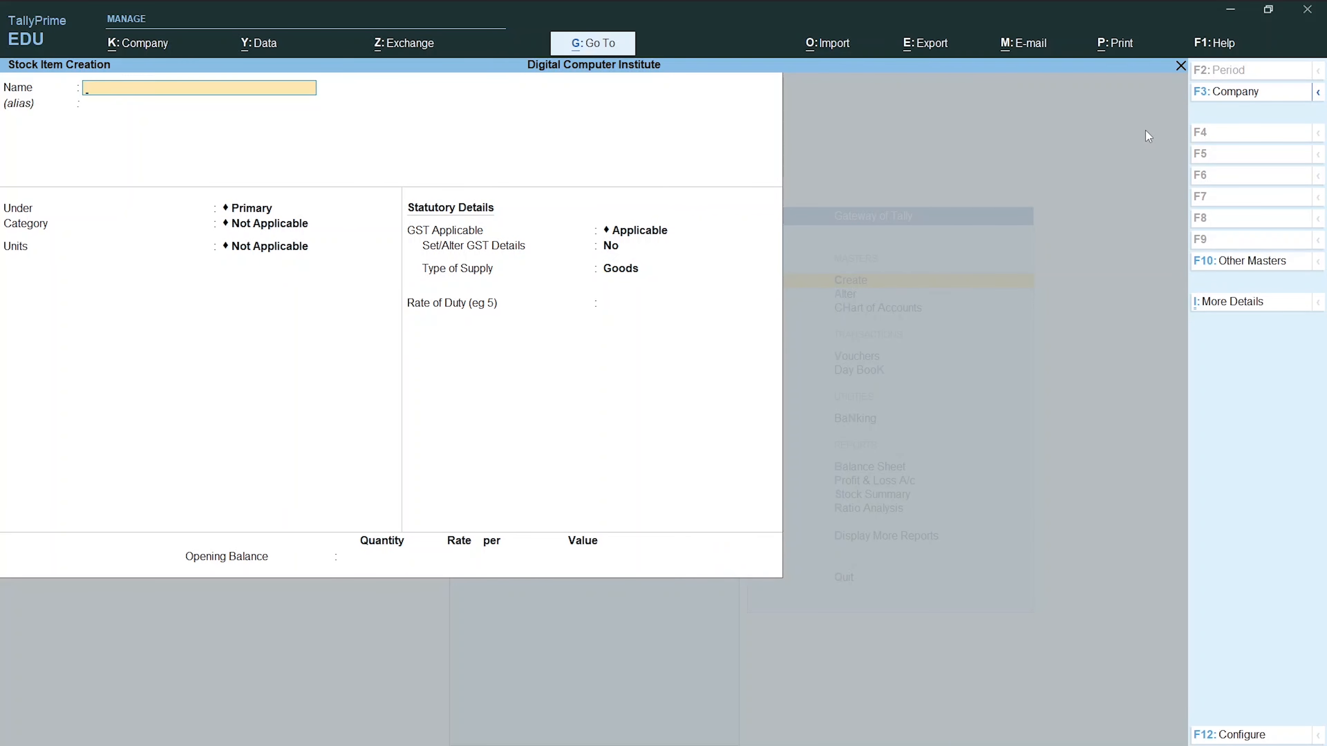
- Consult the Sony models under Led tv in the Word document and name the new stock item Tv 201/22"
key("alt+Tab")
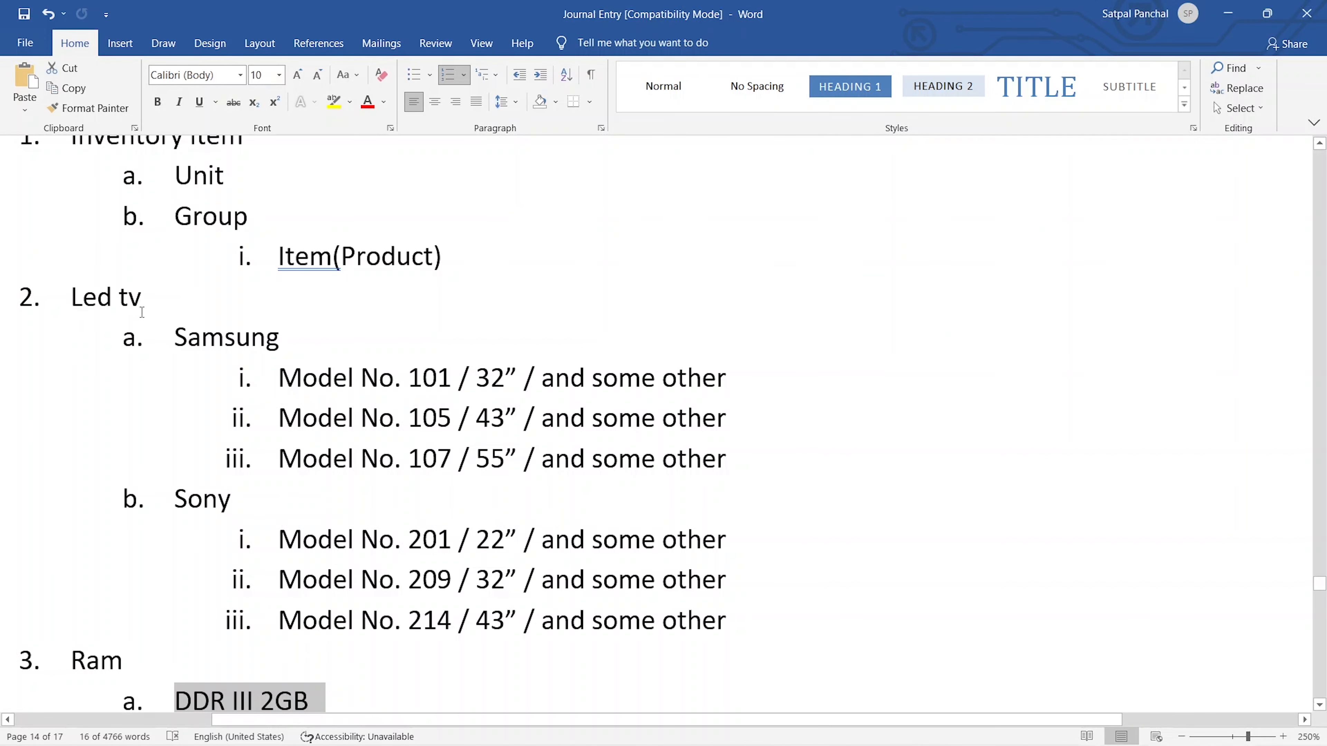
left_click_drag(71, 296, 285, 349)
left_click_drag(184, 500, 257, 510)
key("alt+Tab")
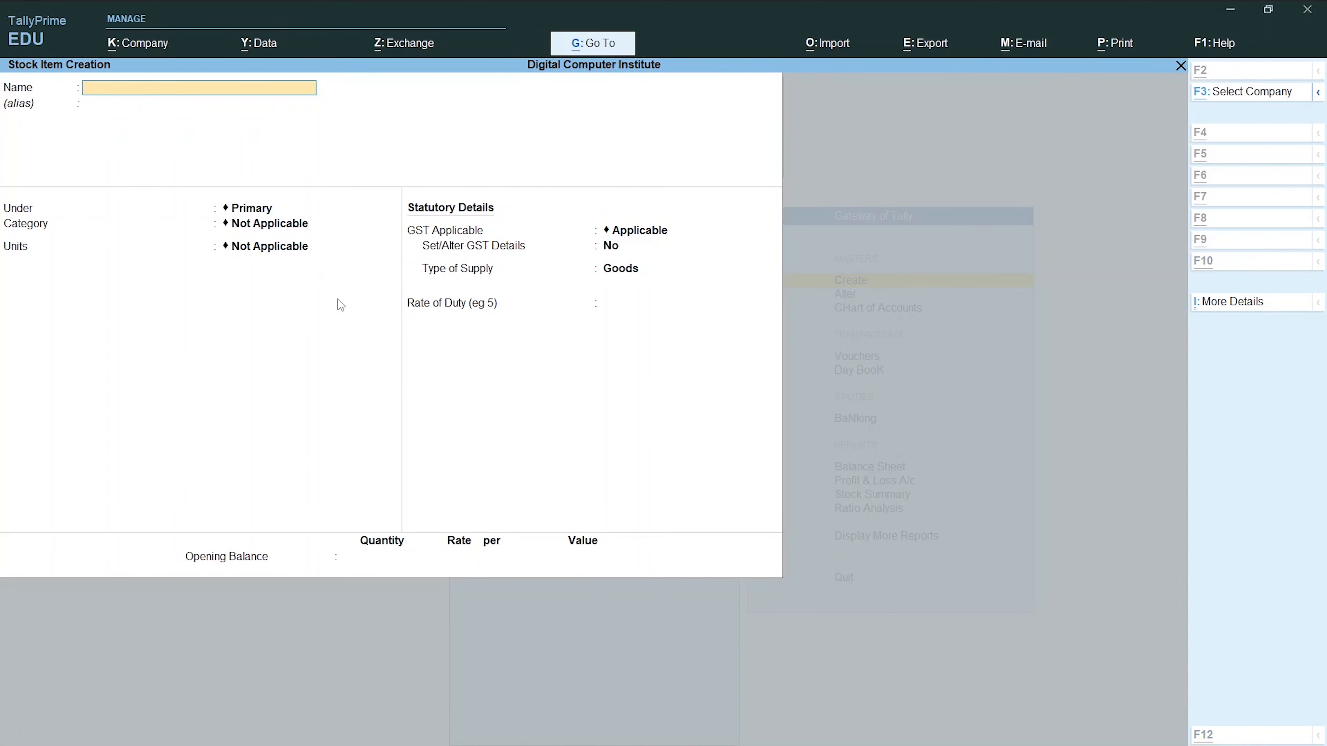
key("alt+Tab")
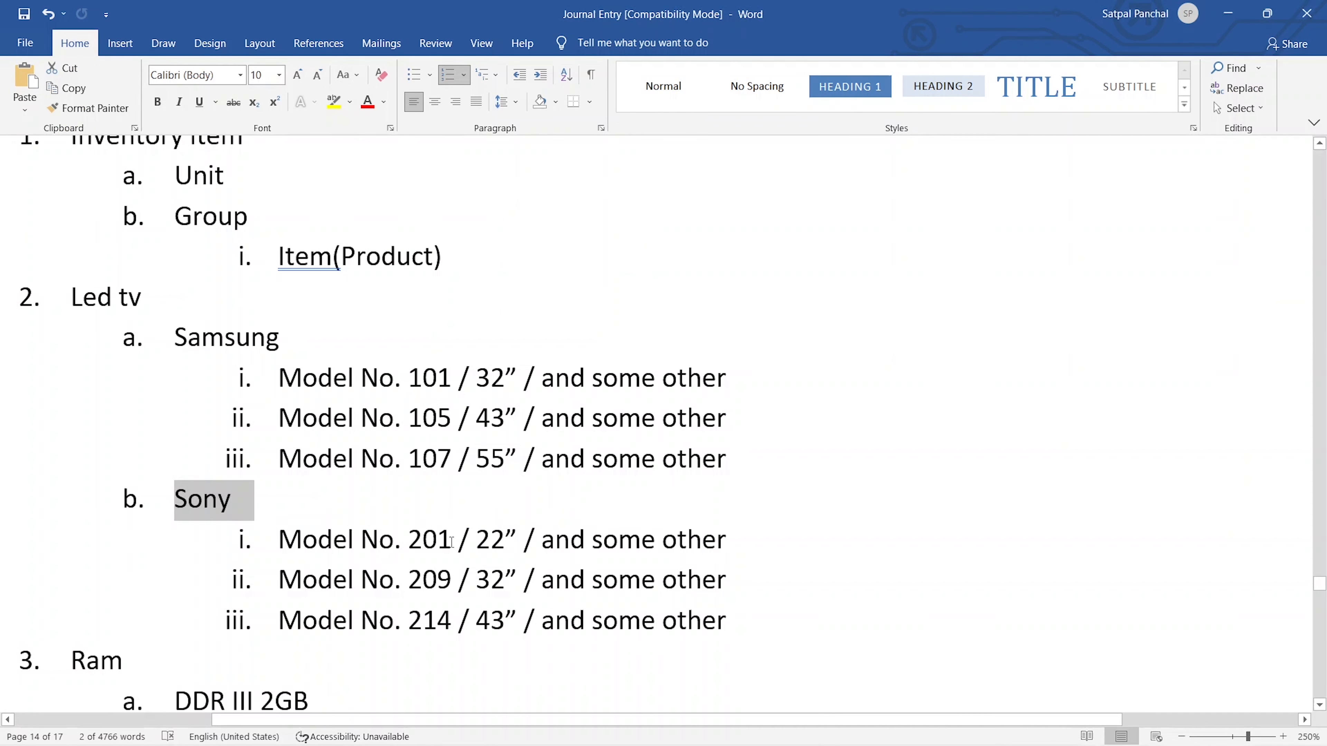
key("alt+Tab")
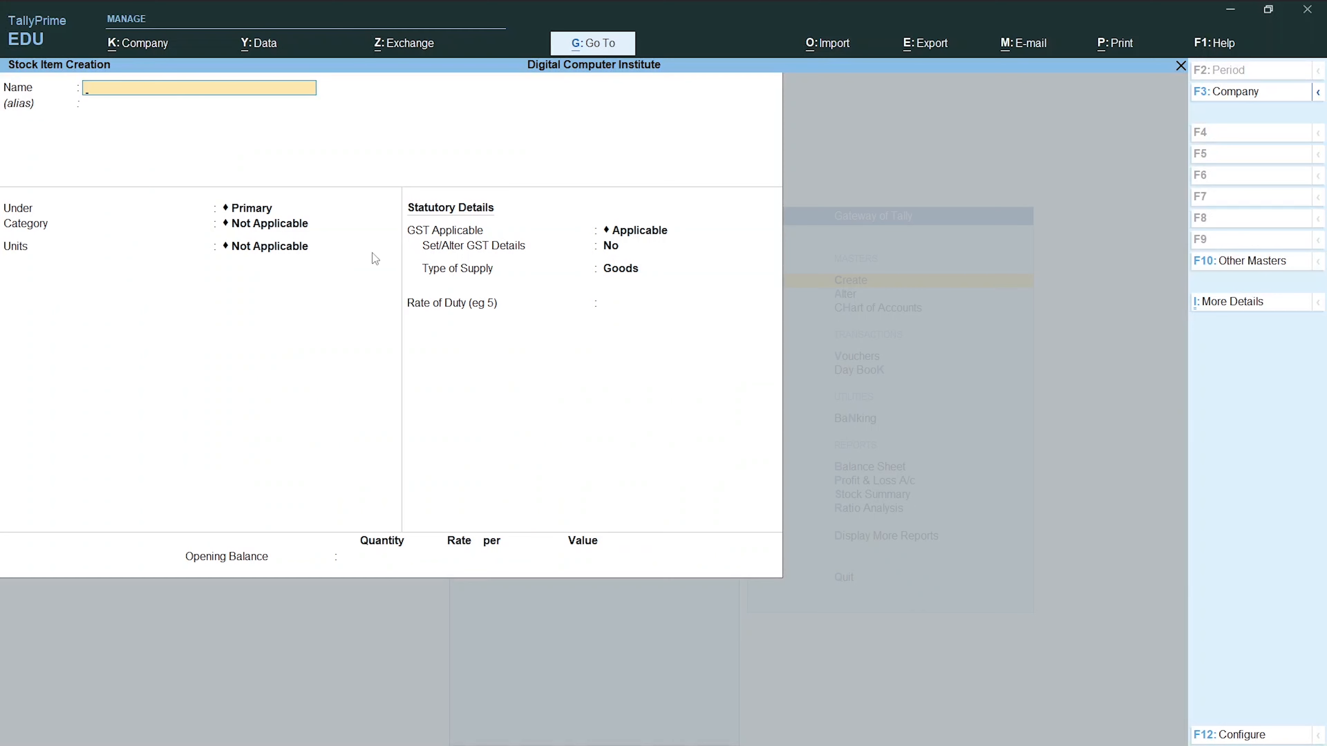
type("Tv 201/22")
key("Return")
- Place Tv 201/22" under the Led Tv stock group and assign it the Sony category
key("Down")
key("Down")
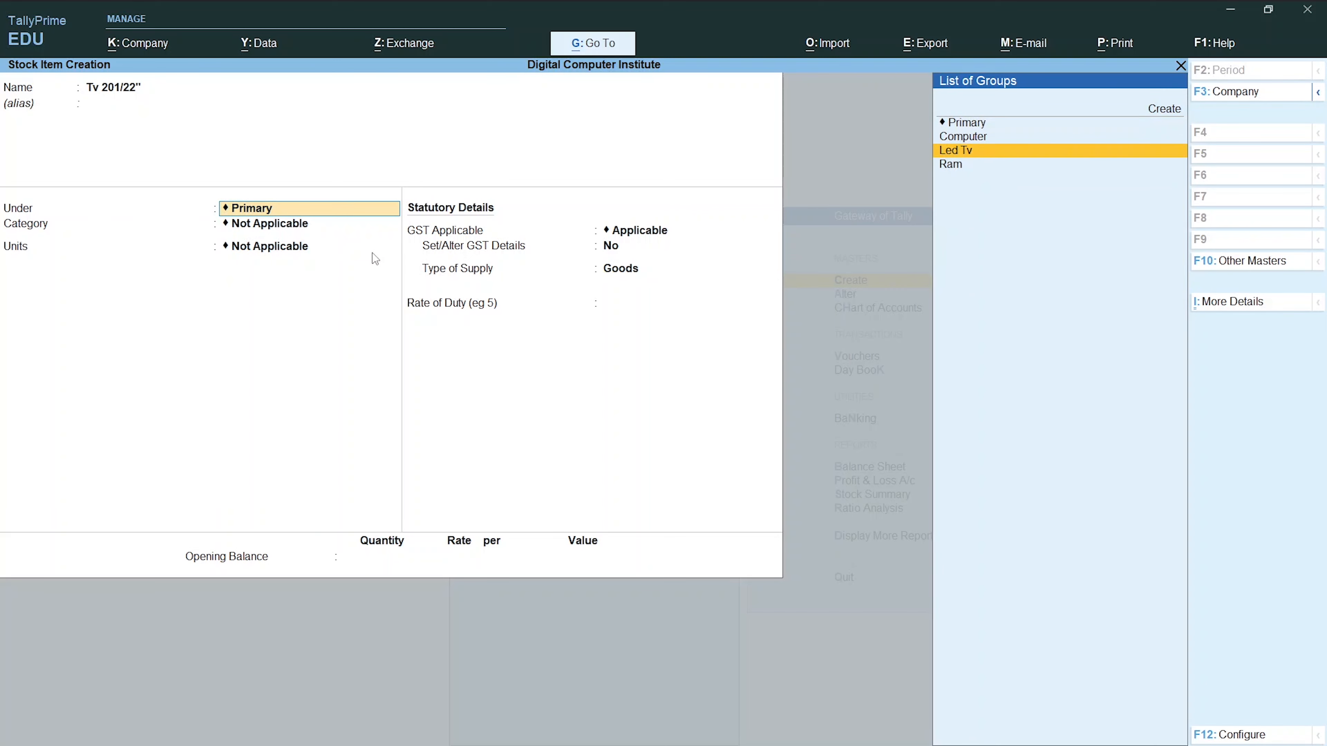
key("Return")
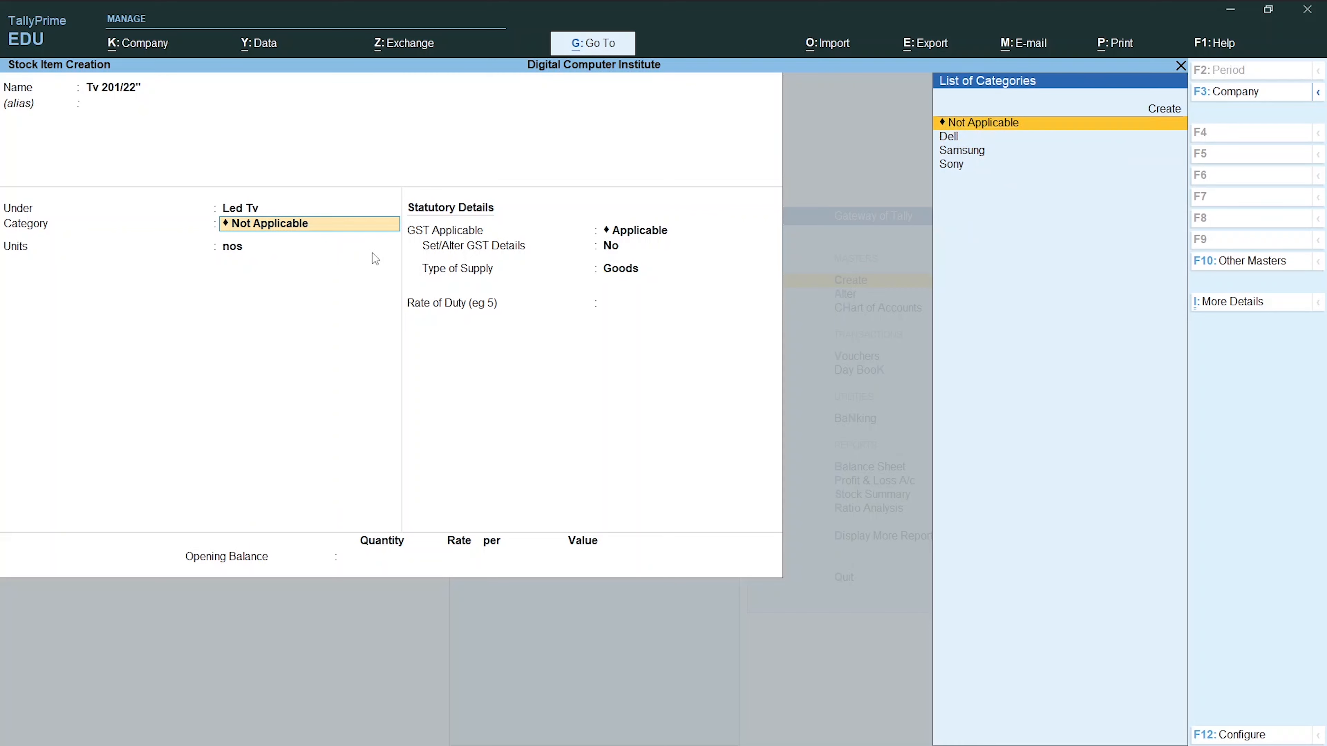
key("Down")
key("Down")
key("Down")
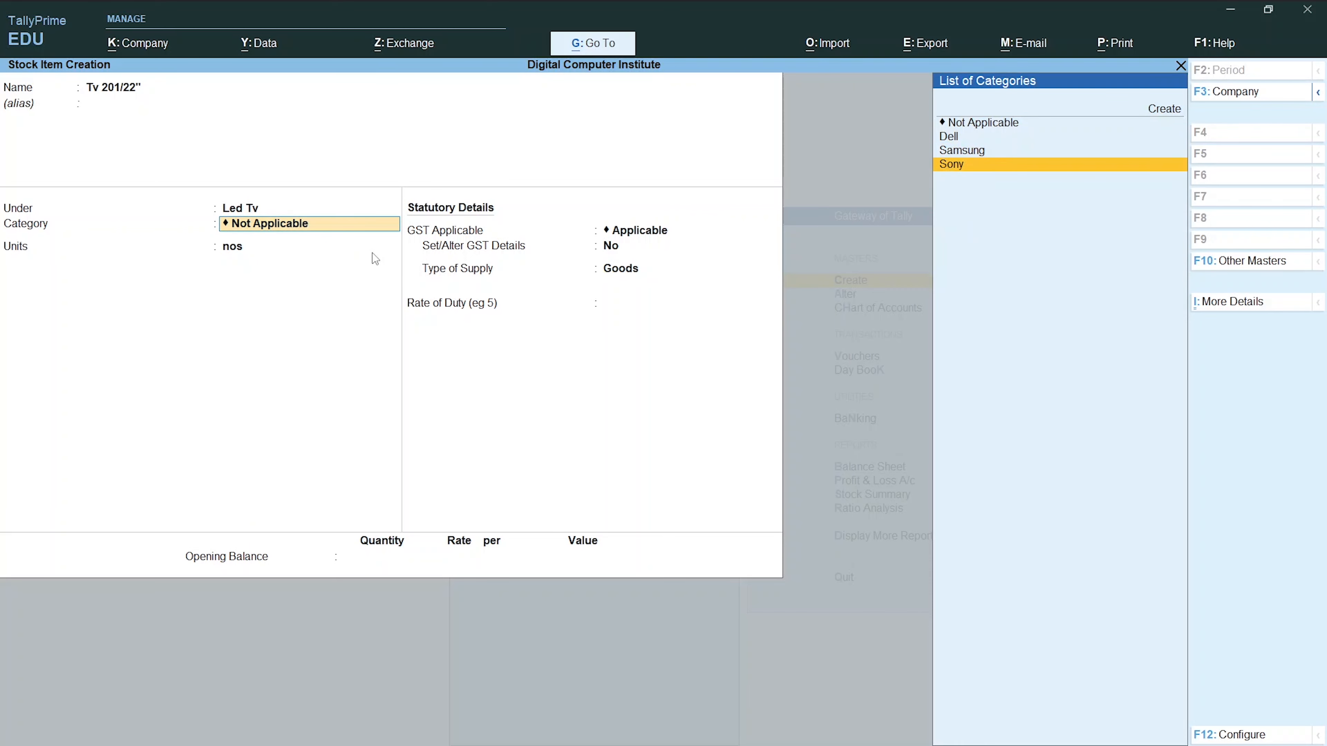
key("Return")
- Keep the unit nos and the default statutory details for Tv 201/22", leave the opening balance empty, and save it
key("Return")
key("Return")
key("Return")
key("Return")
key("Return")
key("Return")
key("Return")
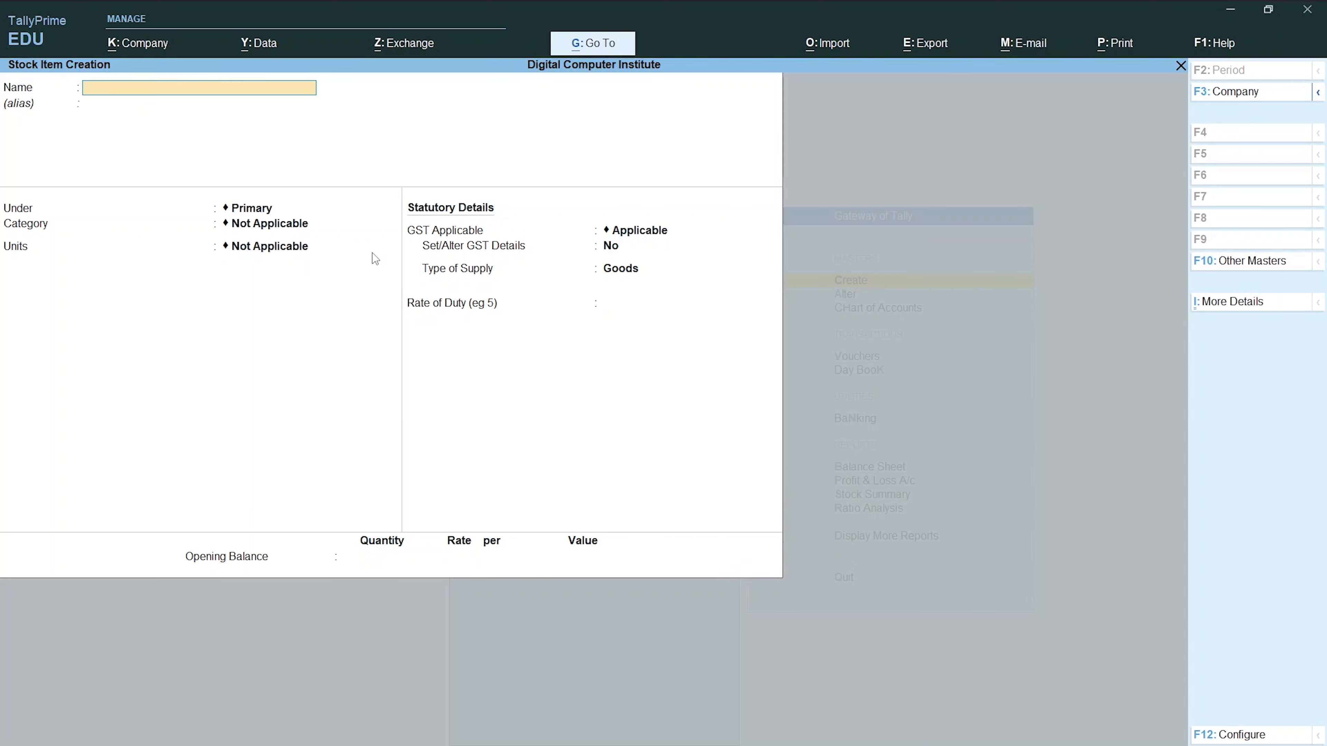
- Check the second Sony model in the Word document and name the new stock item Tv 209/32", without an alias
key("alt+Tab")
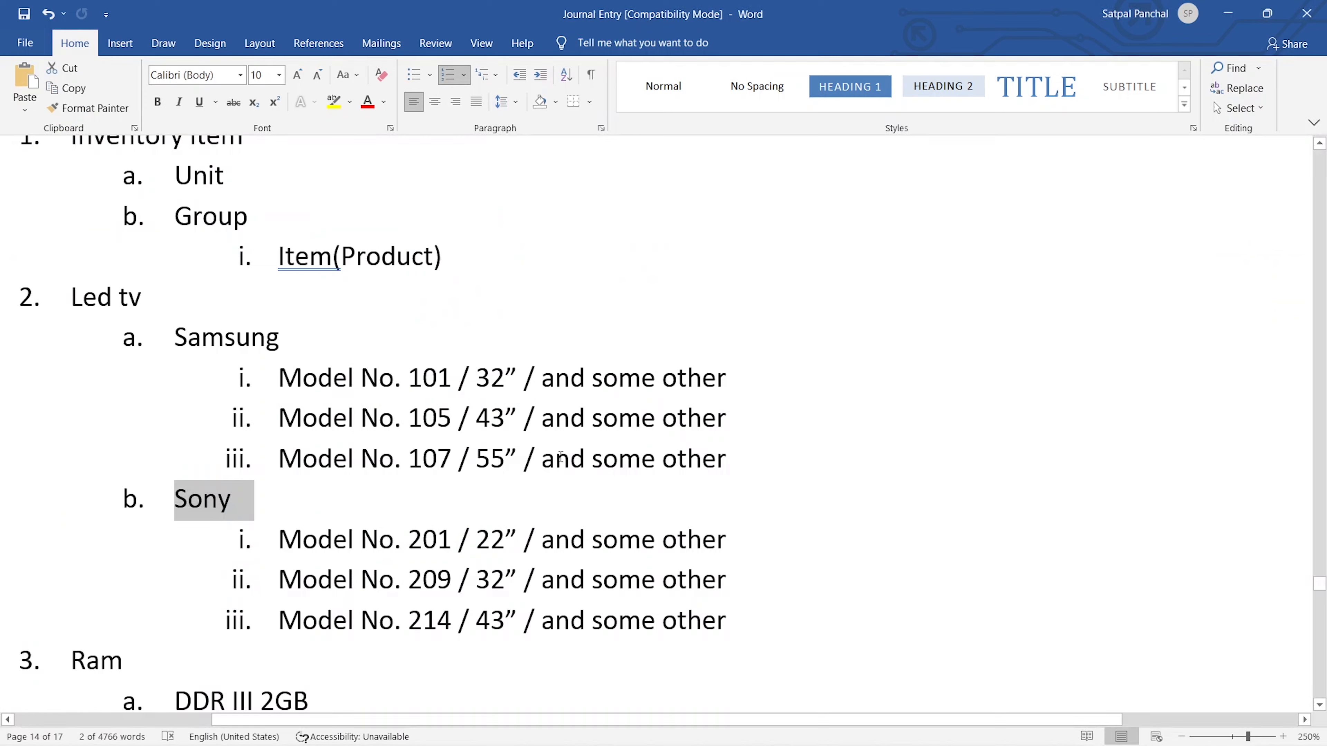
key("alt+Tab")
type("Tv")
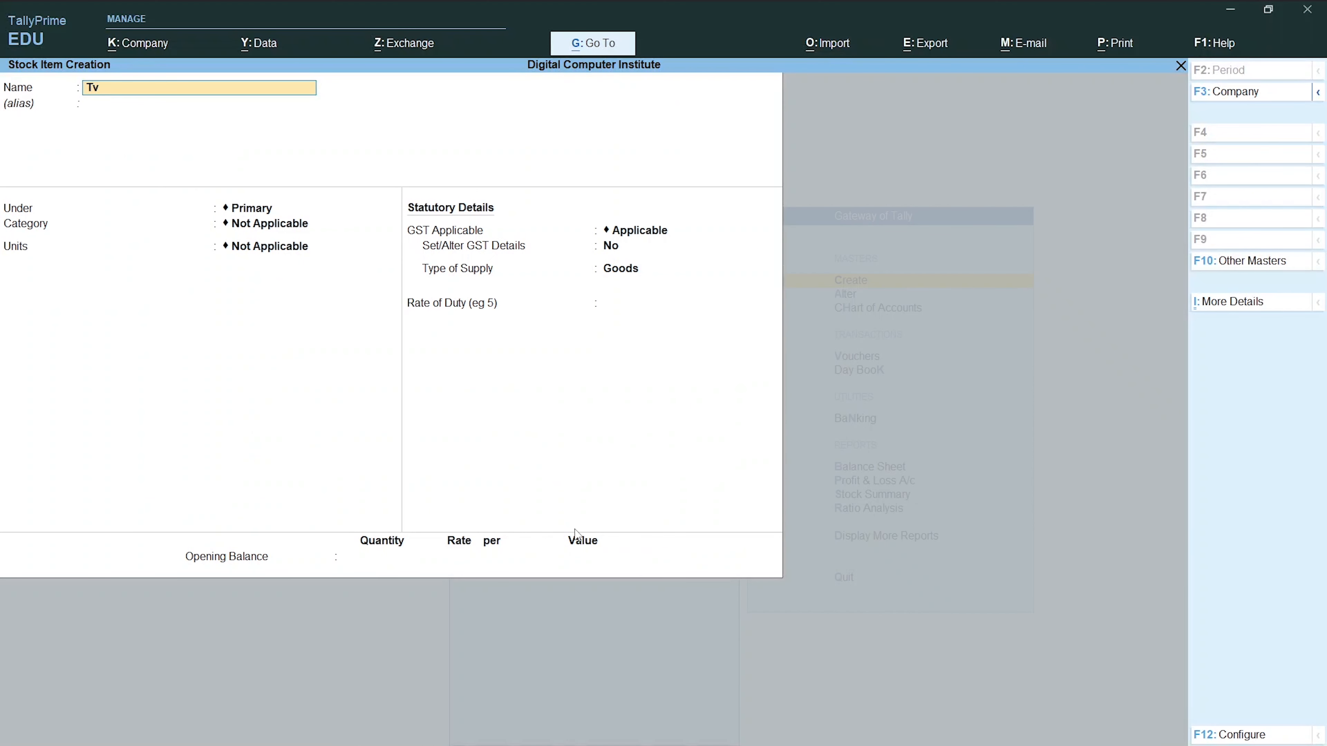
type(" 209/32")
key("Return")
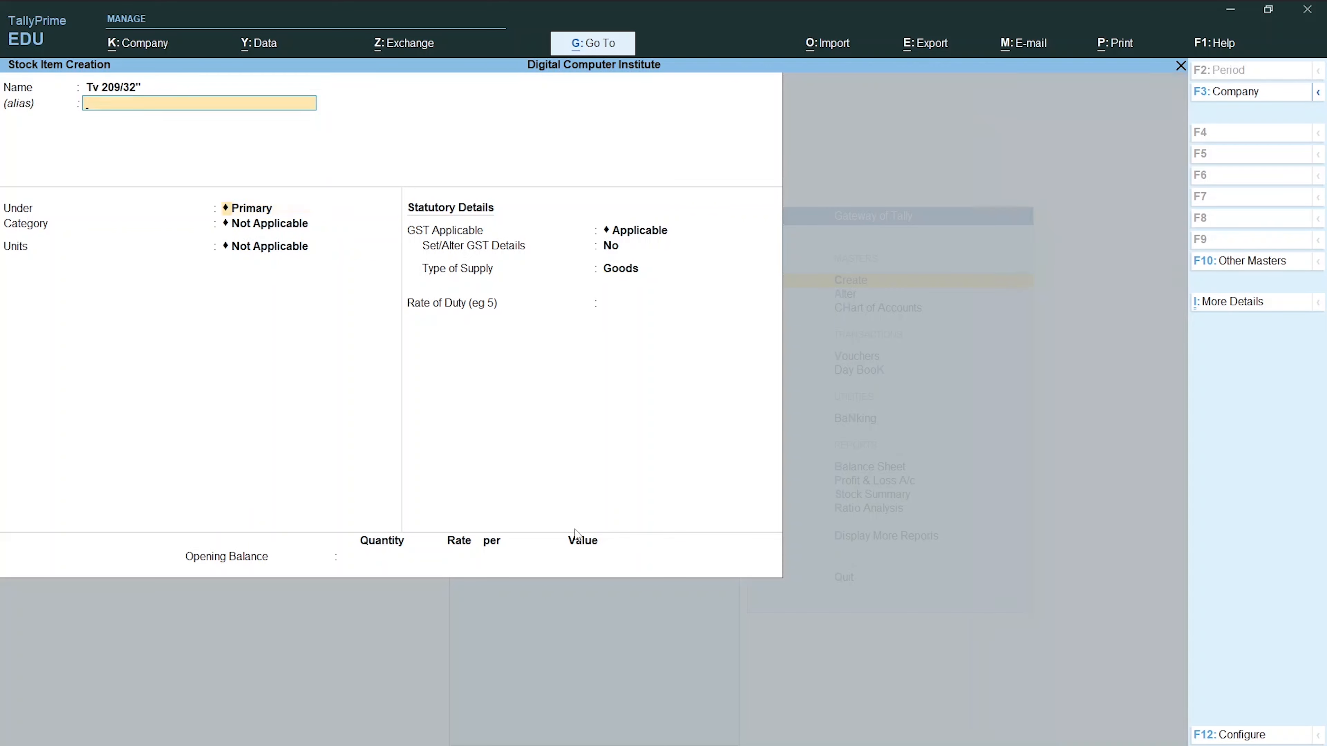
key("Return")
- Place Tv 209/32" under the Led Tv stock group and assign it the Sony category
key("Down")
key("Down")
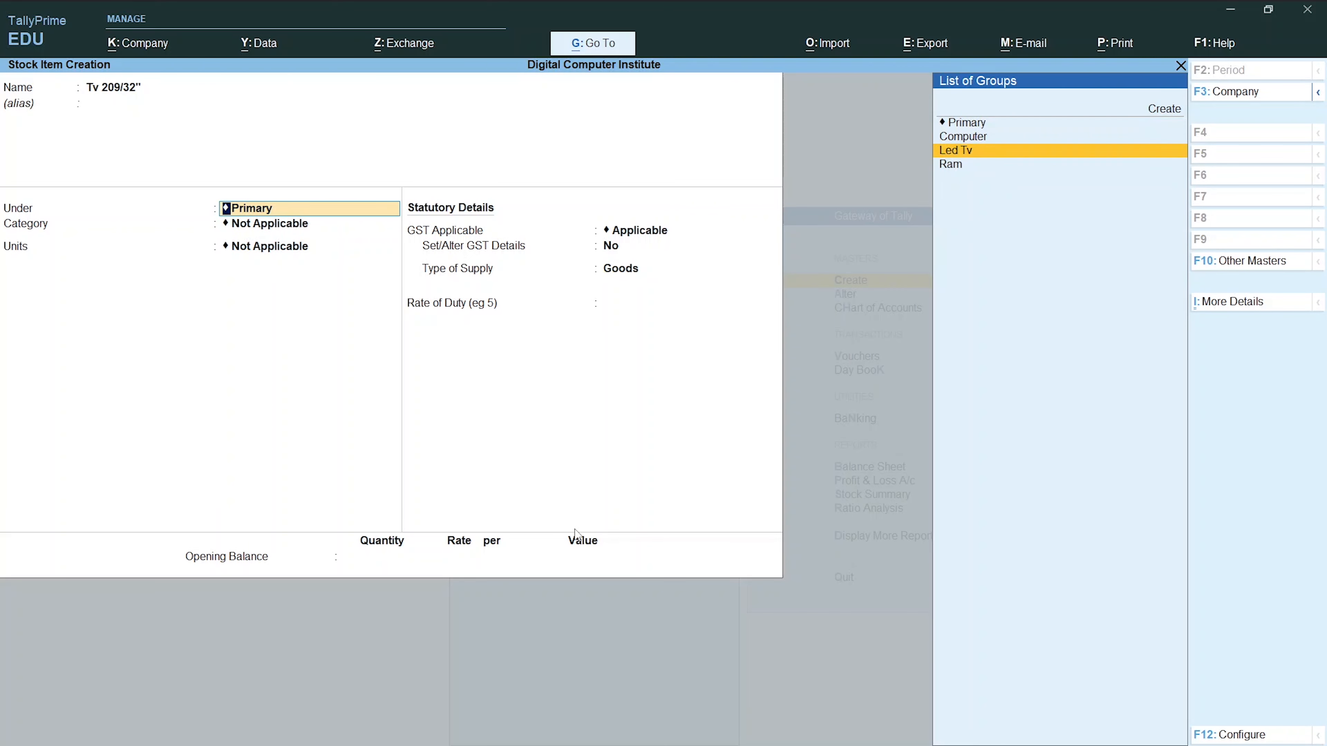
key("Return")
key("Down")
key("Down")
key("Down")
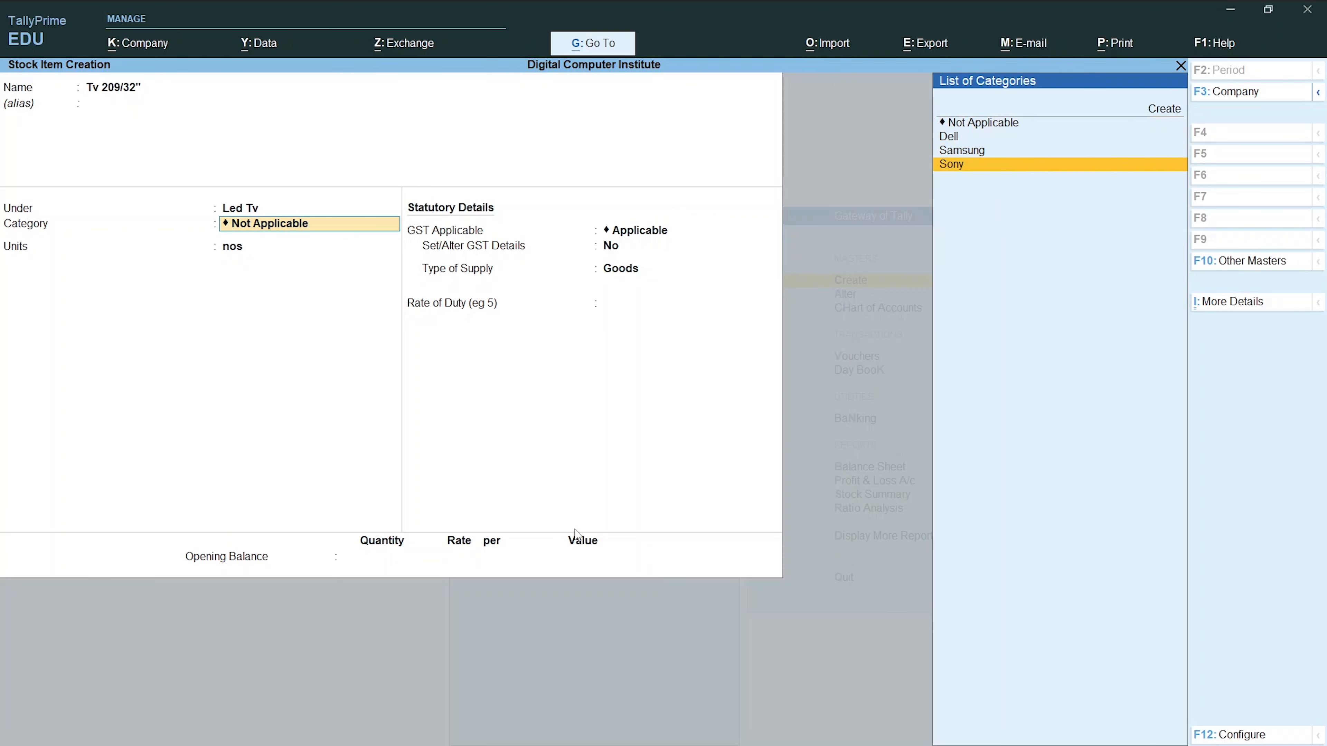
key("Return")
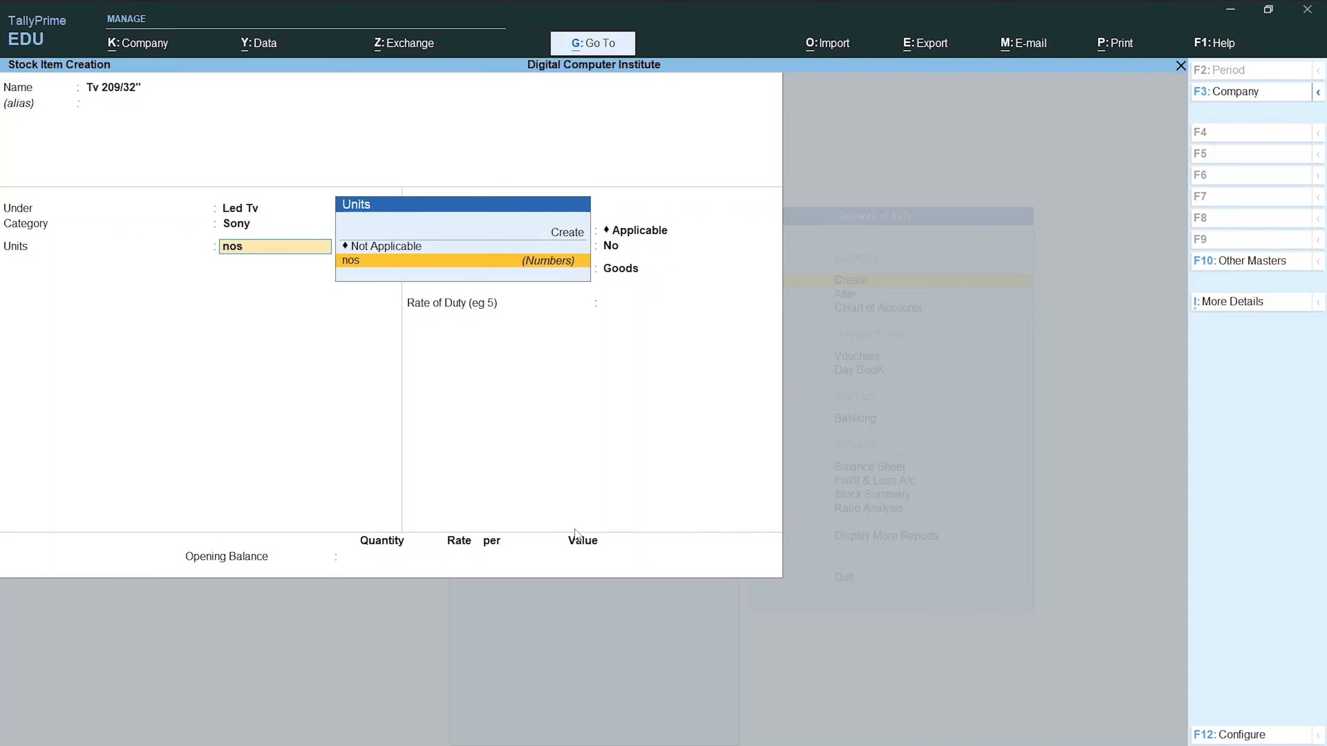
- Keep the unit nos and the default statutory details for Tv 209/32", leave the opening balance empty, and save it
key("Return")
key("Return")
key("Return")
key("Return")
key("Return")
key("Return")
key("Return")
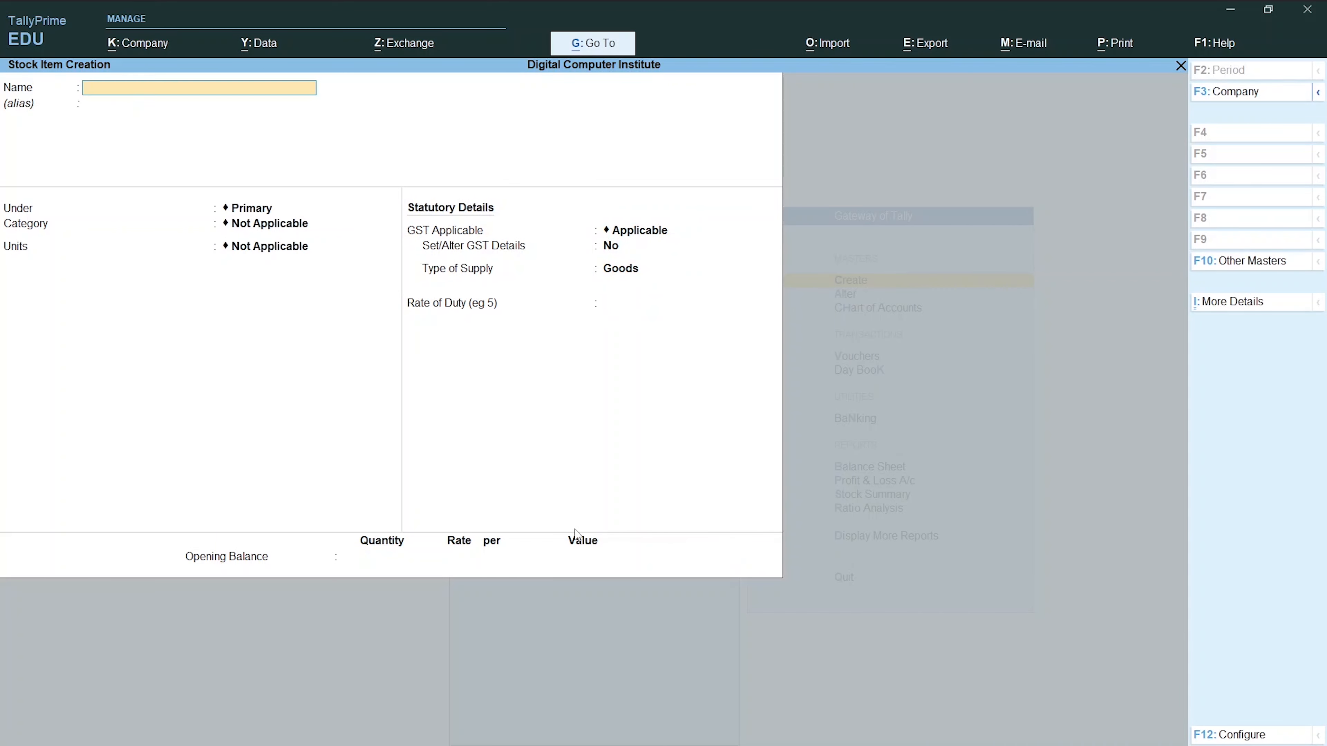
- Check the third Sony model in the Word document and name the new stock item Tv 214/43", without an alias
key("alt+Tab")
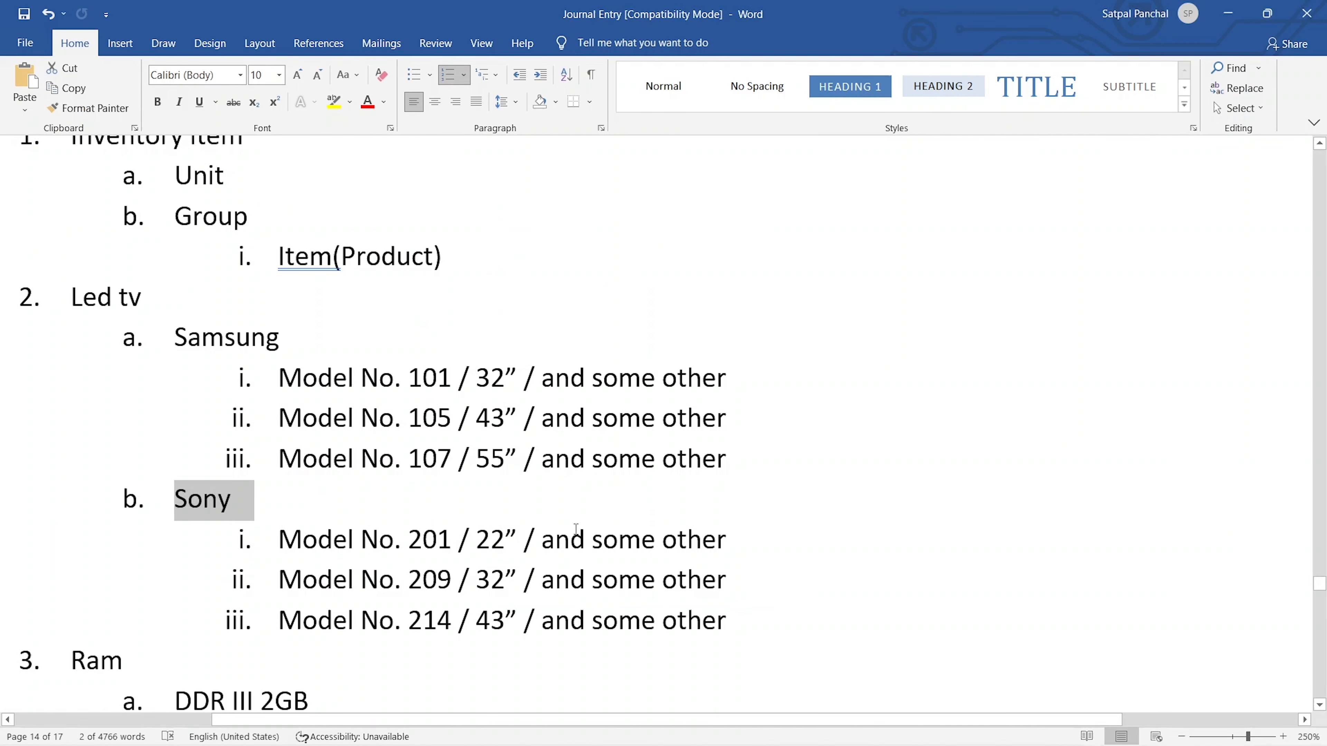
key("alt+Tab")
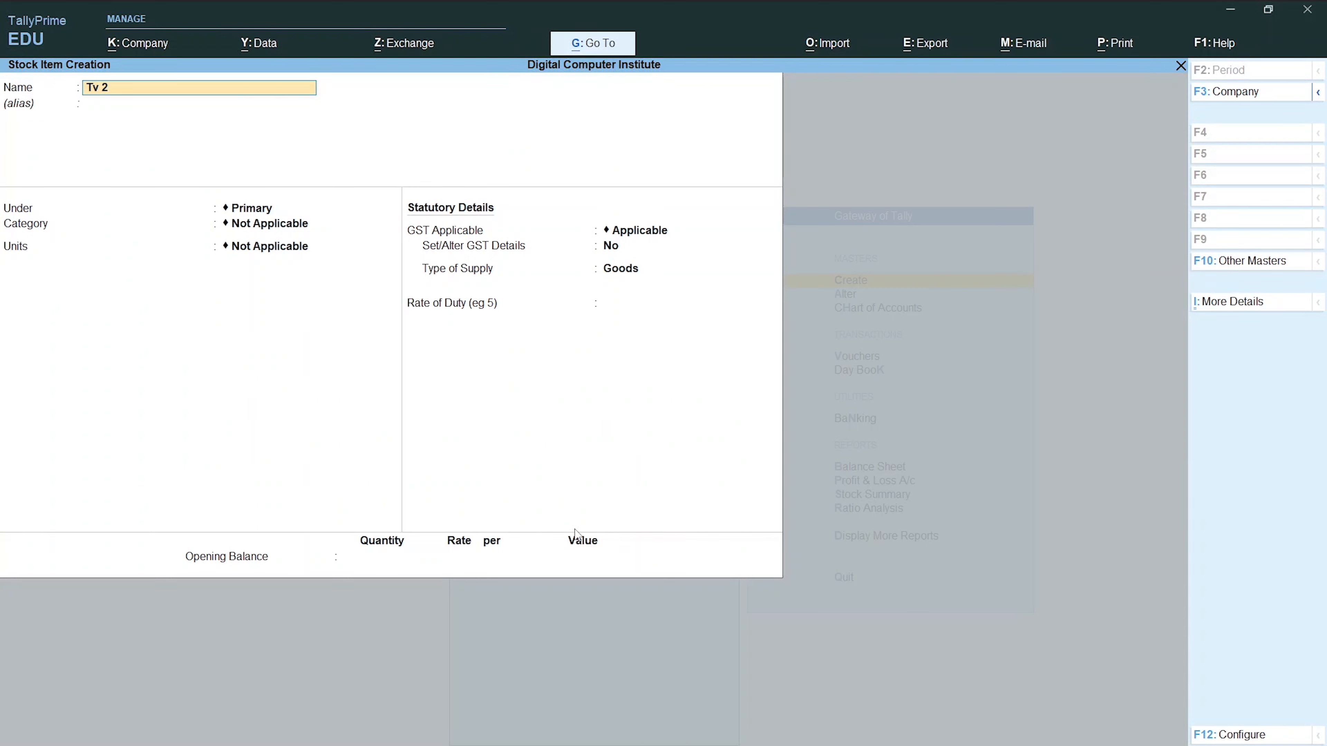
type("Tv 214/43\"")
key("Return")
key("Return")
- Place Tv 214/43" under the Led Tv stock group and assign it the Sony category
key("Down")
key("Down")
key("Return")
key("Down")
key("Down")
key("Down")
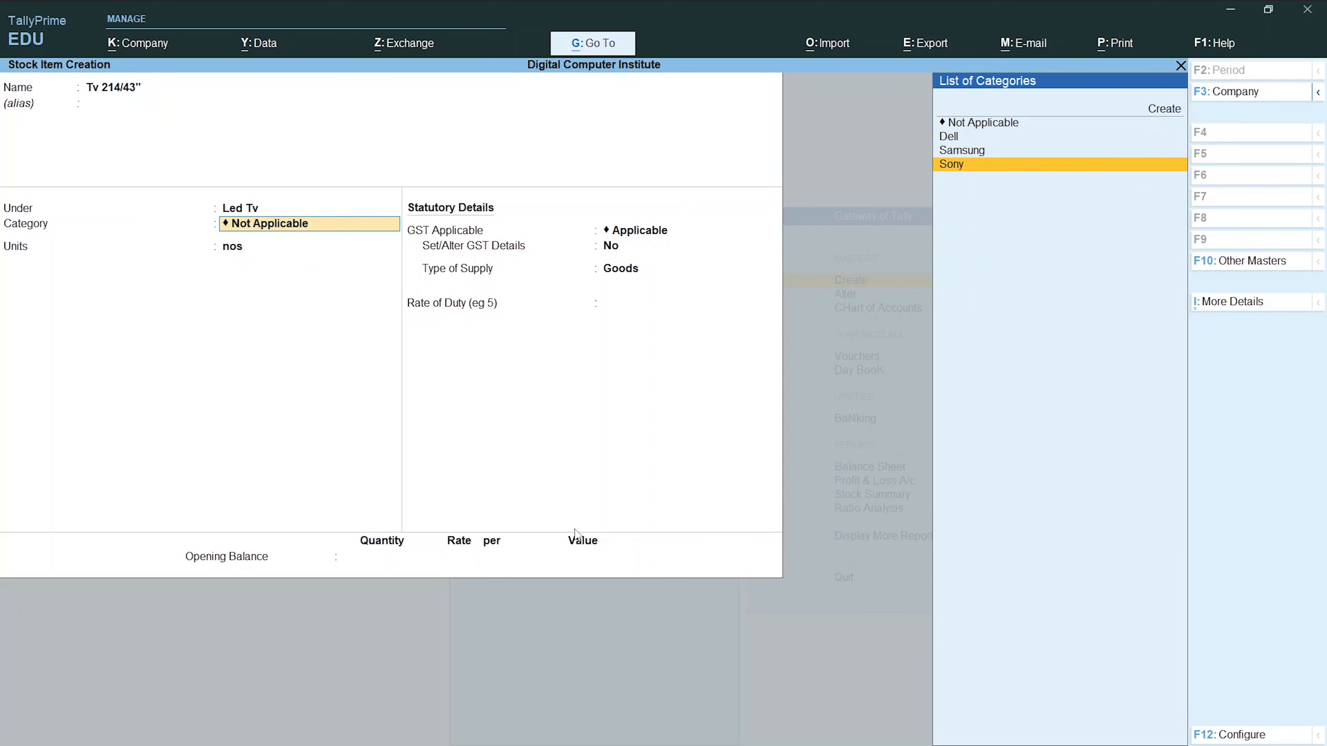
key("Return")
- Confirm the Sony category, keep the unit nos and default statutory details for Tv 214/43", leave its opening balance empty, and save it
key("Return")
key("Return")
key("Return")
key("Return")
key("Return")
key("Return")
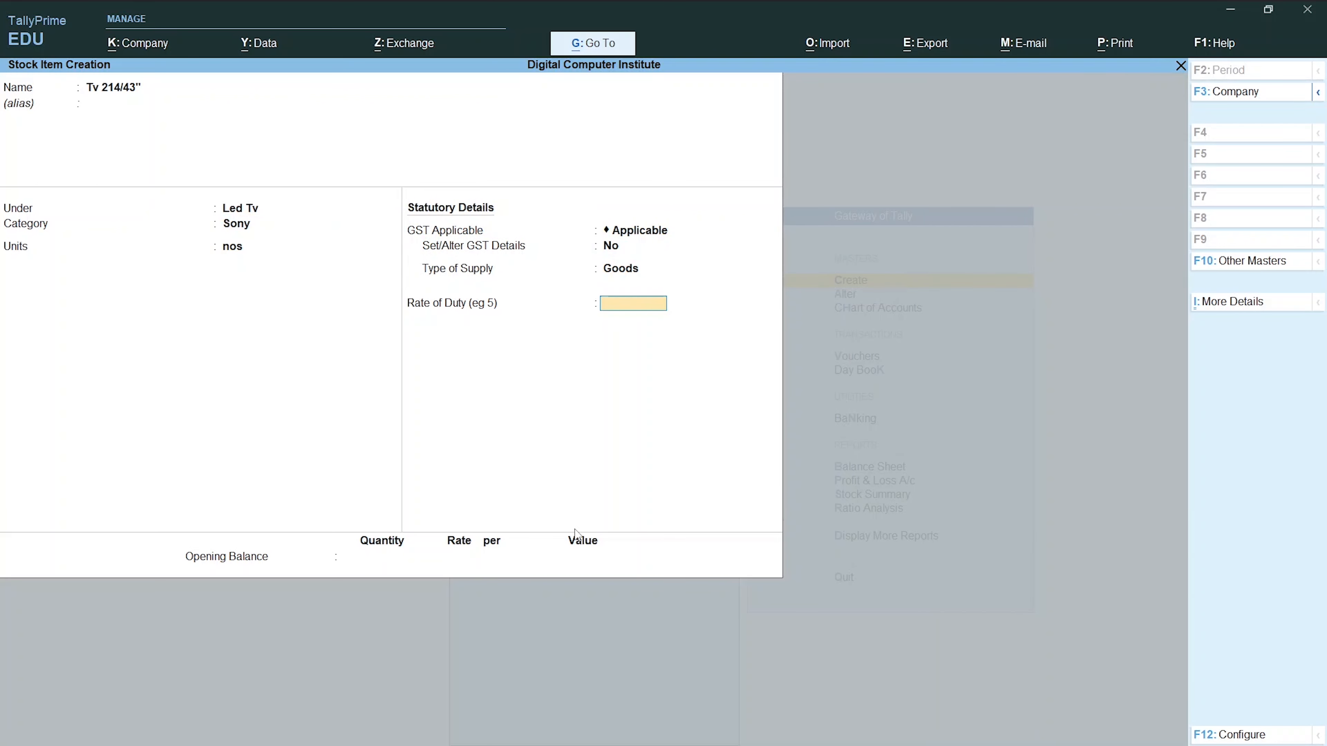
key("Return")
- Switch to the Word document and review the Led tv list with its Samsung and Sony models, down to the Ram entries
key("alt+Tab")
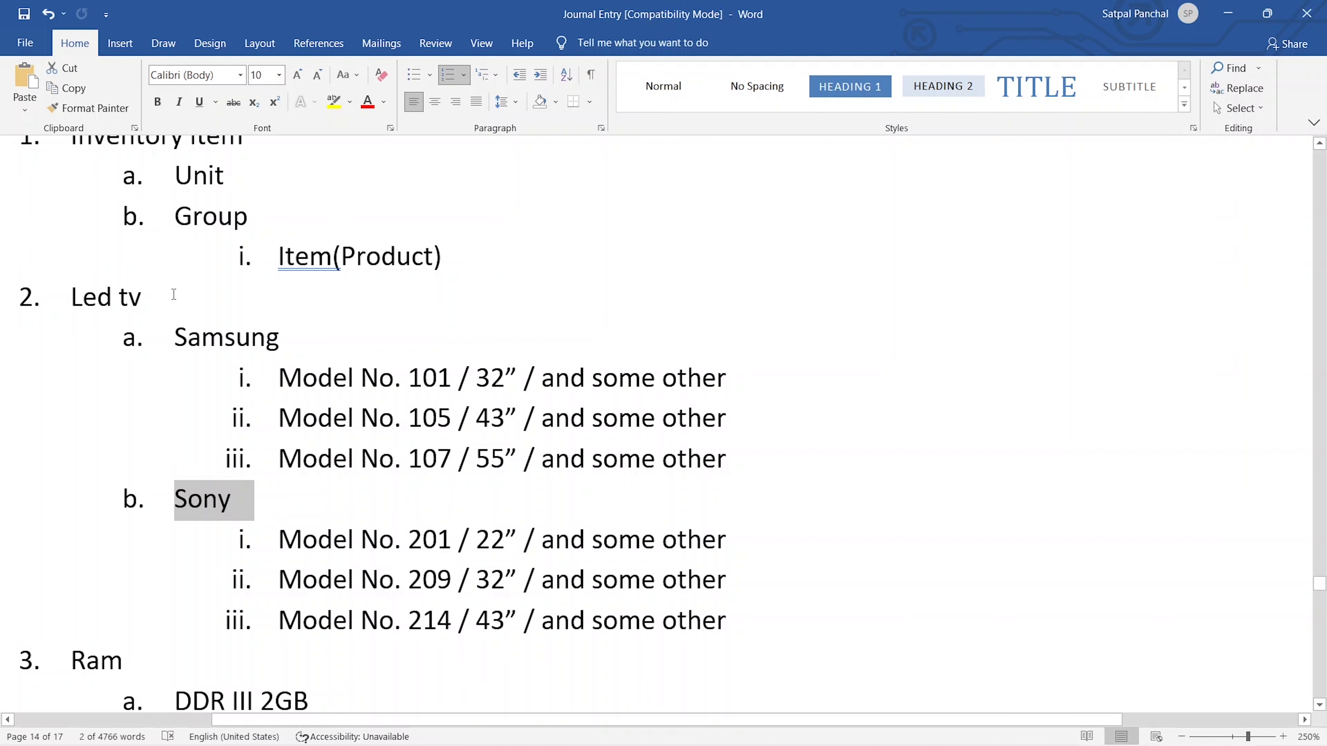
left_click_drag(174, 294, 79, 297)
left_click_drag(303, 337, 174, 338)
left_click_drag(238, 500, 173, 501)
left_click_drag(738, 620, 278, 540)
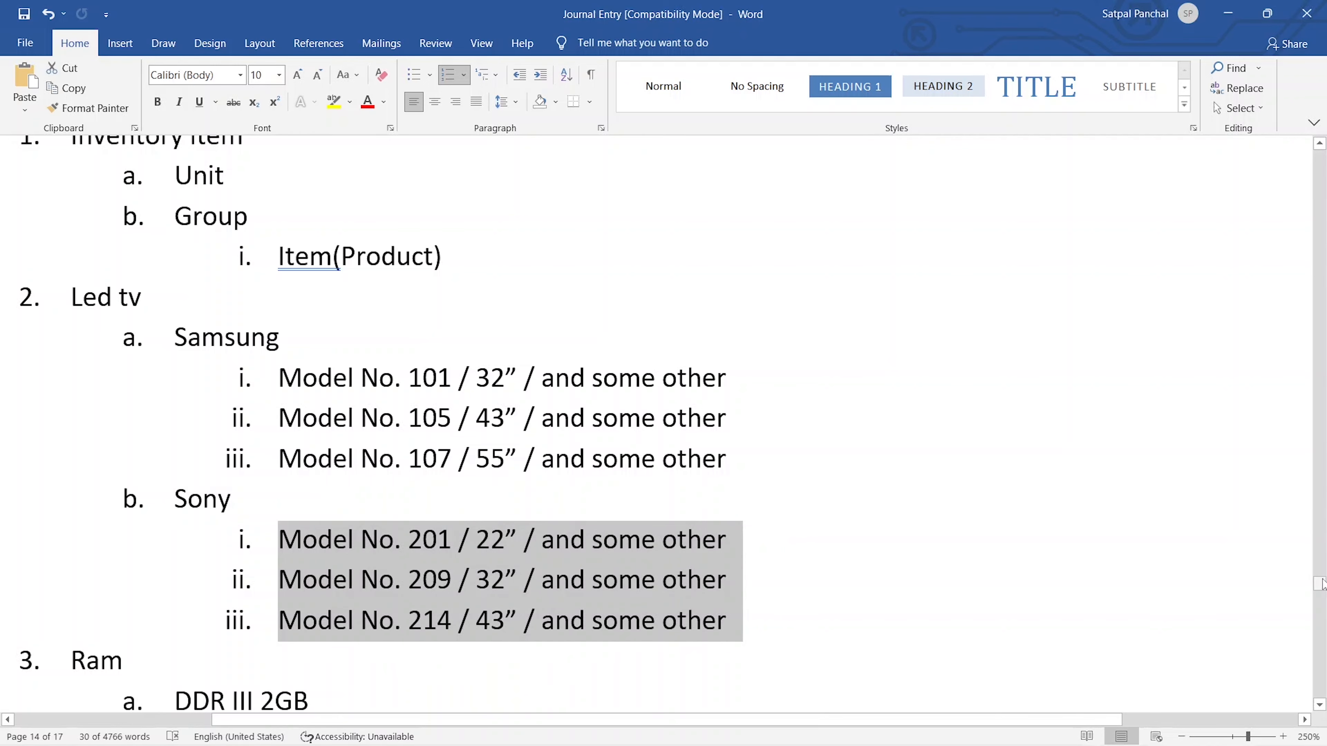
left_click_drag(1320, 584, 1320, 585)
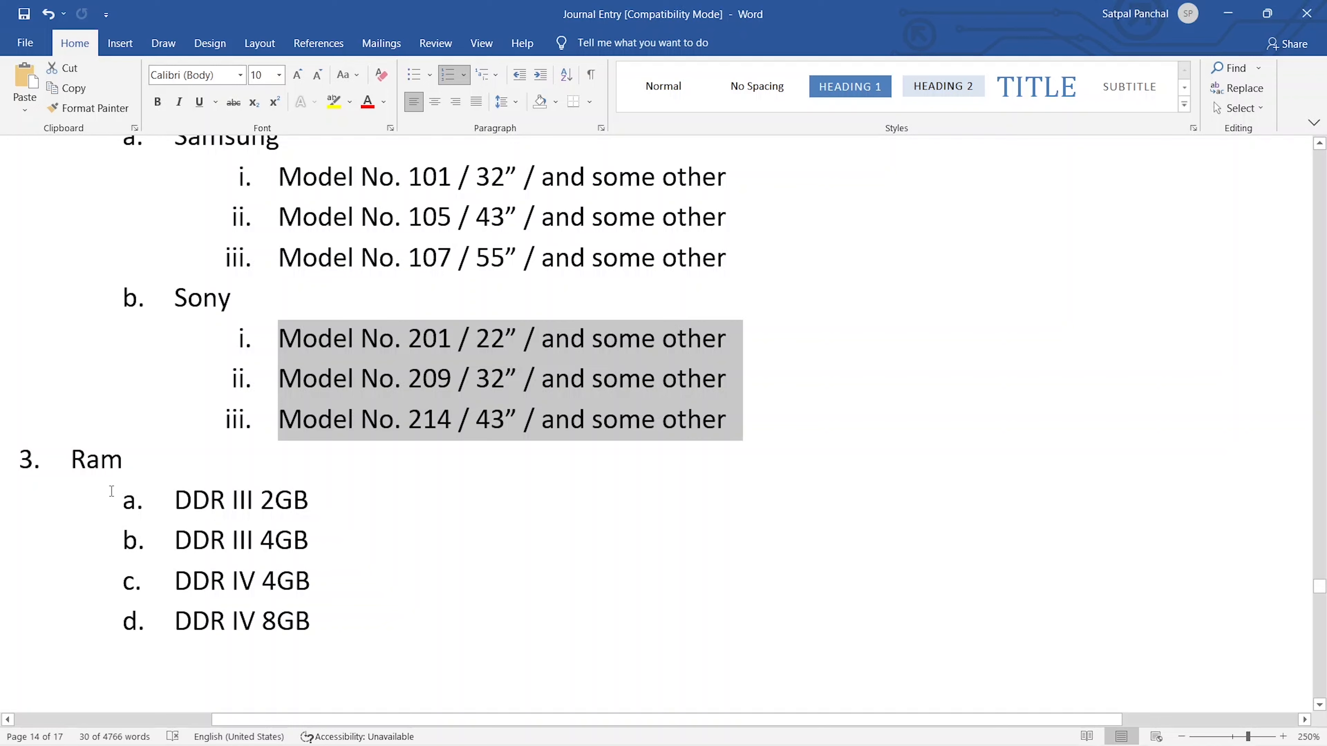
- Insert an unnumbered line reading "dell" between DDR III 4GB and DDR IV 4GB in the Ram list
left_click(335, 541)
key("Return")
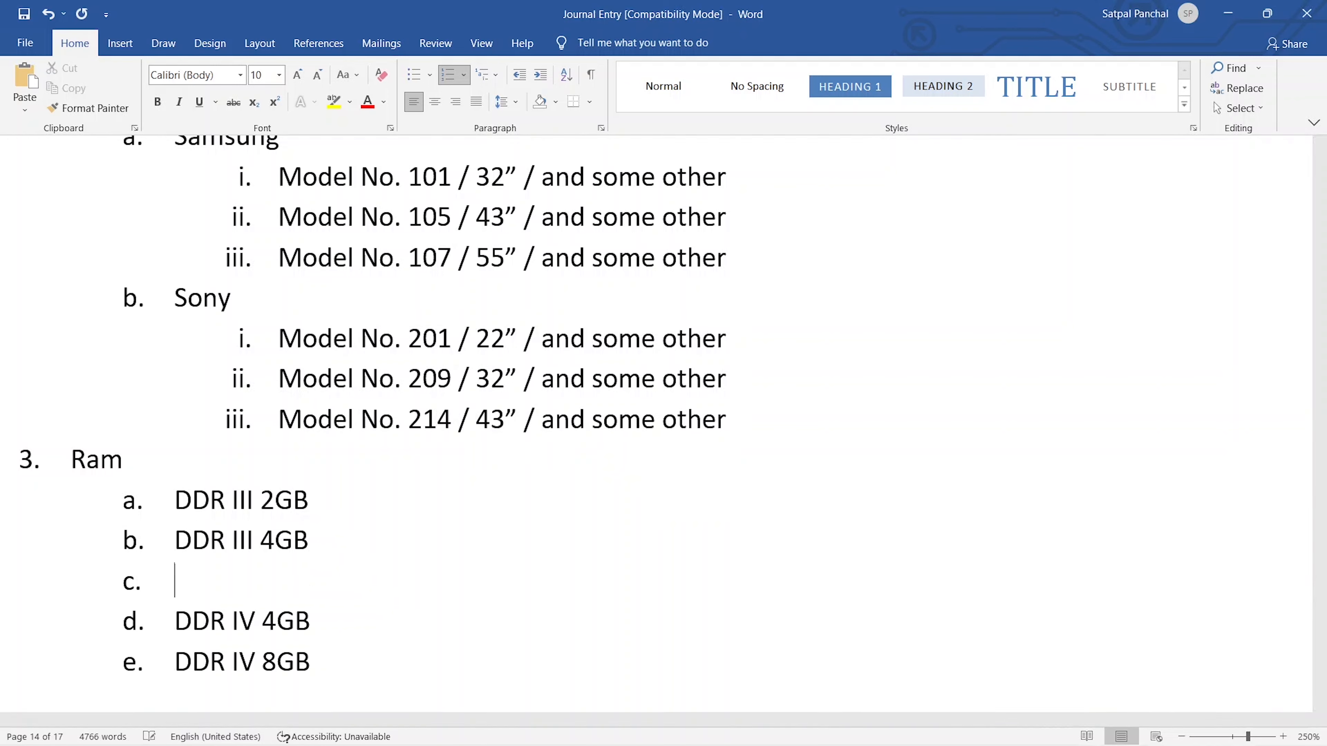
key("ctrl+z")
key("ctrl+z")
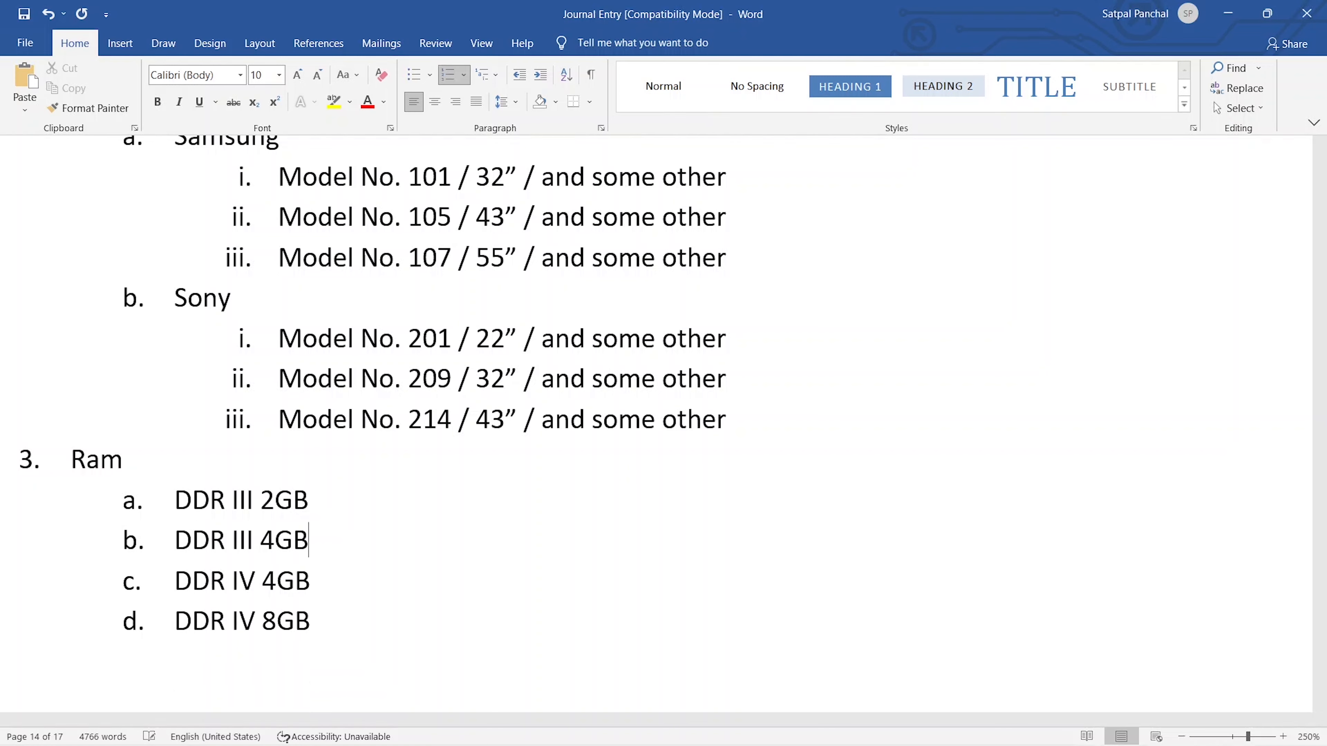
key("Return")
key("BackSpace")
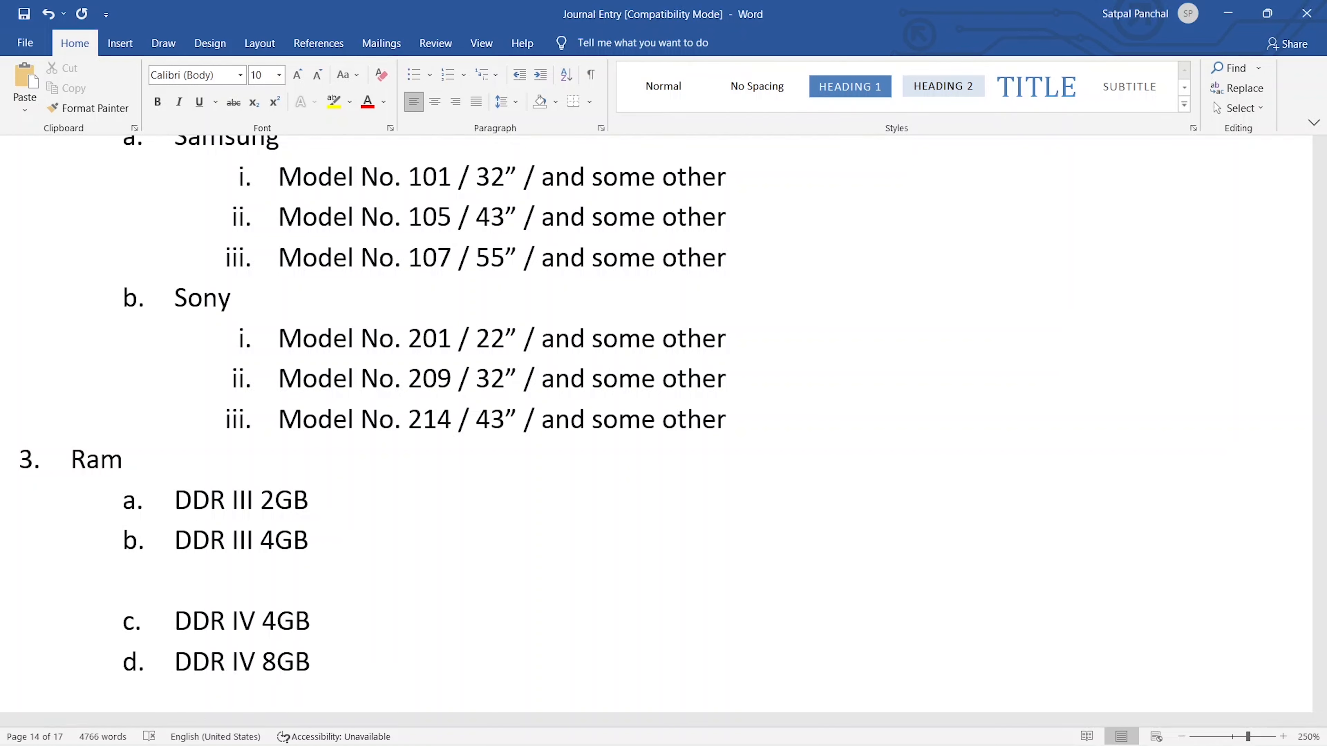
type("dell")
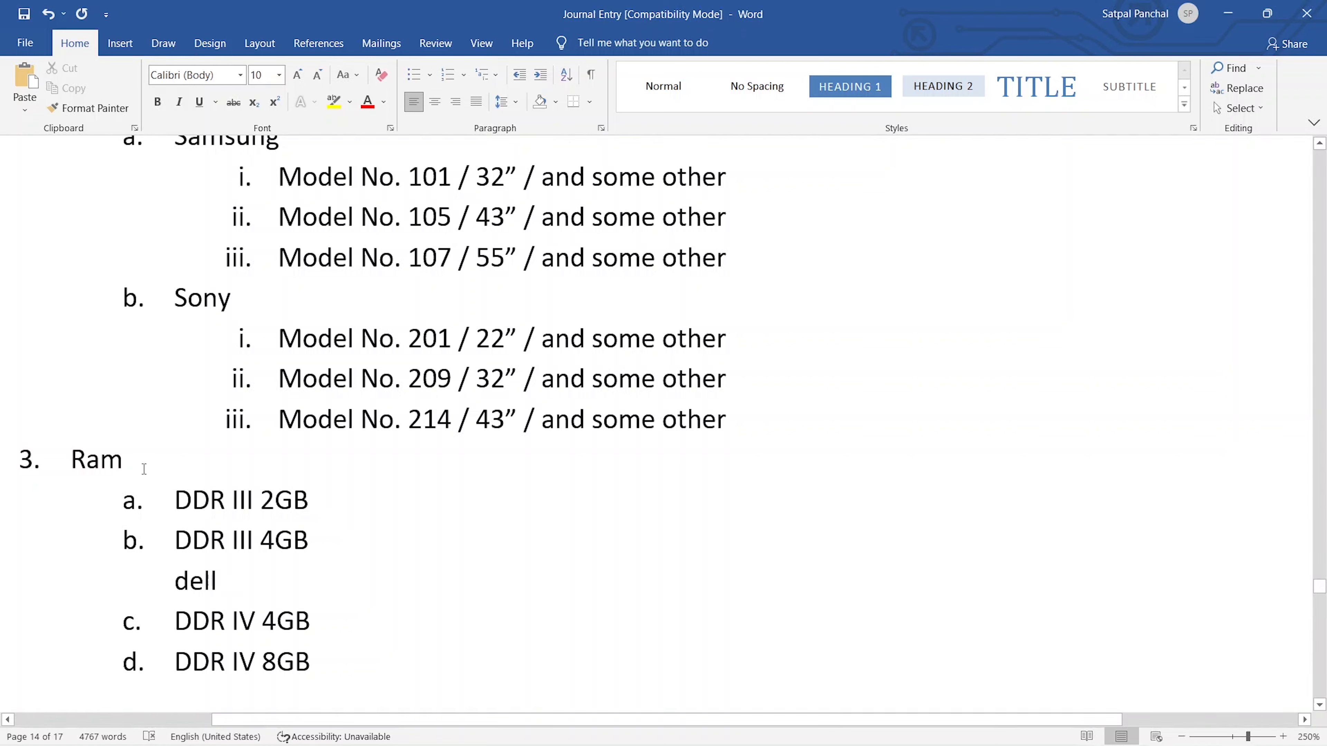
- Insert an unnumbered line reading "hp" directly below the Ram heading
left_click(178, 463)
key("Return")
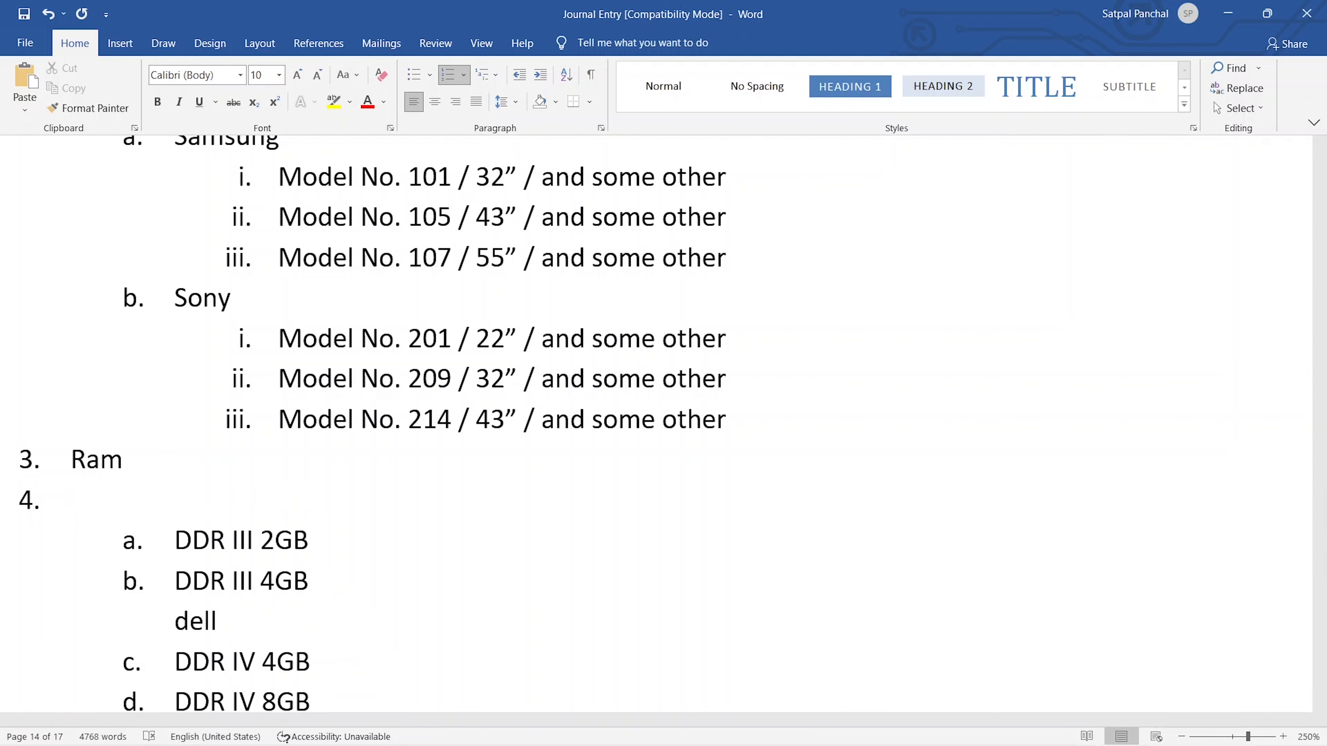
key("BackSpace")
type("hp")
- Take the dell line out of the list formatting and align its indent with the hp line
key("Down")
key("Down")
key("Down")
key("BackSpace")
key("BackSpace")
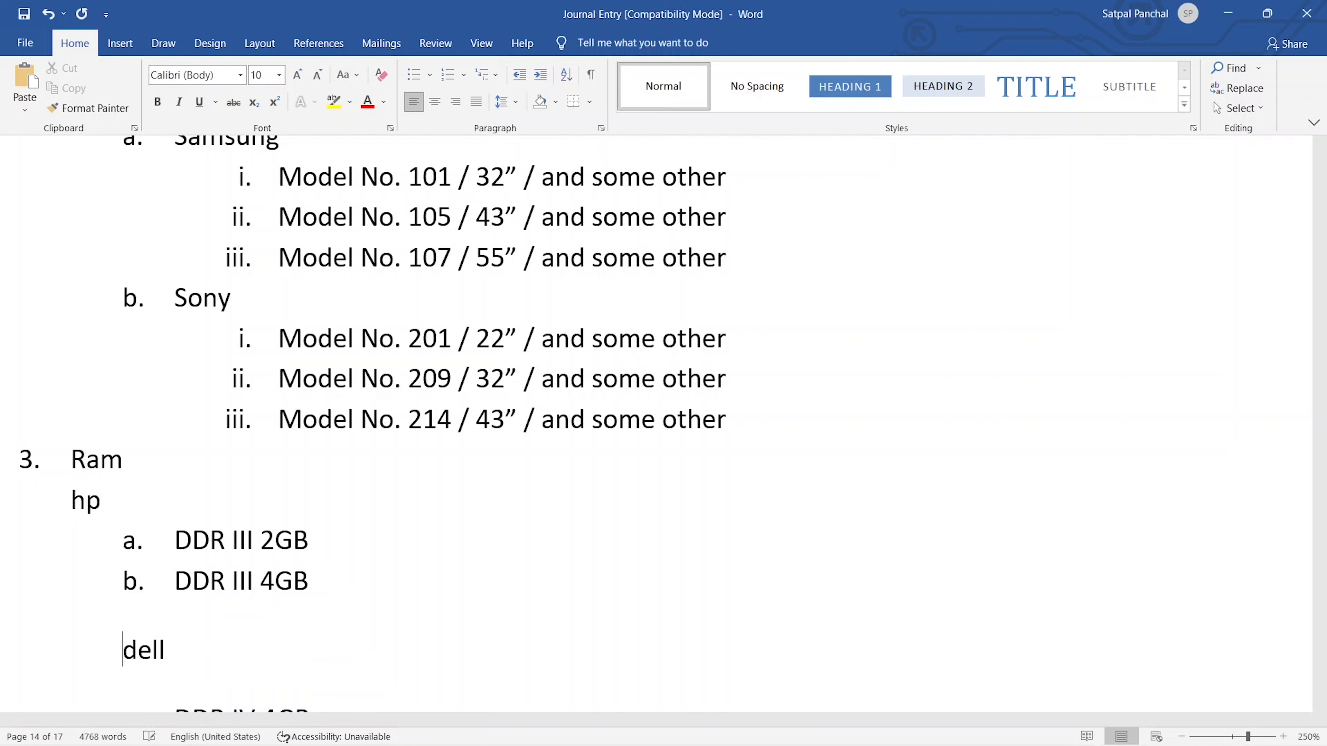
key("Tab")
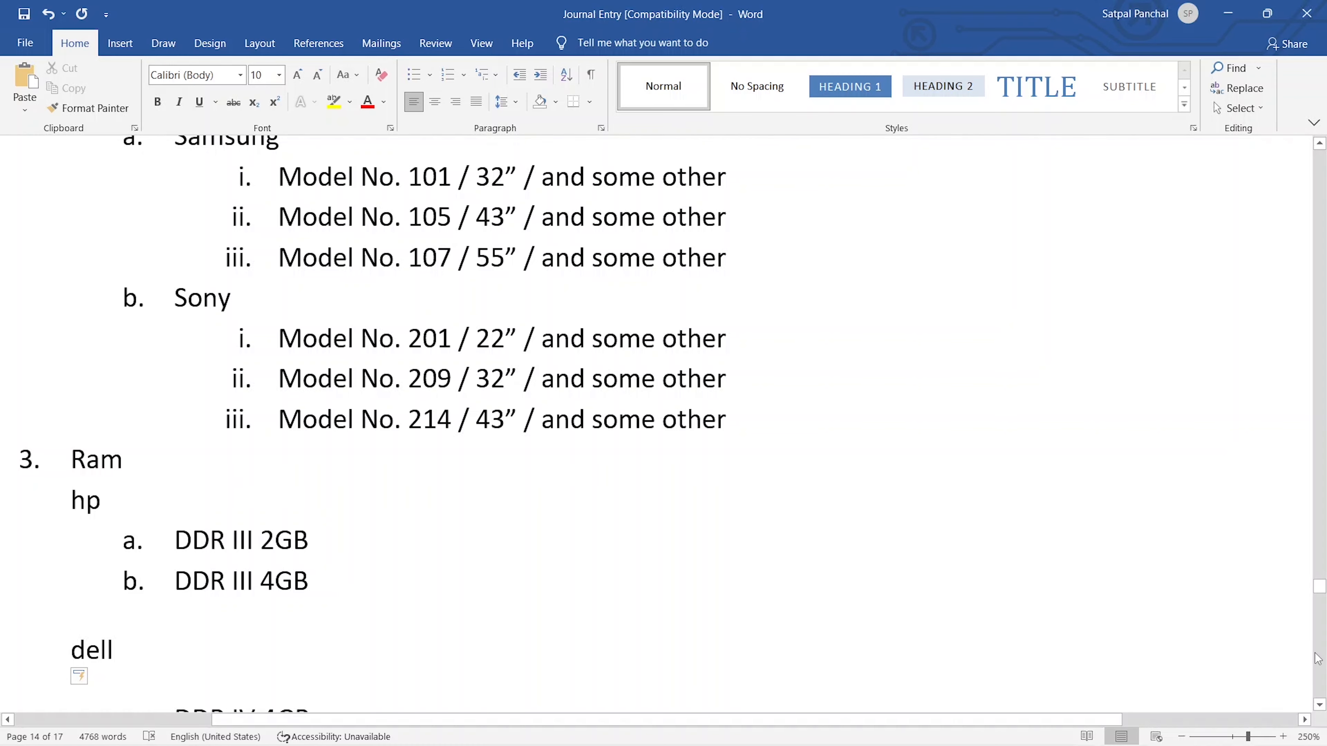
scroll(1320, 703, "down", 3)
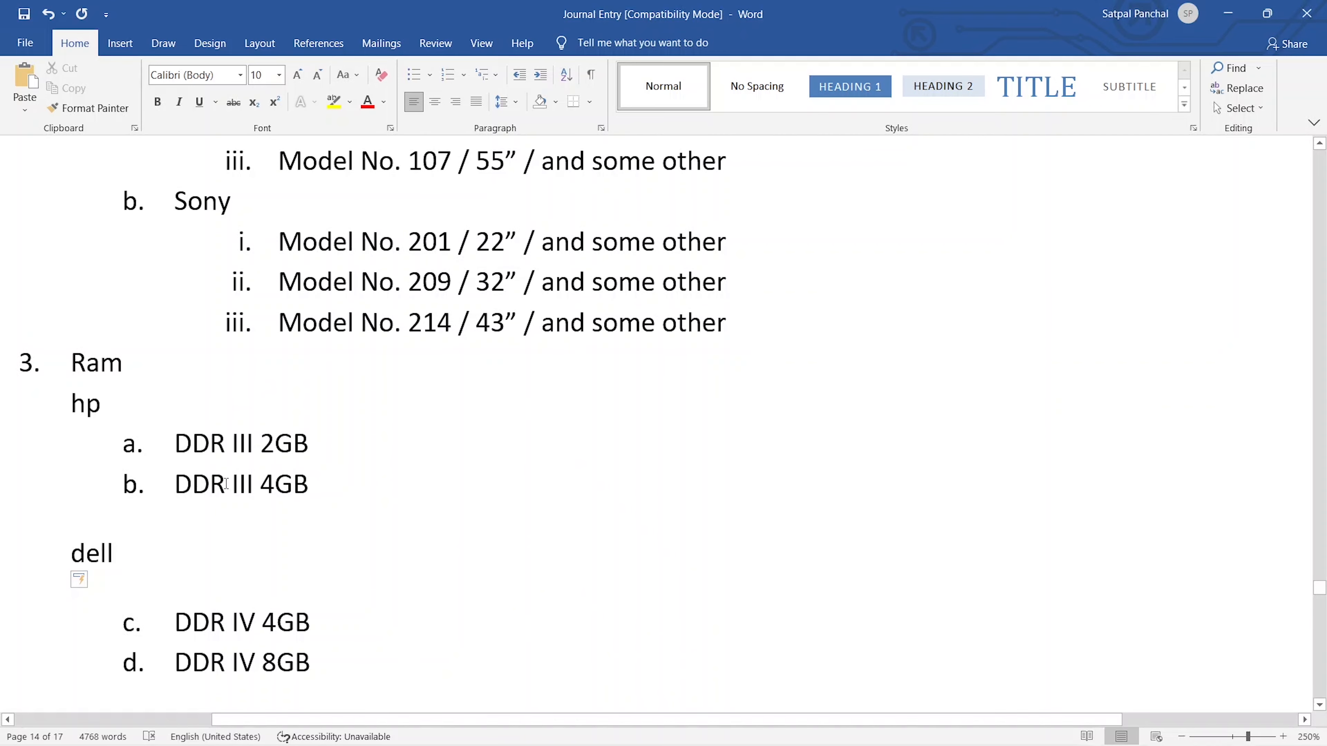
- Check the first Ram entry in the Word document and name the new TallyPrime stock item Ram DDRIII/2BG without an alias
key("alt+Tab")
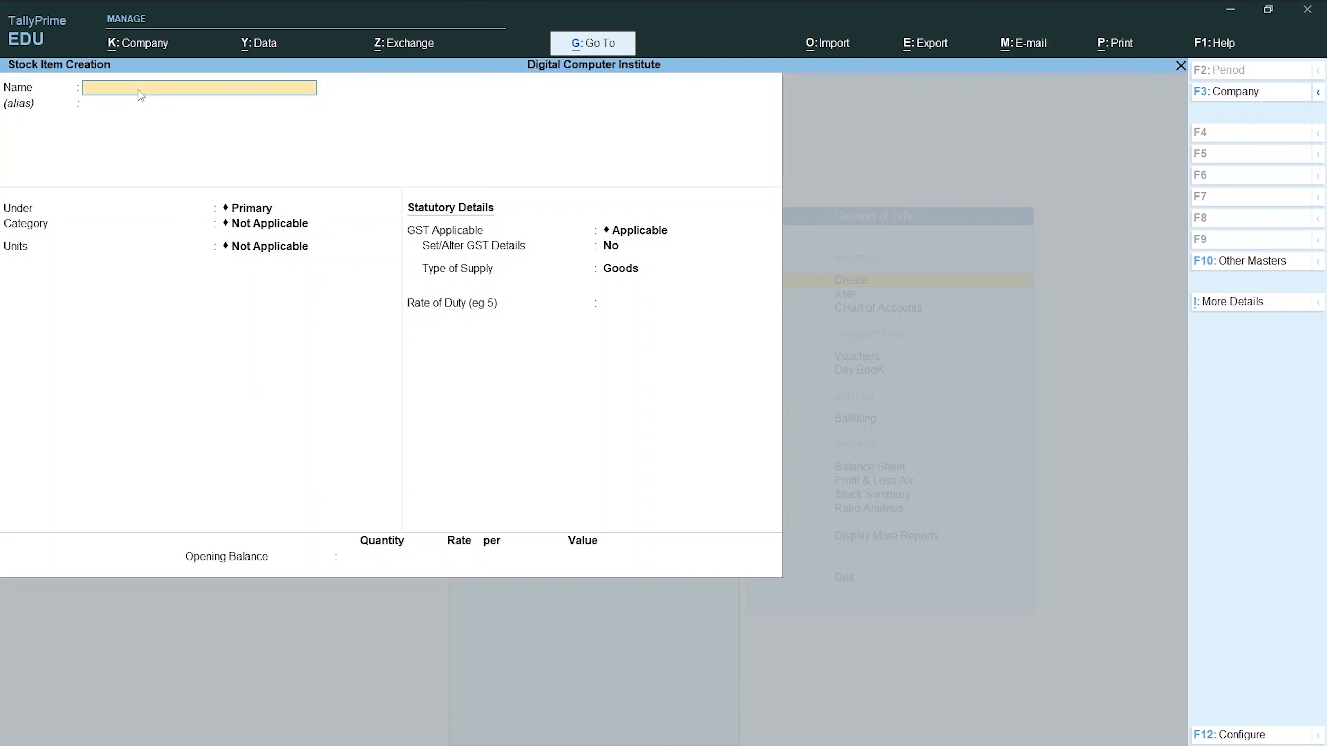
key("alt+Tab")
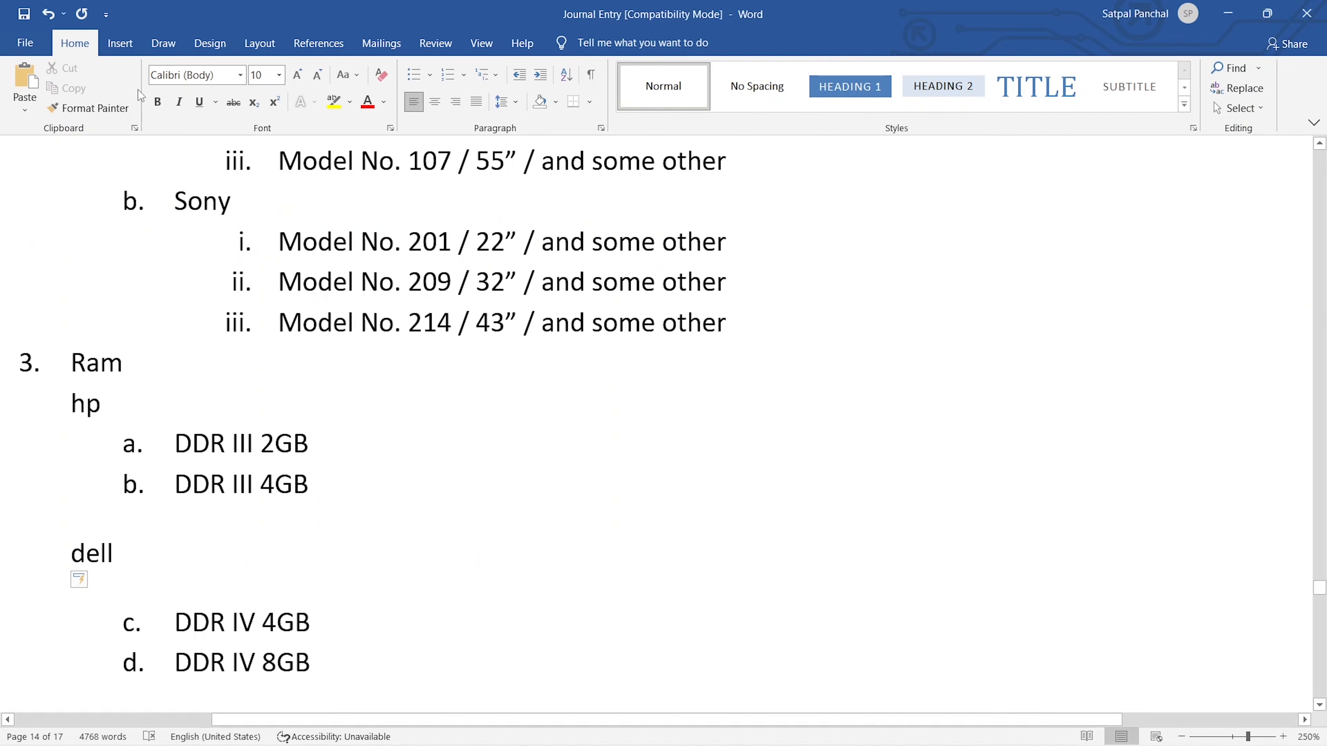
key("alt+Tab")
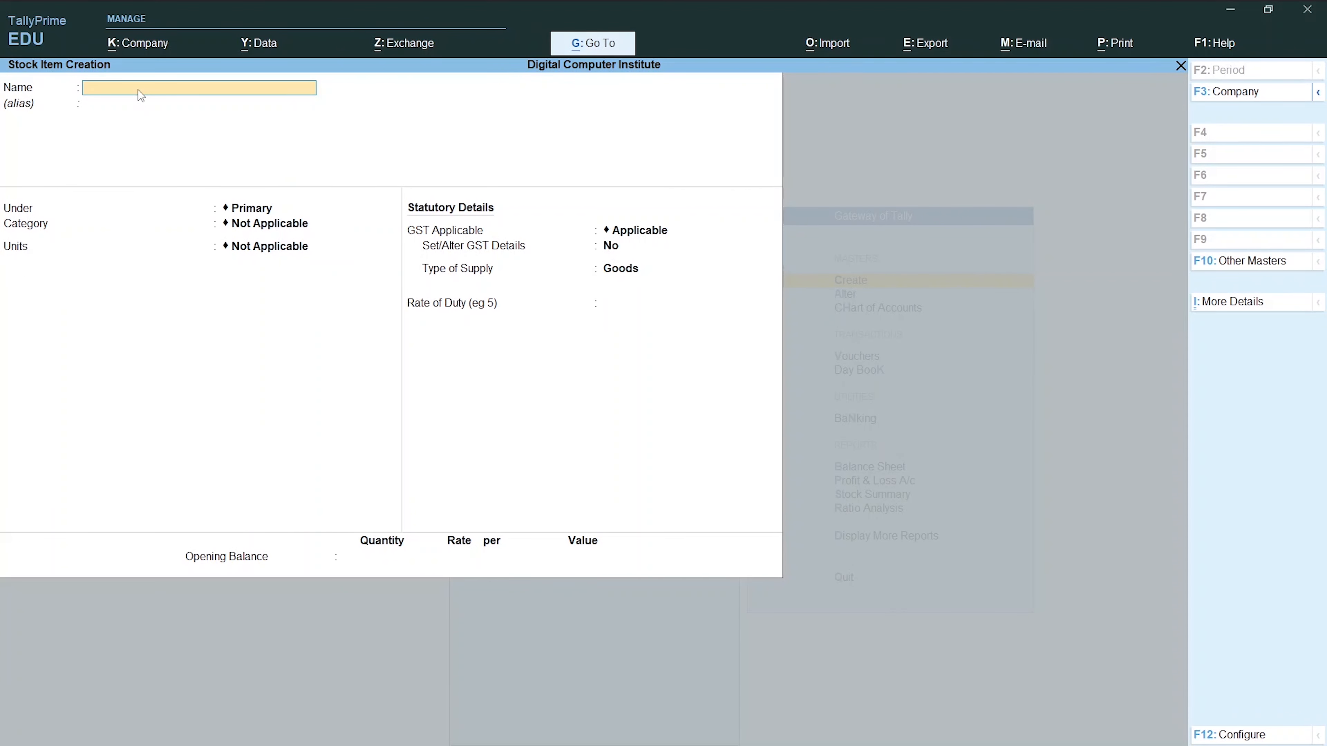
type("Ram DDRIII/2")
type("BG")
key("Return")
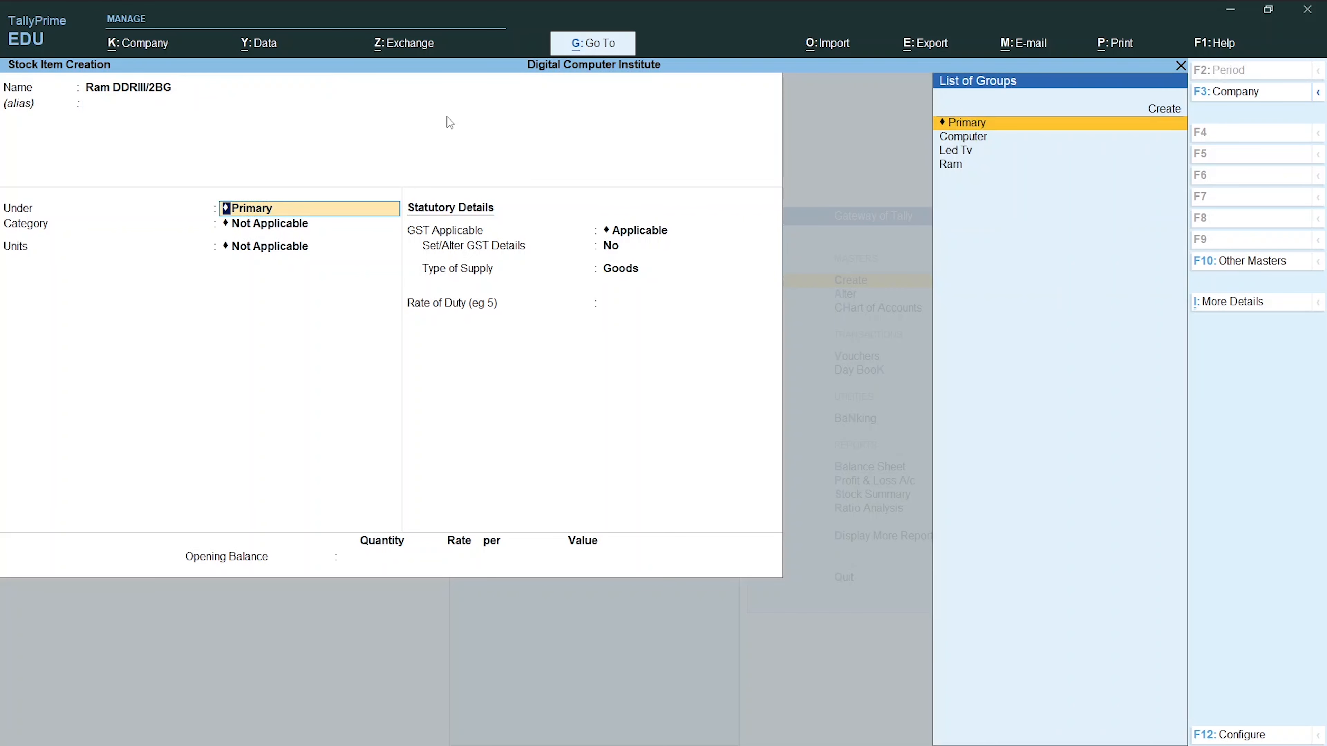
- Place Ram DDRIII/2BG under the Ram stock group
key("Down")
key("Down")
key("Down")
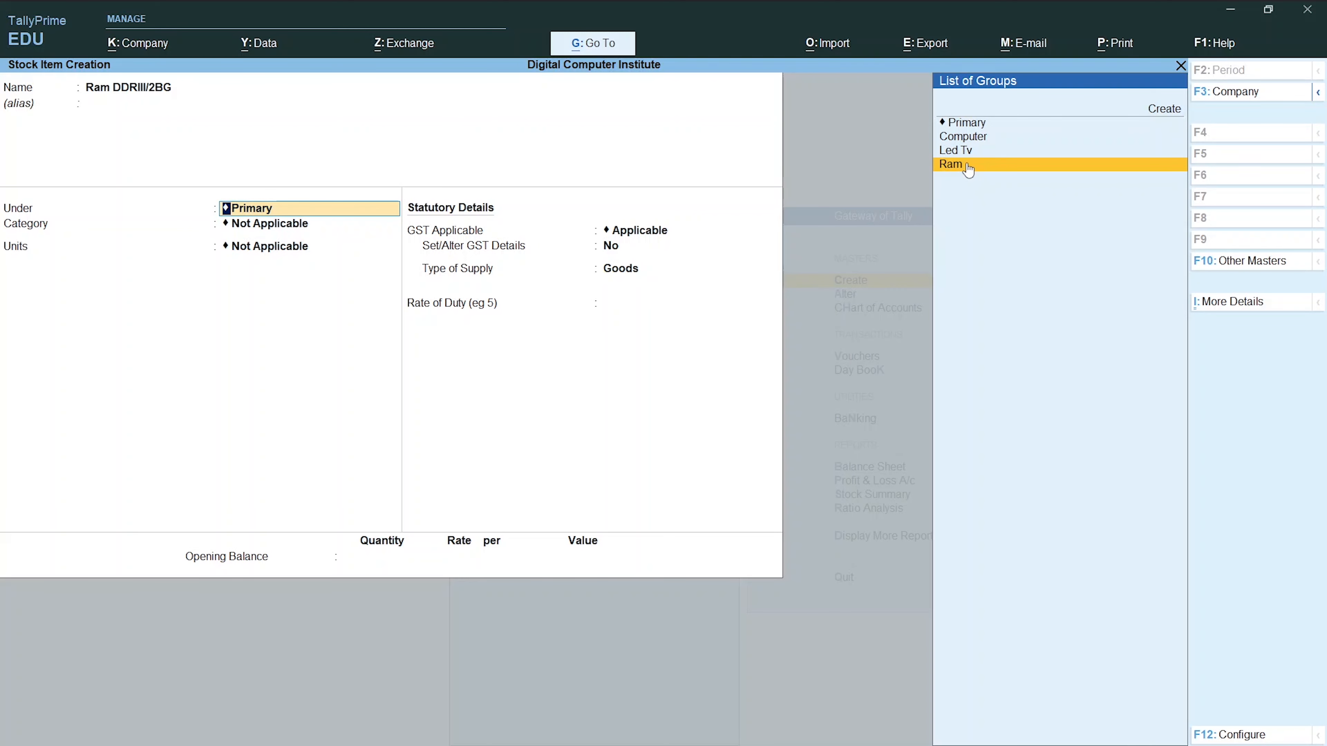
left_click(988, 168)
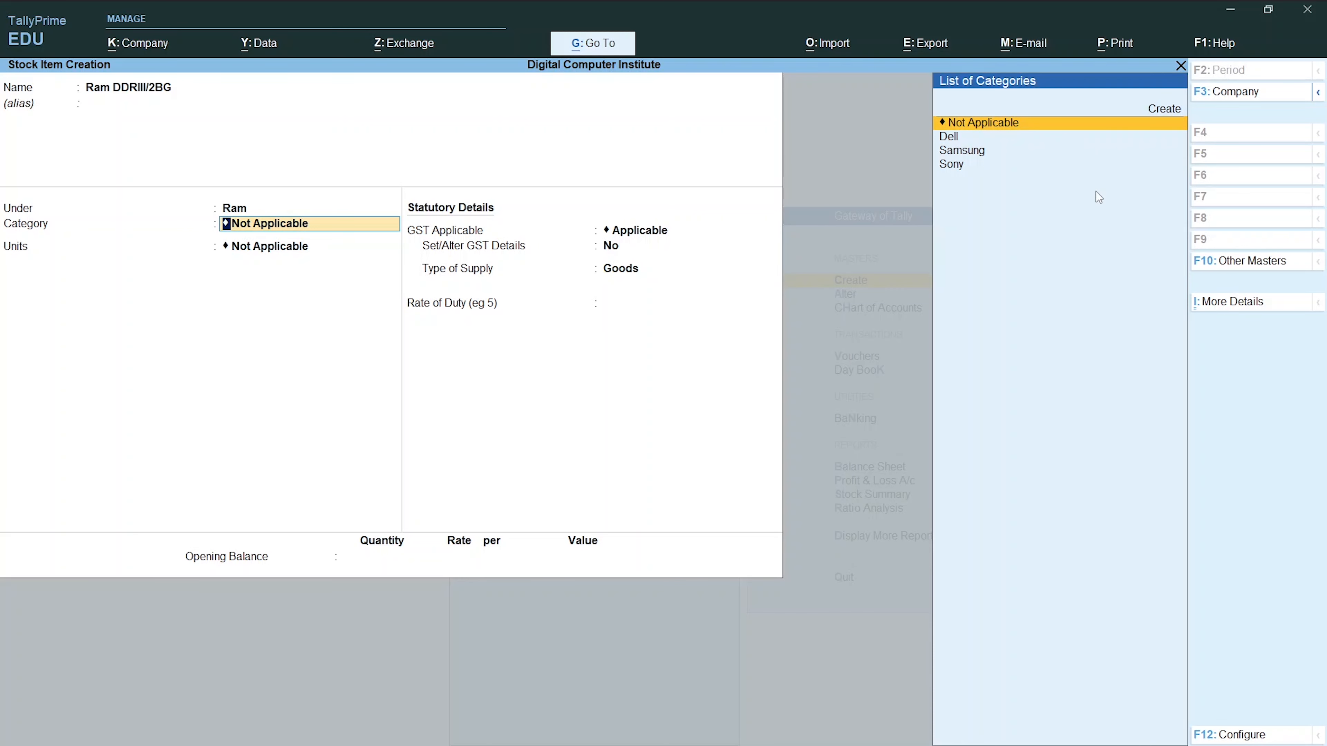
- Create a stock category named HP under Primary from the category field and assign it to Ram DDRIII/2BG
key("Up")
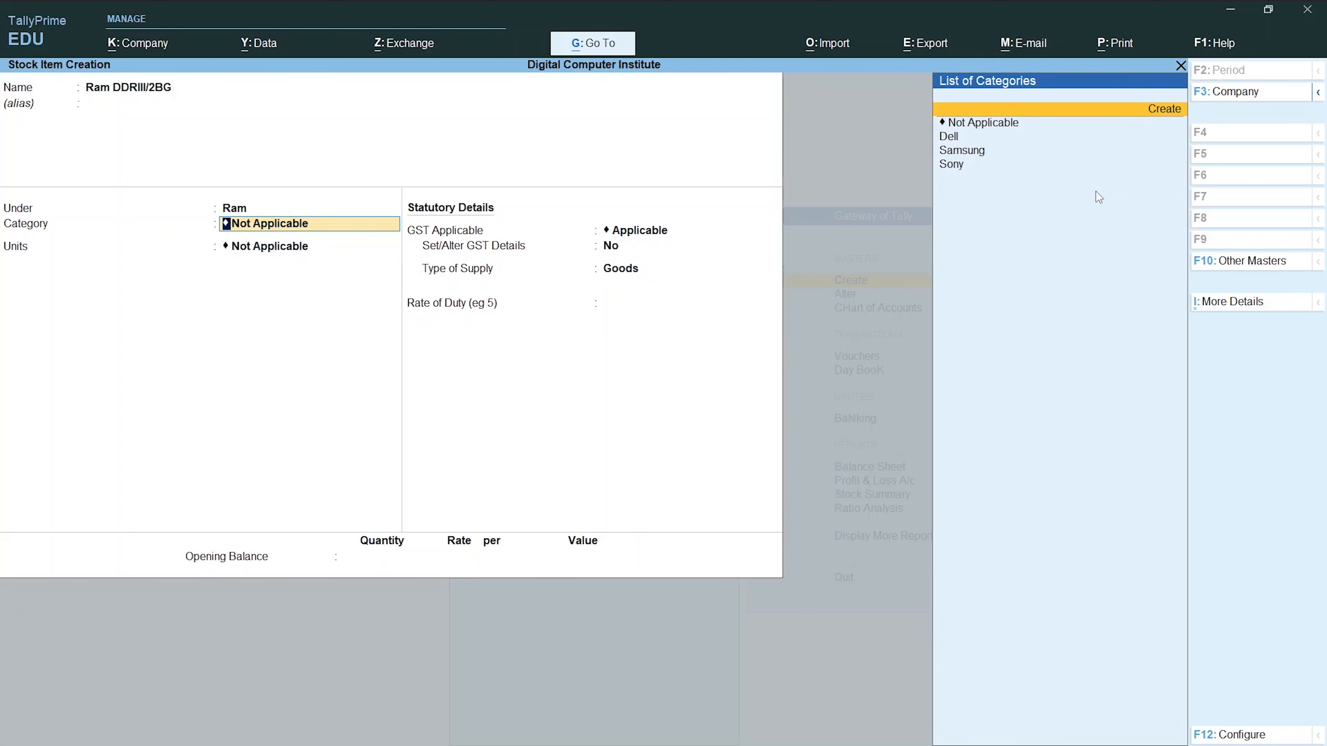
key("Return")
type("HP")
key("Return")
key("Return")
key("Return")
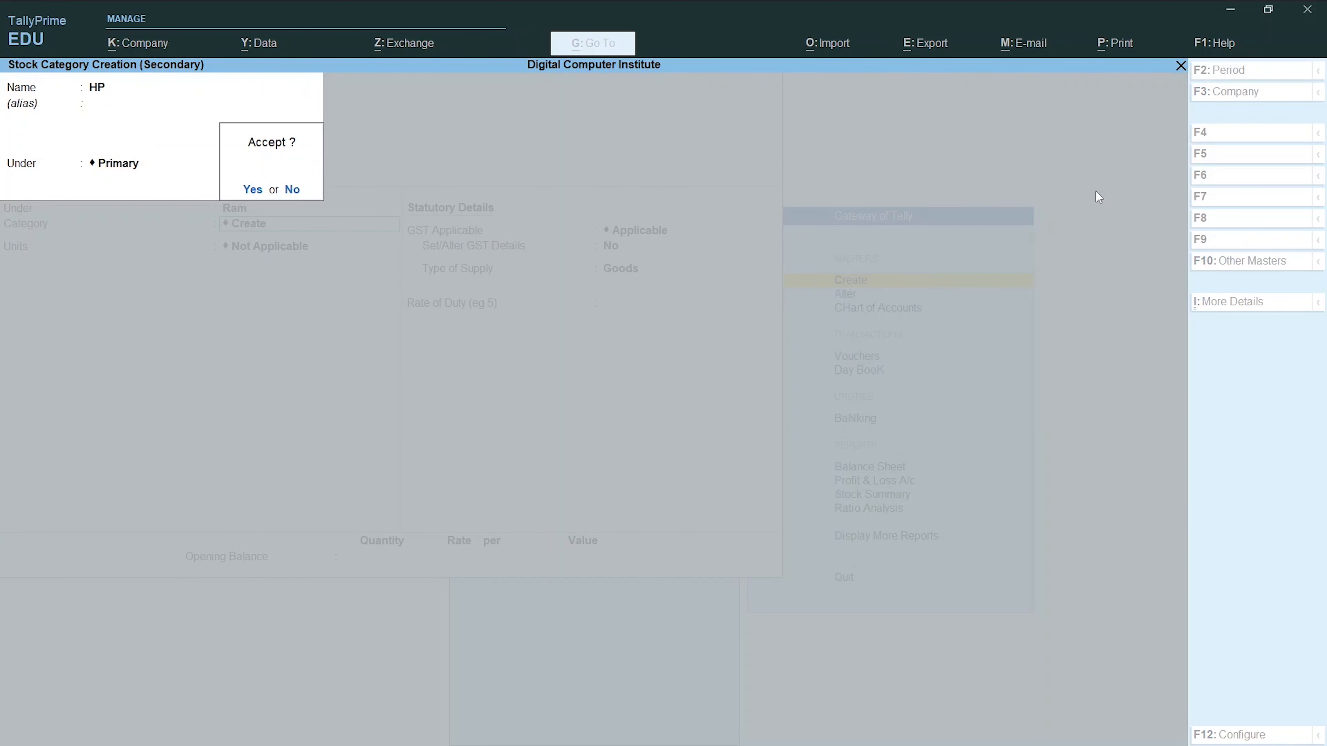
key("Return")
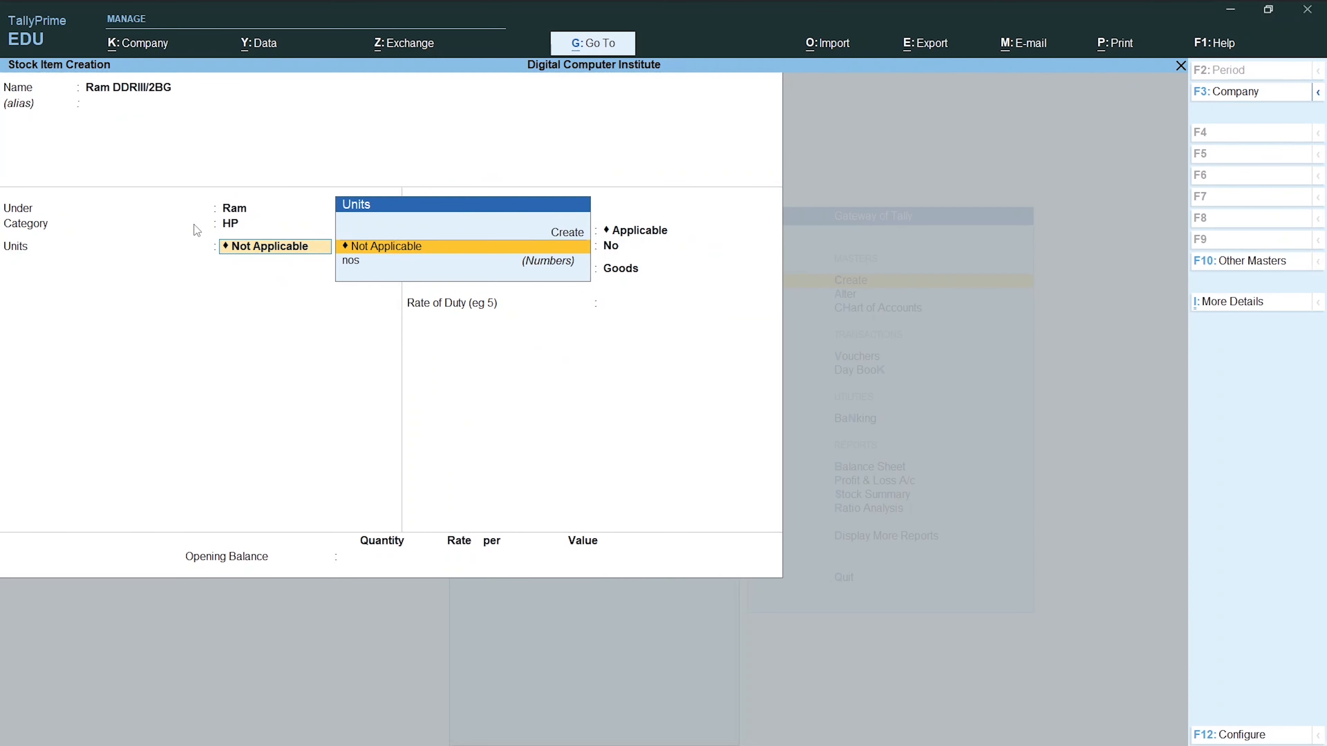
- Set the unit of Ram DDRIII/2BG to nos, keep the default statutory details and an empty opening balance, and save it
key("Down")
key("Return")
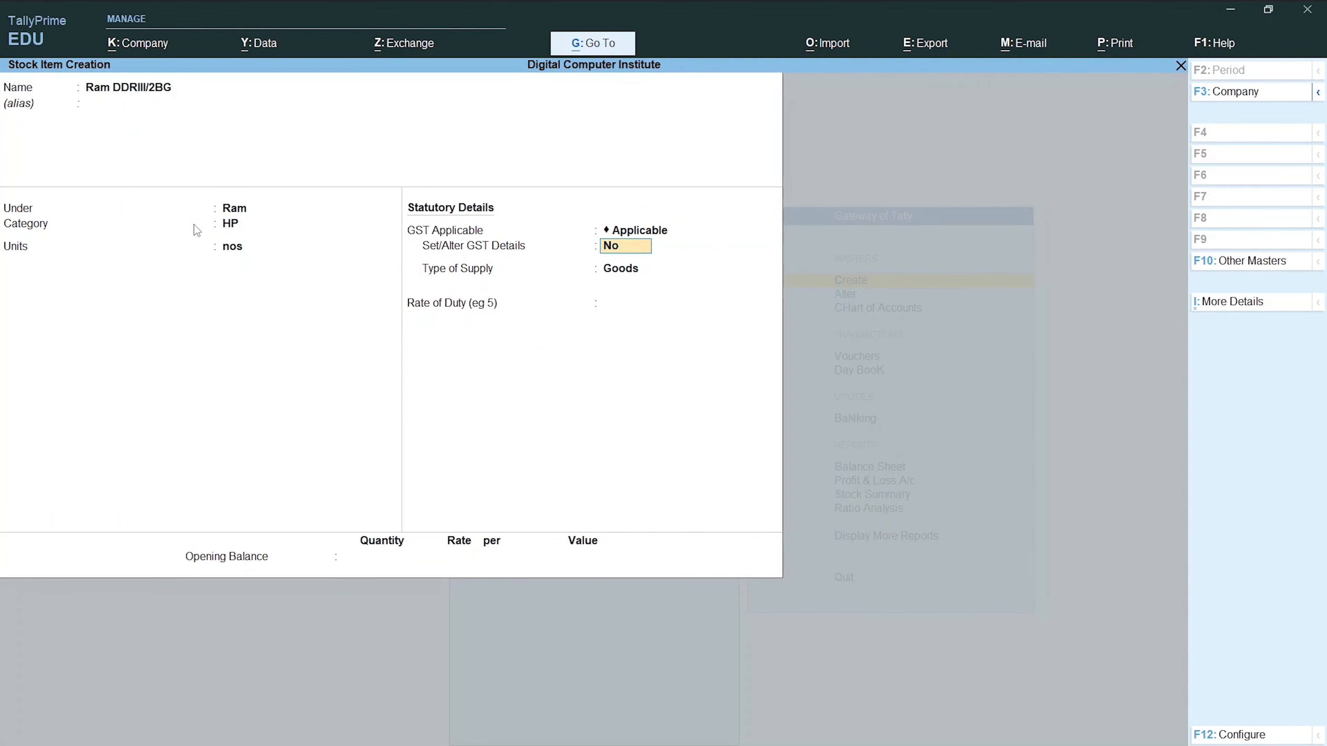
key("Return")
key("Return")
key("Return")
key("Return")
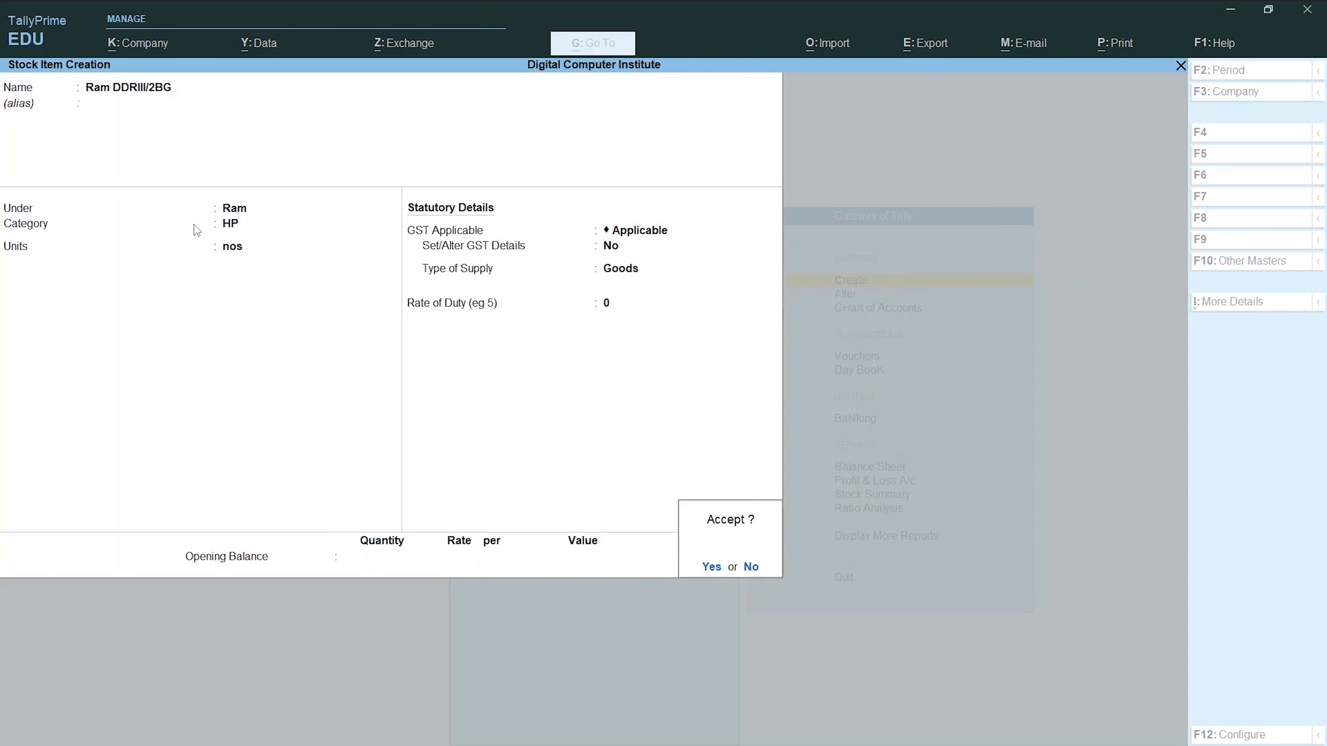
key("Return")
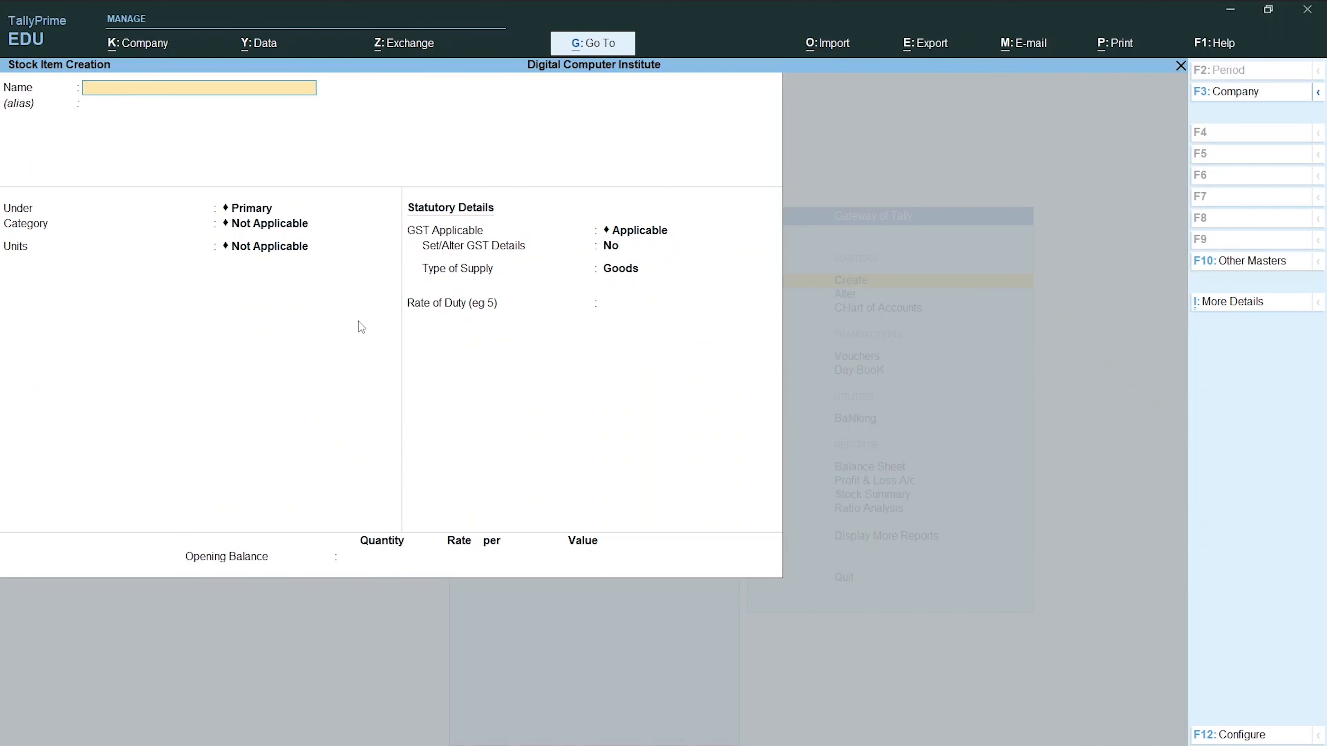
- Name the new stock item DDR III 4BG without an alias and place it under the Ram stock group
type("DDR III 4BG")
key("Return")
key("Return")
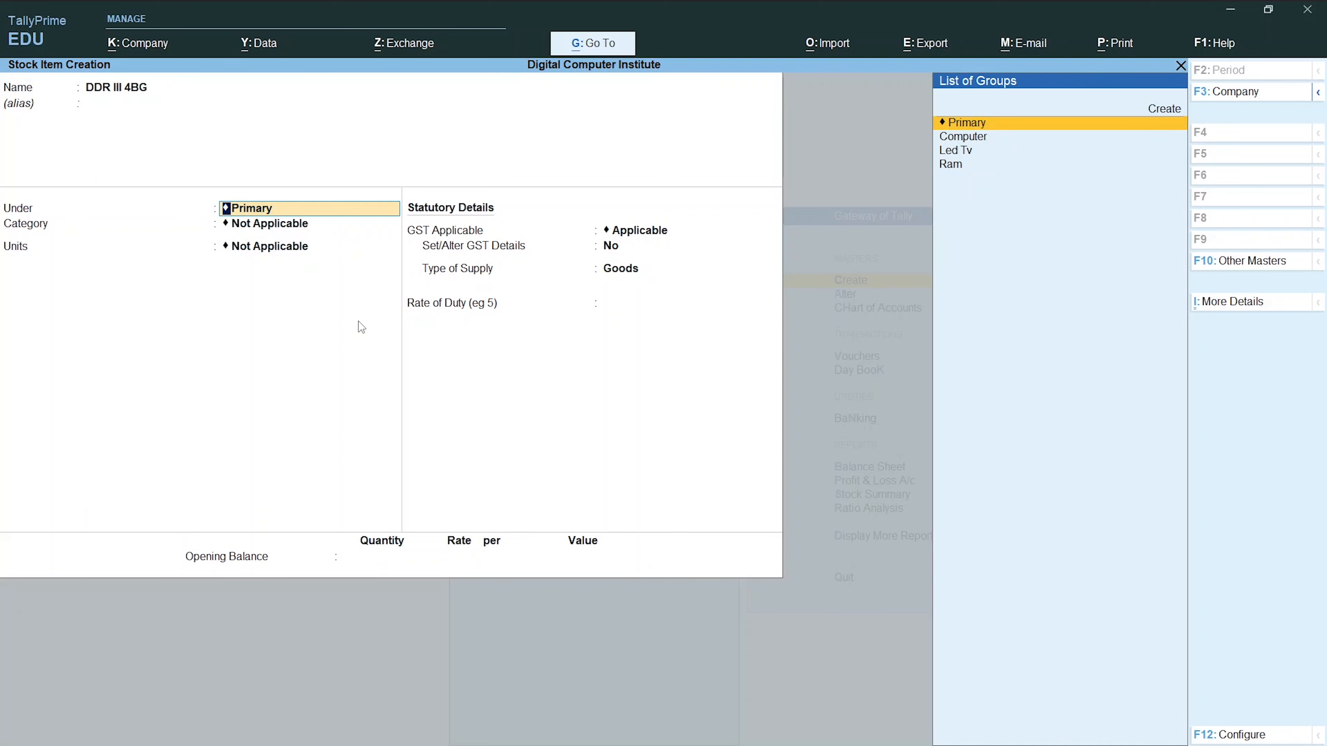
key("Down")
key("Down")
key("Down")
key("Return")
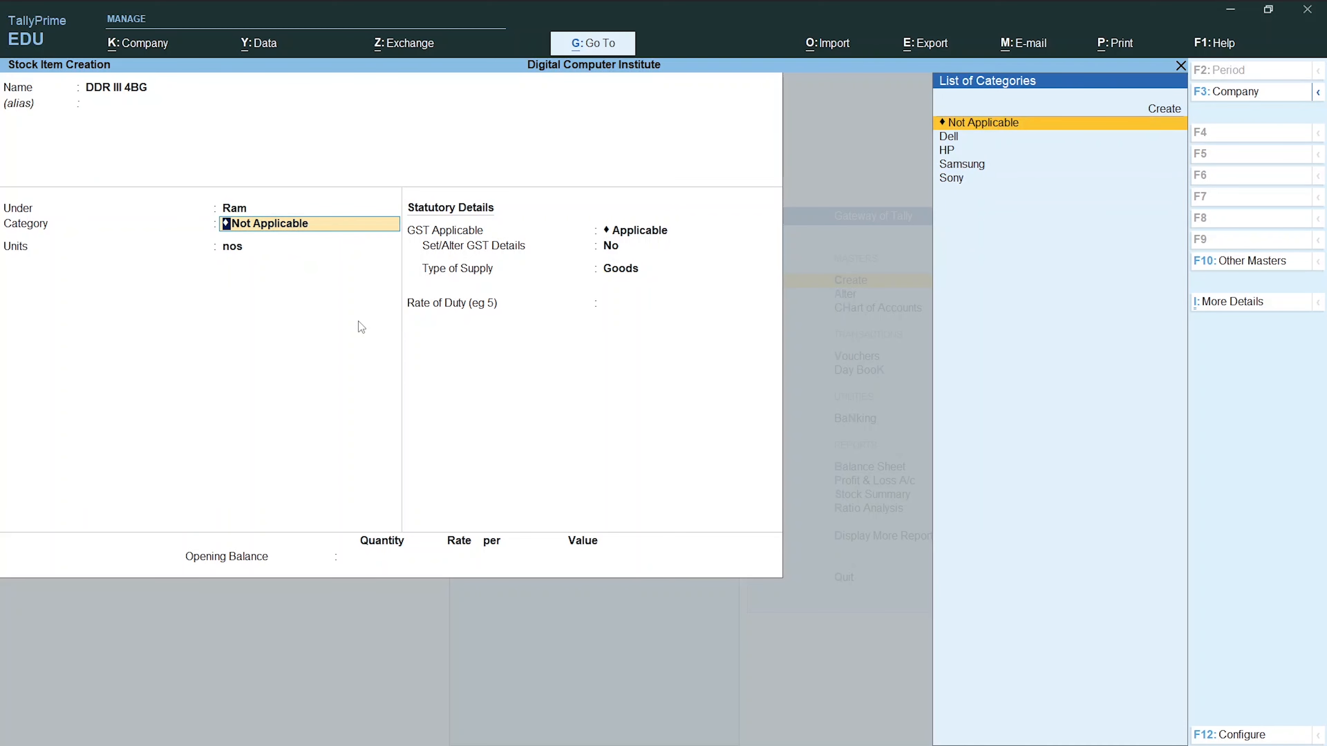
- Assign DDR III 4BG the HP category and keep the unit nos and the default statutory details
key("Down")
key("Down")
key("Return")
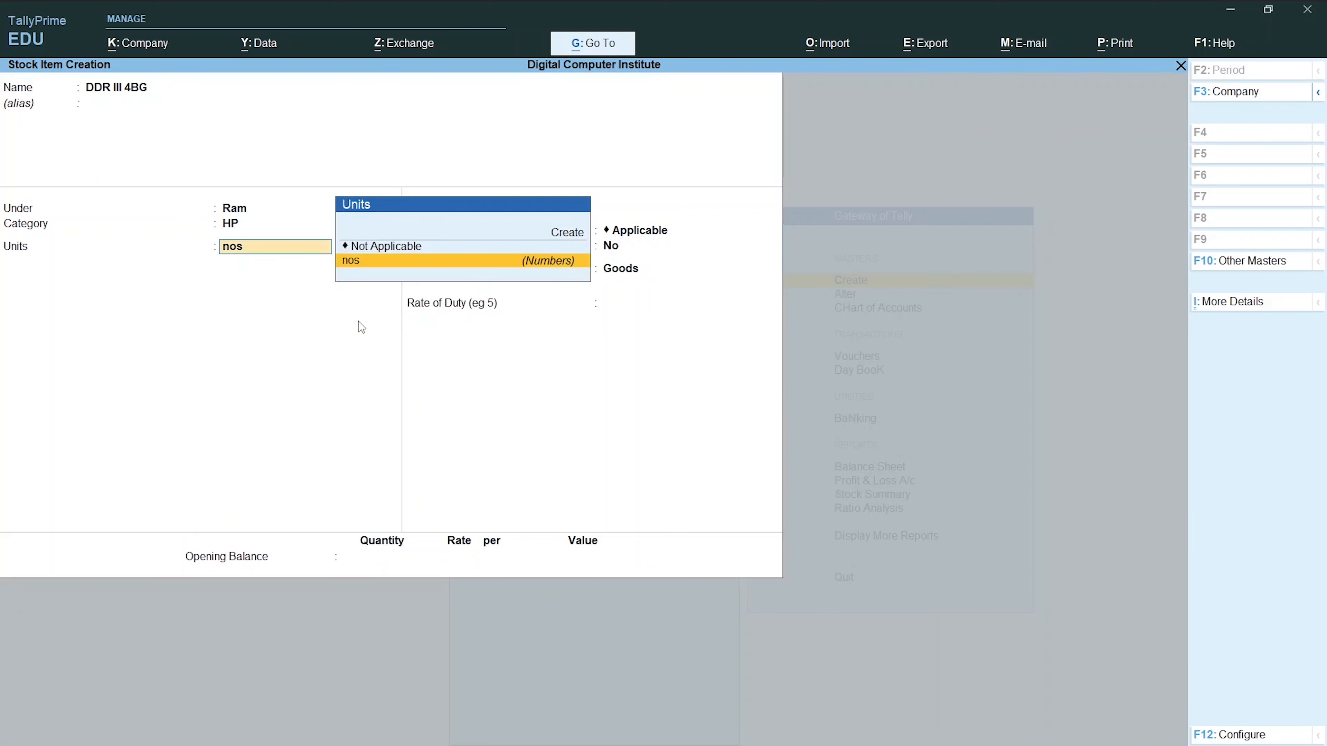
key("Return")
key("Return")
key("Return")
key("Return")
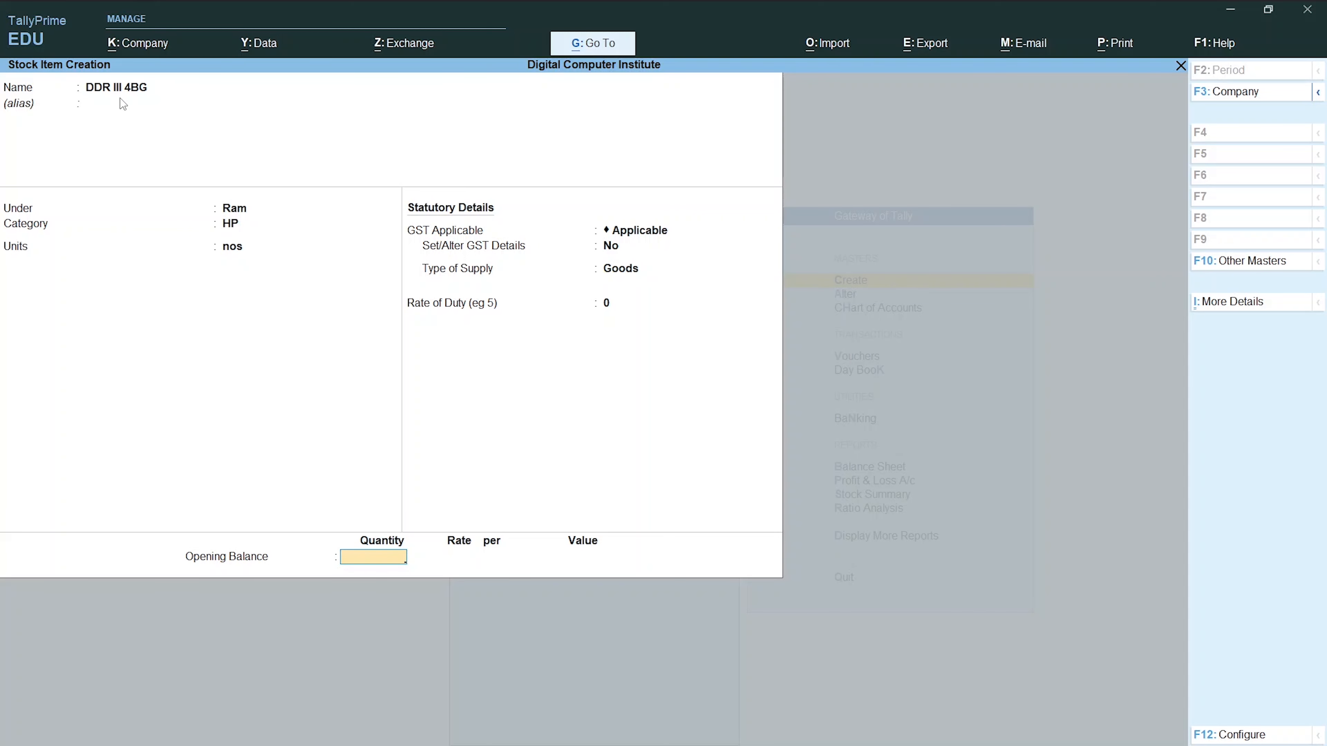
- Enter an opening quantity of 10 nos for DDR III 4BG and allocate it to XYZ Godown
type("10")
key("Return")
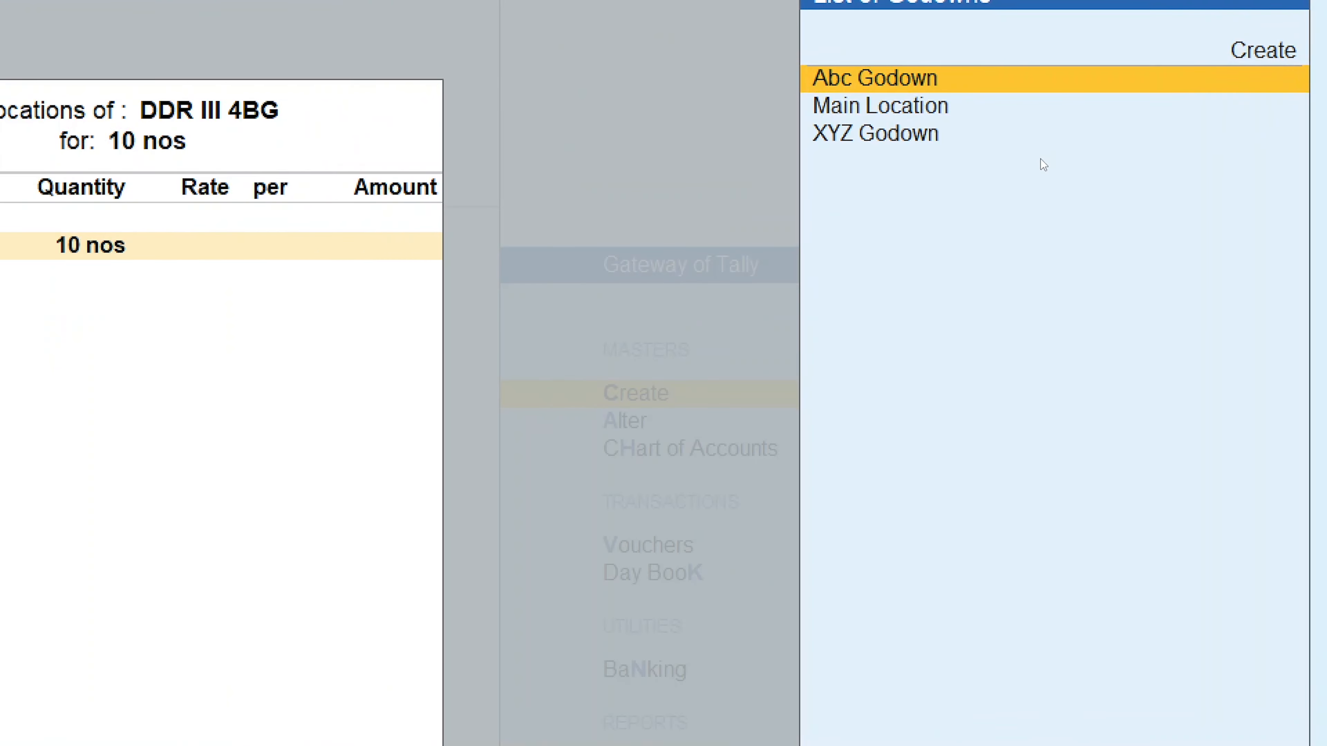
key("Down")
key("Down")
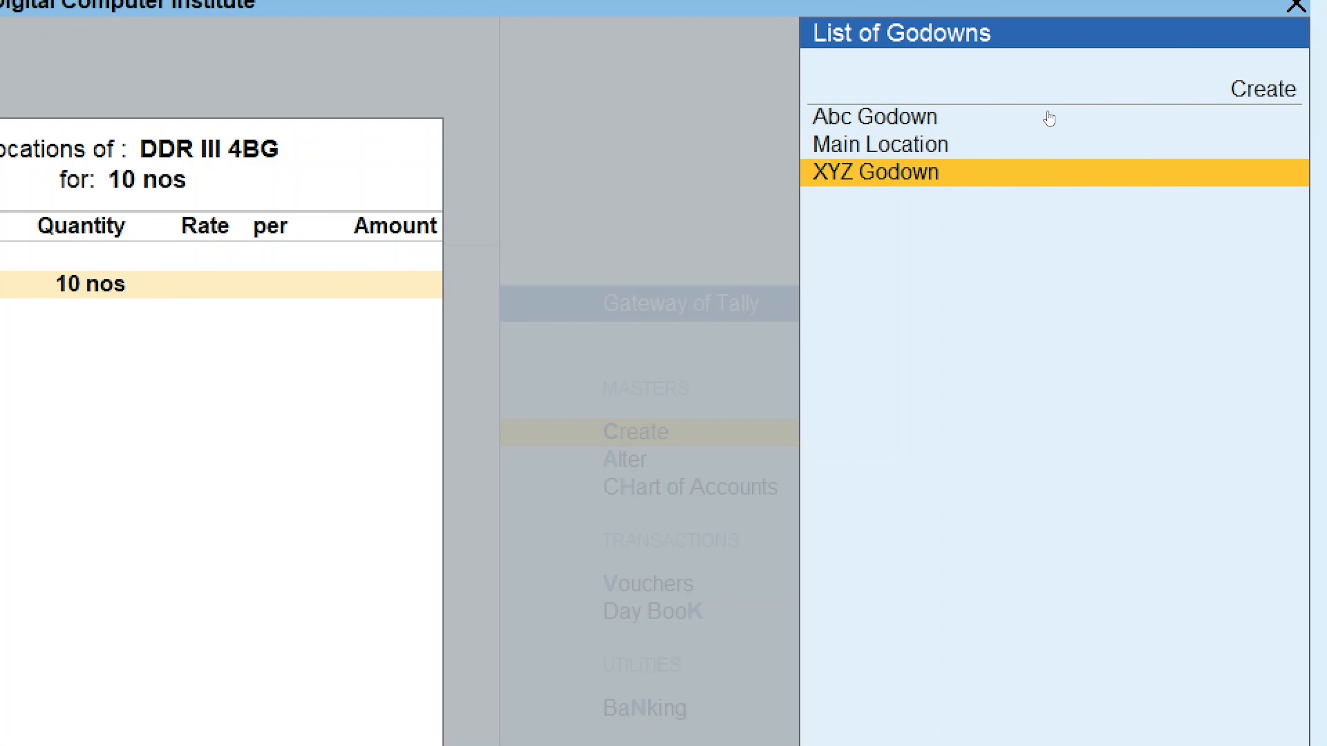
key("Up")
key("Up")
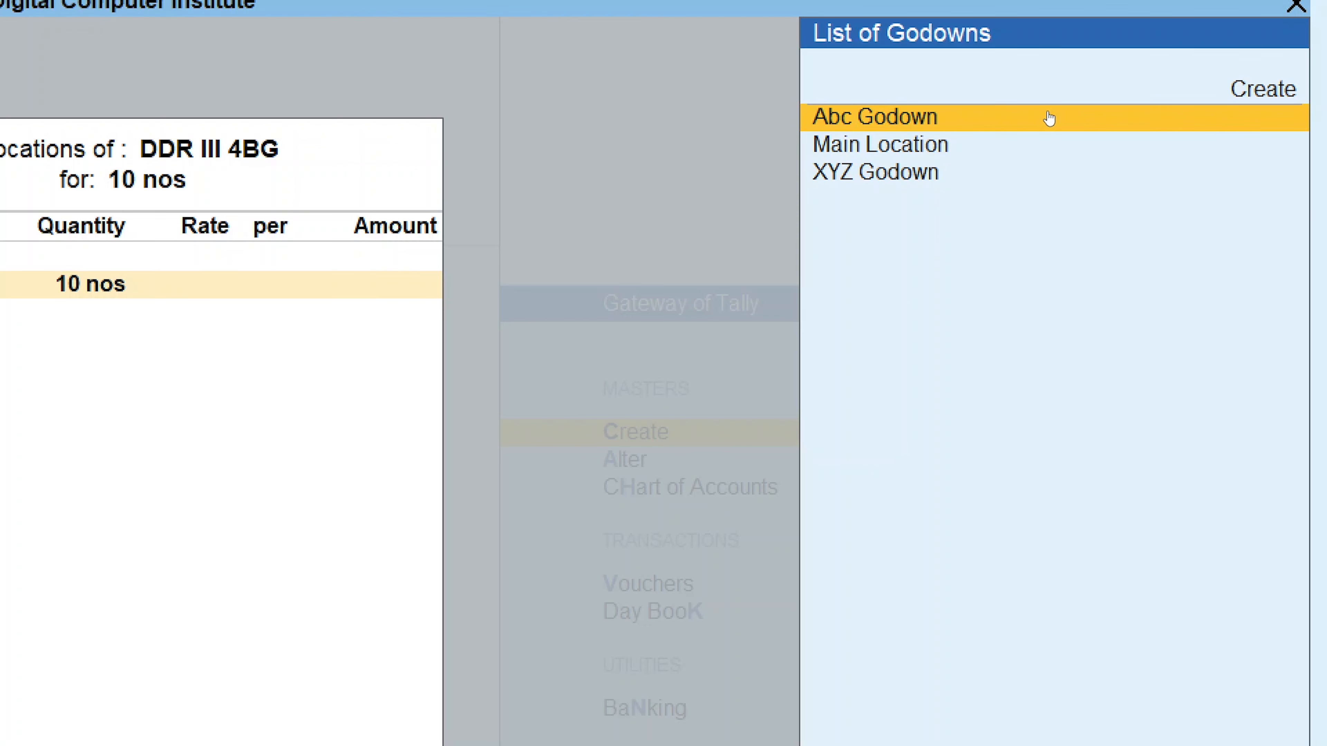
key("Down")
key("Down")
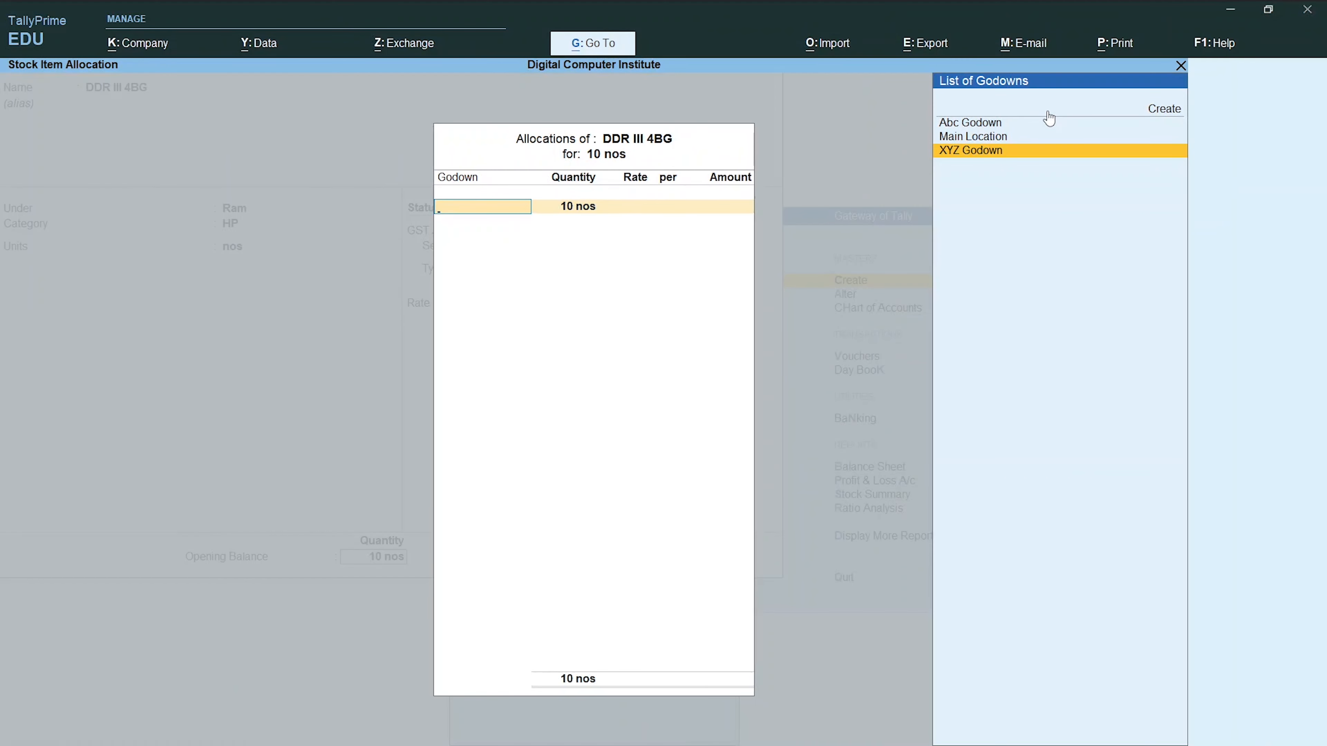
key("Return")
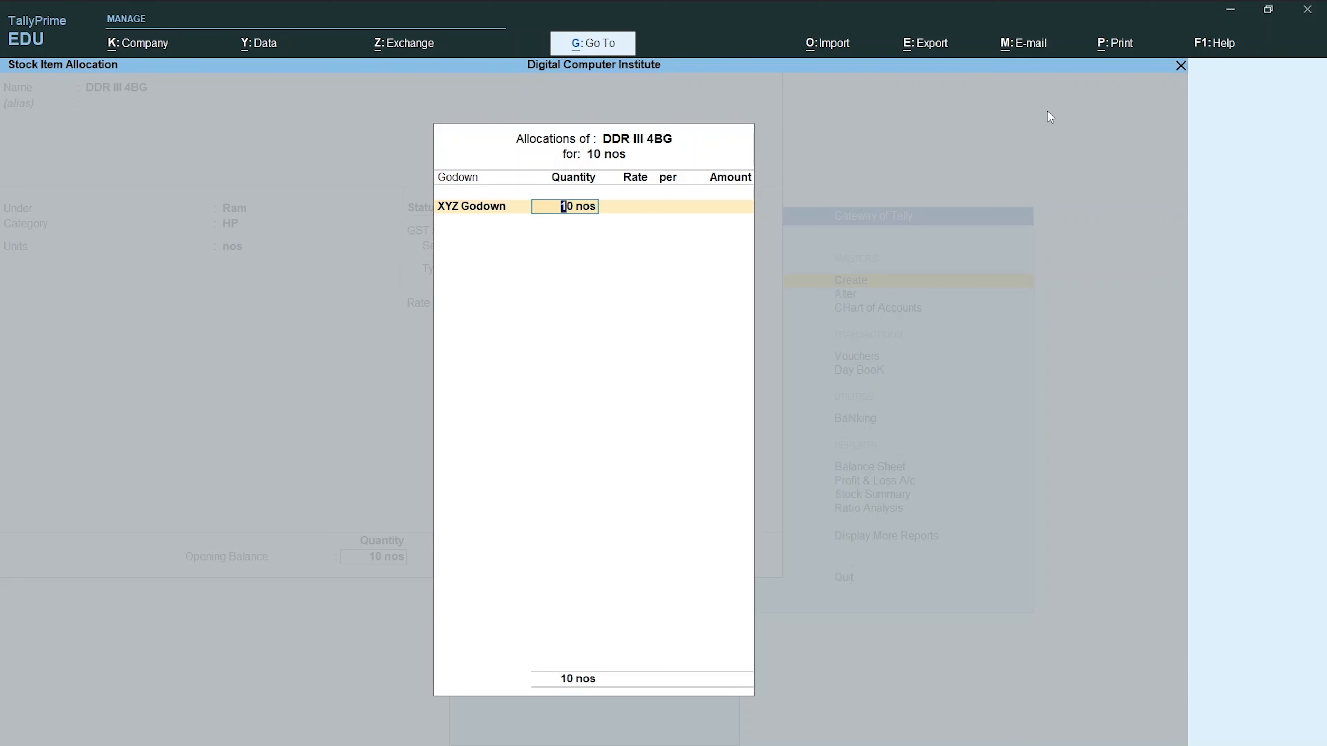
- Keep the allocated quantity, set the opening rate to 3500 per nos, and save the stock item DDR III 4BG
key("Return")
type("3500")
key("Return")
key("Return")
key("Return")
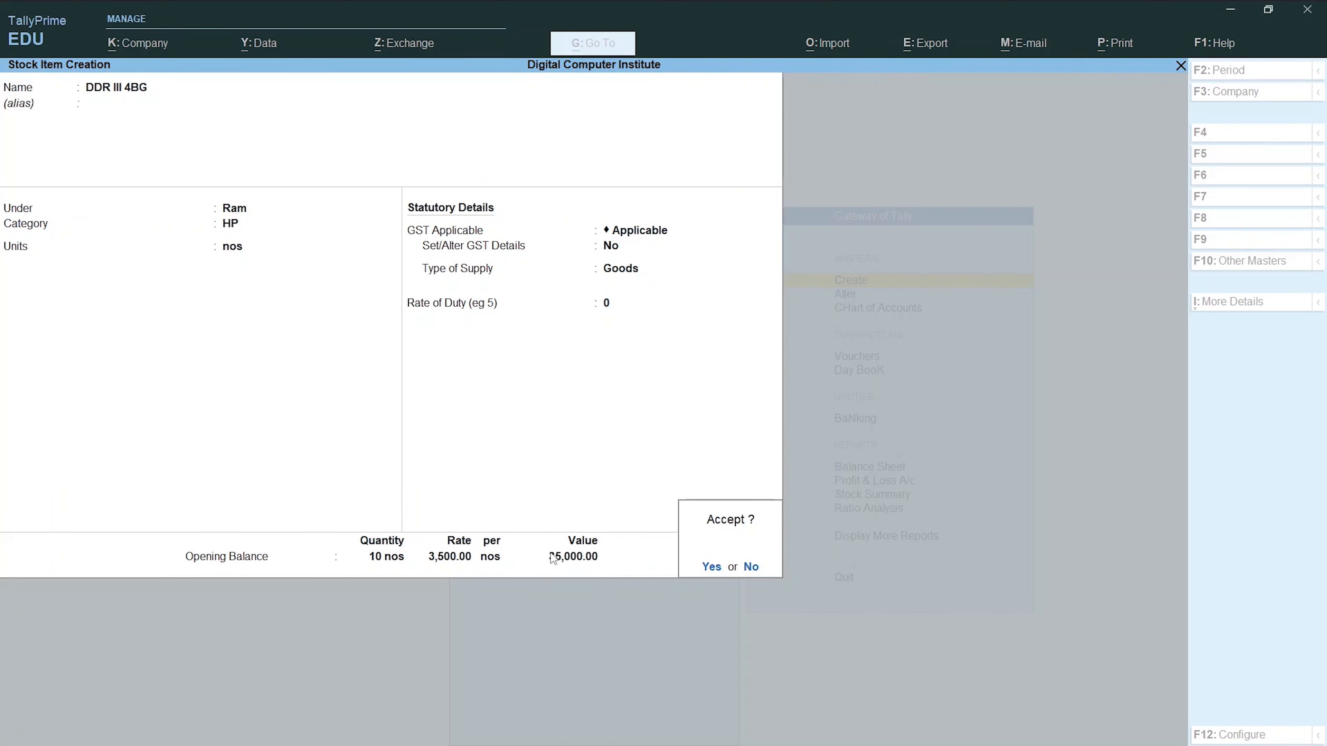
key("Return")
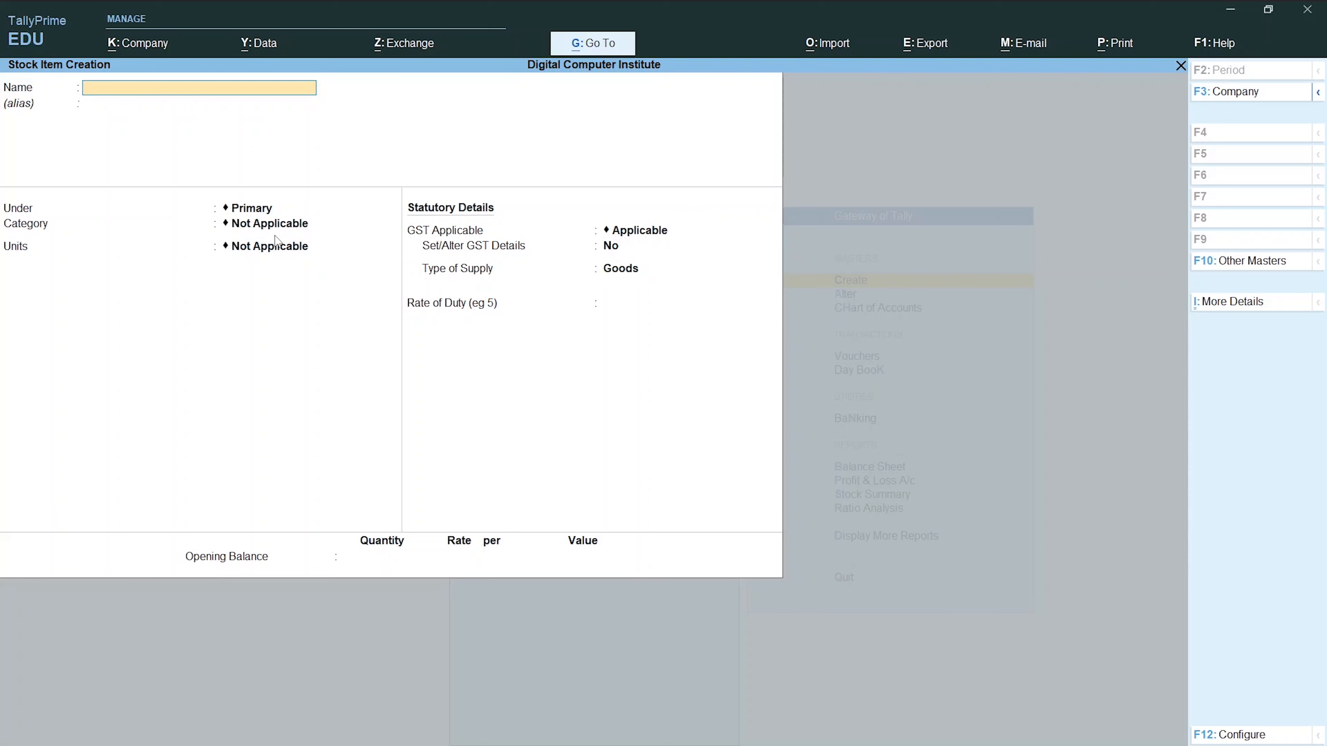
- Check the Dell RAM entries in the Word product list, then name the new TallyPrime stock item DDR IV 4BG under Ram
key("alt+Tab")
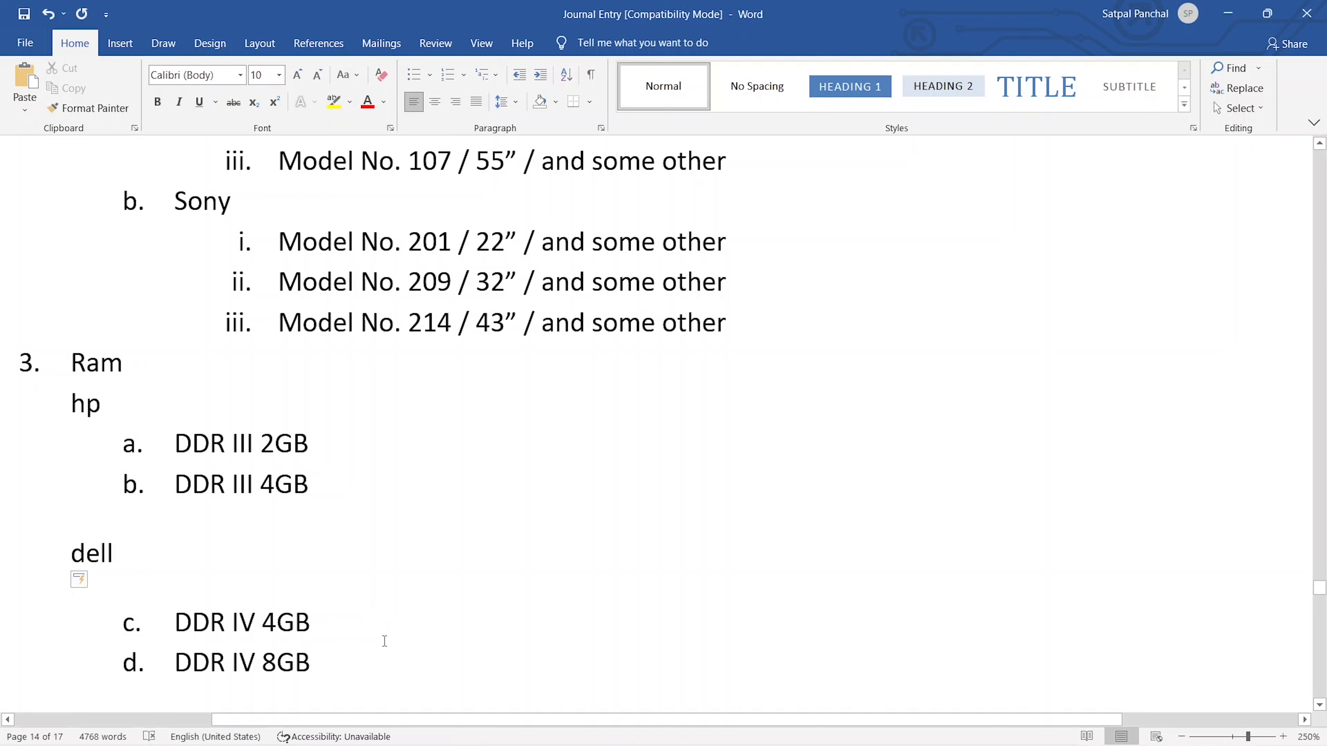
key("alt+Tab")
type("D")
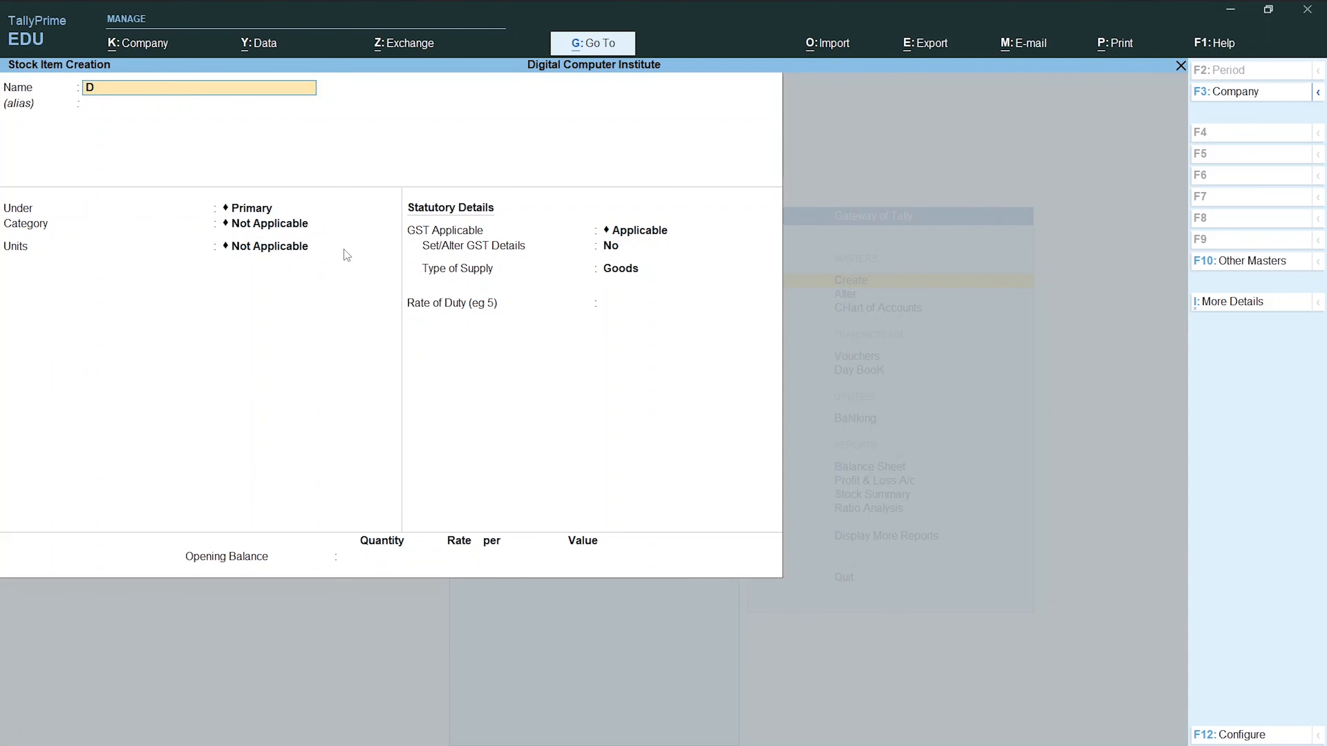
type("DR IV 4BG")
key("Return")
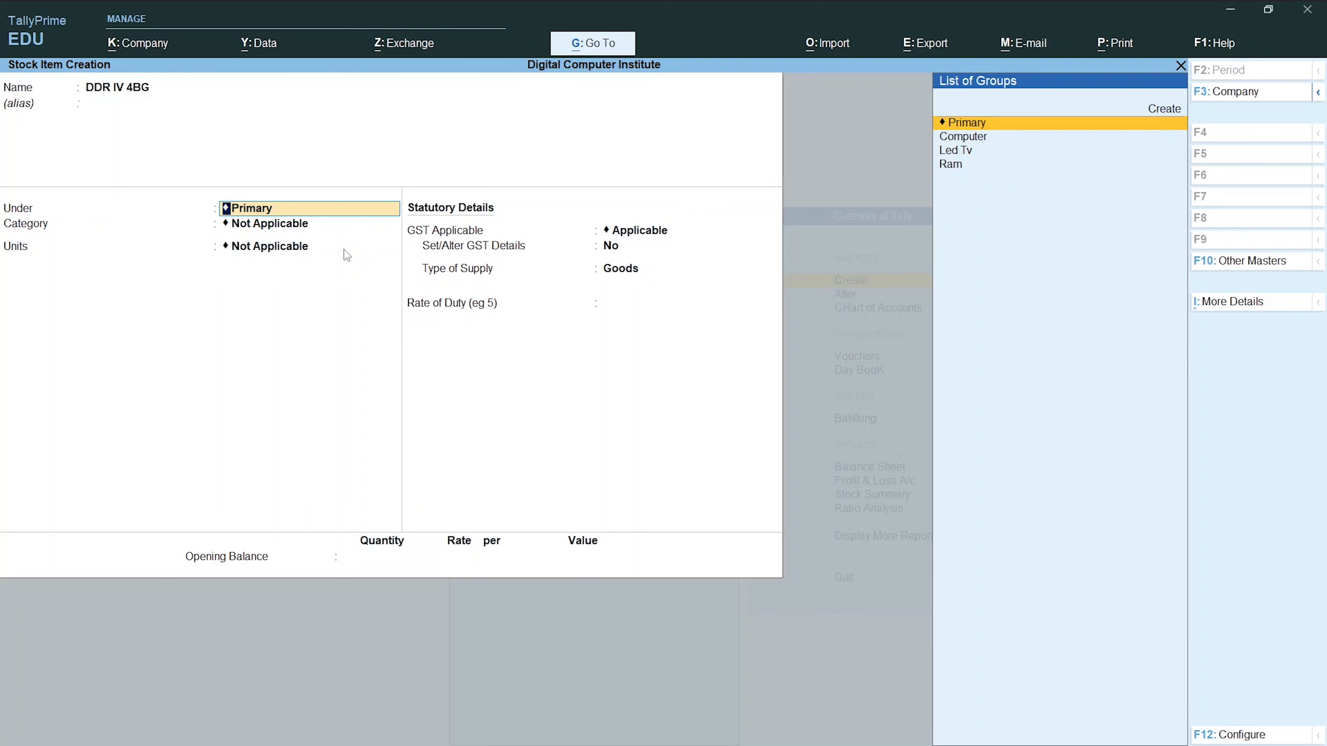
key("Down")
key("Down")
key("Down")
key("Return")
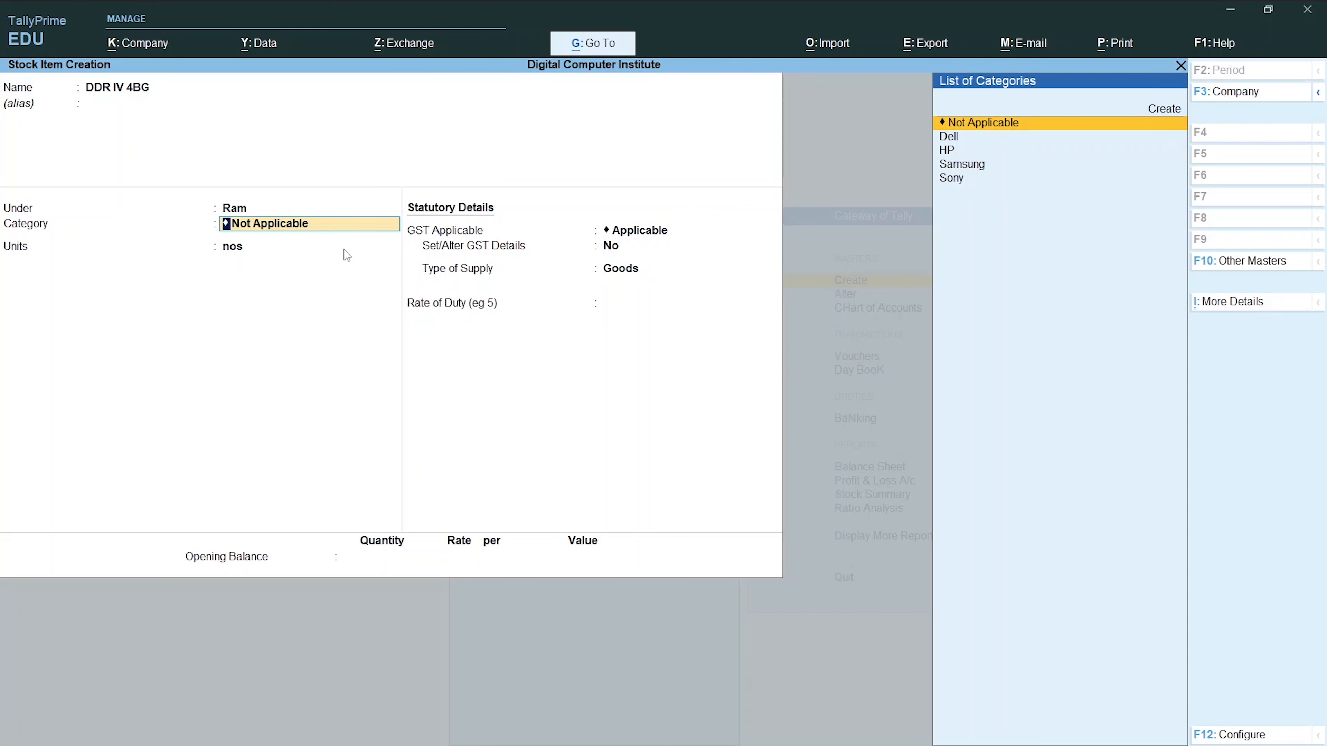
- Assign the stock item DDR IV 4BG to the Dell category
key("Down")
key("Down")
key("Down")
key("Up")
key("Up")
key("Return")
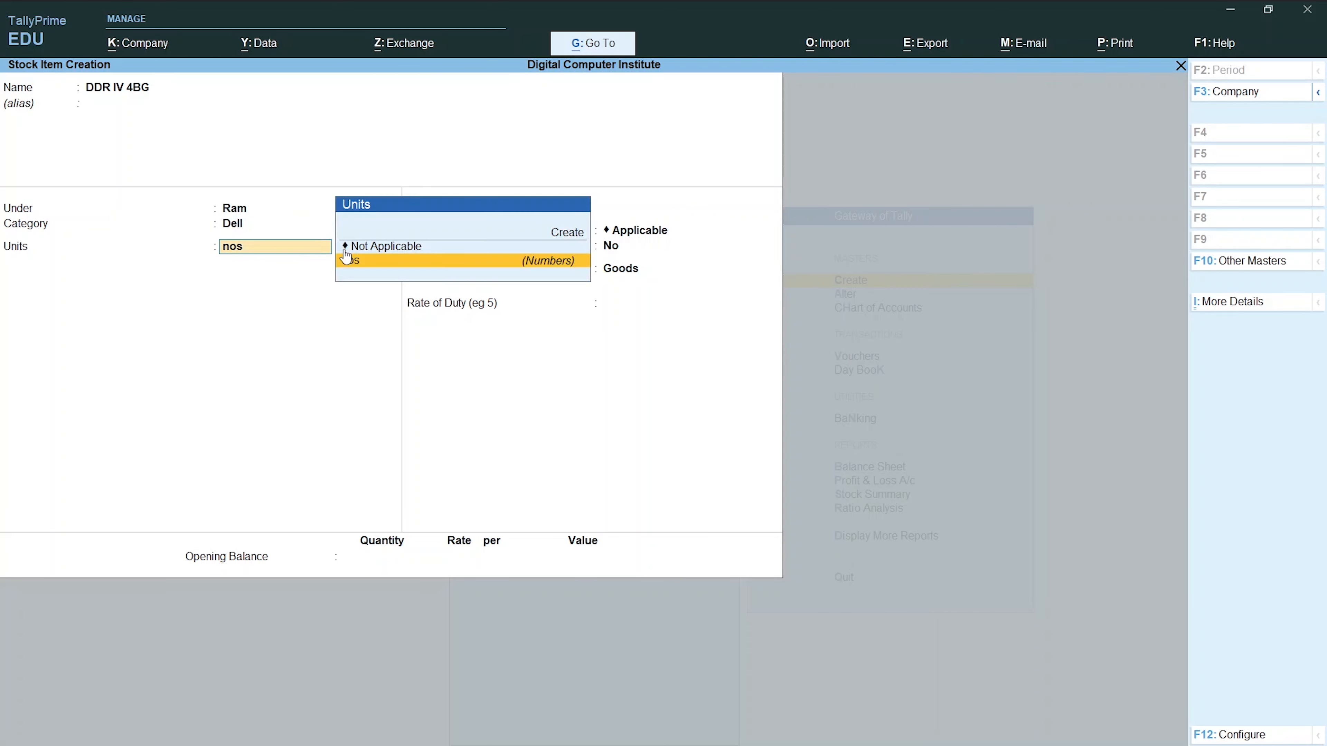
- Keep the unit nos and default statutory details for DDR IV 4BG and save it without an opening balance
key("Return")
key("Return")
key("Return")
key("Return")
key("Return")
key("Return")
key("Return")
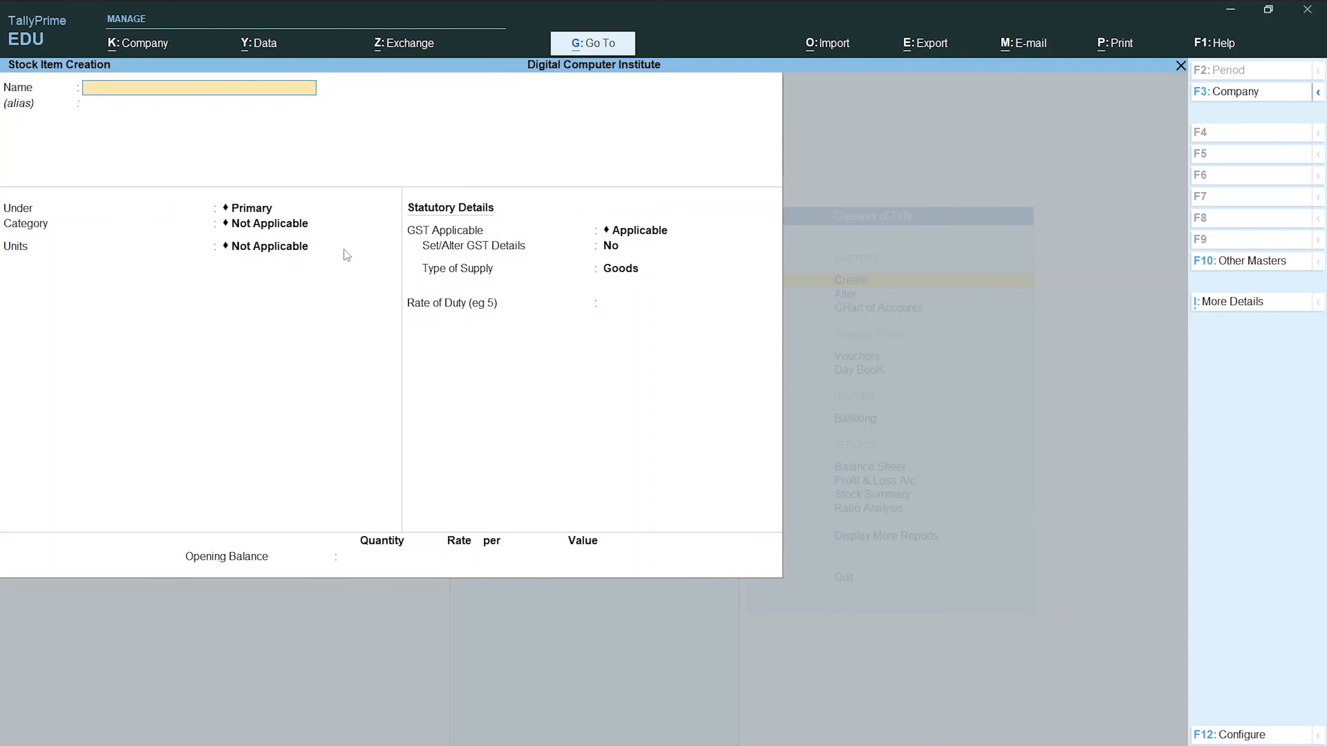
- Name the new stock item DDR IV 8GB without an alias and place it under the Ram stock group
type("D")
type("RR")
key("BackSpace")
key("BackSpace")
type("DR IV 8GB")
key("BackSpace")
type("B")
key("Return")
key("Return")
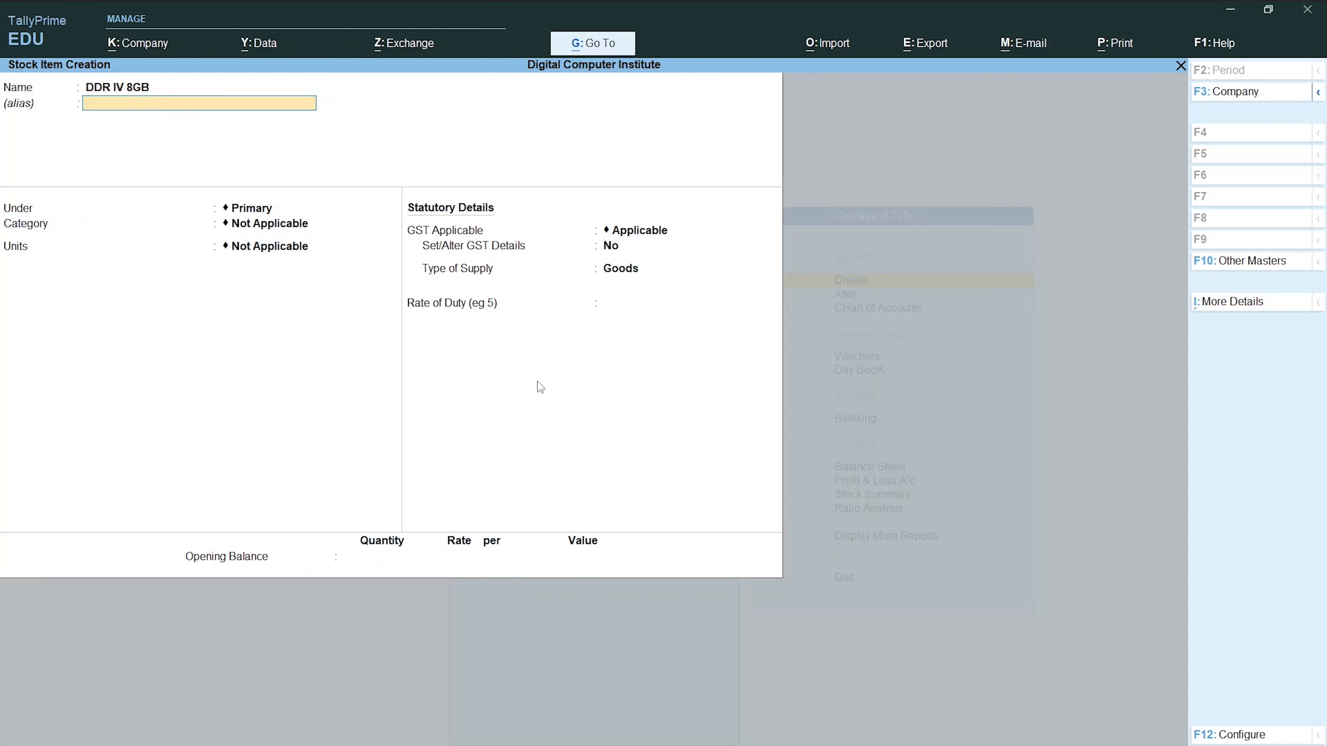
key("Down")
key("Down")
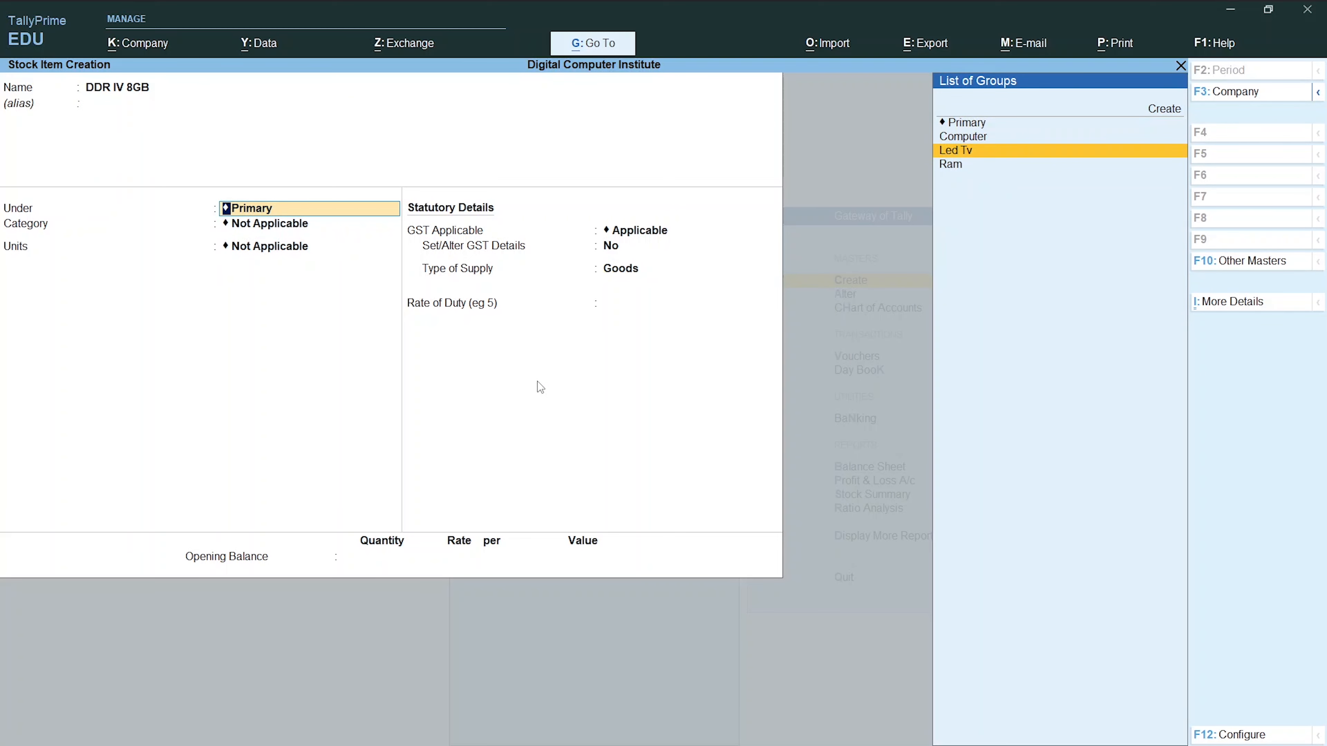
key("Down")
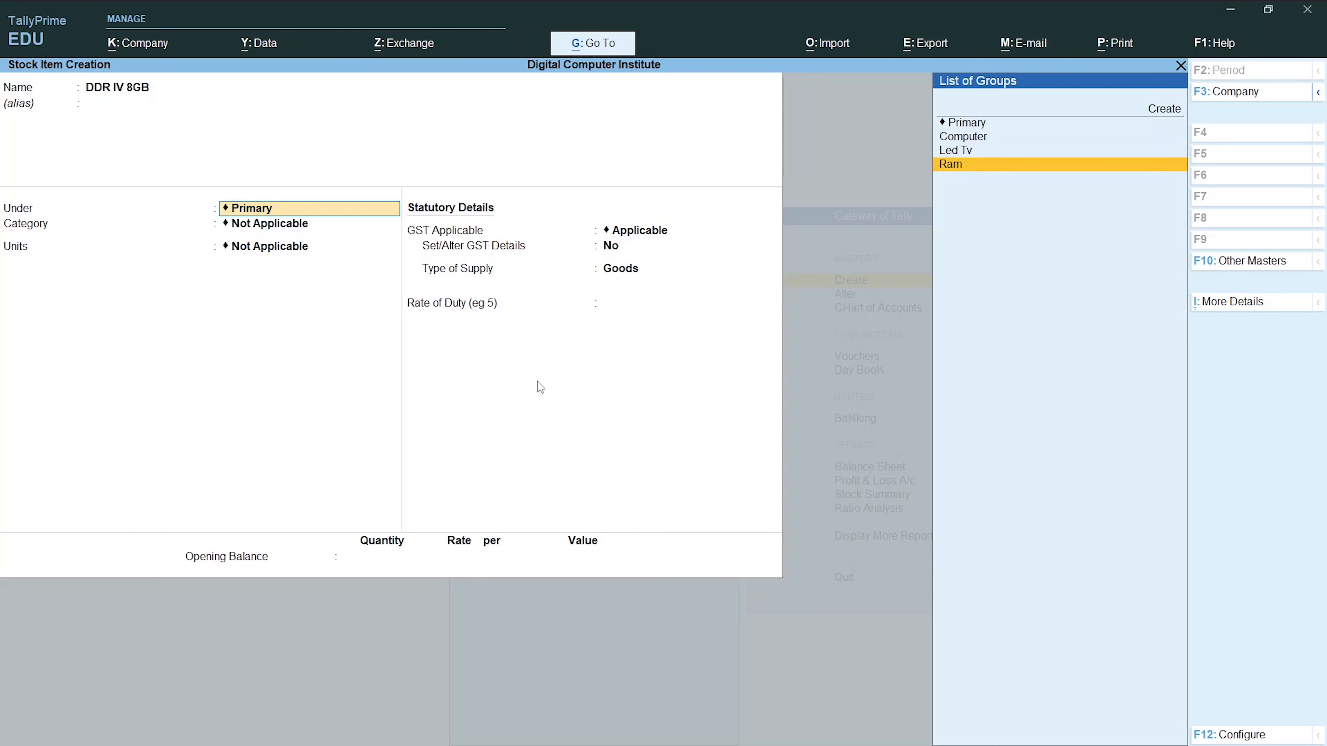
key("Return")
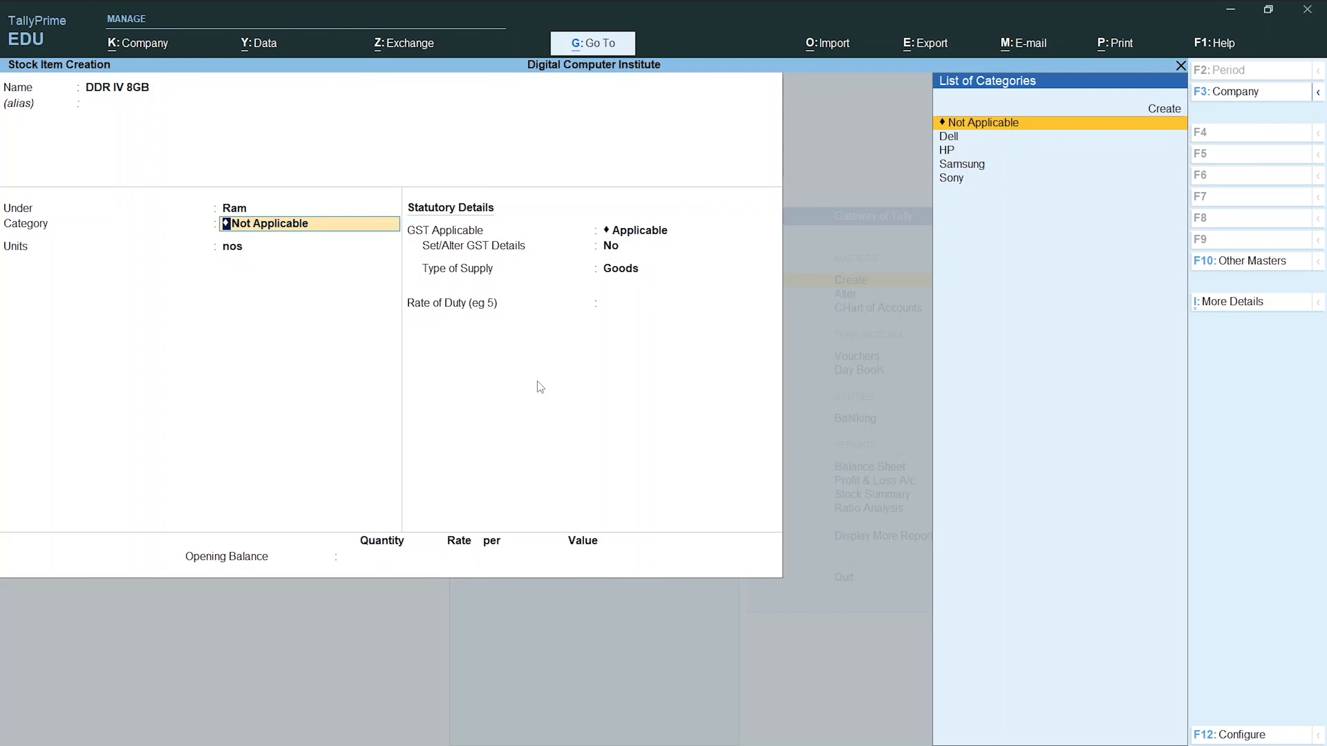
- Assign DDR IV 8GB the Dell category and keep the unit nos and the default statutory details
key("Down")
key("Down")
key("Down")
key("Up")
key("Up")
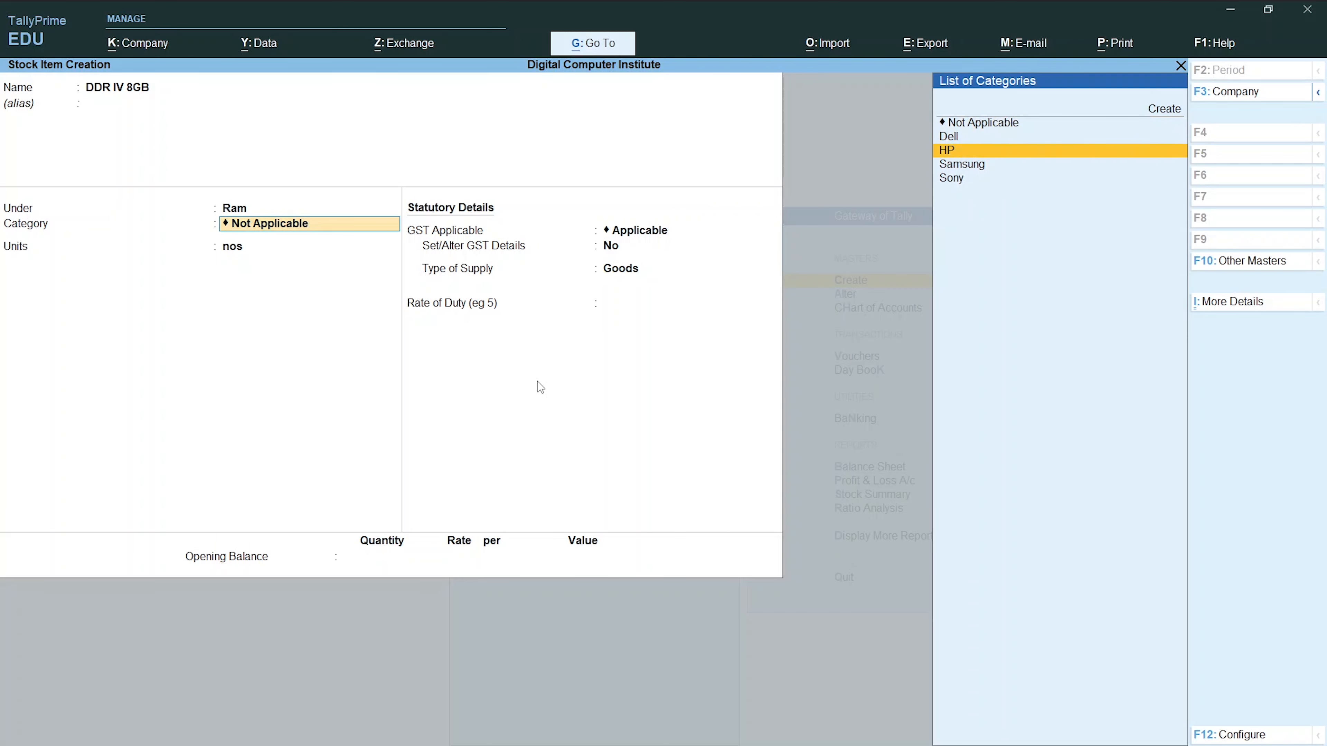
key("Return")
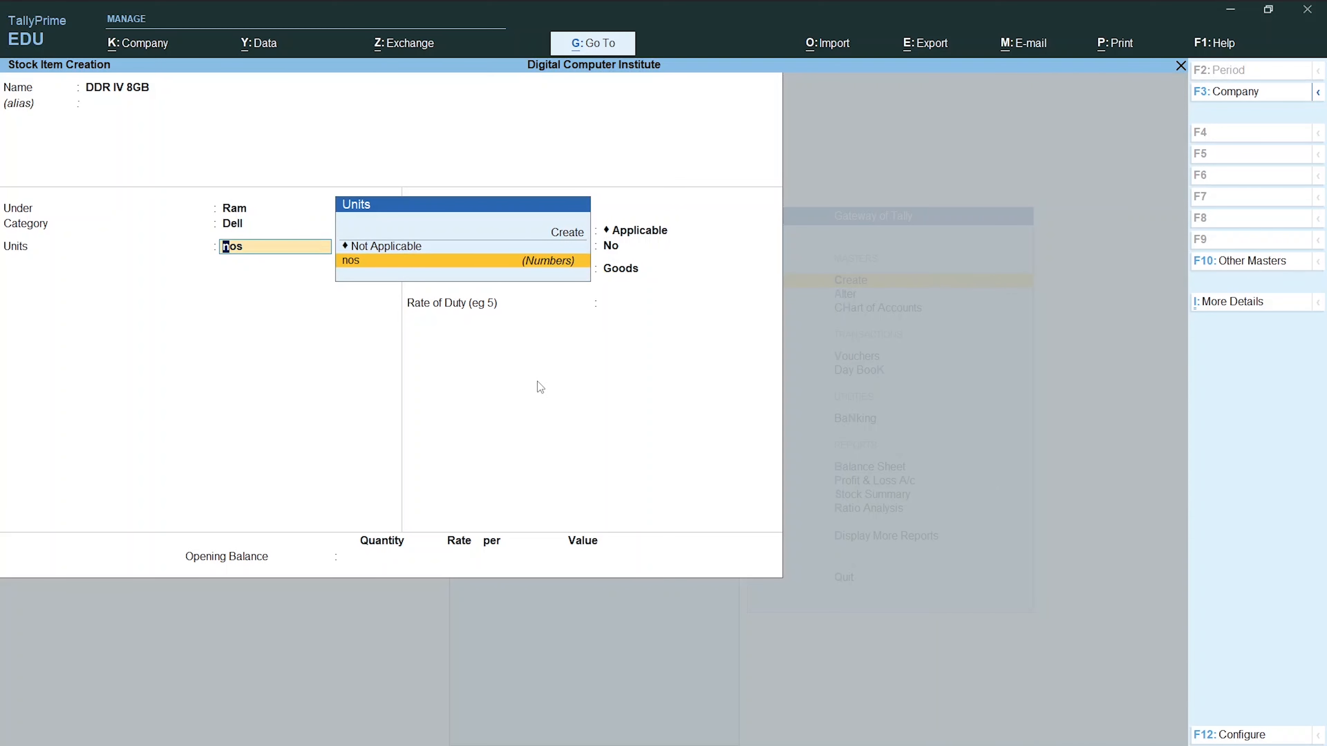
key("Return")
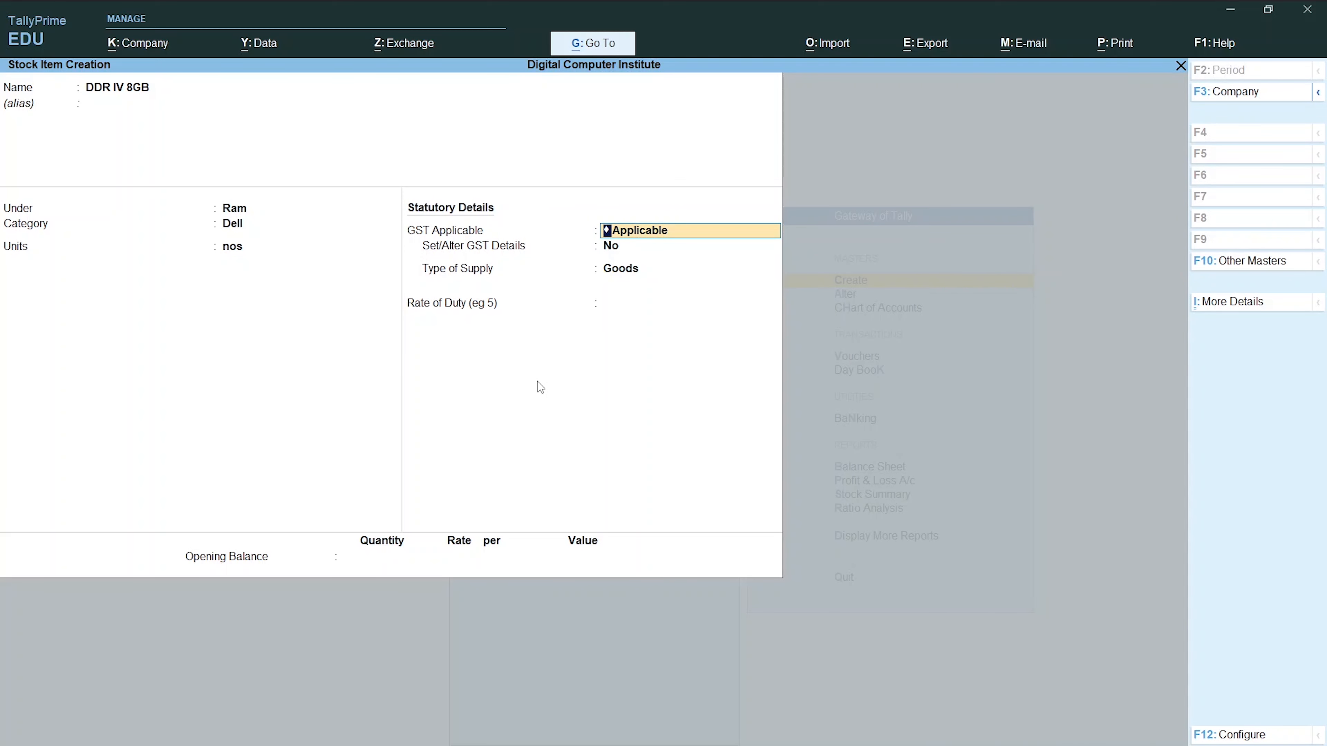
key("Return")
key("Return")
key("Return")
key("Return")
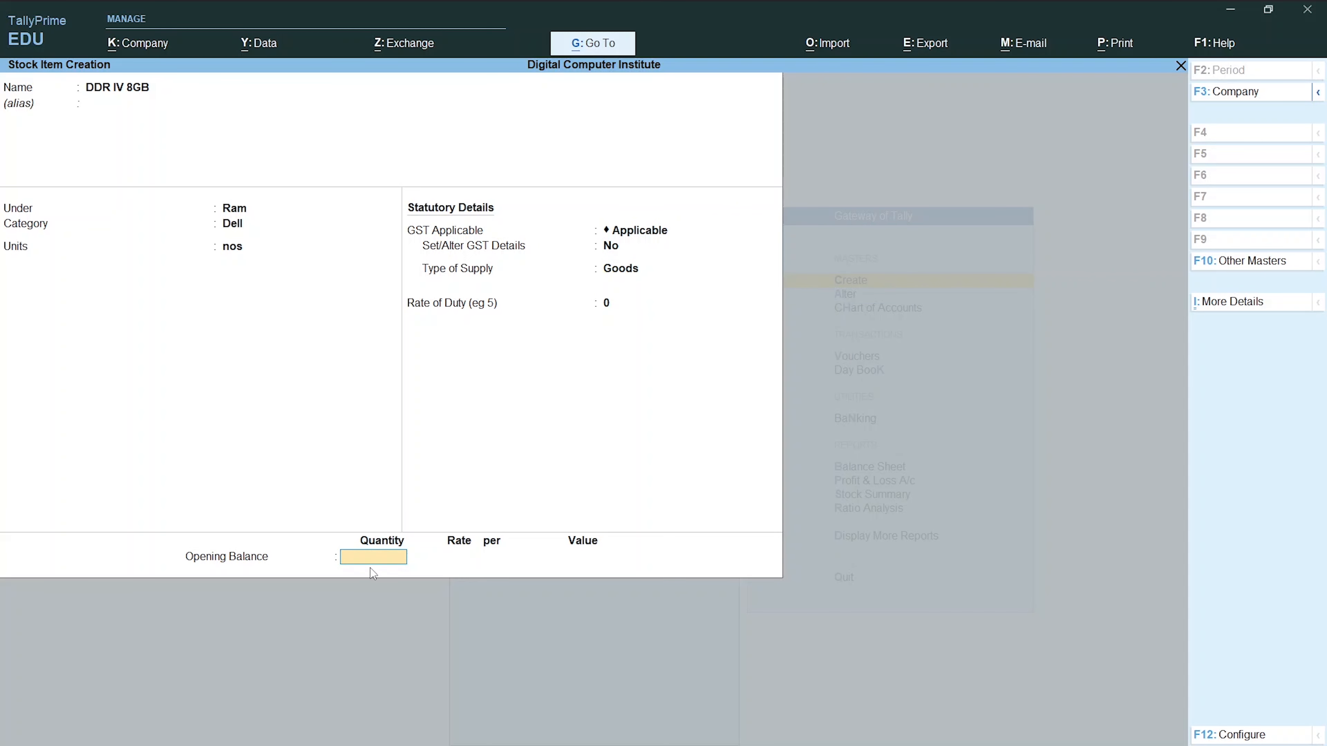
- Enter an opening quantity of 20 nos for DDR IV 8GB and allocate all of it to Abc Godown
type("1")
type("0")
key("Return")
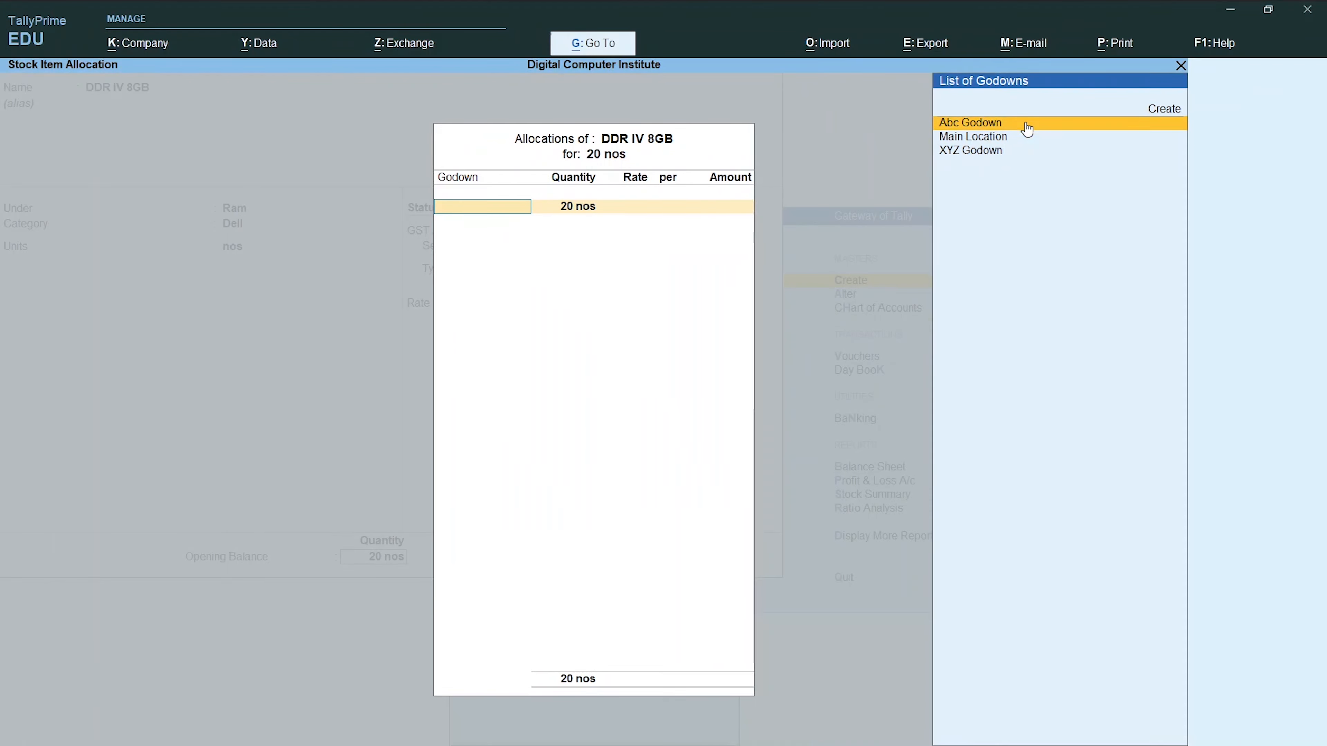
left_click(1027, 128)
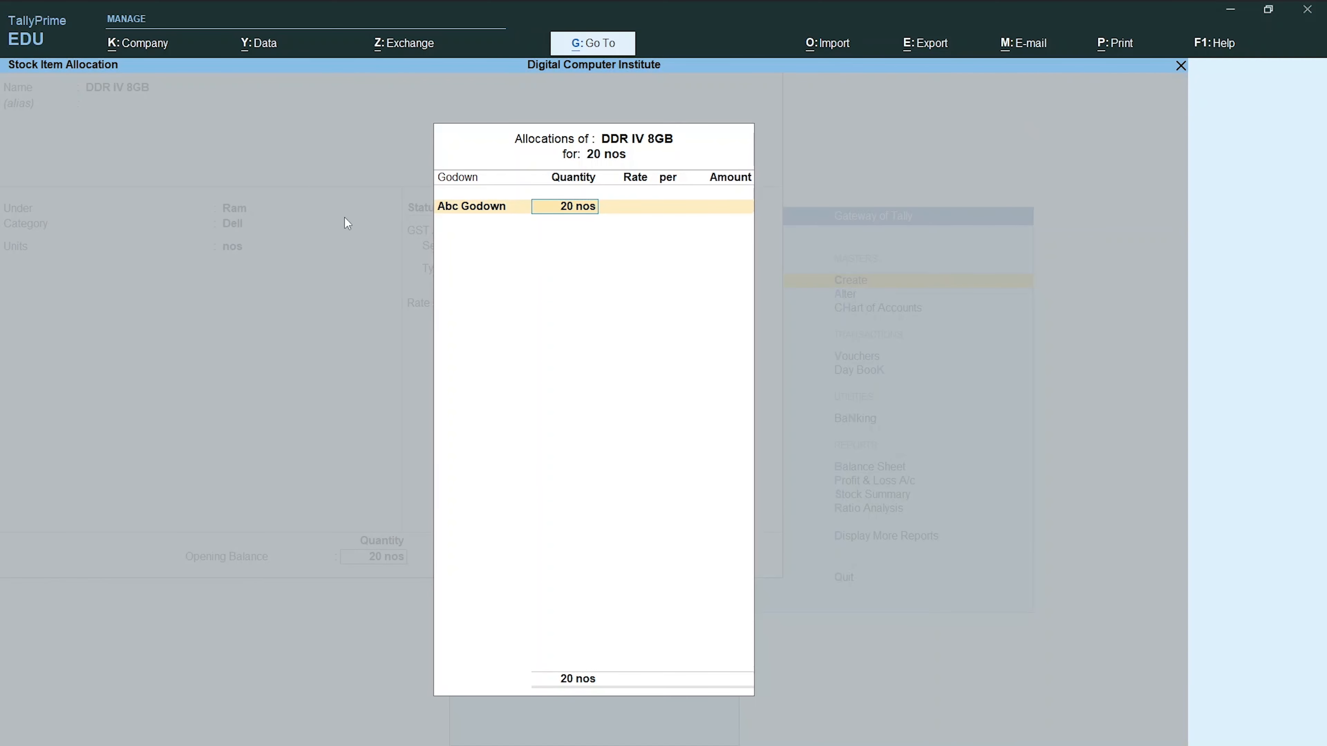
key("Return")
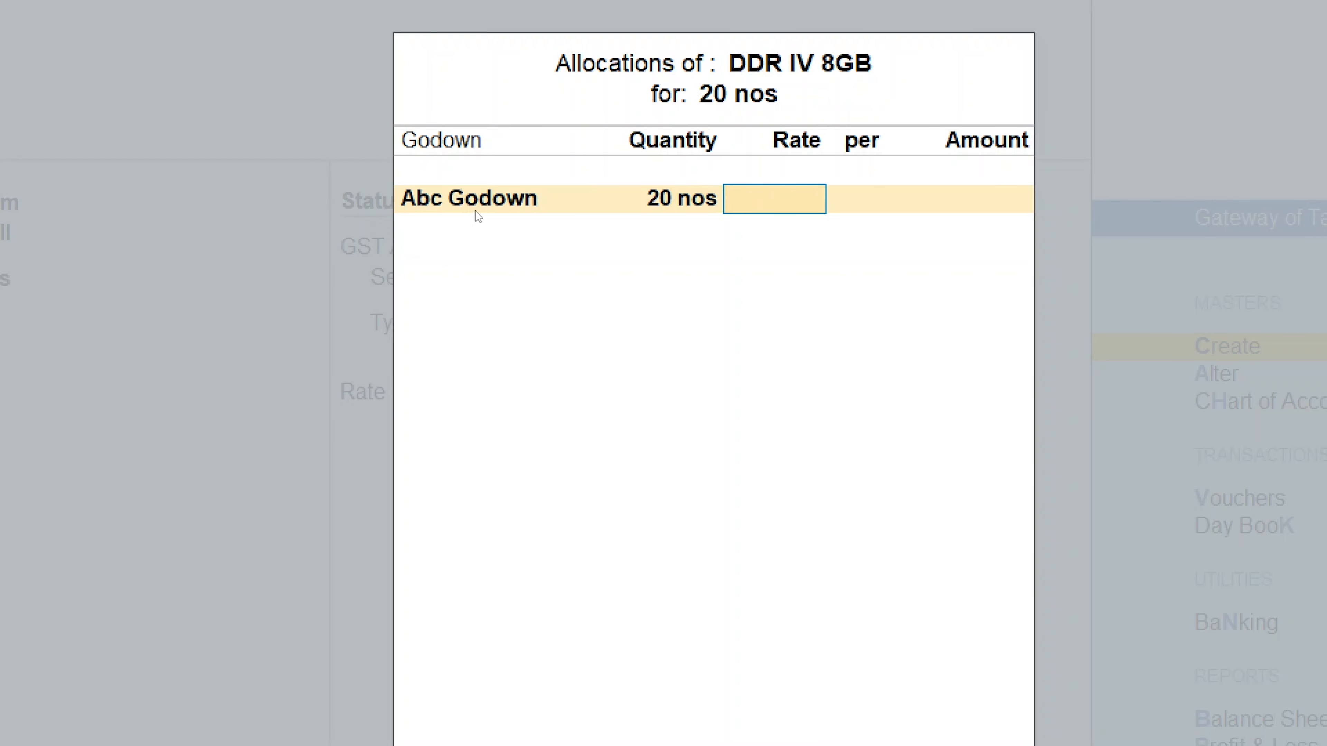
- Set the opening rate to 2500 per nos and save the stock item DDR IV 8GB
type("2500")
key("Return")
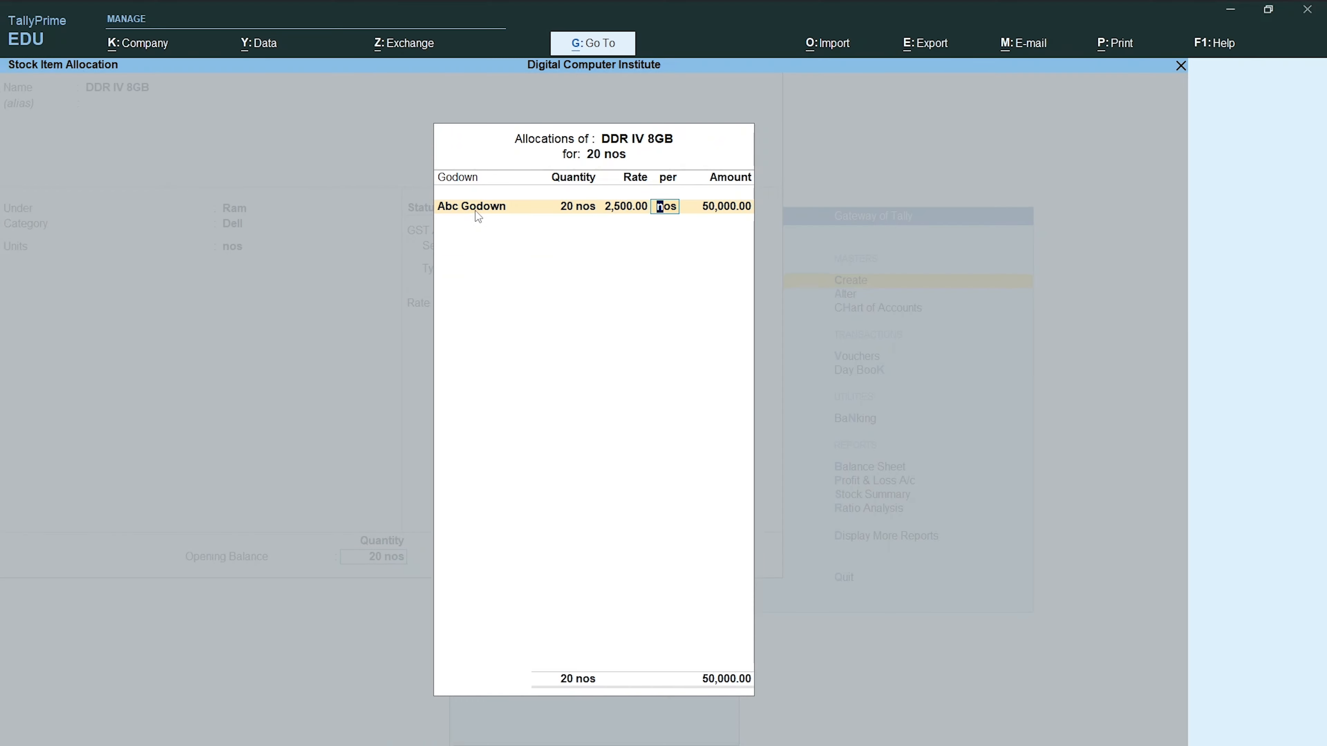
key("Return")
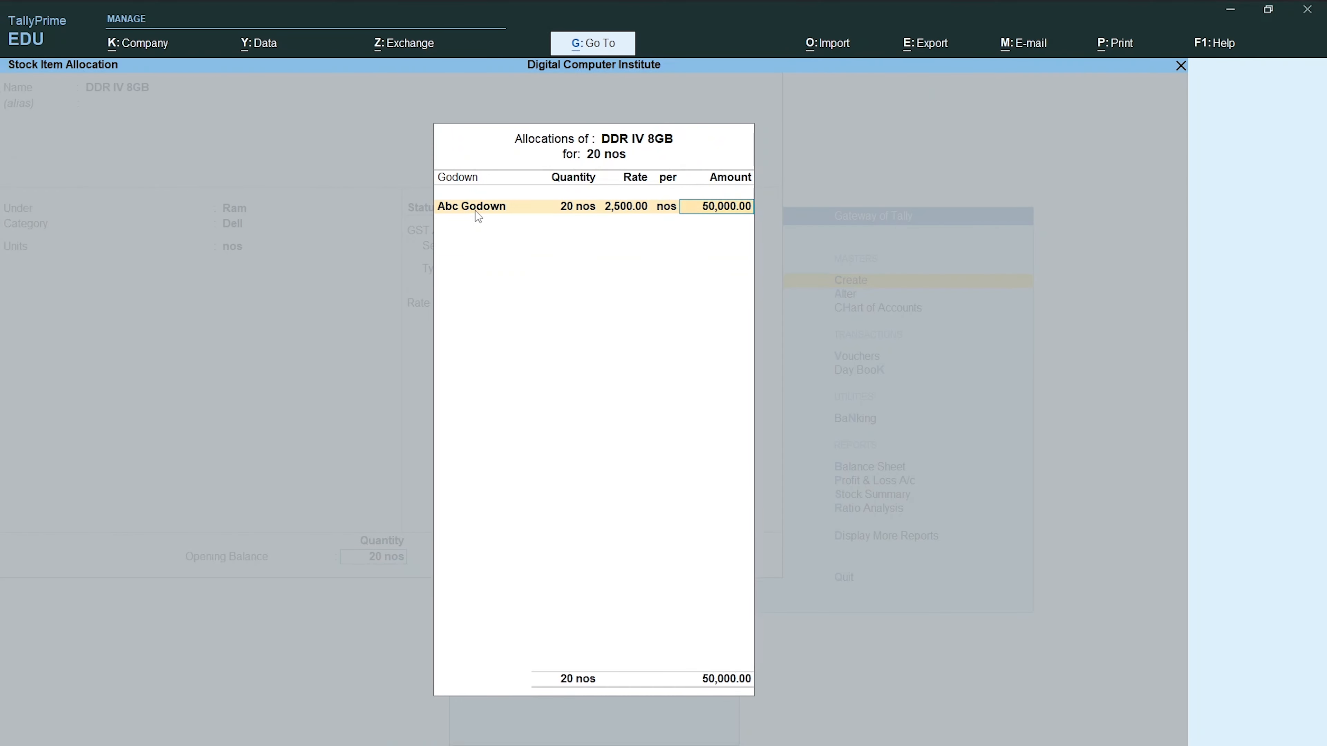
key("Return")
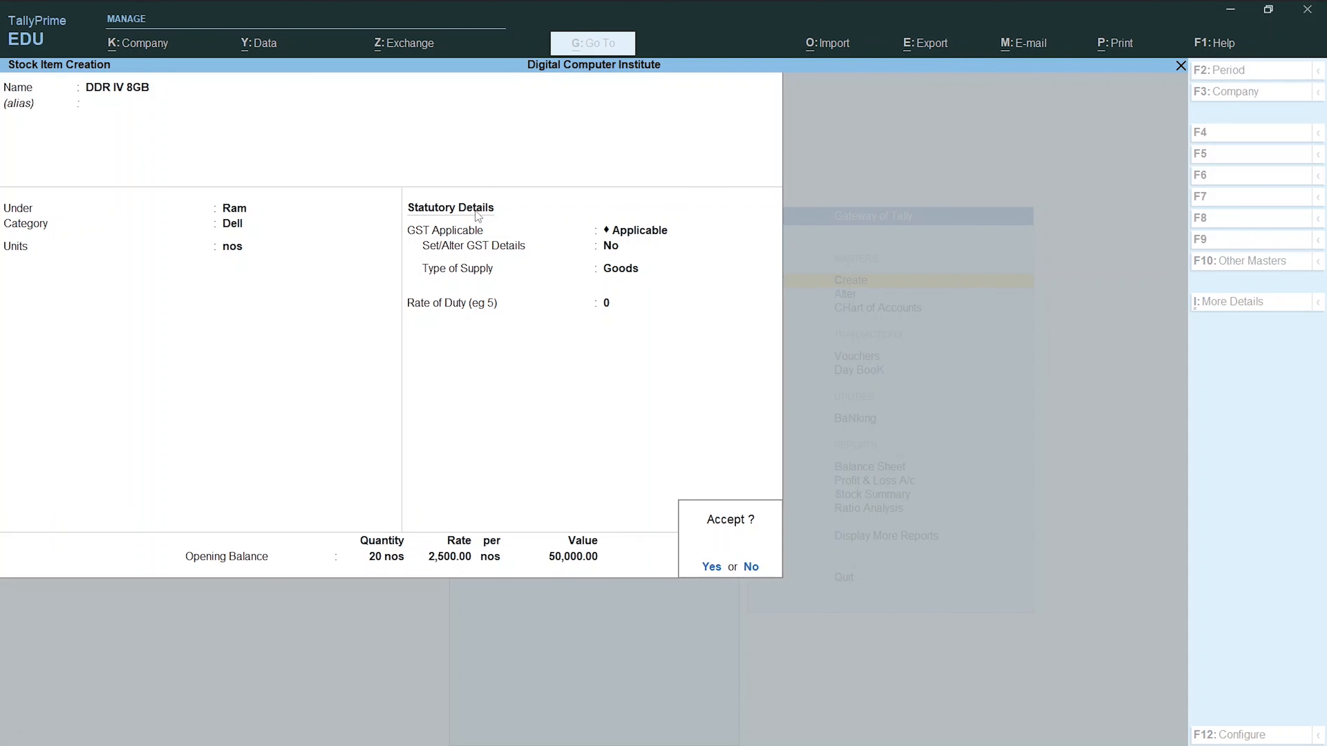
key("Return")
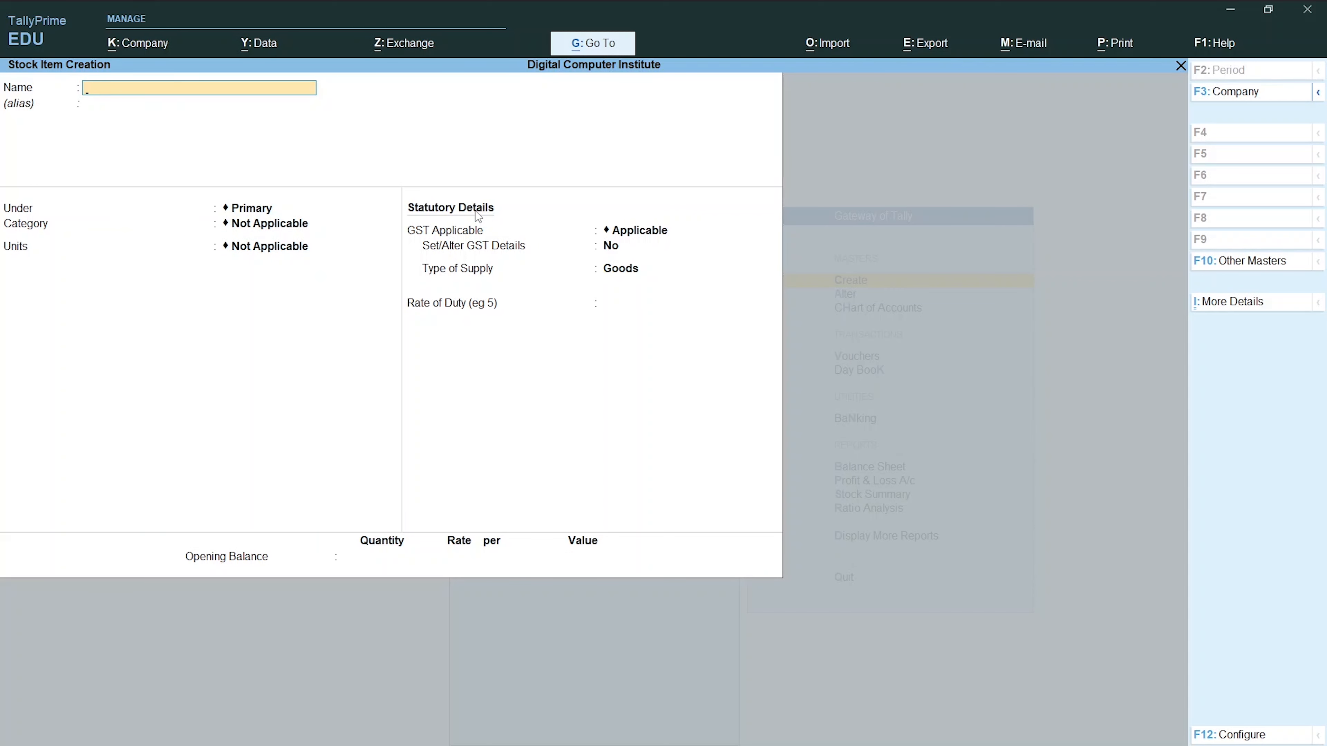
- Check the end of the product list in Word for remaining items and return to TallyPrime
key("alt+Tab")
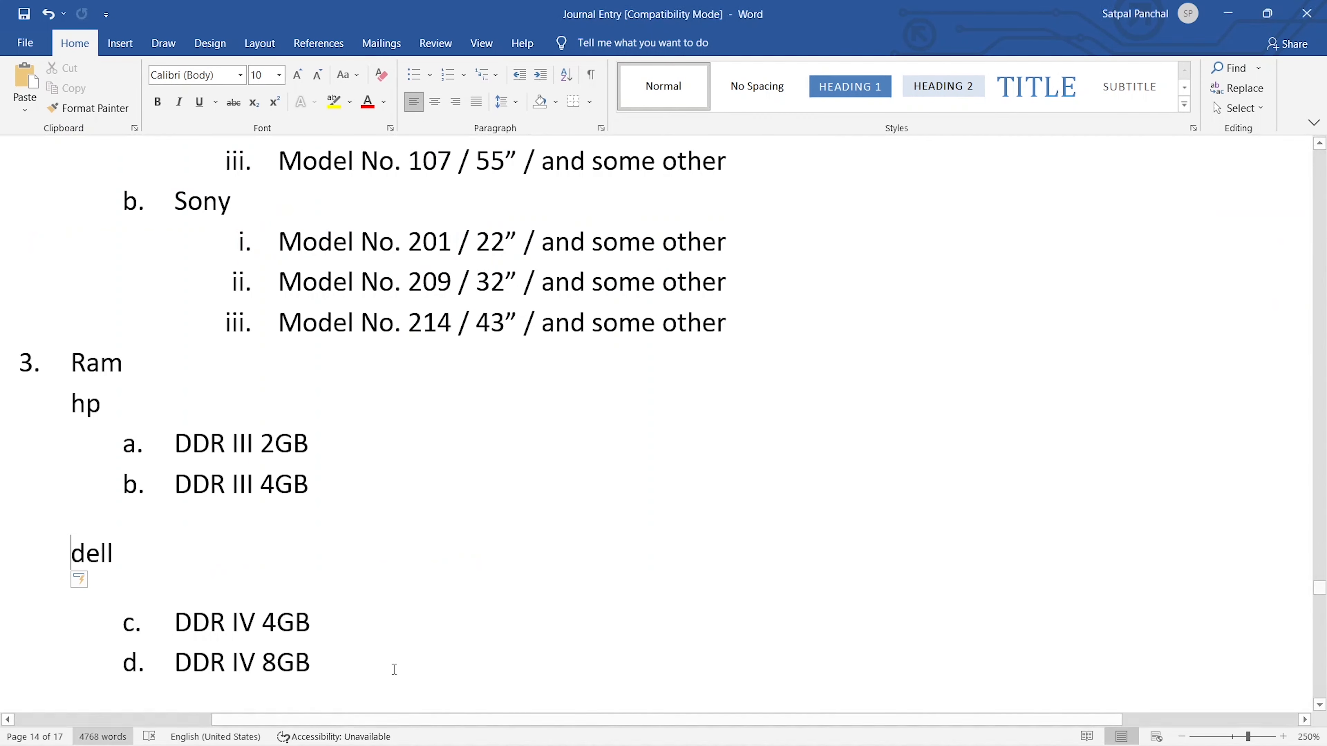
scroll(1319, 183, "down", 2)
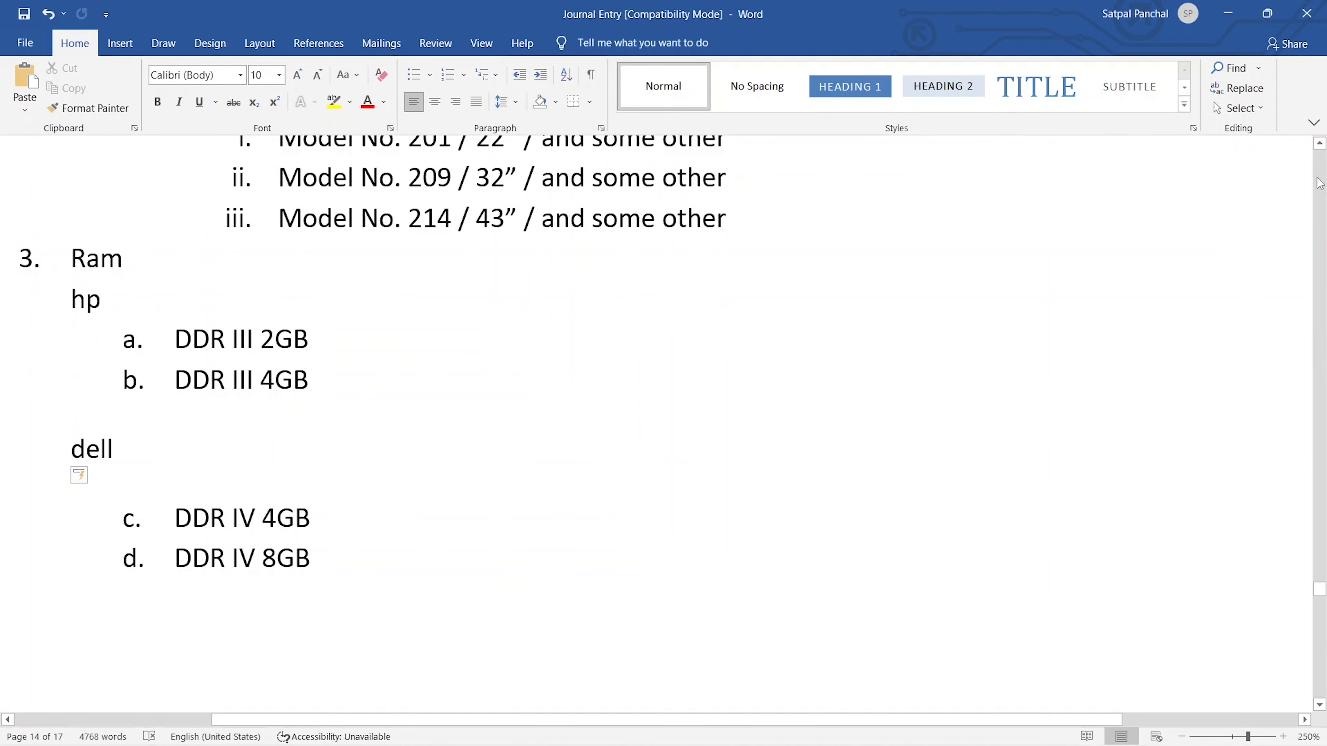
key("alt+Tab")
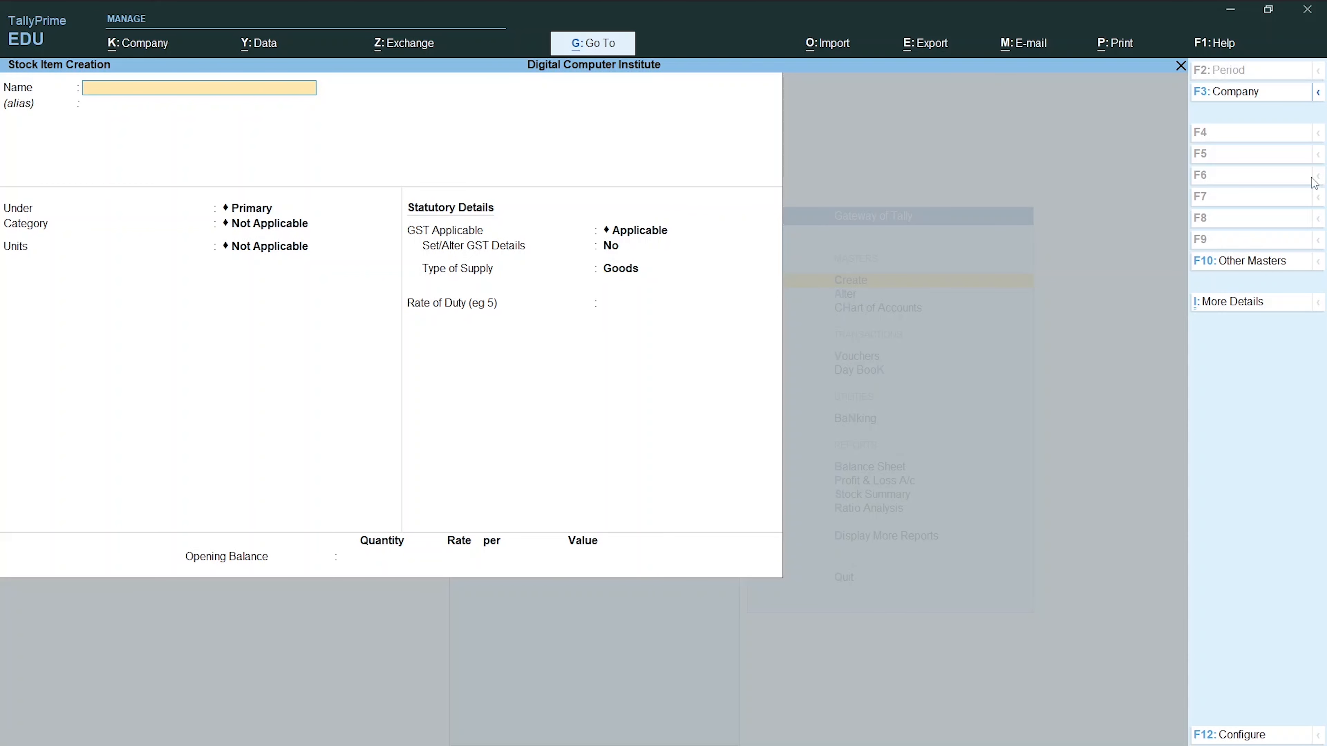
- Leave stock item creation and the list of masters to return to the Gateway of Tally
key("Escape")
key("Return")
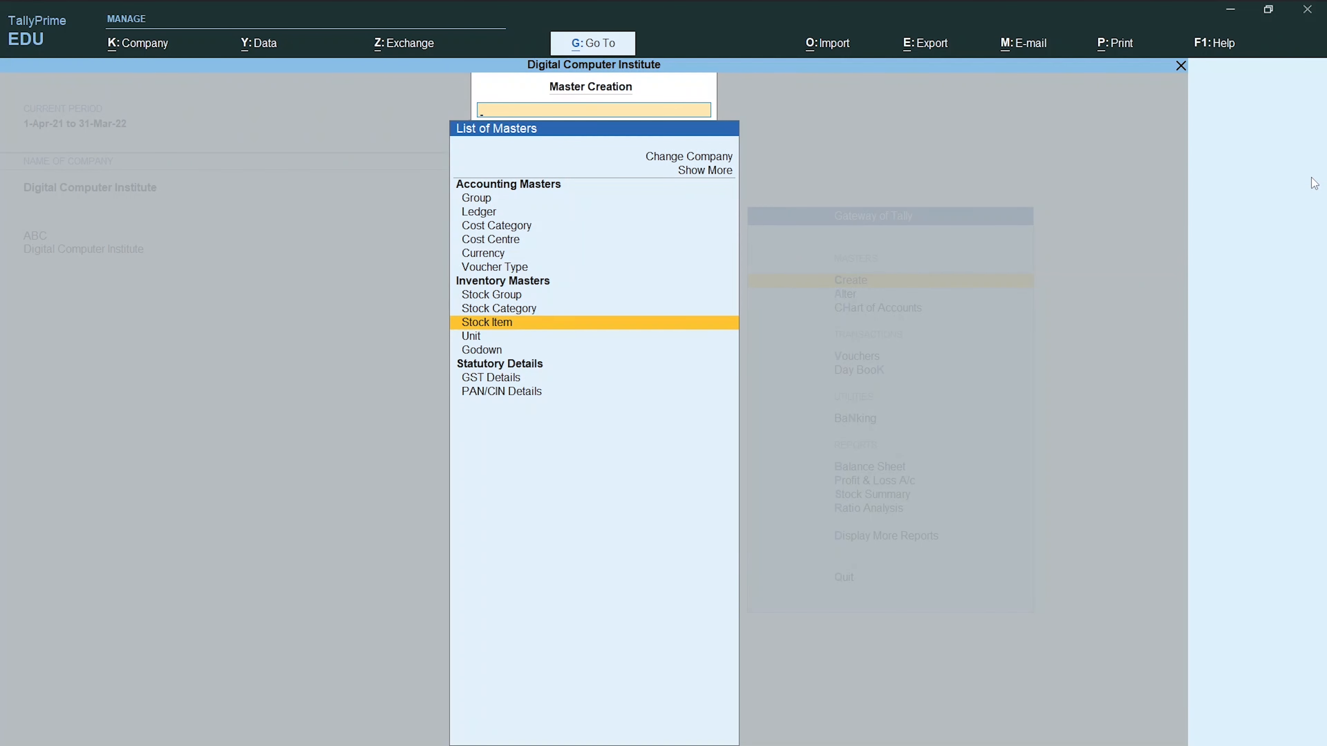
key("Up")
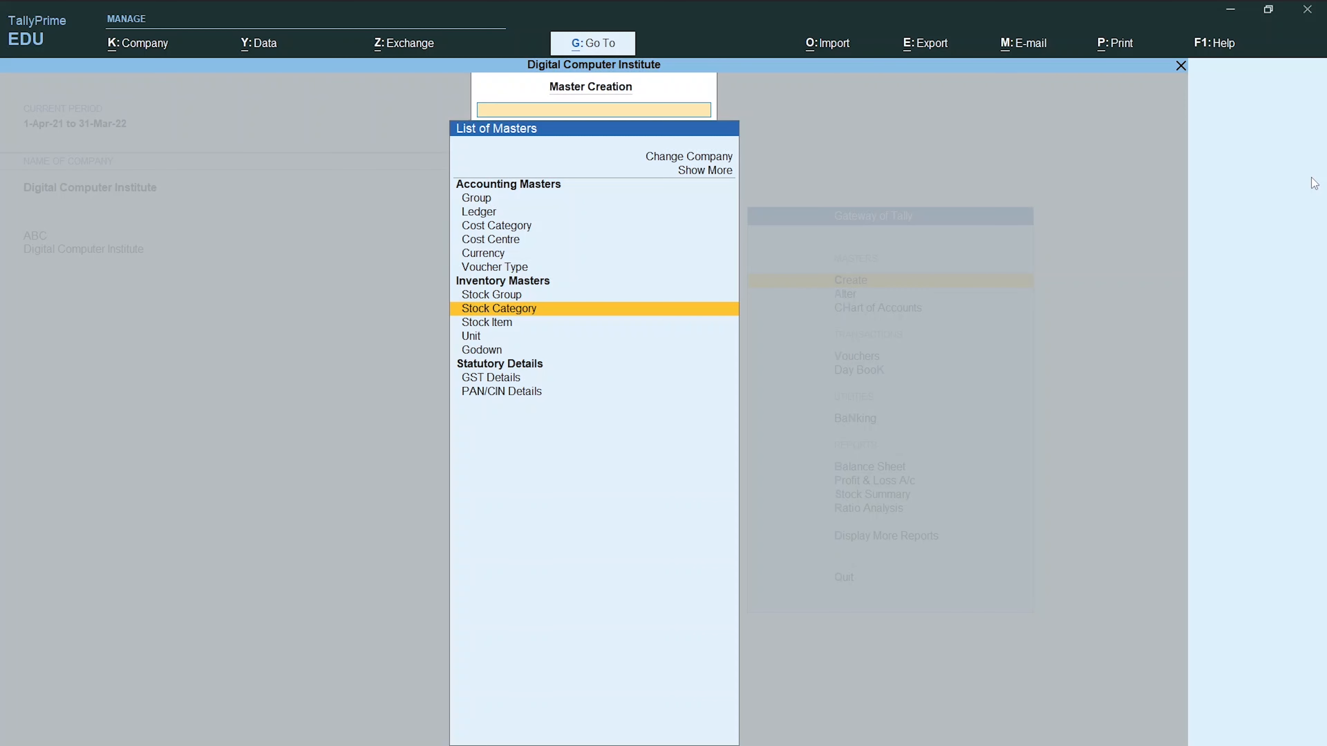
key("Down")
key("Down")
key("Down")
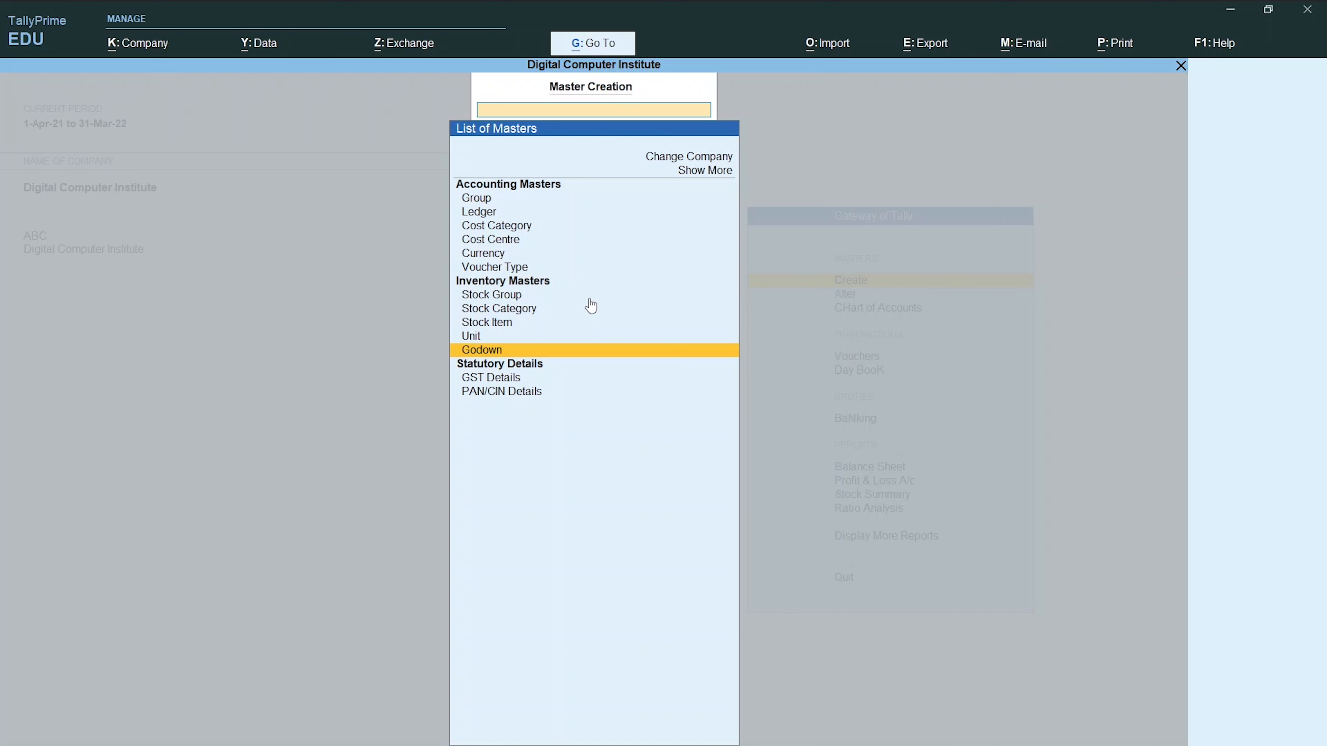
key("Escape")
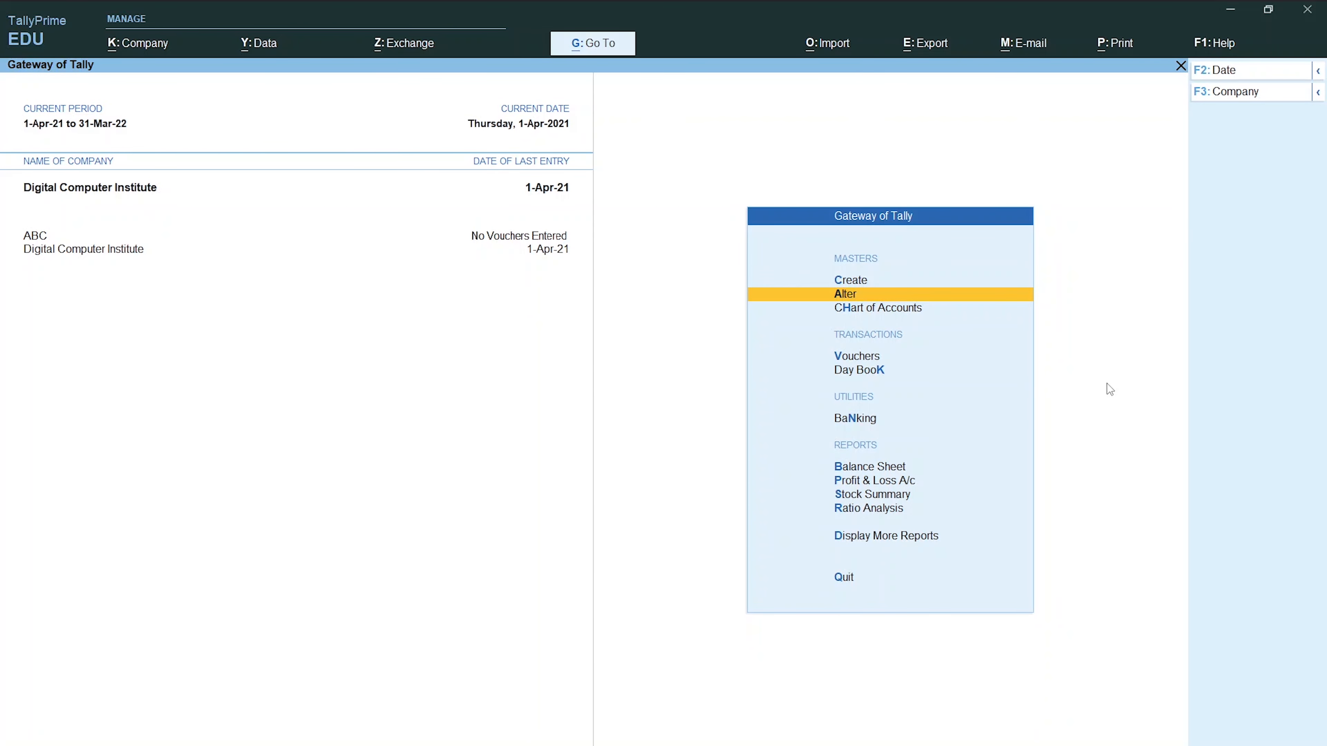
- Open the list of stock groups for alteration, review the existing groups, and return to the list of masters
key("Return")
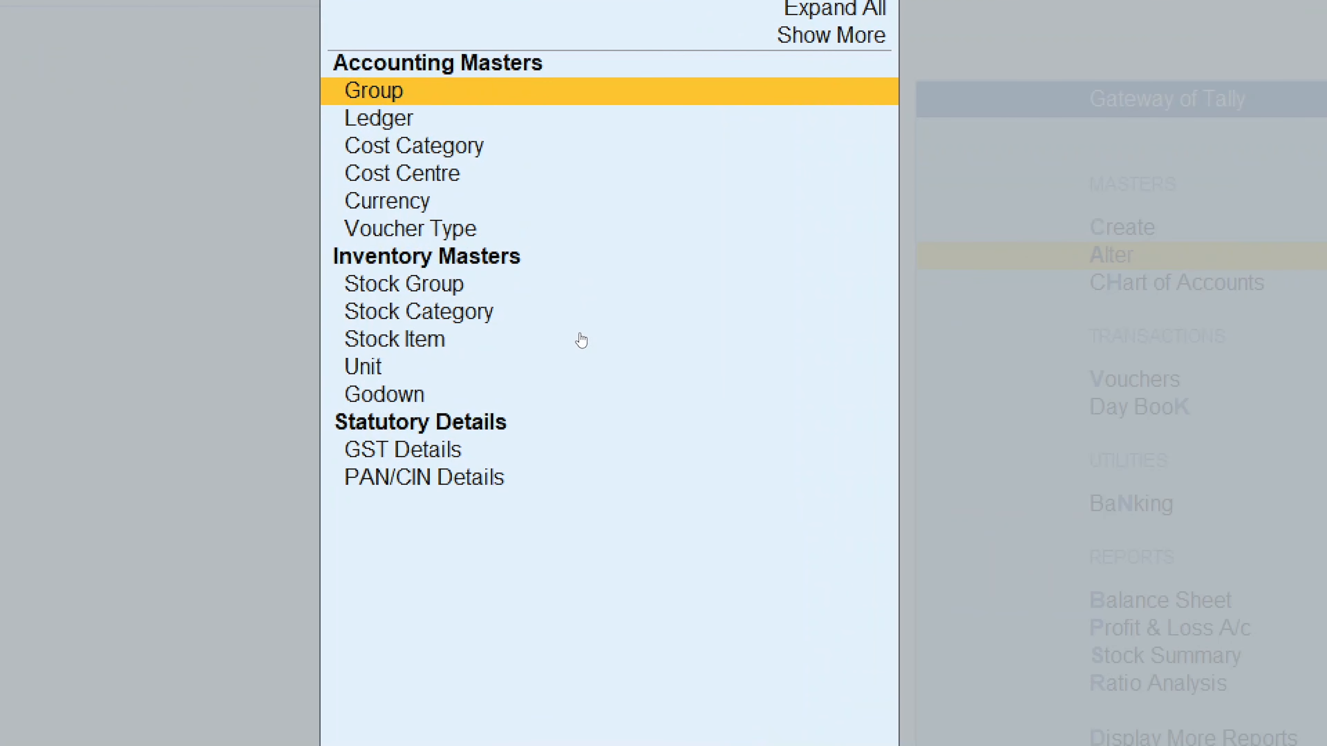
key("Down")
key("Down")
key("Down")
key("Down")
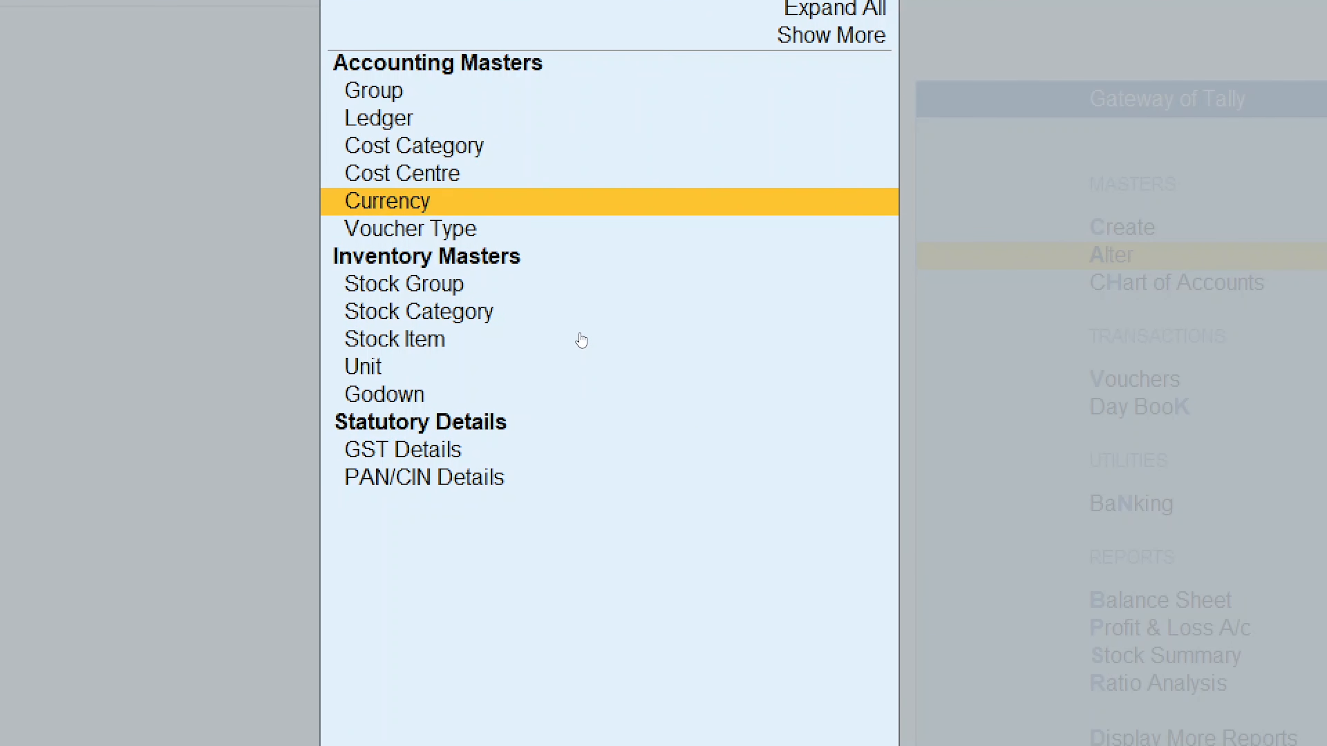
key("Down")
key("Down")
key("Down")
key("Return")
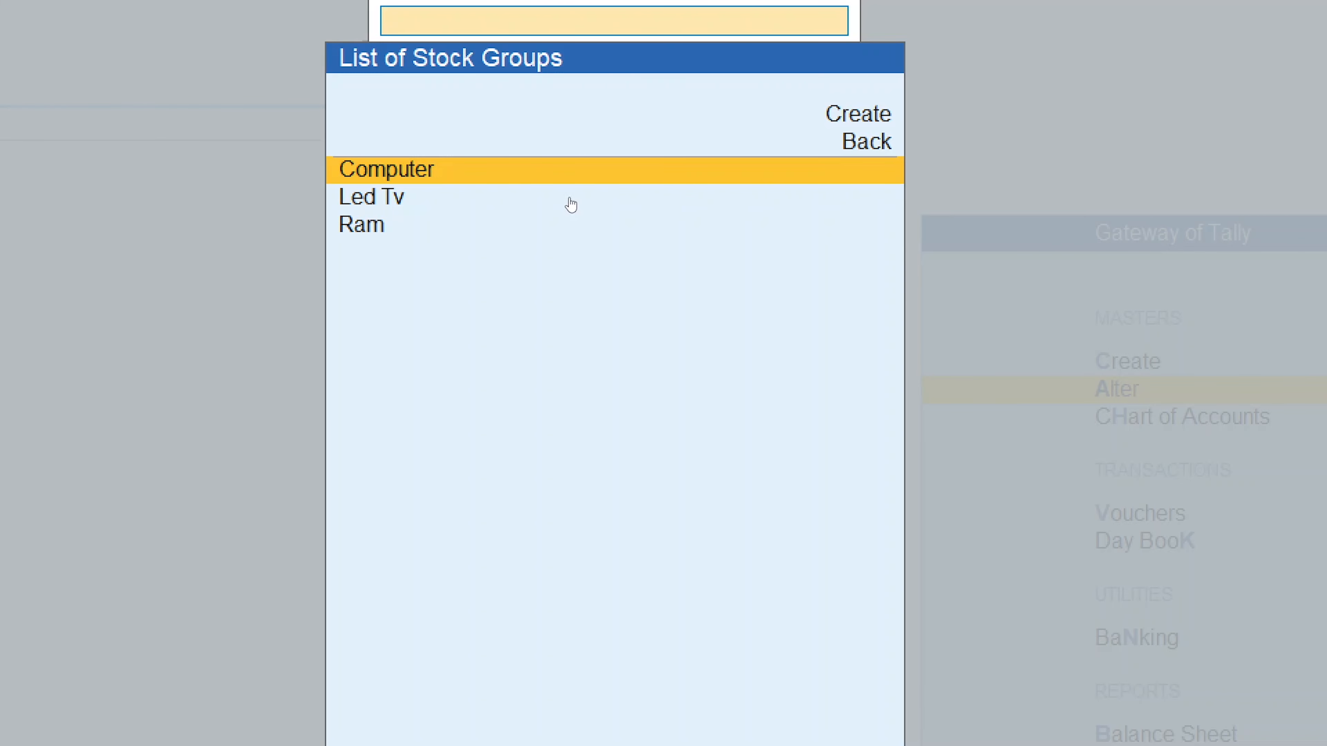
key("Escape")
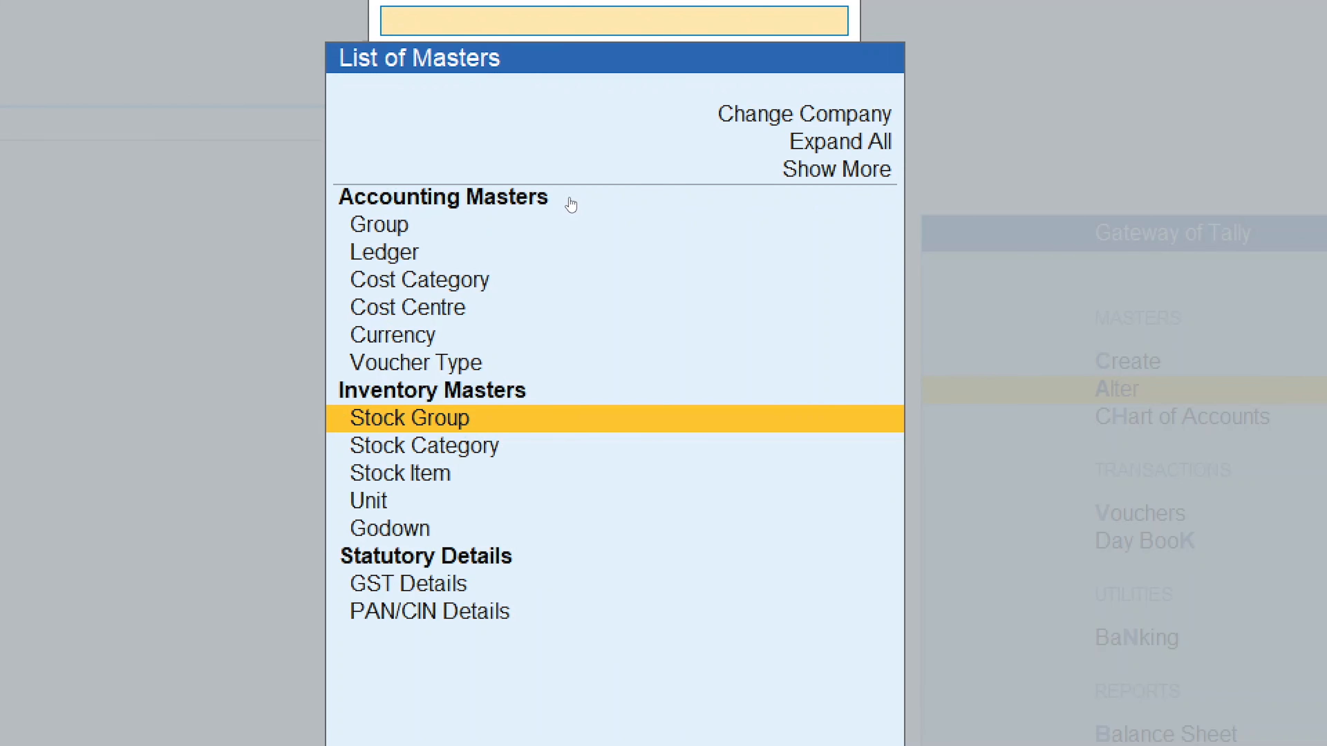
- Review the list of stock categories available for alteration and return to the list of masters
key("Down")
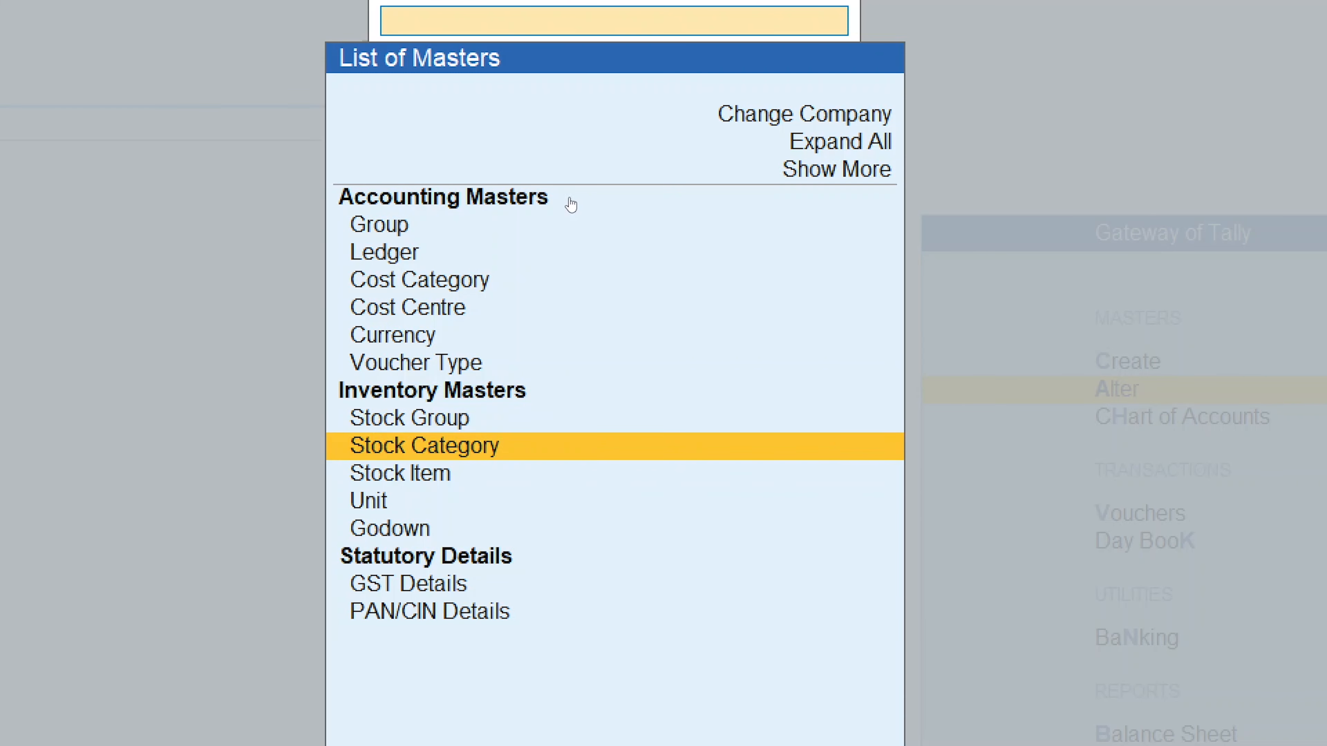
key("Return")
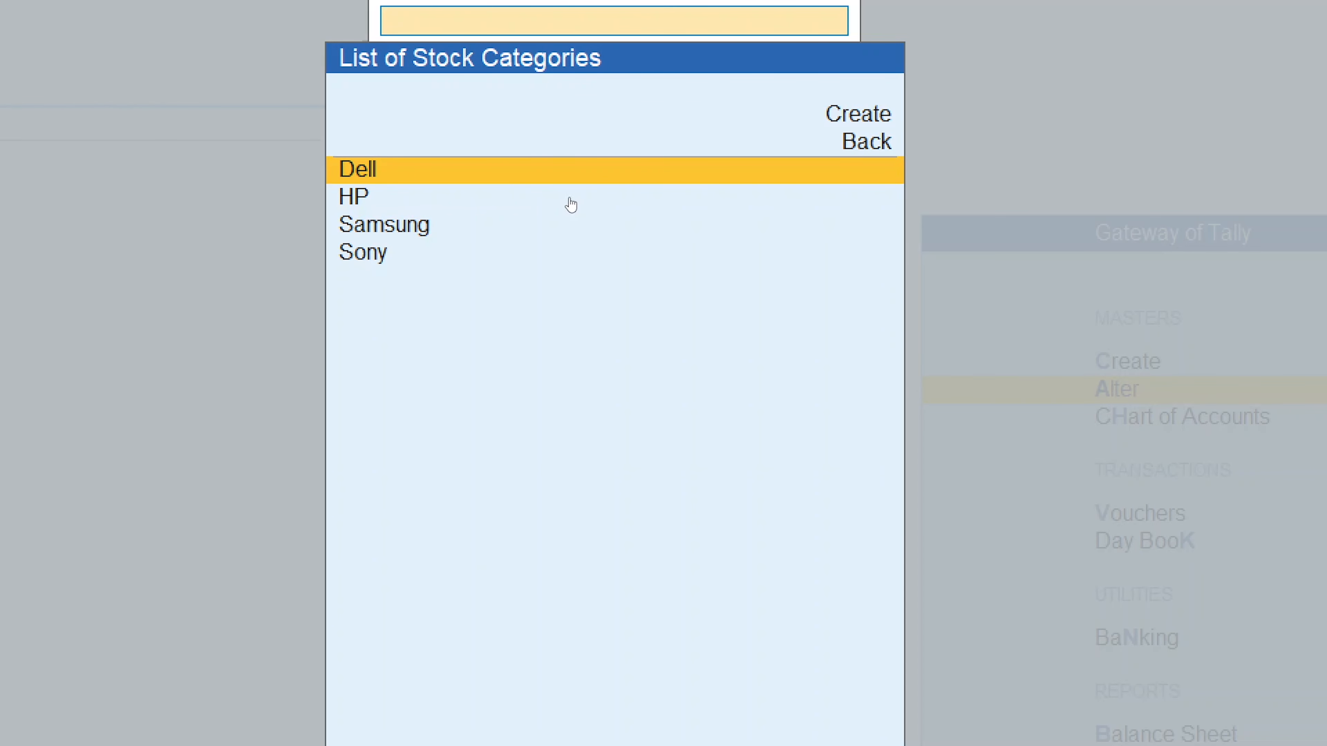
key("Escape")
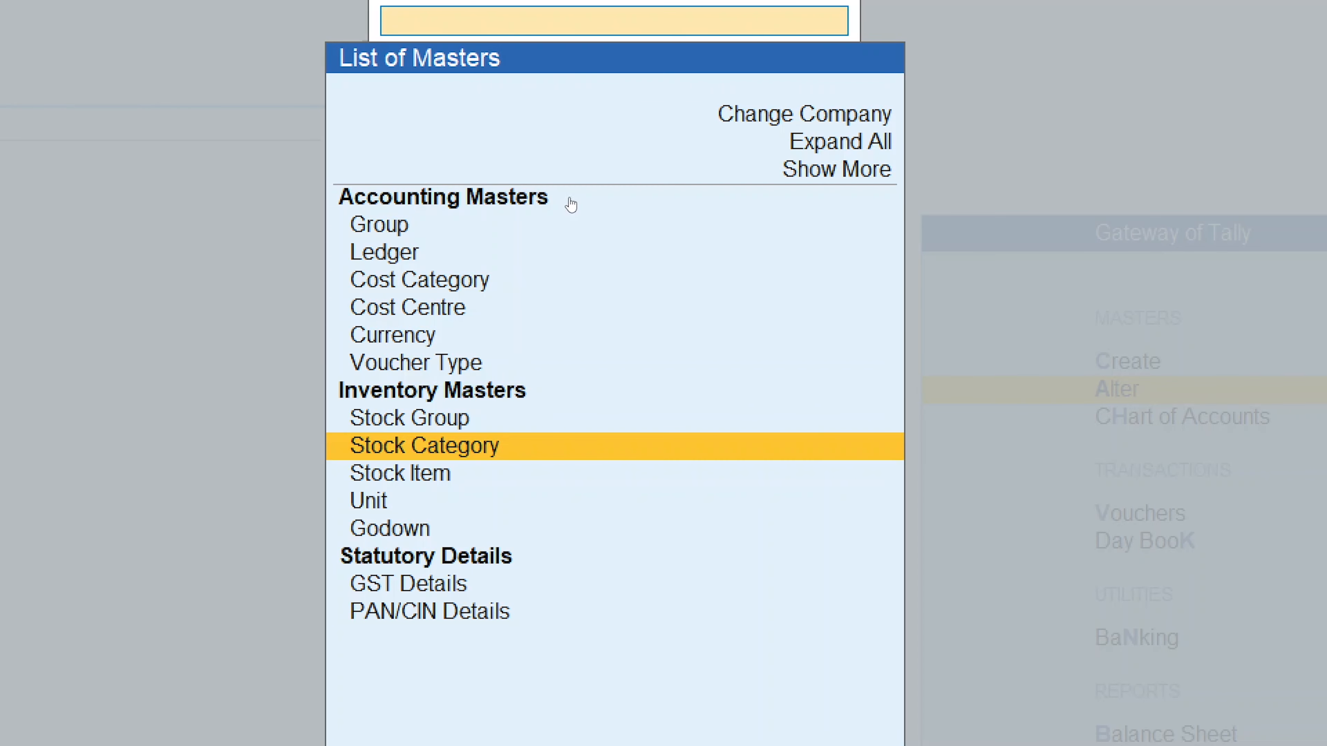
- Open the list of godowns for alteration, review the existing godowns, and return to the list of masters
key("Down")
key("Down")
key("Down")
key("Return")
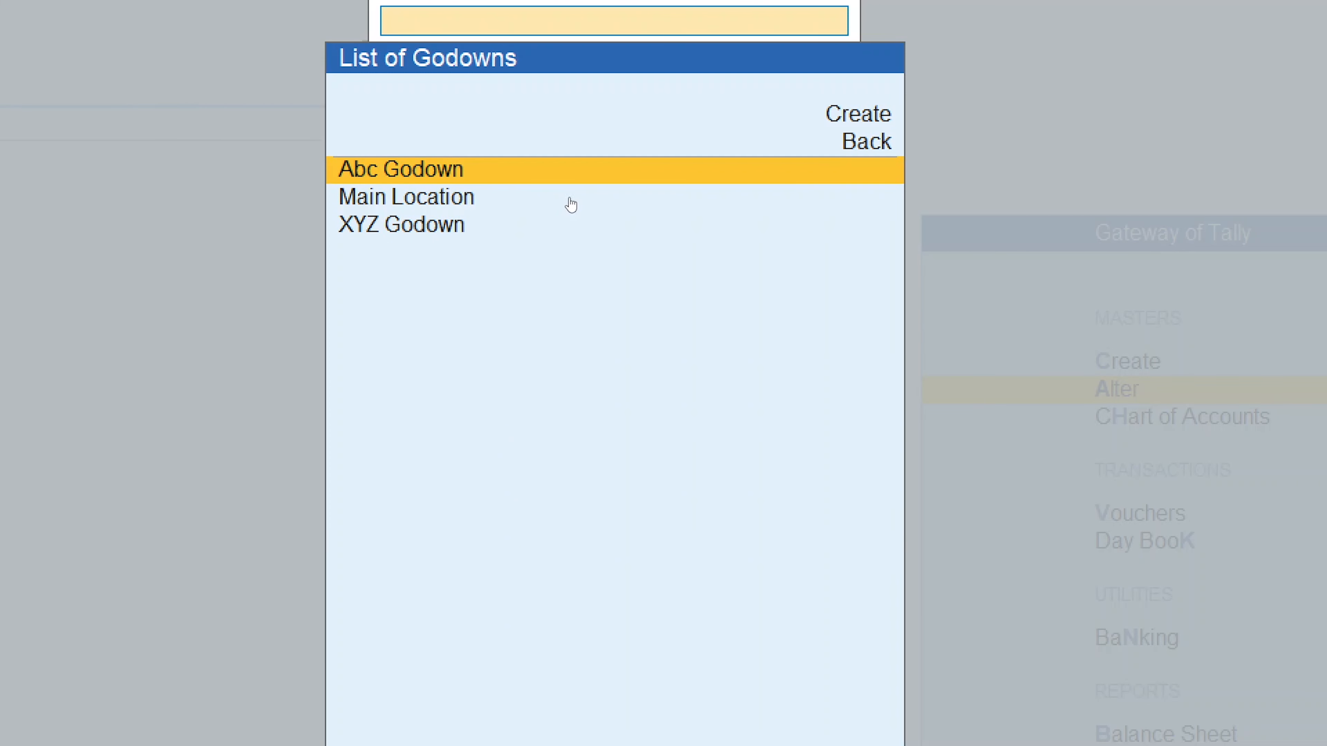
key("Escape")
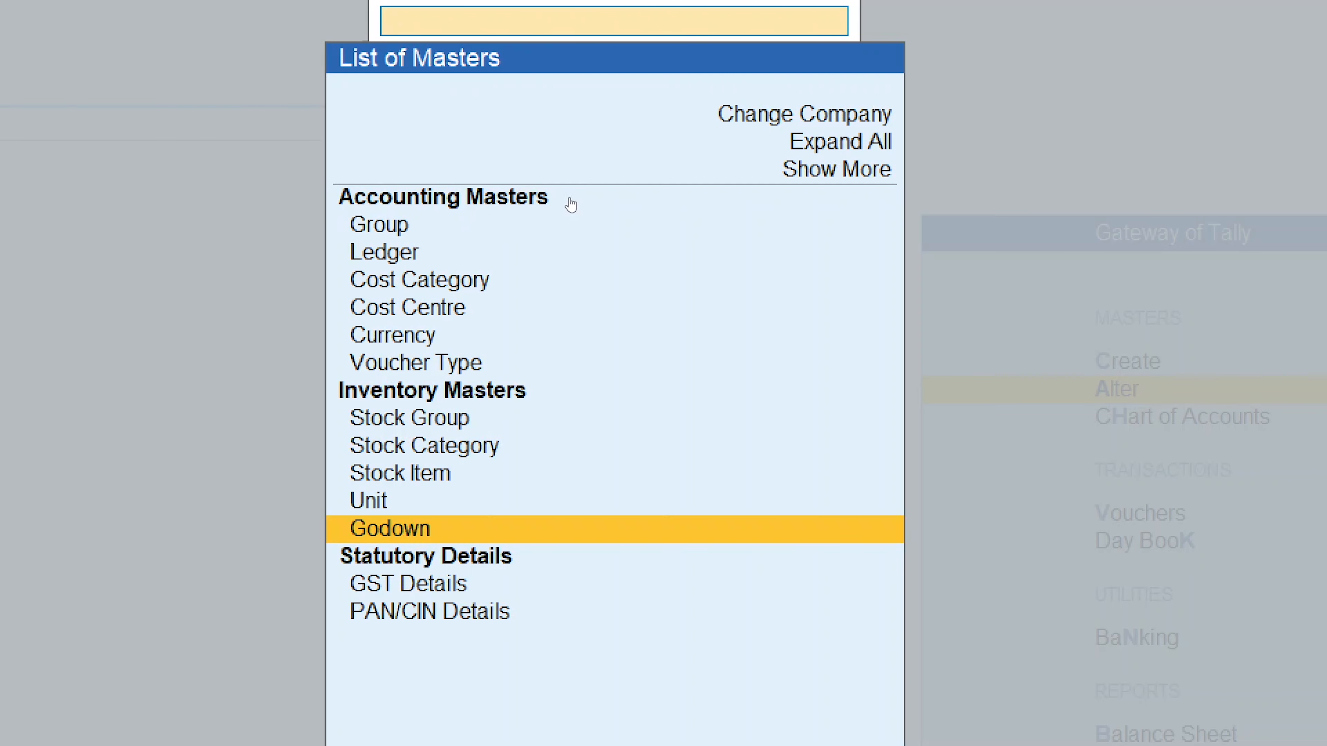
- Review the list of units available for alteration and return to the list of masters
key("Up")
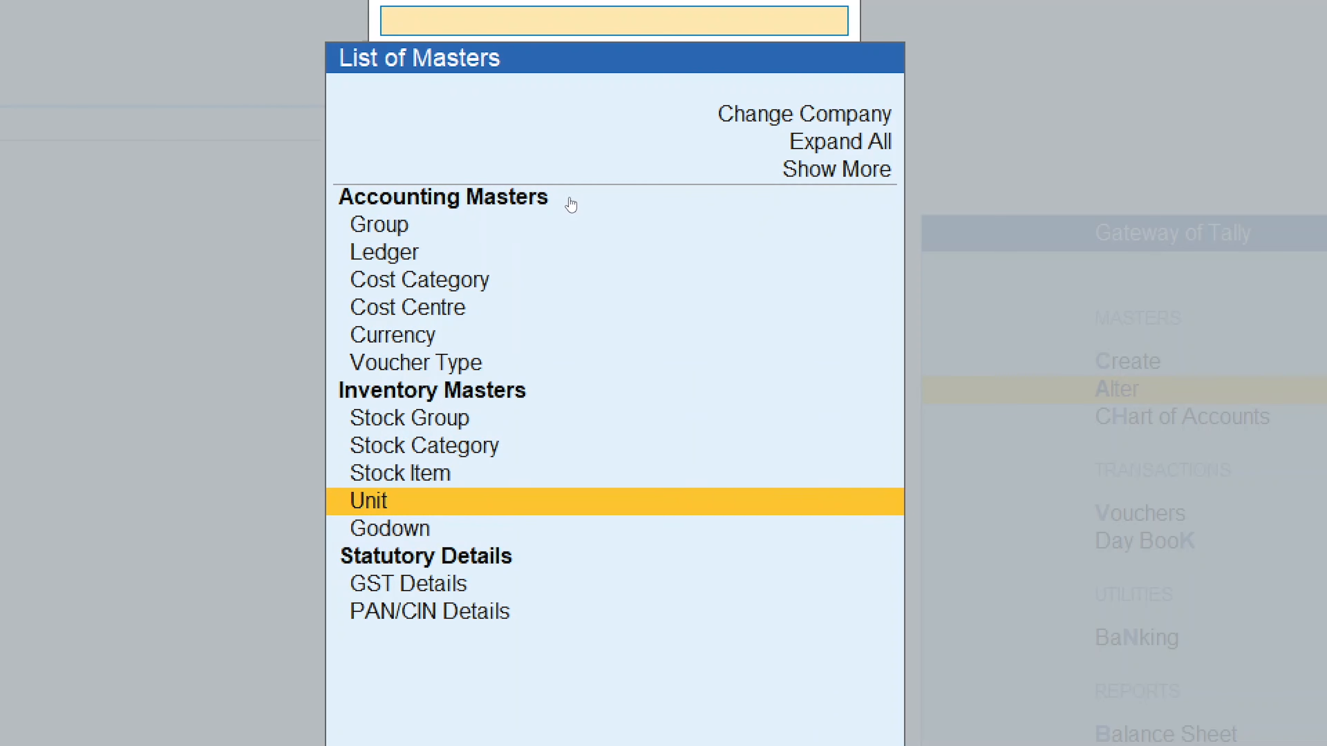
key("Return")
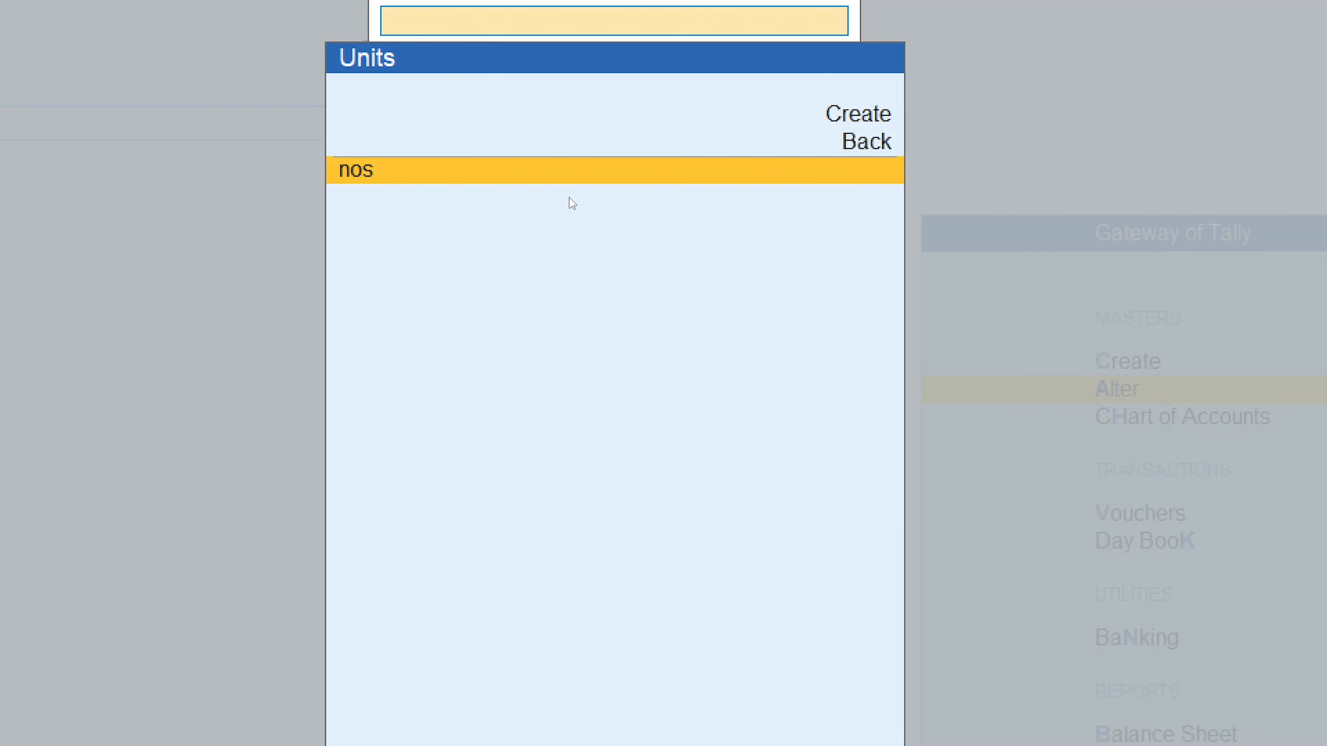
key("Up")
key("Up")
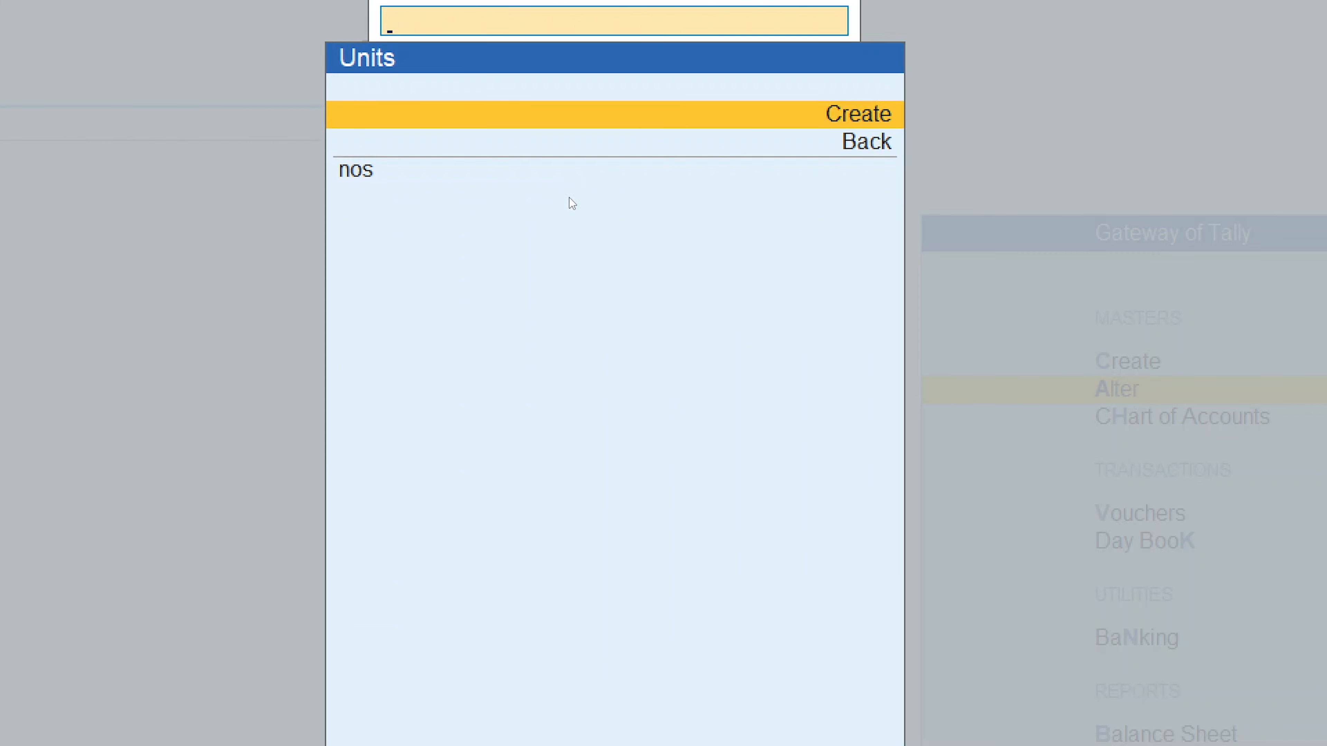
key("Escape")
- Open the stock item DDR III 4BG for alteration and rename it as DDR III 4 GB, leaving its alias blank
key("Up")
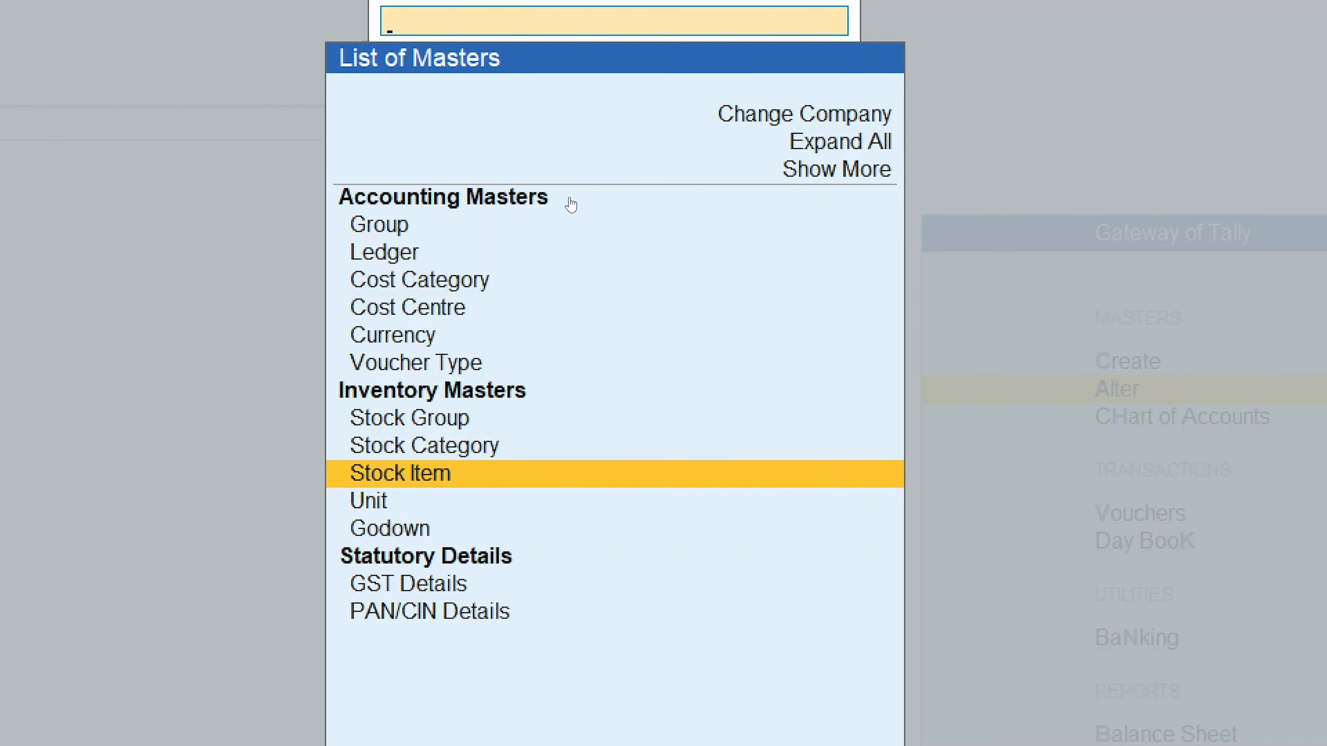
key("Return")
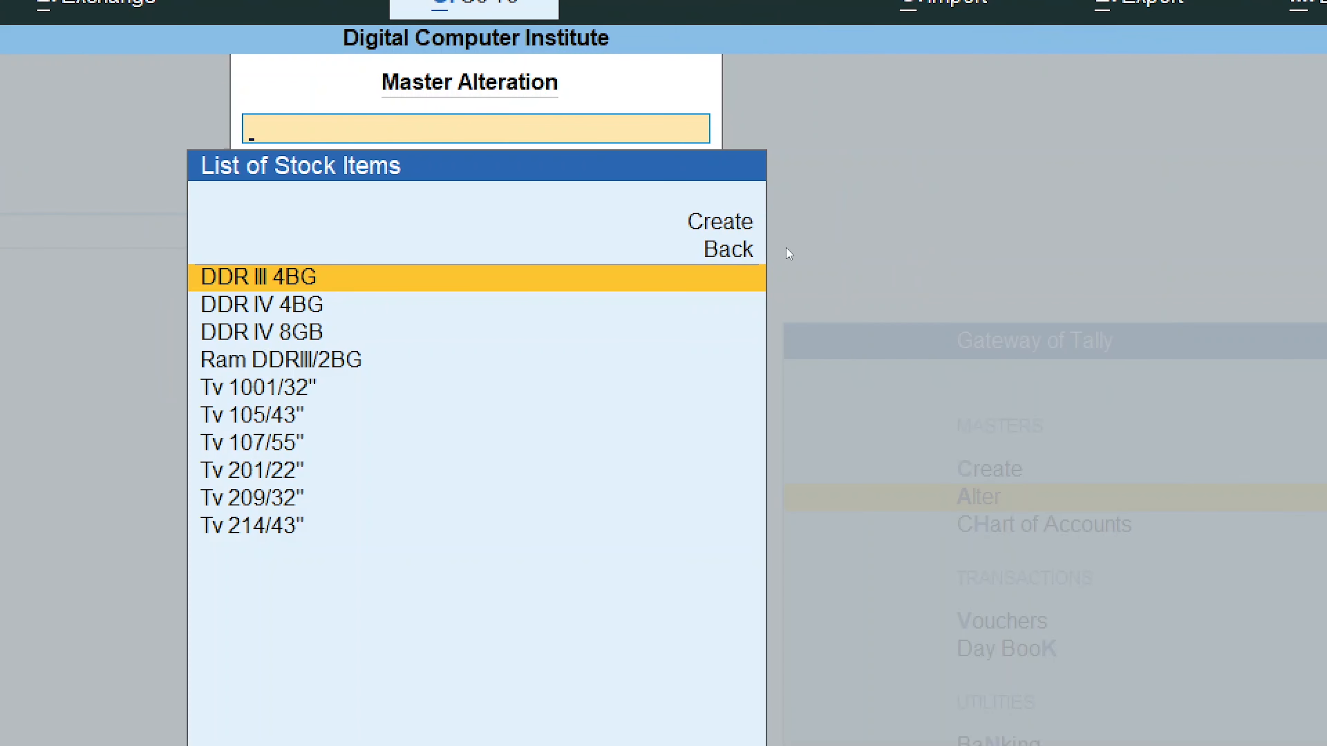
key("Return")
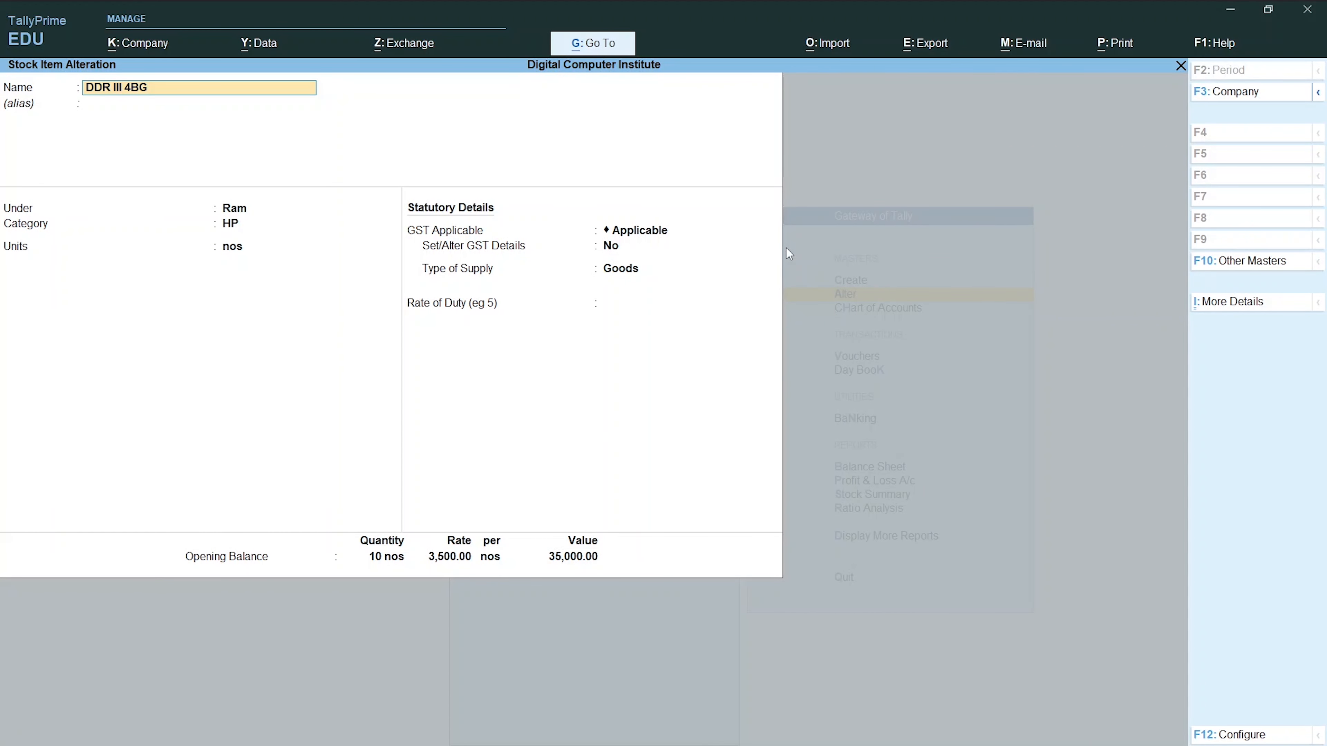
key("BackSpace")
key("BackSpace")
type("GB")
key("Return")
key("Return")
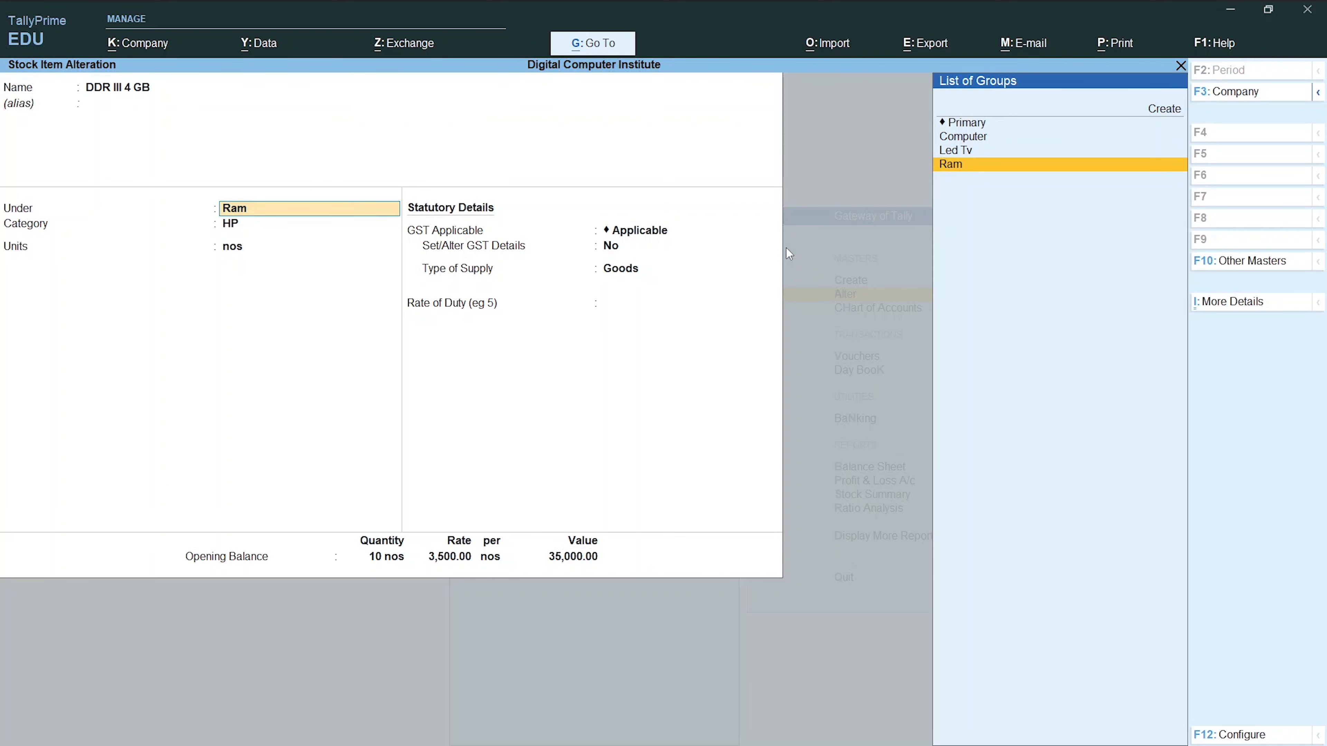
- Keep the group, category, unit, GST details and opening balance of DDR III 4 GB and save the altered item
key("Return")
key("Return")
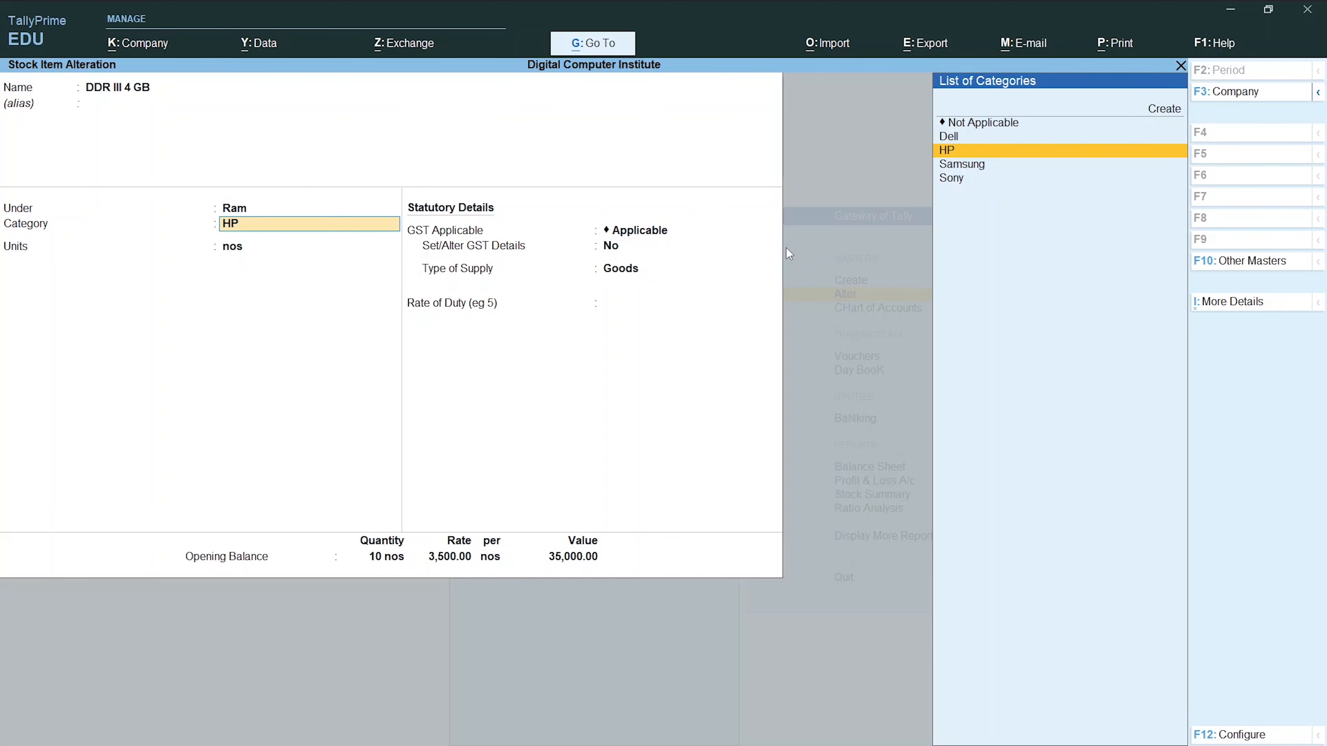
key("Return")
key("Return")
key("Return")
key("Return")
key("Return")
key("Return")
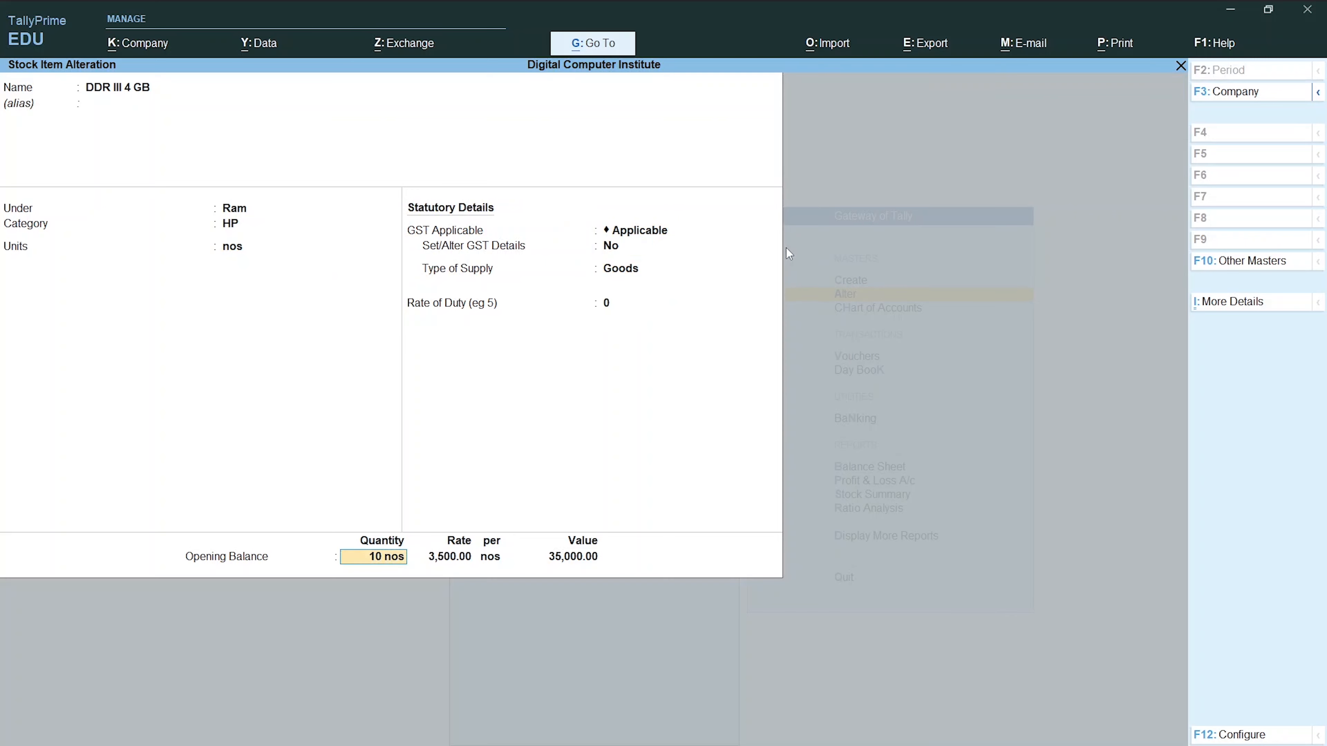
key("Return")
key("Return")
key("Return")
key("Return")
key("Return")
key("Return")
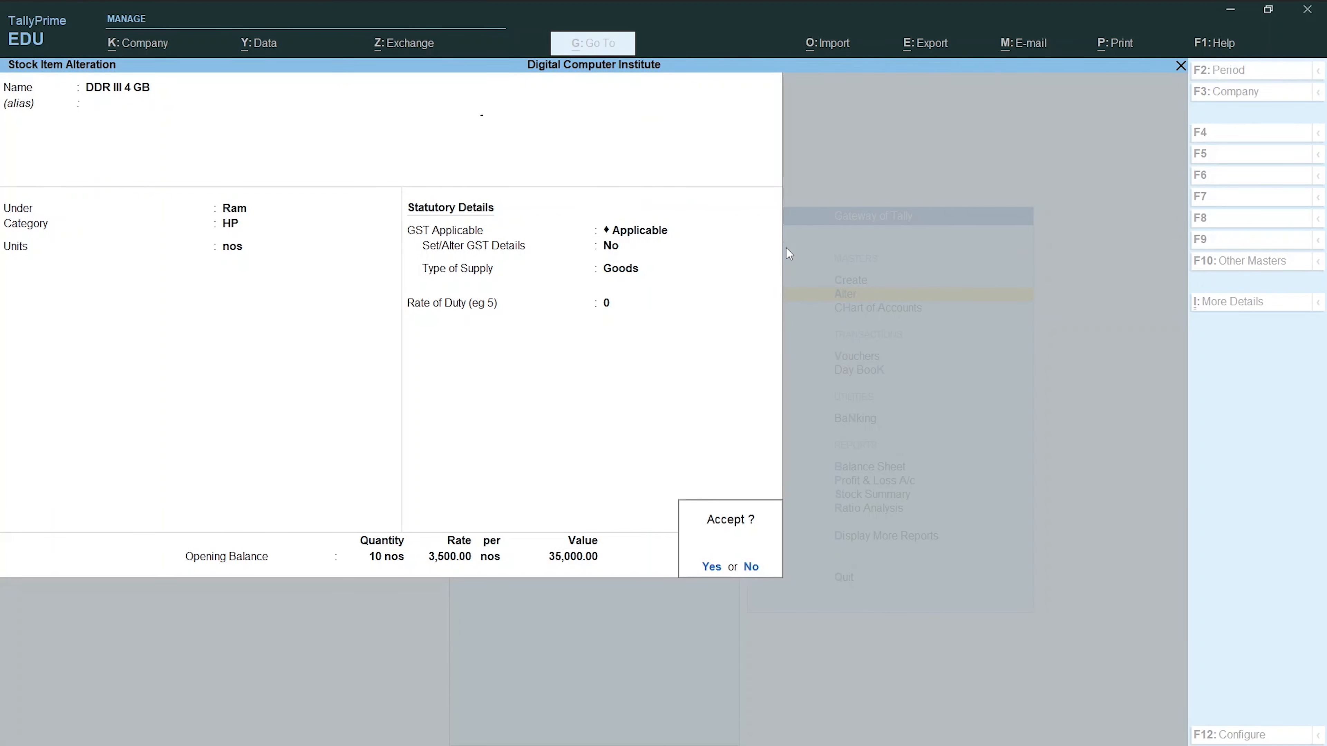
key("Return")
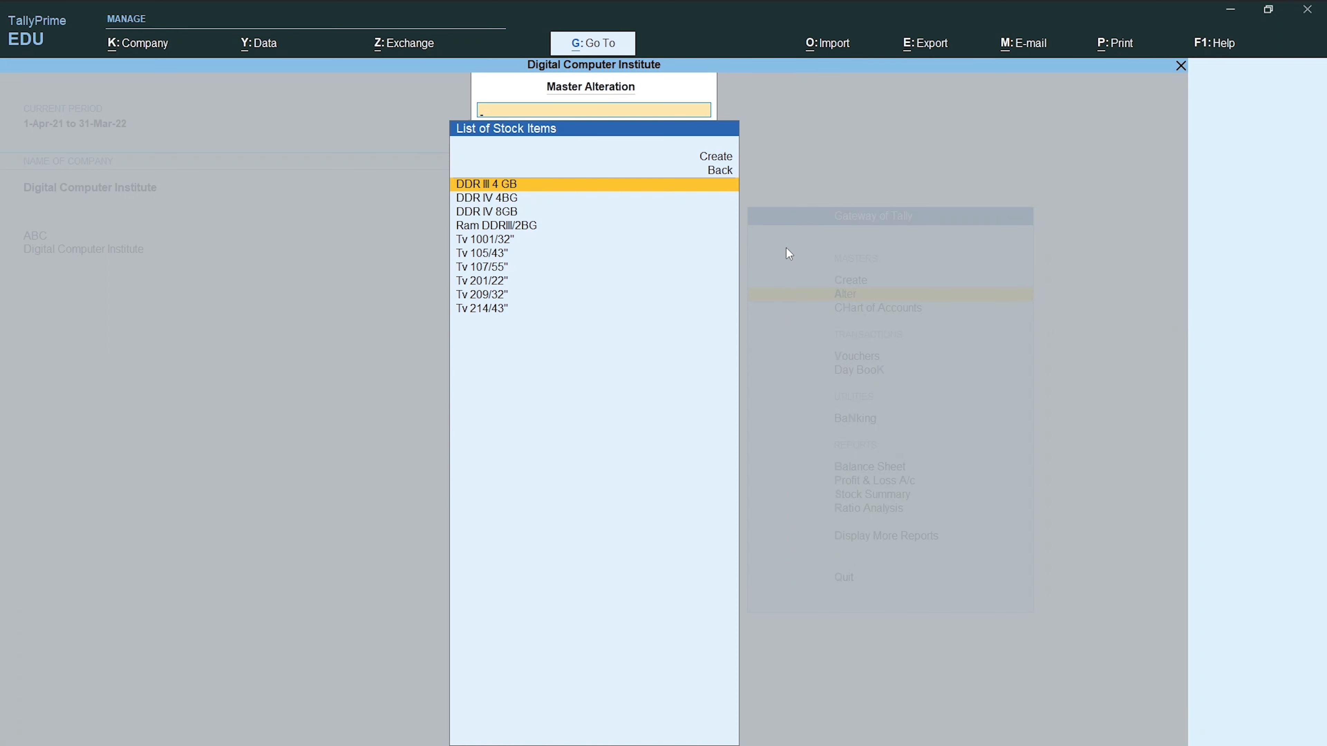
- Open the stock item DDR IV 4BG for alteration and rename it as DDR IV 4GB
key("Down")
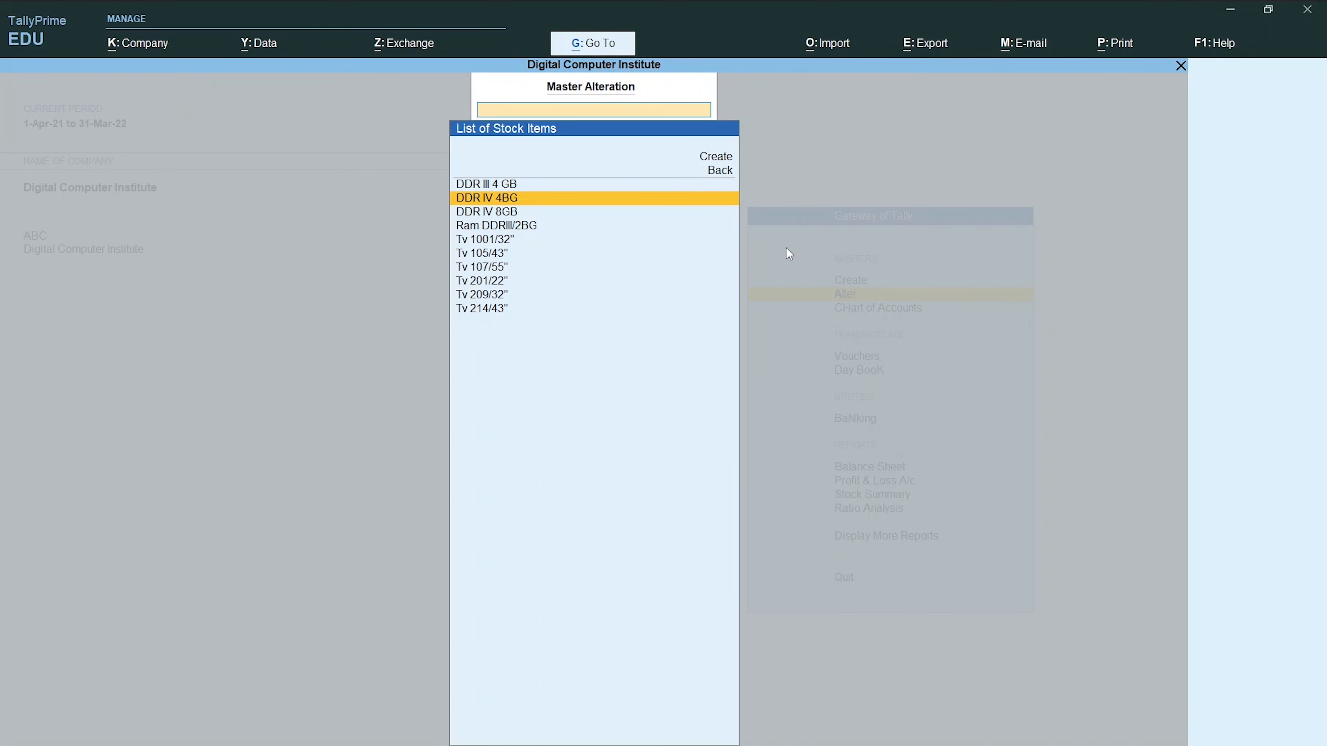
key("Return")
key("Return")
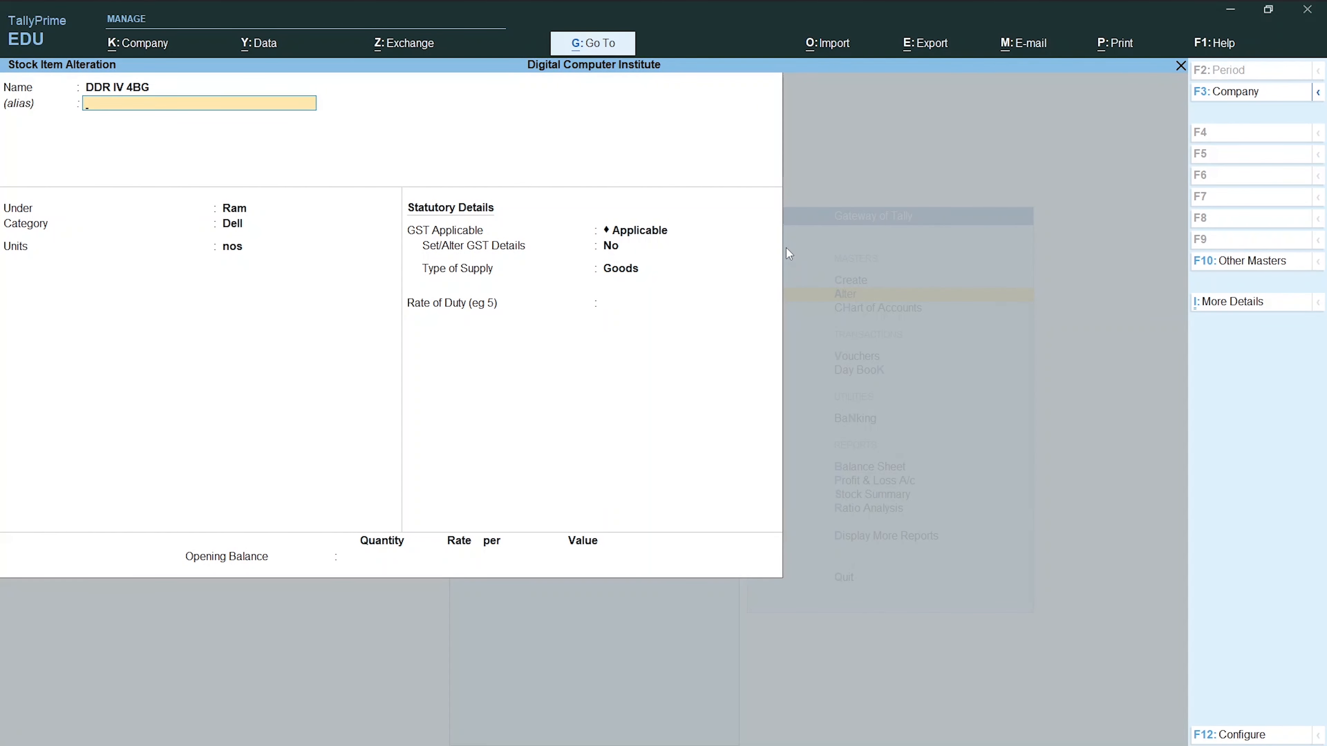
key("BackSpace")
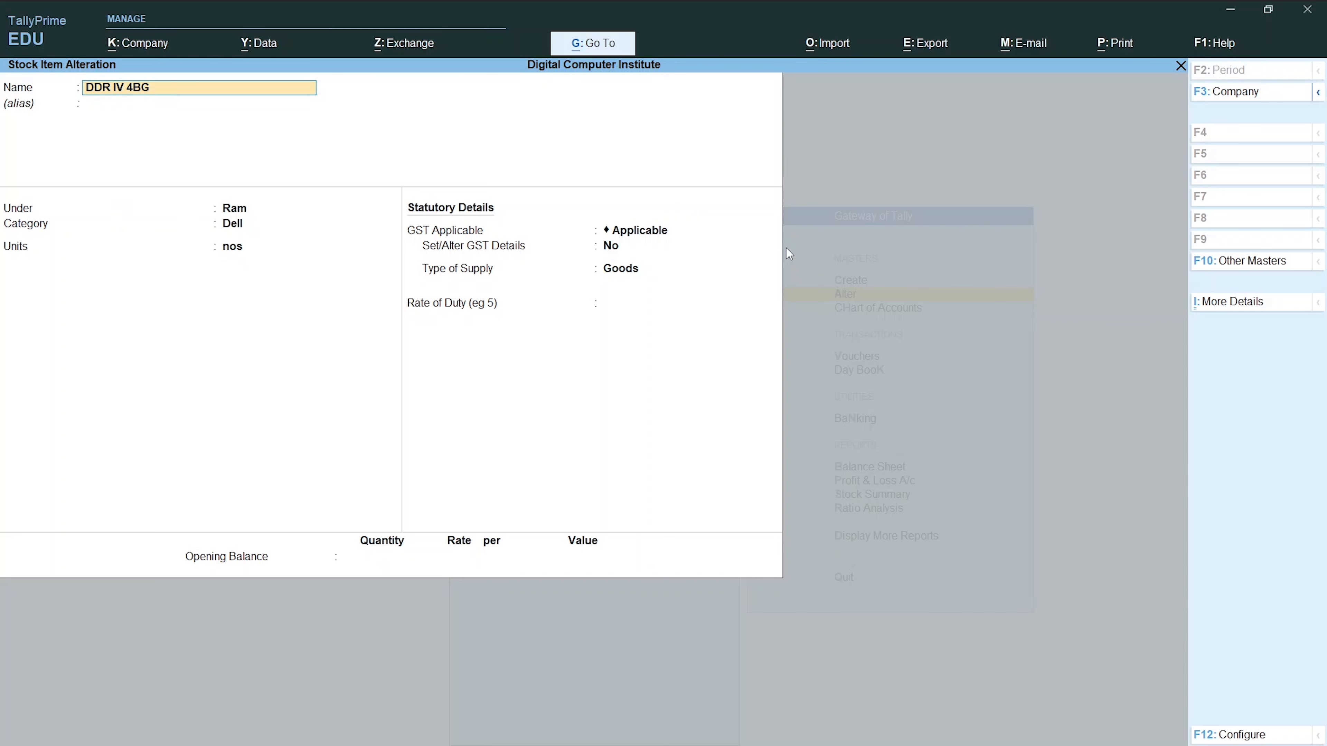
key("BackSpace")
key("BackSpace")
type("GB")
key("Return")
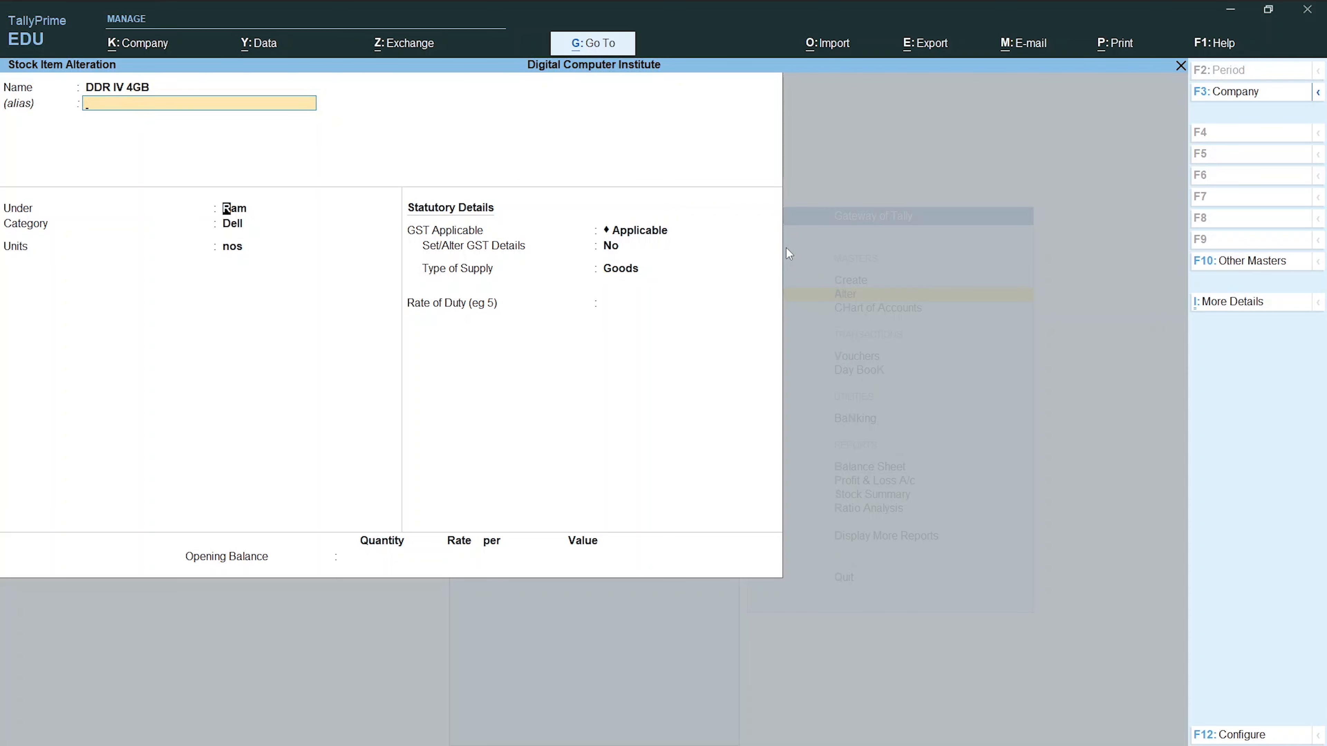
- Keep the remaining details of DDR IV 4GB, including its blank opening balance, and save the altered item
key("Return")
key("Return")
key("Return")
key("Return")
key("Return")
key("Return")
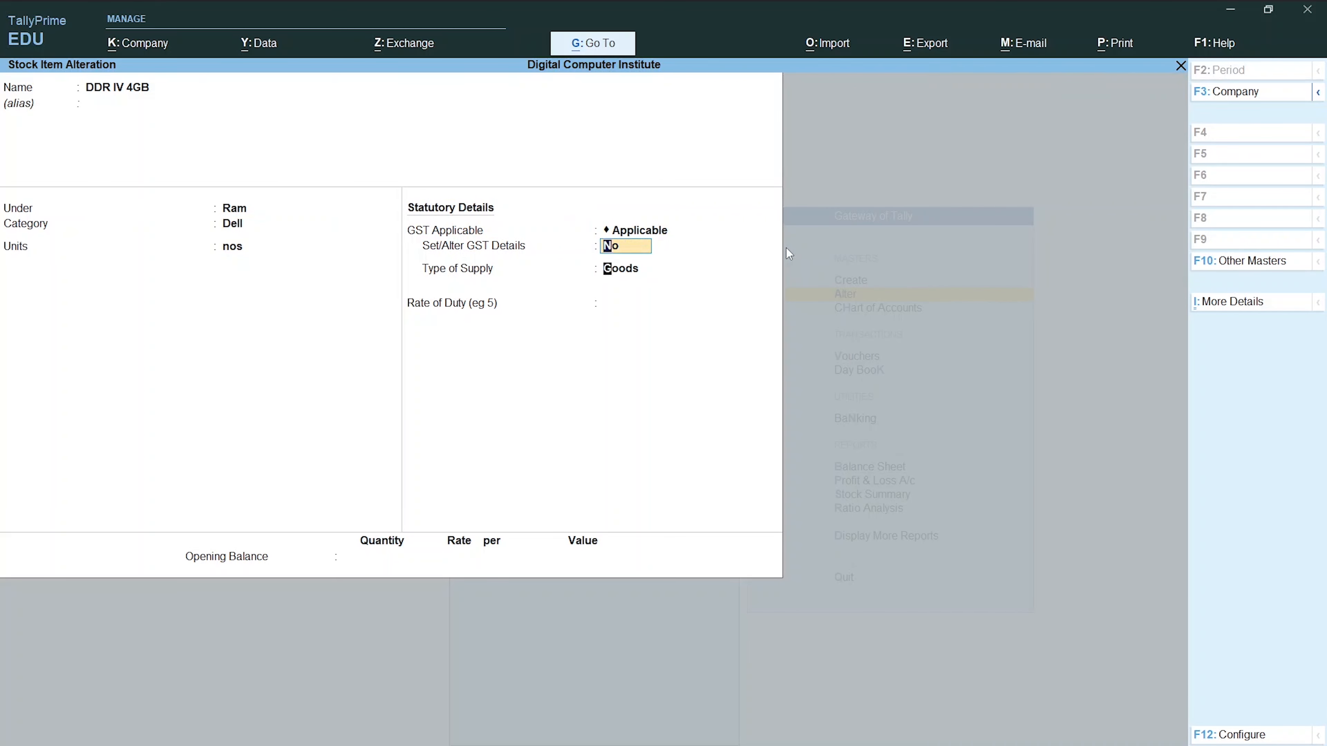
key("Return")
key("Return")
key("Return")
key("Return")
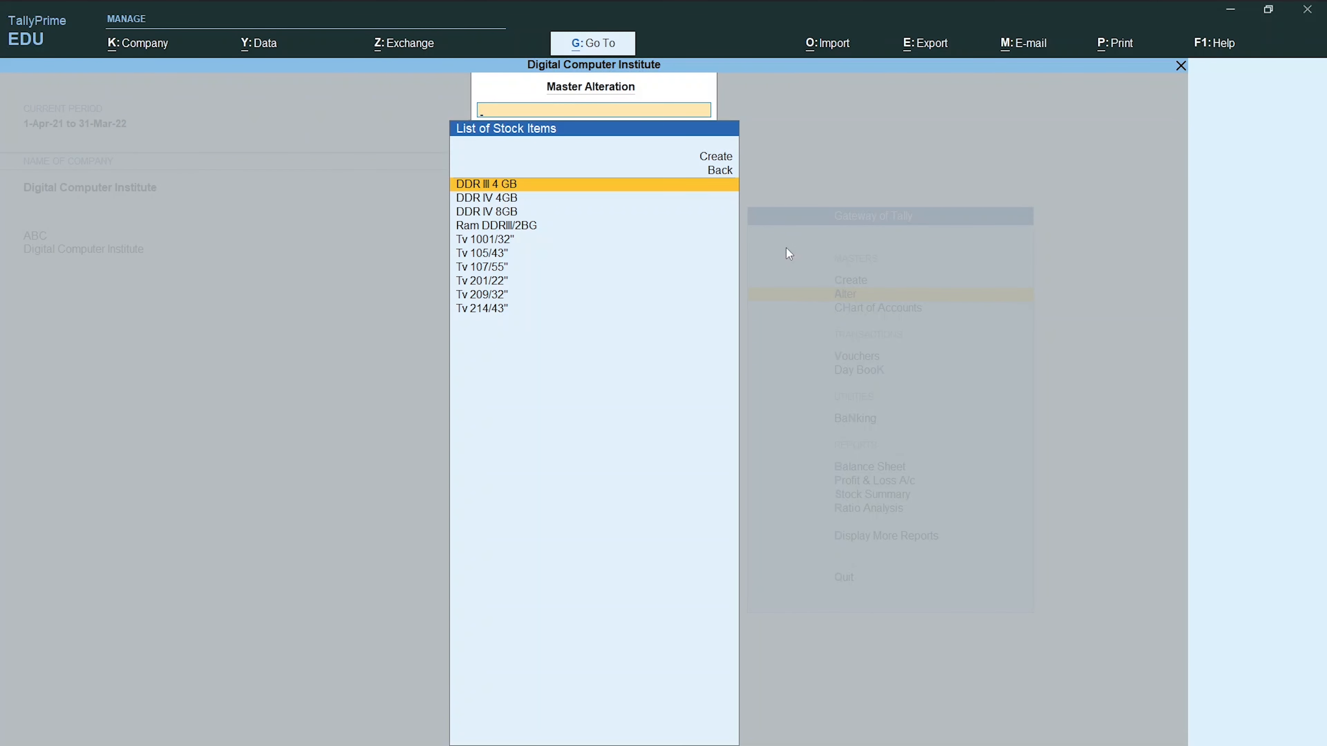
- Open and leave the DDR III 4 GB item unaltered, and look through the Ram and Tv entries in the stock item list
key("Return")
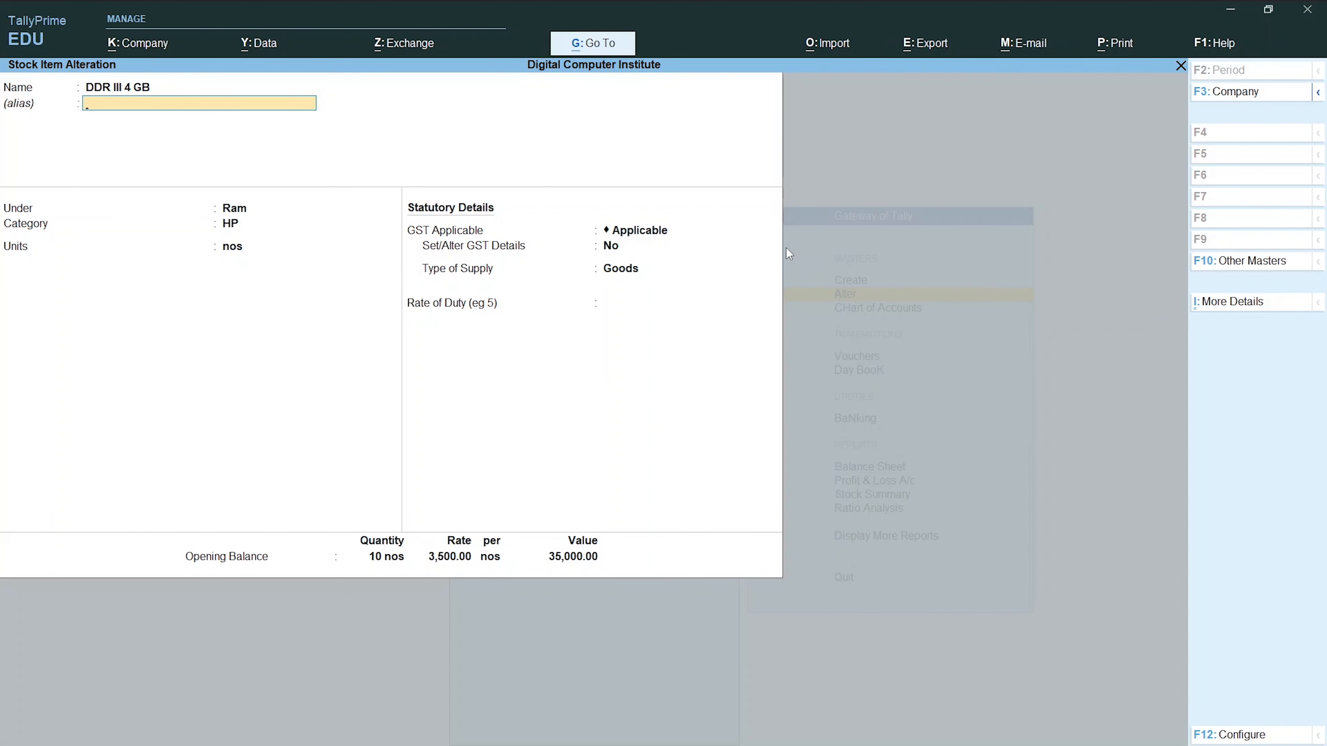
key("Escape")
key("Down")
key("Down")
key("Down")
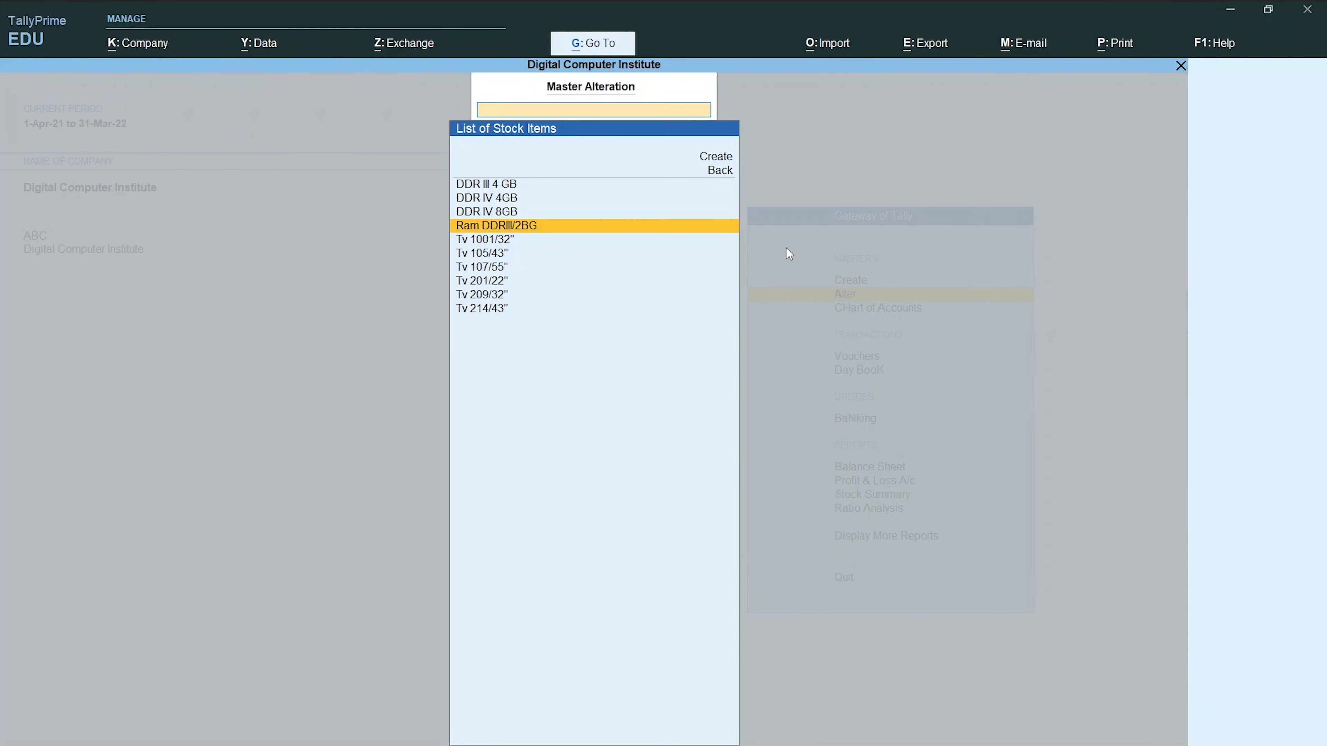
key("Down")
key("Down")
key("Down")
key("Down")
key("Down")
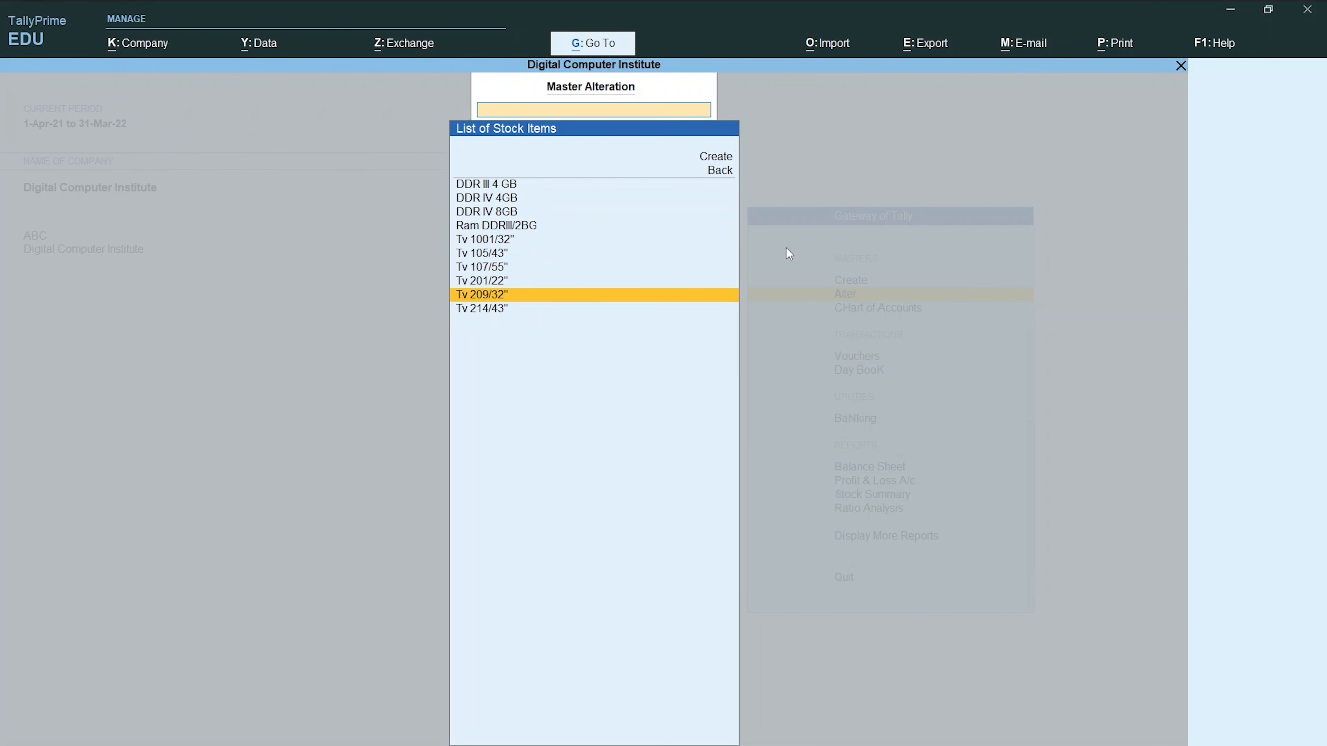
- Open the stock item Tv 1001/32" for alteration and set its stock group to Led Tv
key("Up")
key("Up")
key("Up")
key("Up")
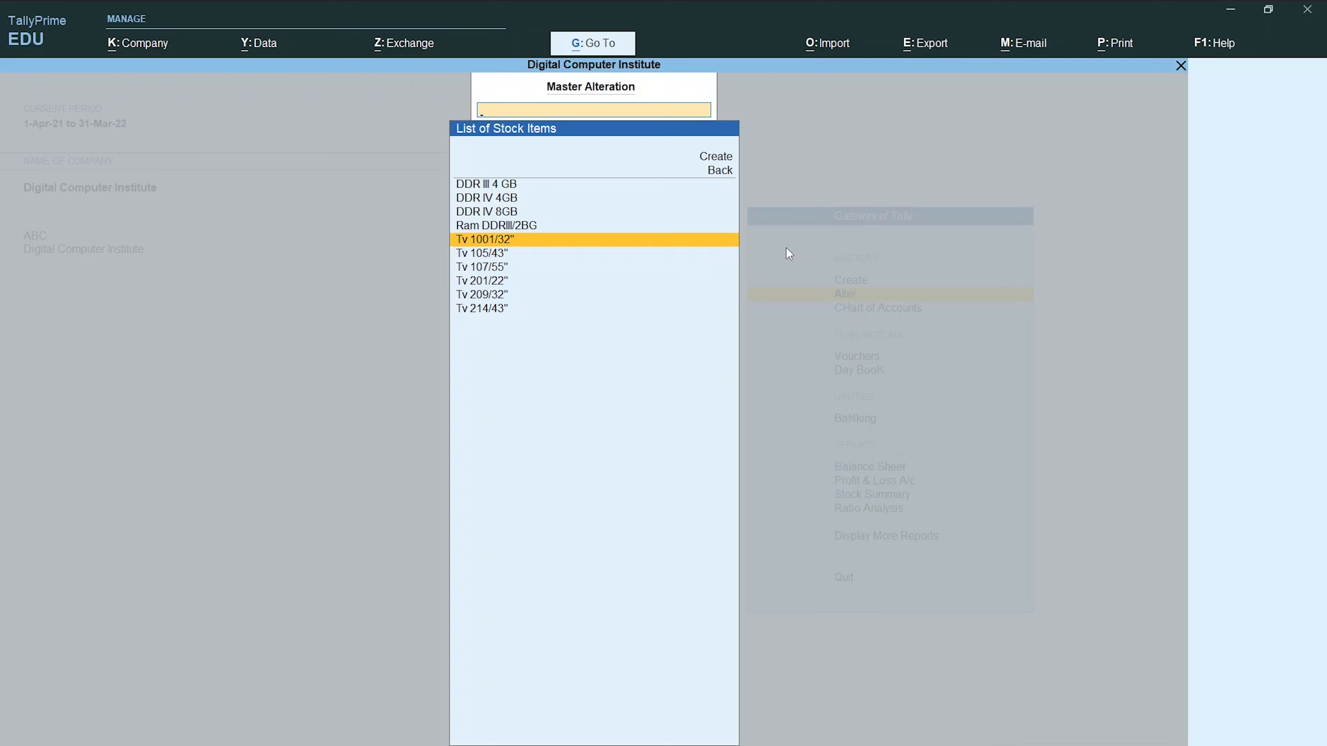
key("Return")
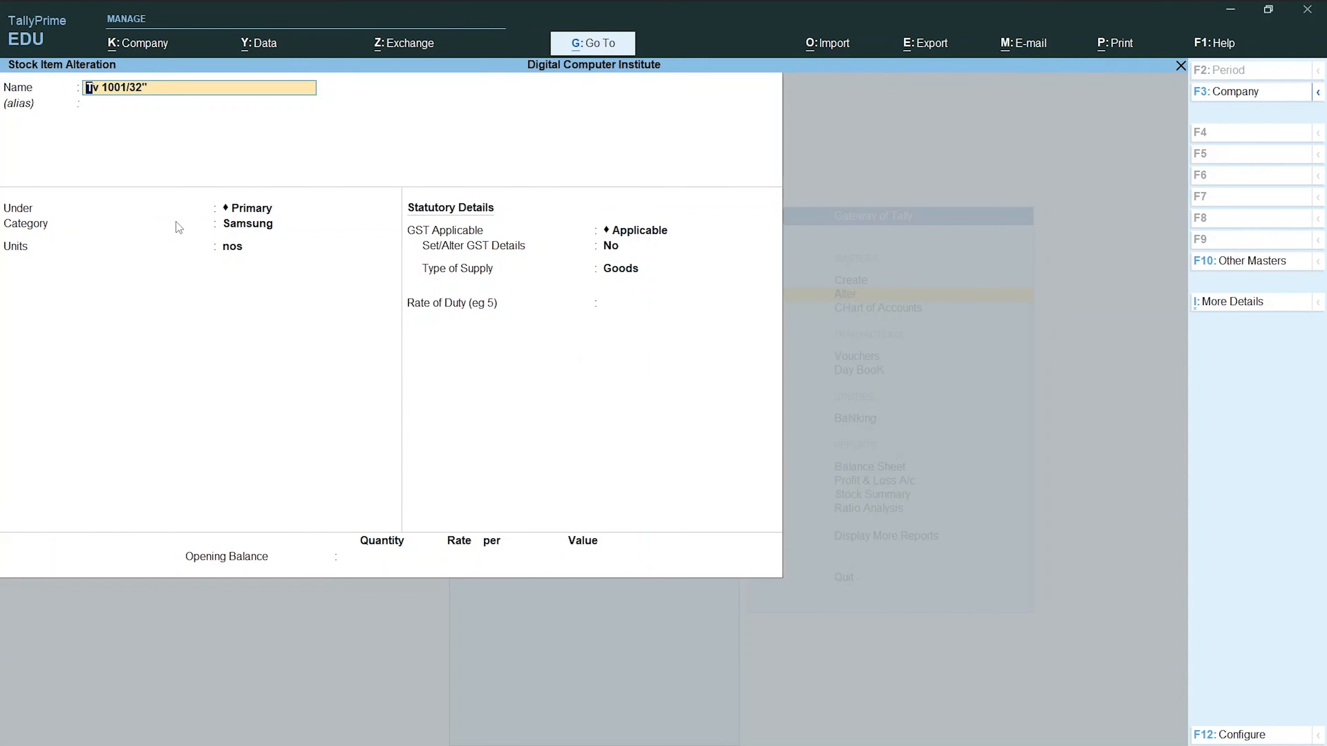
key("Return")
key("Return")
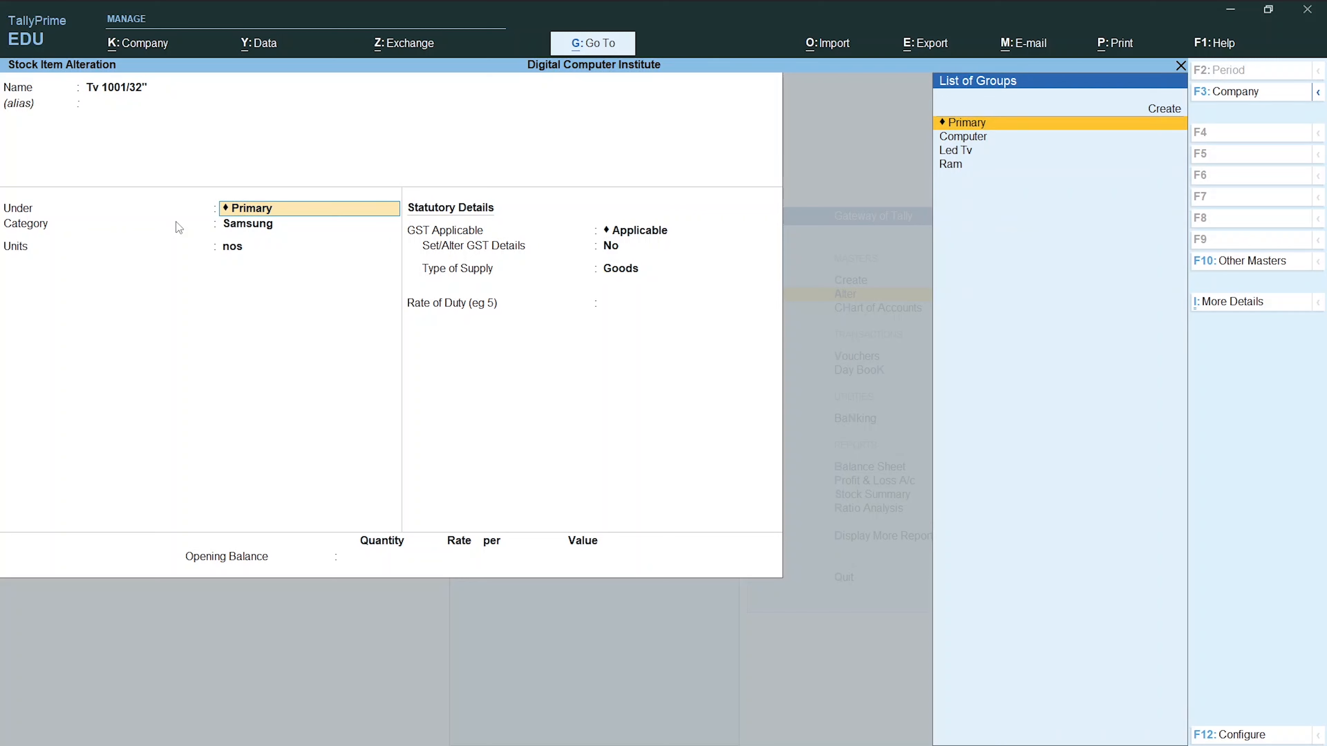
key("Down")
key("Down")
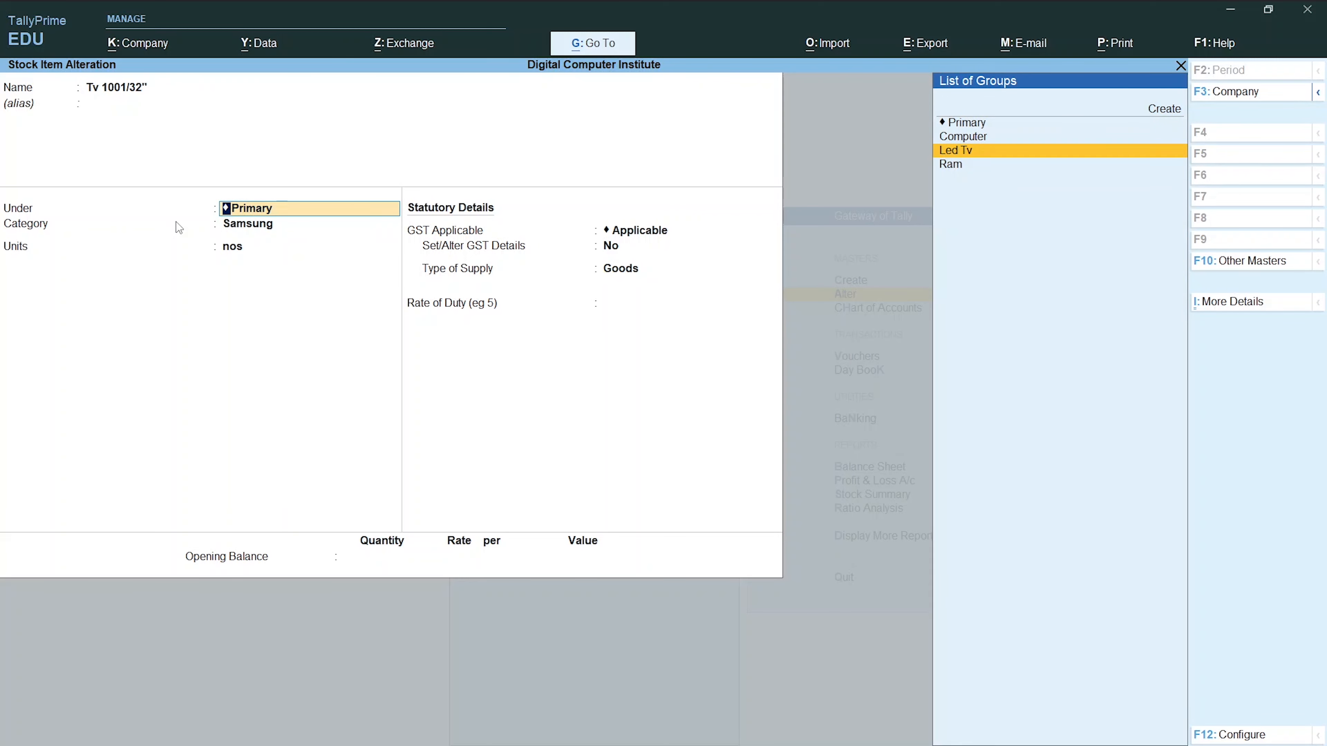
key("Return")
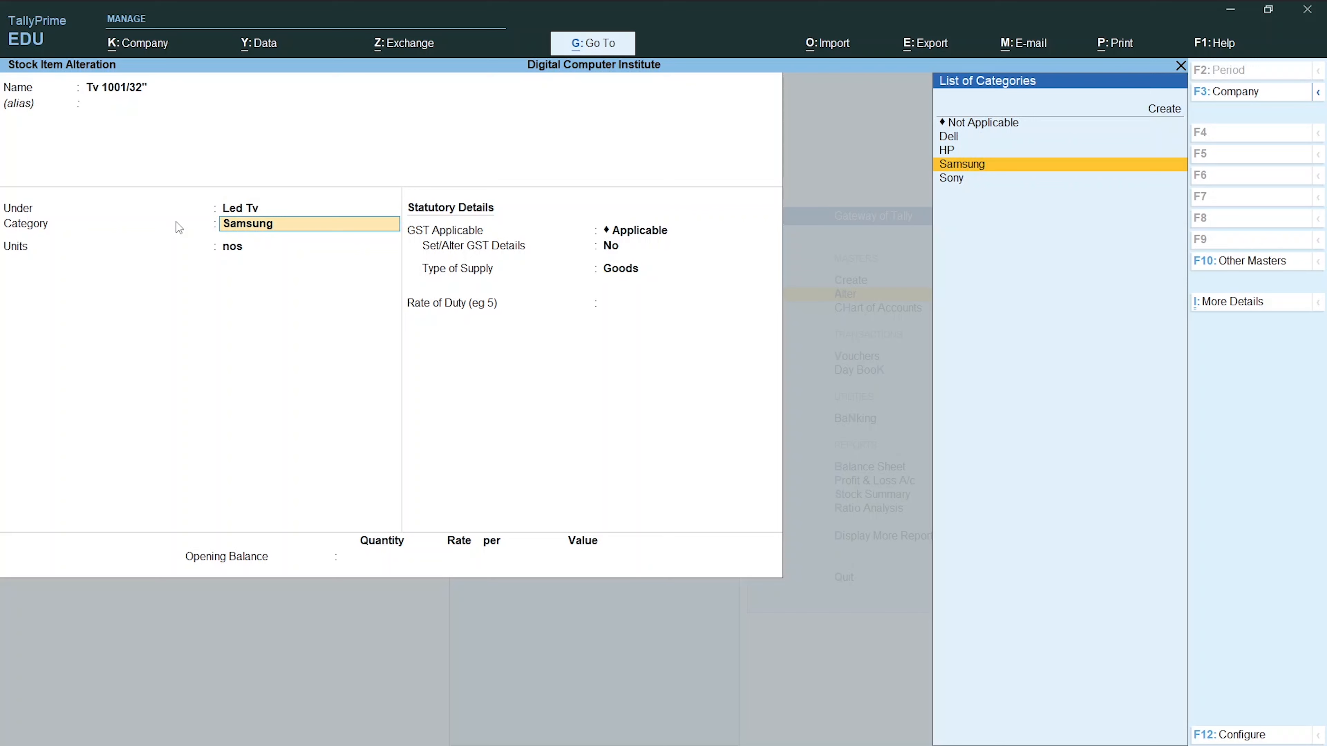
- Keep the Samsung category and remaining details of Tv 1001/32", leave its opening balance blank, and save the altered item
key("Return")
key("Return")
key("Return")
key("Return")
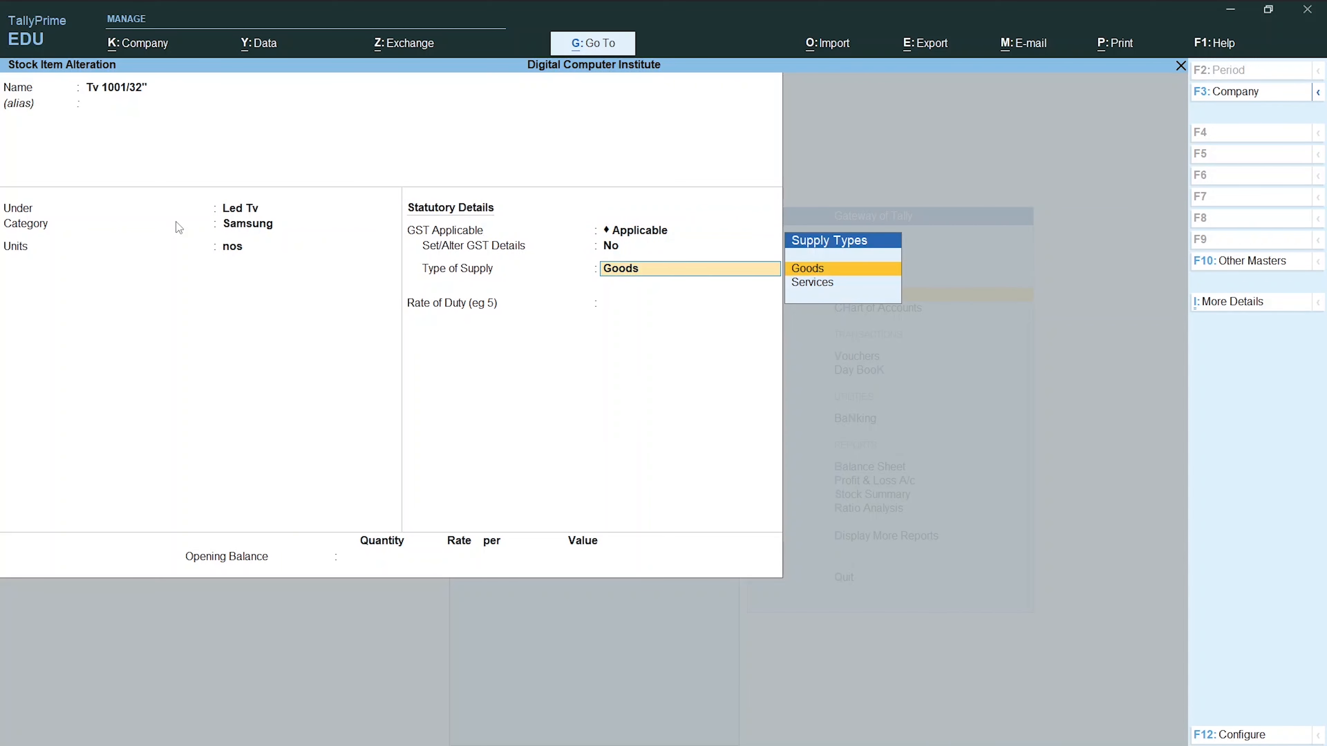
key("Return")
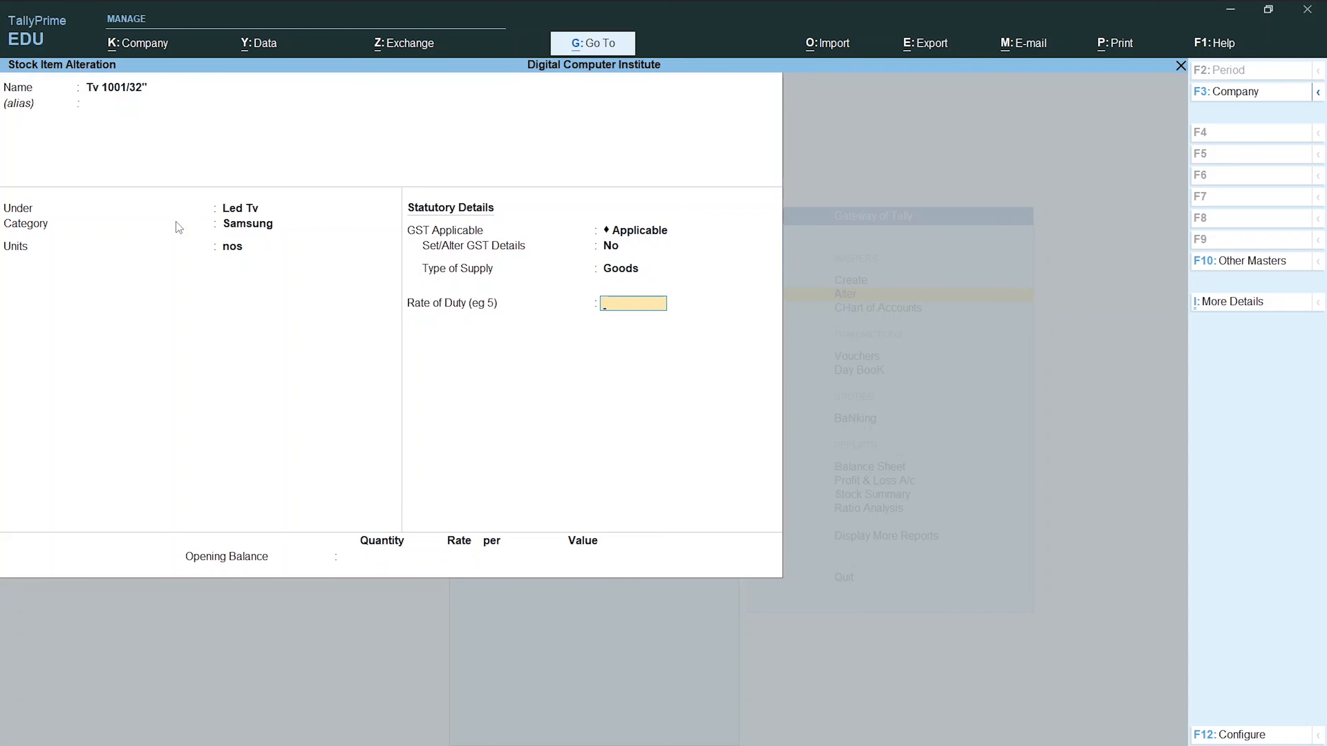
key("Return")
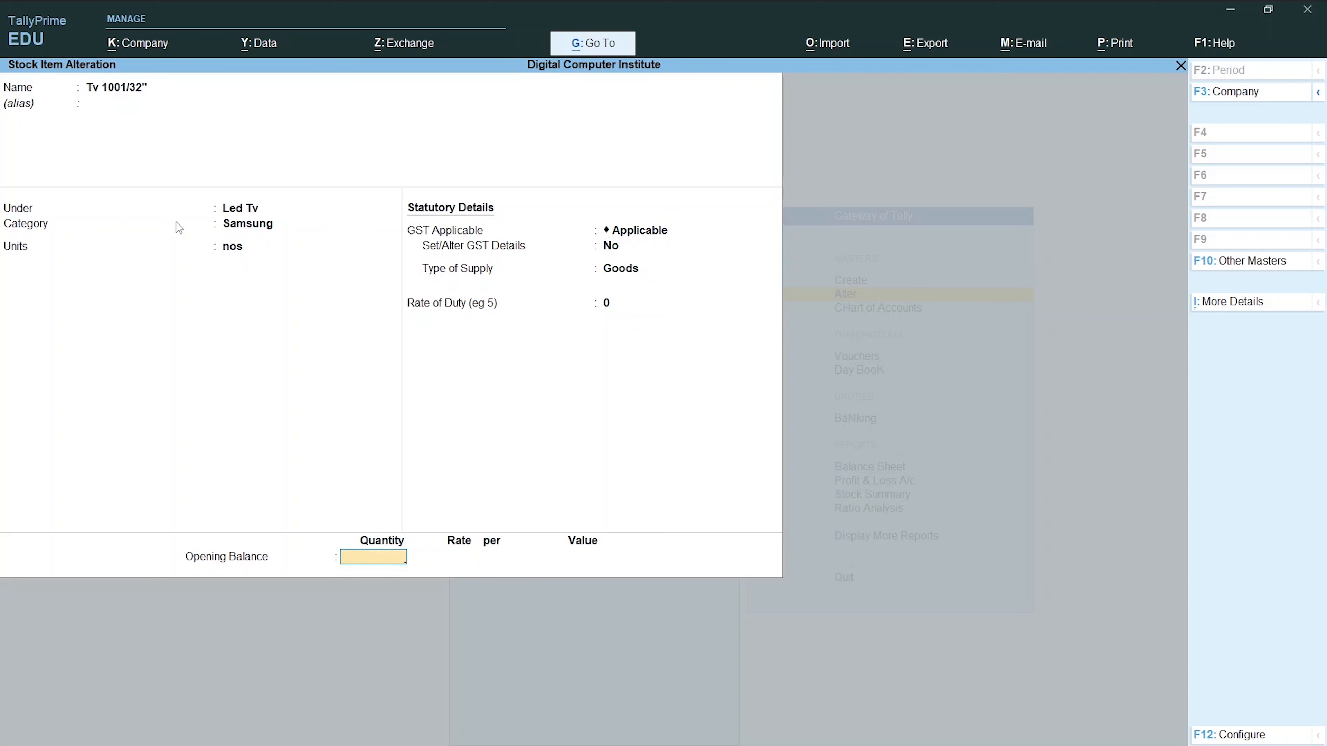
key("Return")
key("Return")
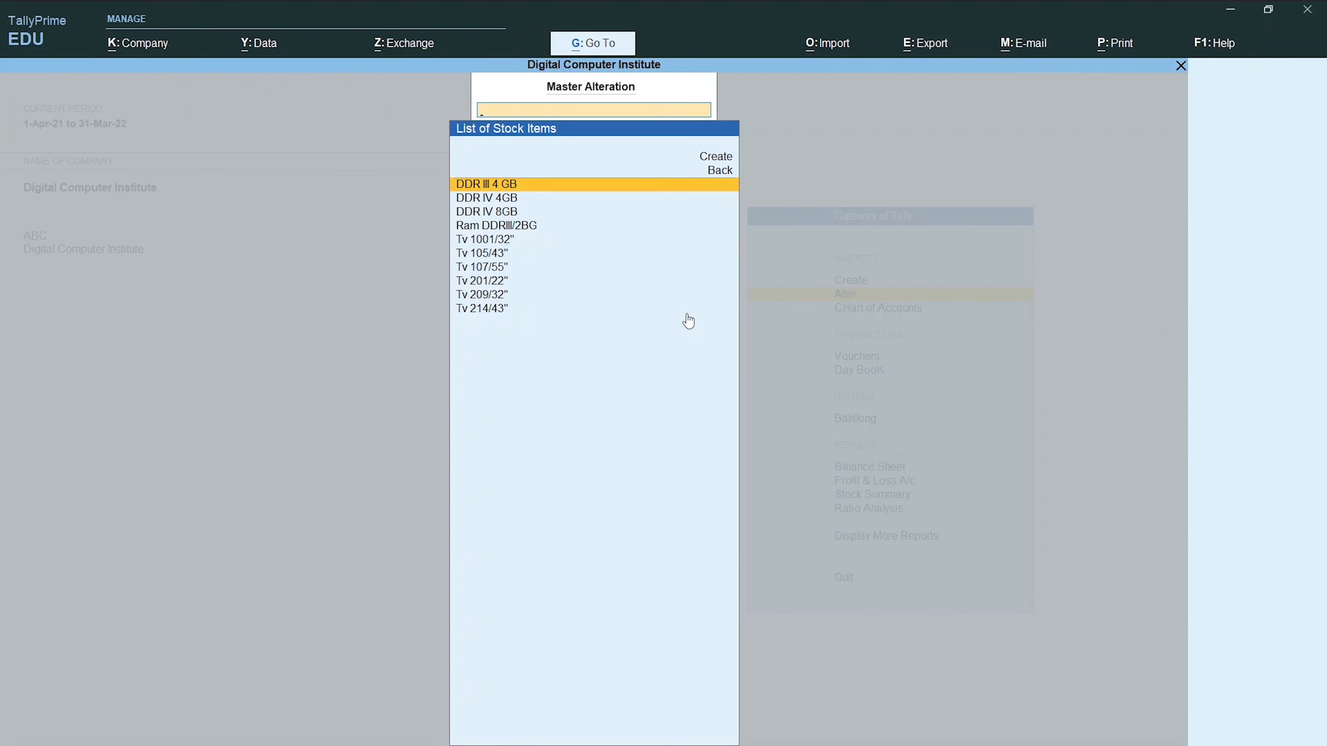
- Leave the stock item list and master alteration to return to the Gateway of Tally
key("Escape")
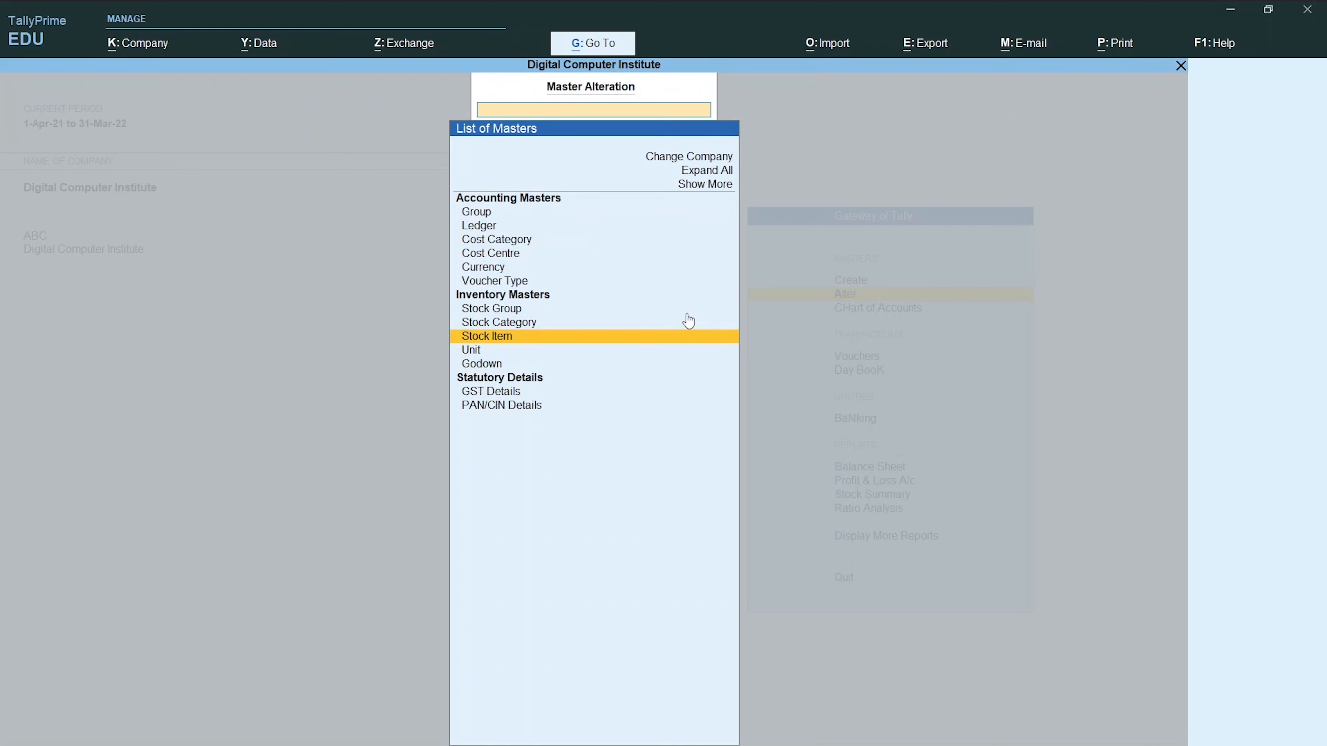
key("Escape")
key("Up")
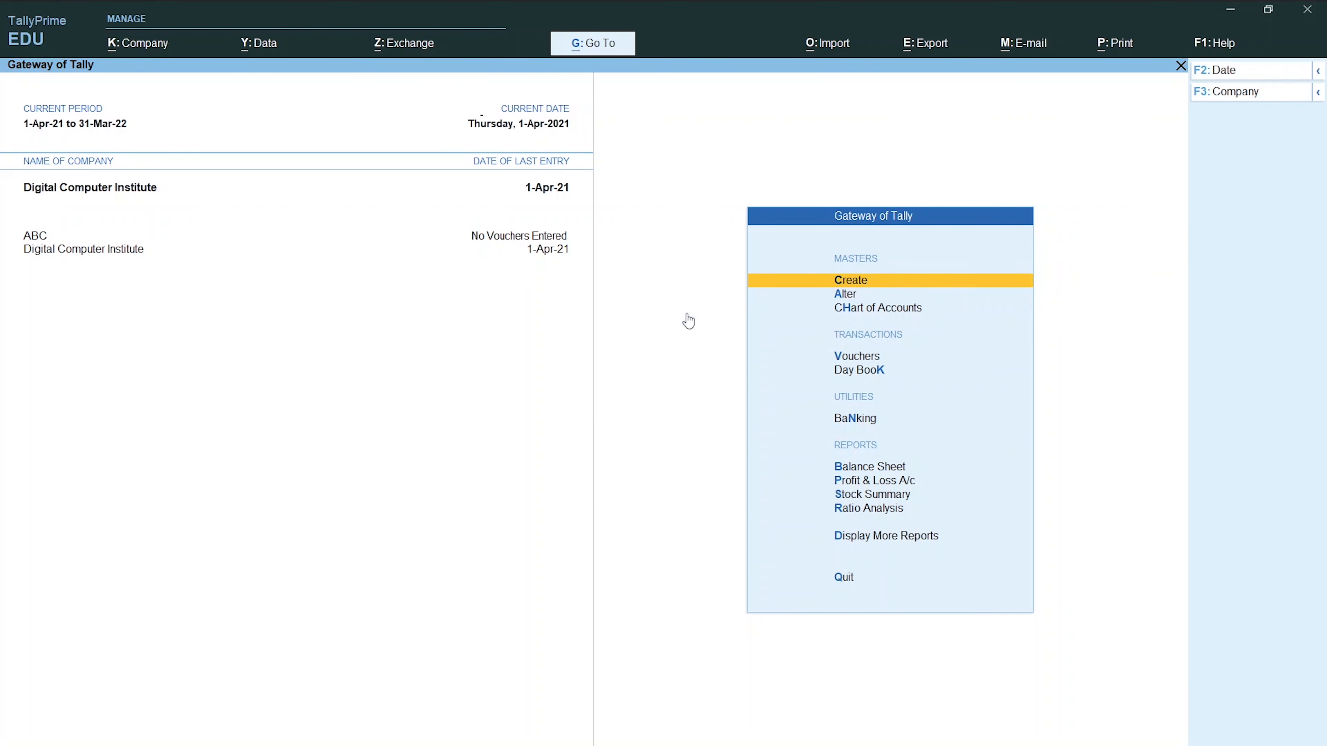
- Open the list of masters for creation and go through the inventory masters to Stock Item
key("Return")
key("Down")
key("Down")
key("Down")
key("Down")
key("Down")
key("Down")
key("Down")
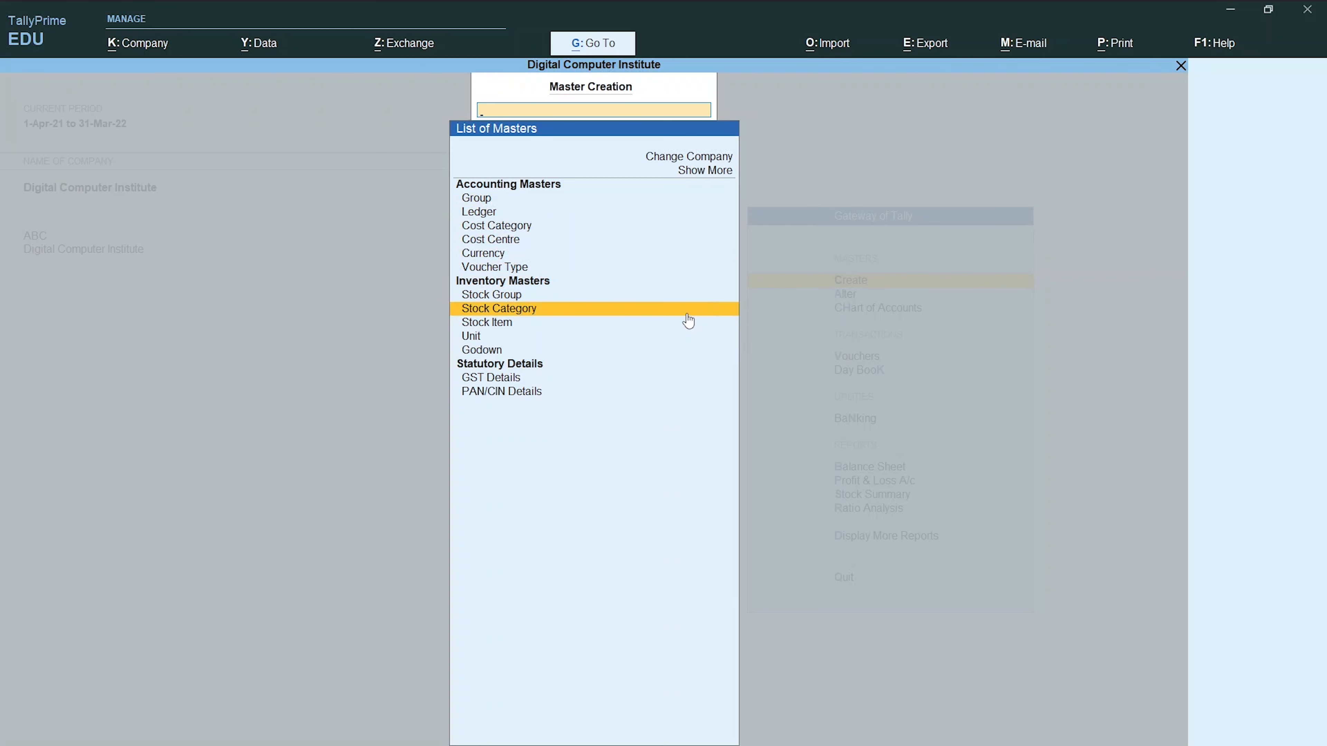
key("Down")
key("Down")
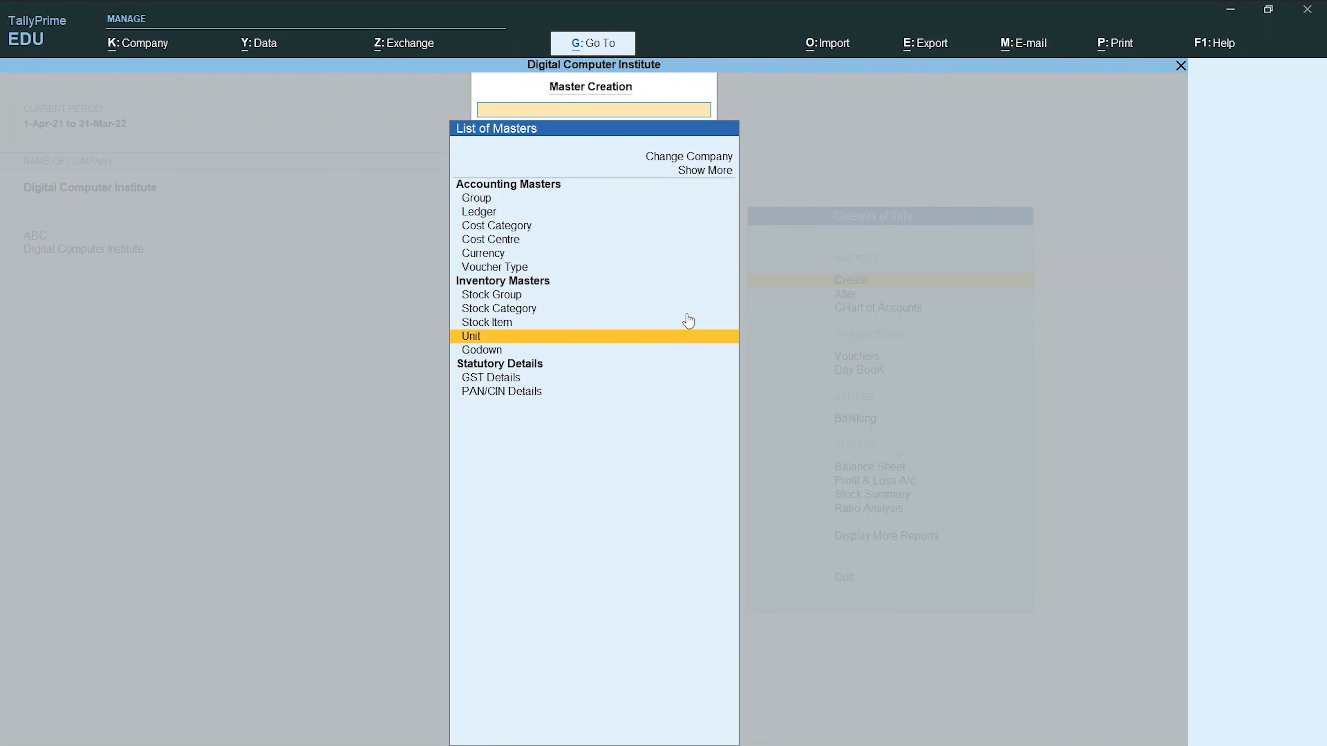
key("Down")
key("Up")
key("Up")
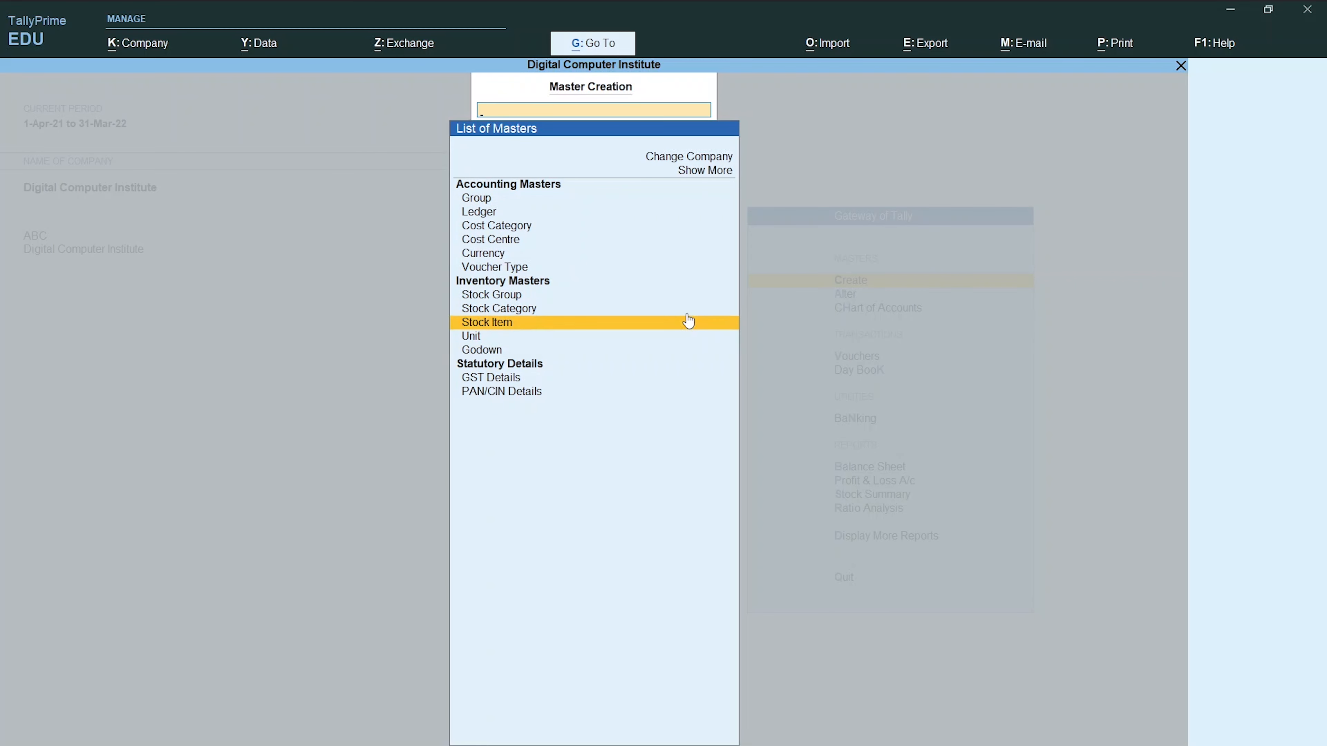